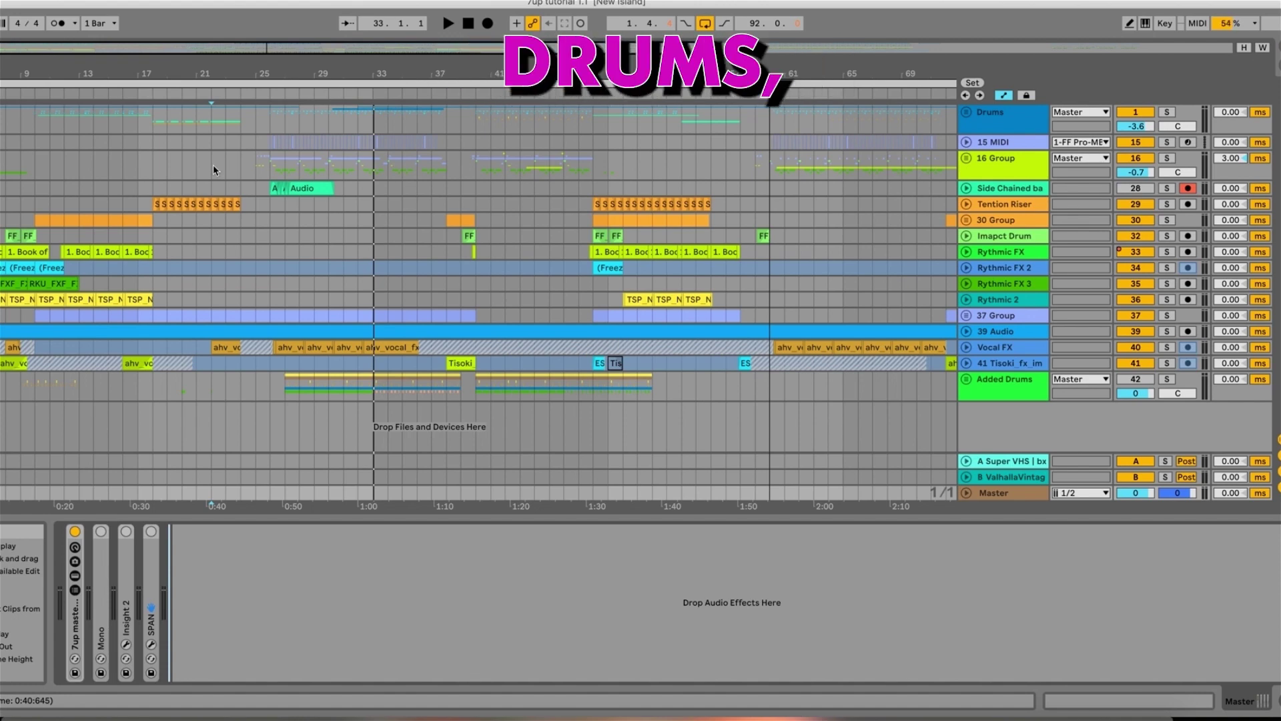
Play back the arrangement and turn off the 7up master rack on the Master track.
{"action": "key", "text": "space"}
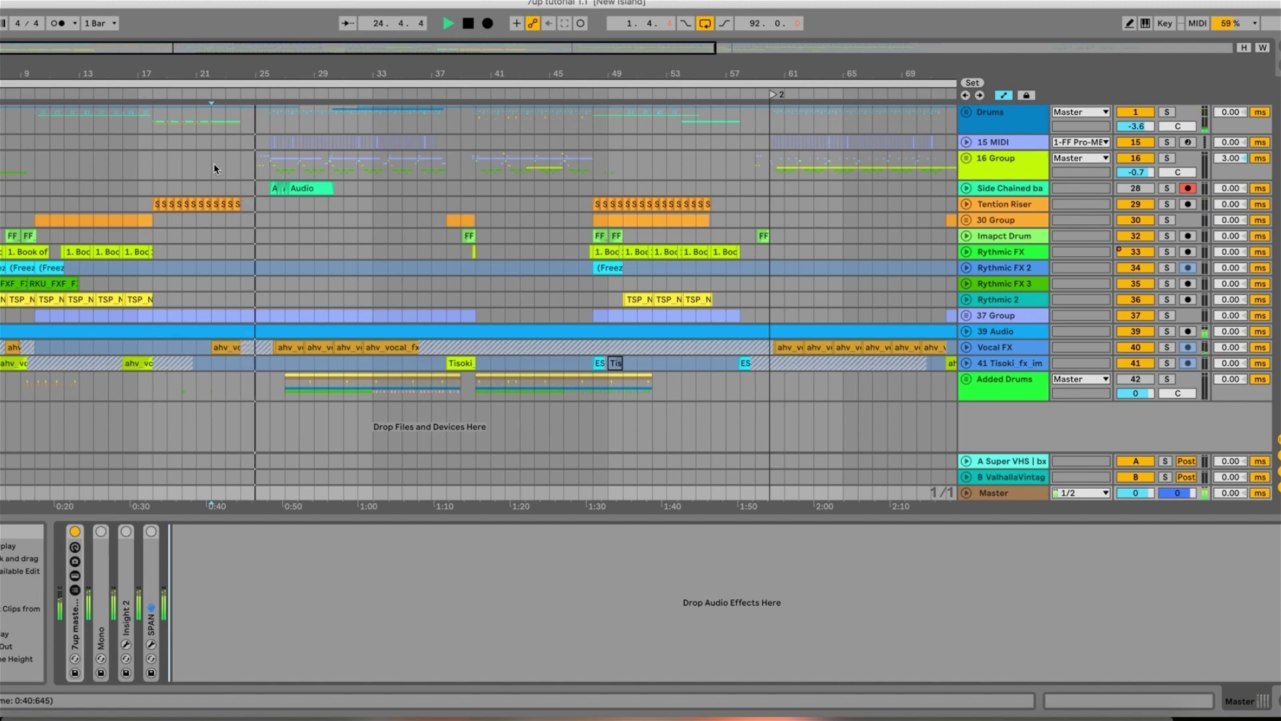
{"action": "left_click", "coordinate": [75, 532]}
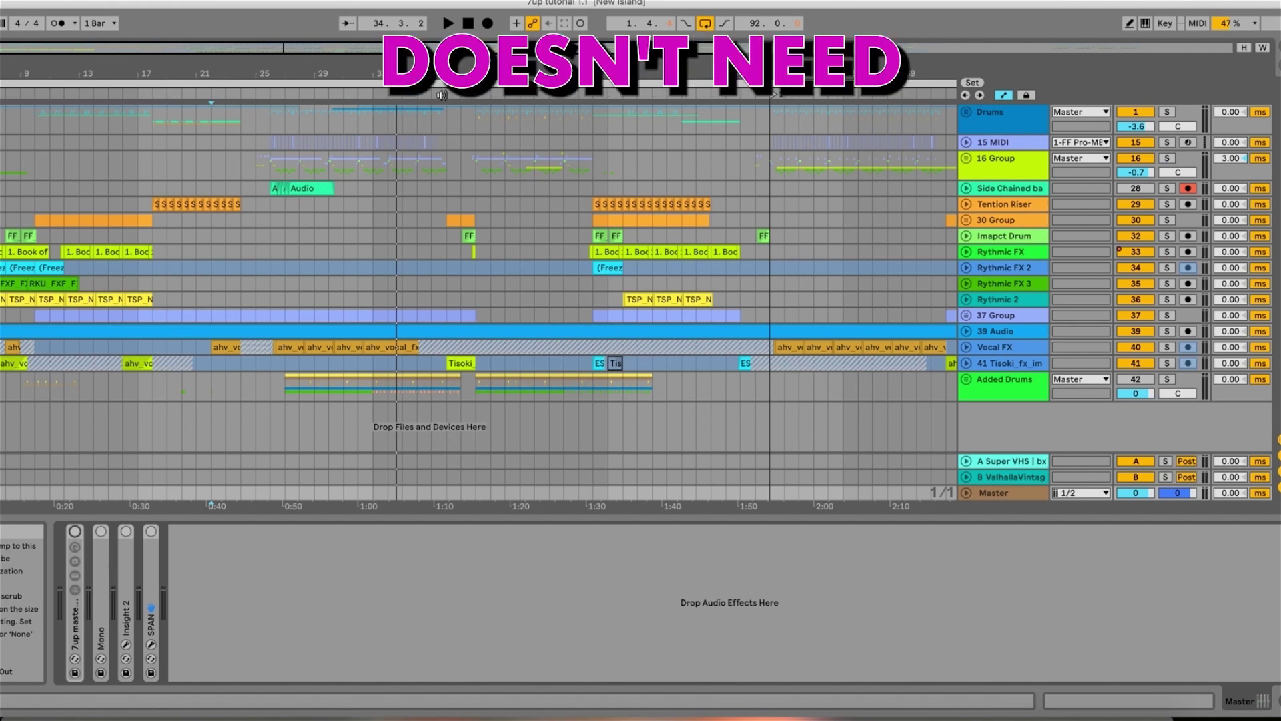
Unfold the Drums group and expand the Kick 2 track inside its drums subgroup.
{"action": "left_click_drag", "start_coordinate": [446, 74], "coordinate": [445, 59]}
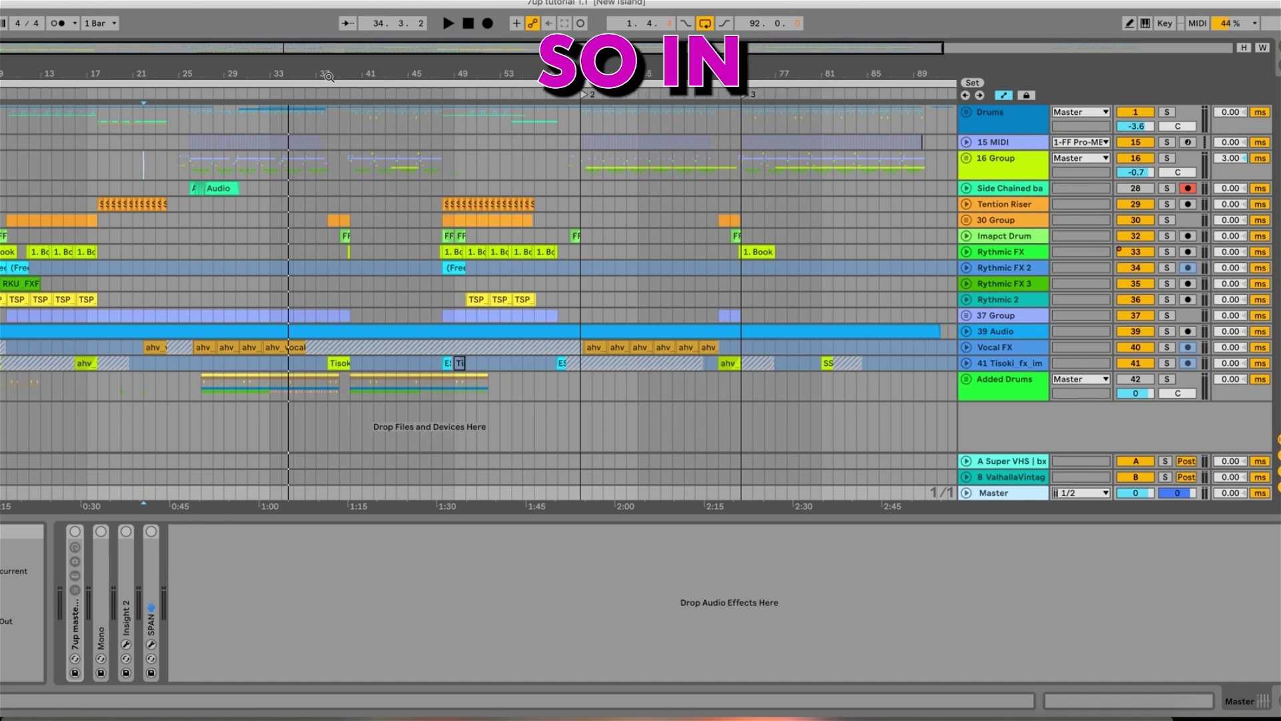
{"action": "left_click", "coordinate": [192, 119]}
{"action": "left_click", "coordinate": [967, 113]}
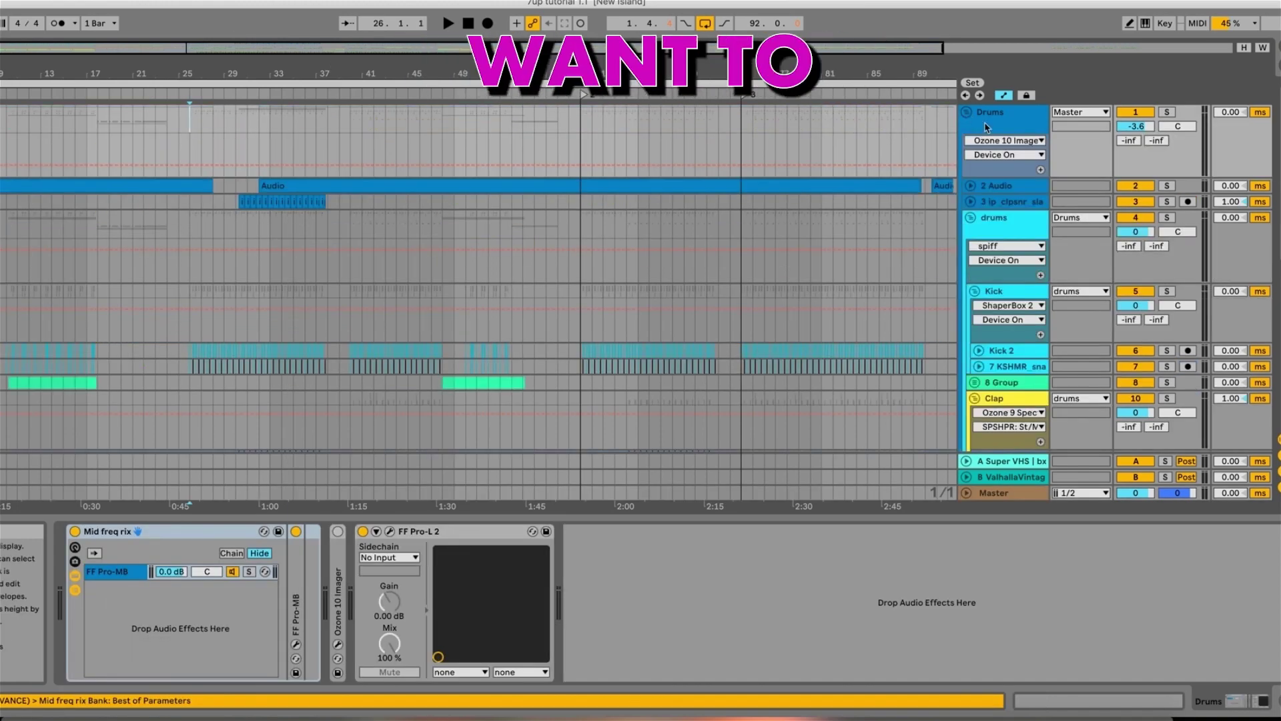
{"action": "left_click", "coordinate": [999, 113]}
{"action": "left_click", "coordinate": [984, 223]}
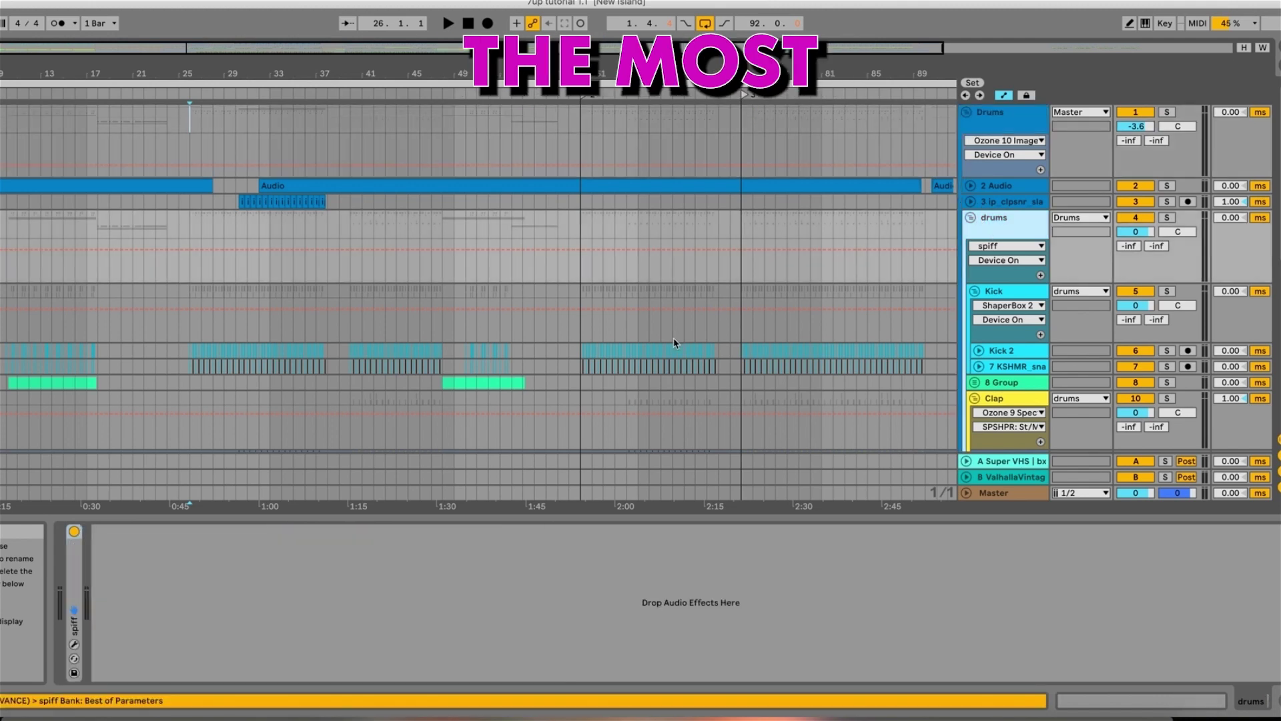
{"action": "scroll", "coordinate": [804, 333], "scroll_direction": "down", "scroll_amount": 1}
{"action": "left_click", "coordinate": [978, 321]}
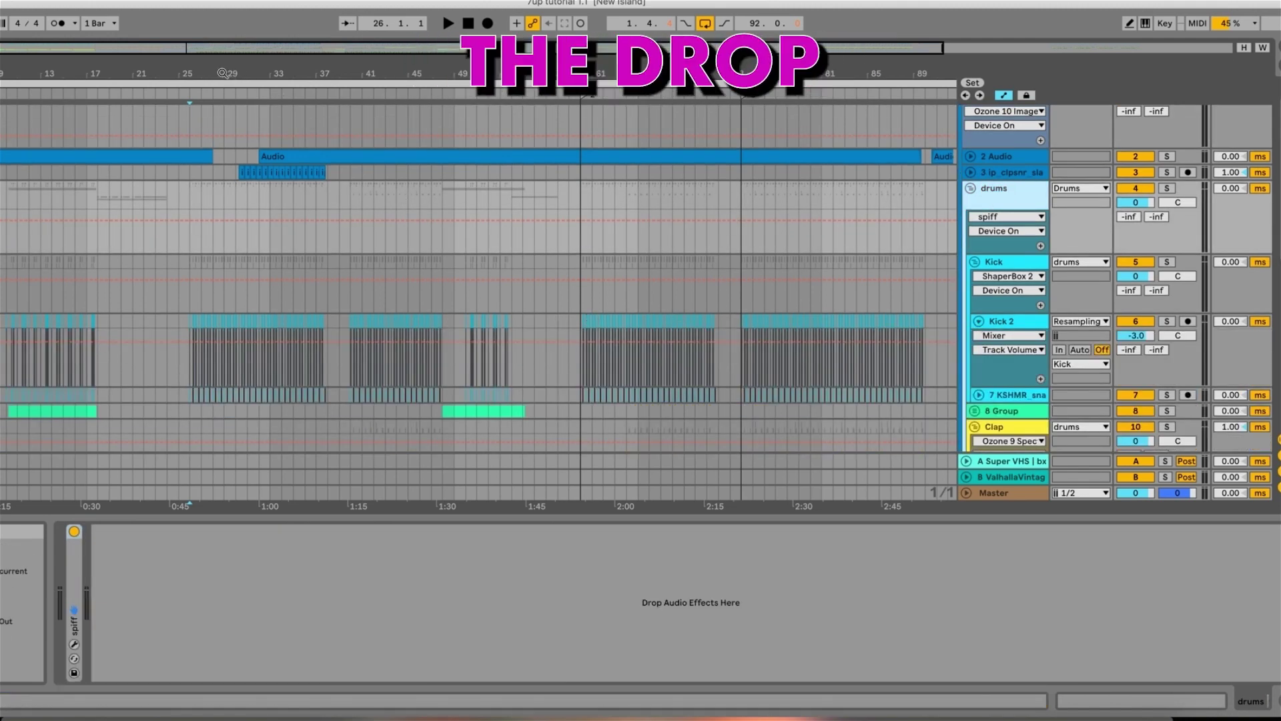
Hide the automation lanes and select the first Kick 2 clip of the drop at bar 26.
{"action": "left_click_drag", "start_coordinate": [221, 73], "coordinate": [222, 227]}
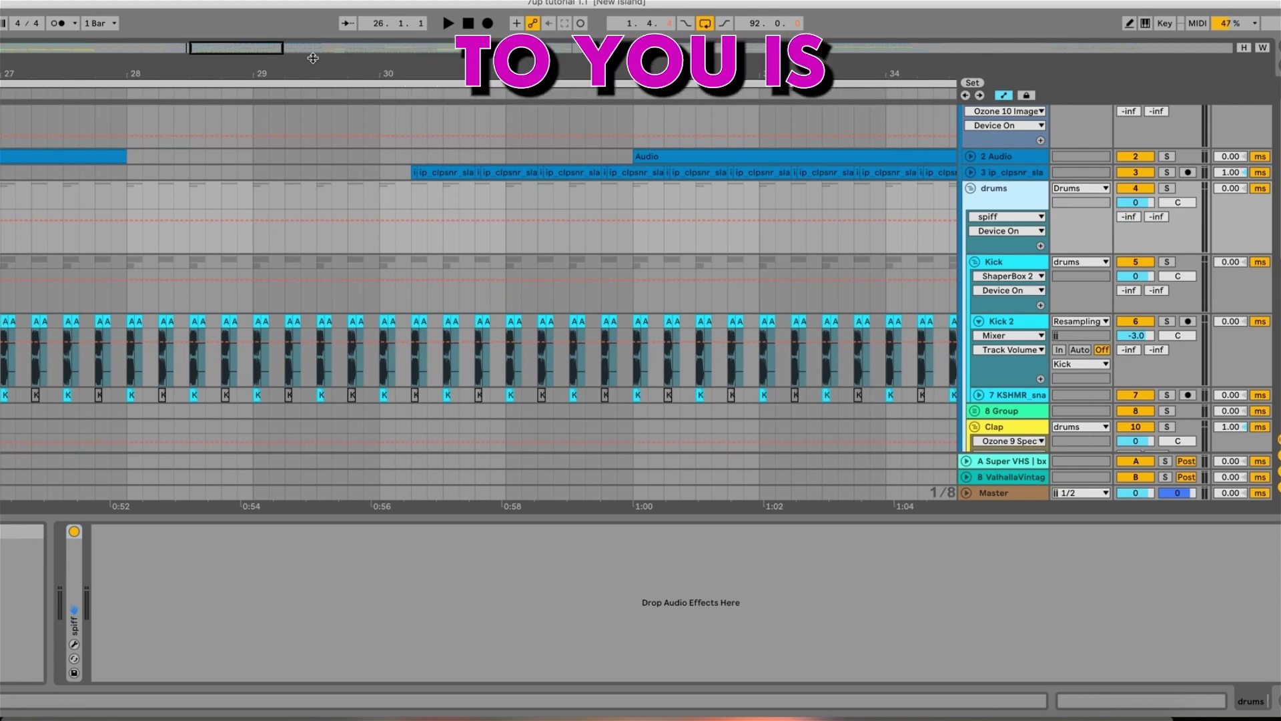
{"action": "left_click_drag", "start_coordinate": [280, 70], "coordinate": [431, 68]}
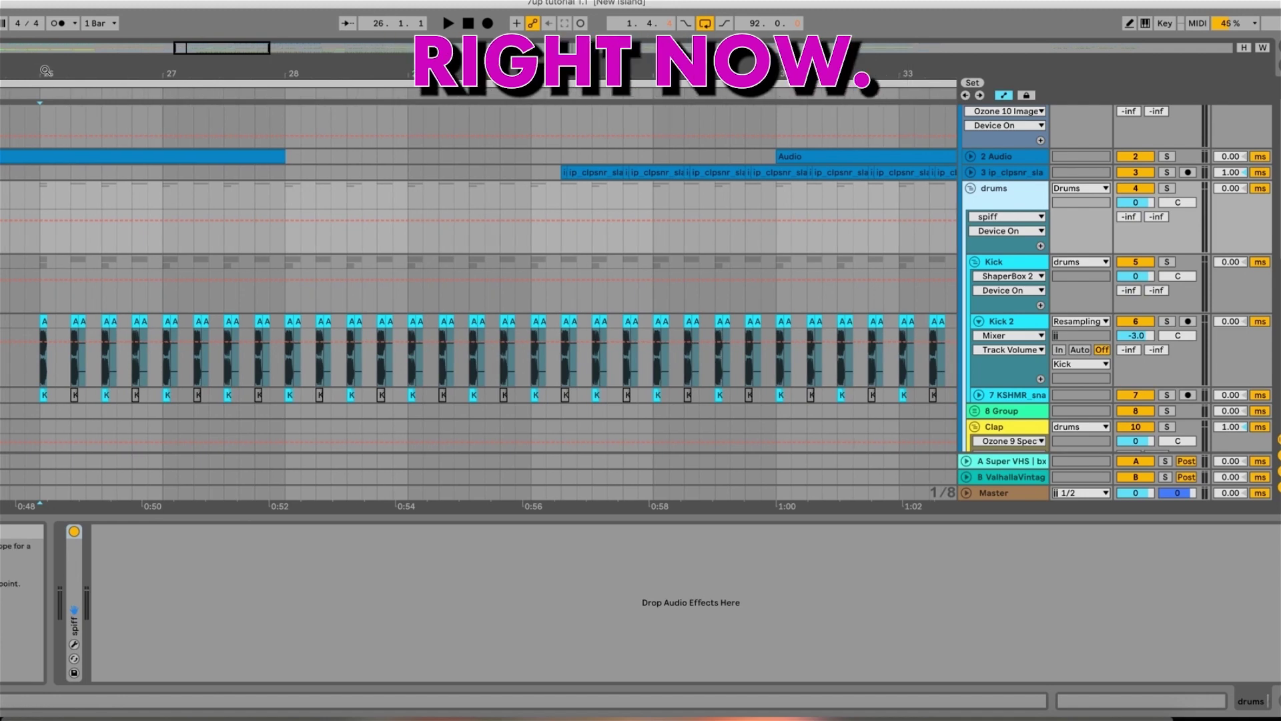
{"action": "left_click_drag", "start_coordinate": [44, 71], "coordinate": [294, 160]}
{"action": "key", "text": "a"}
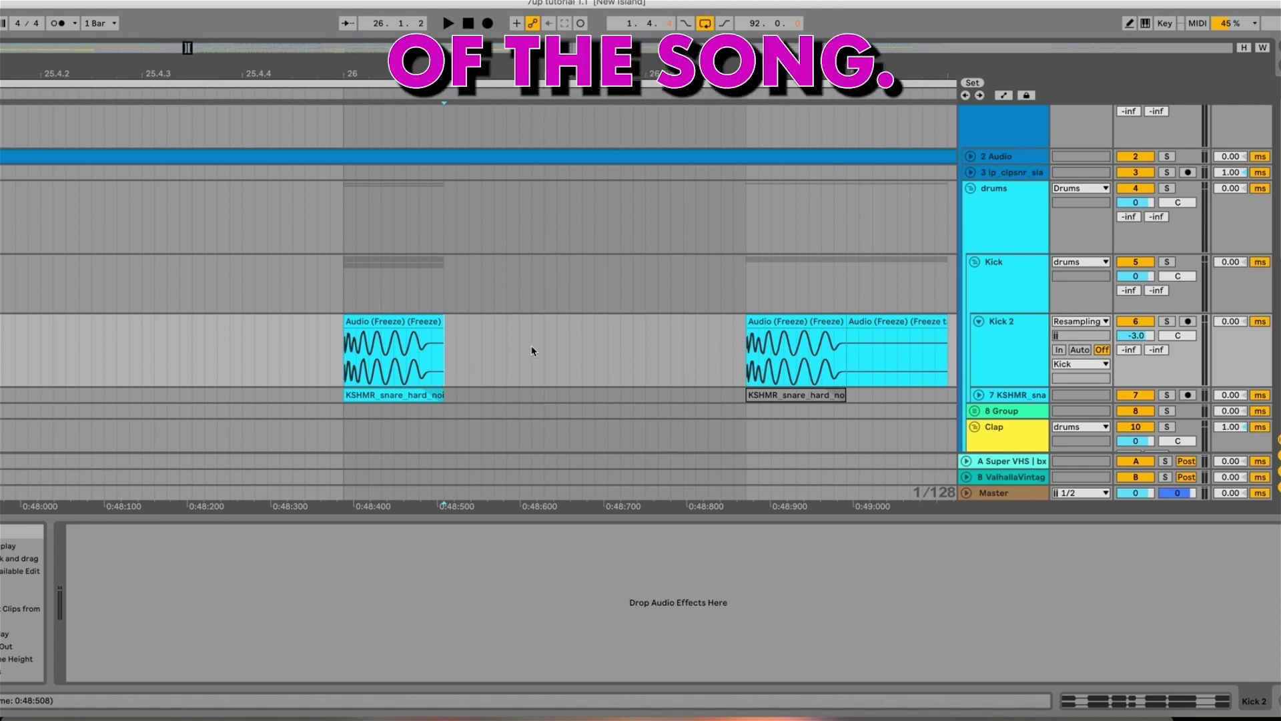
{"action": "left_click", "coordinate": [382, 320]}
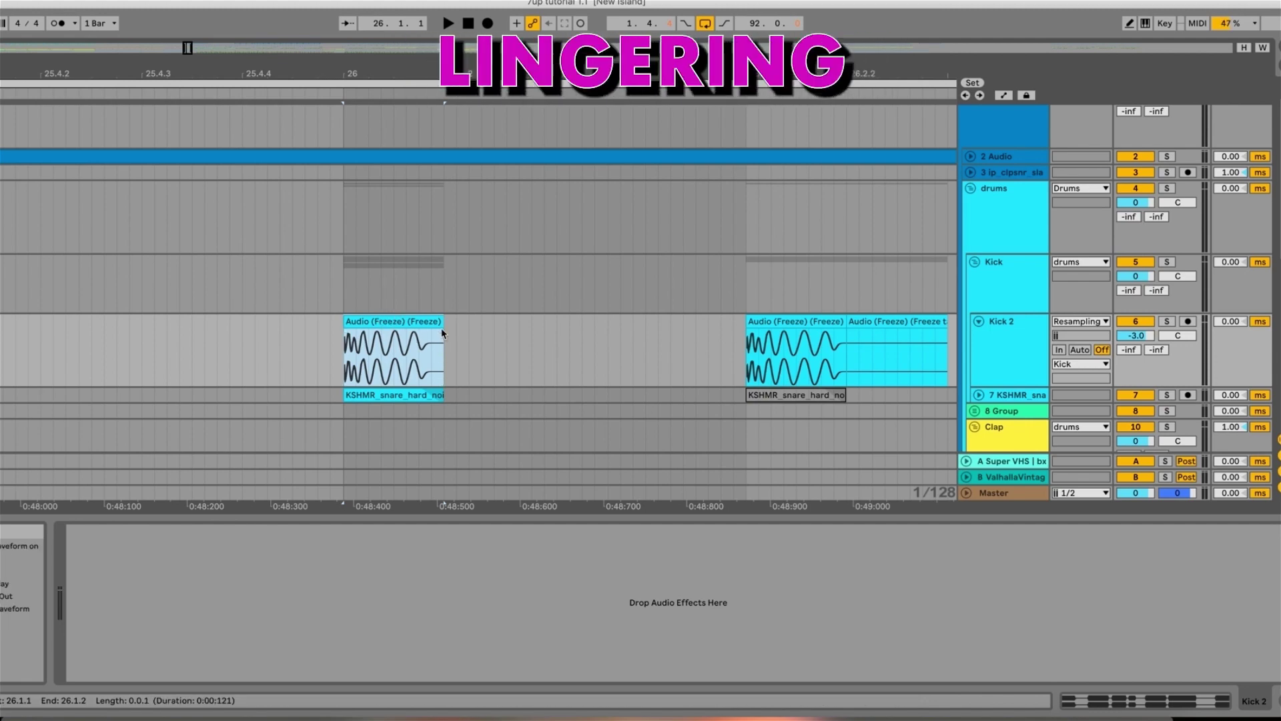
{"action": "left_click_drag", "start_coordinate": [582, 69], "coordinate": [212, 4]}
{"action": "left_click_drag", "start_coordinate": [183, 71], "coordinate": [185, 71]}
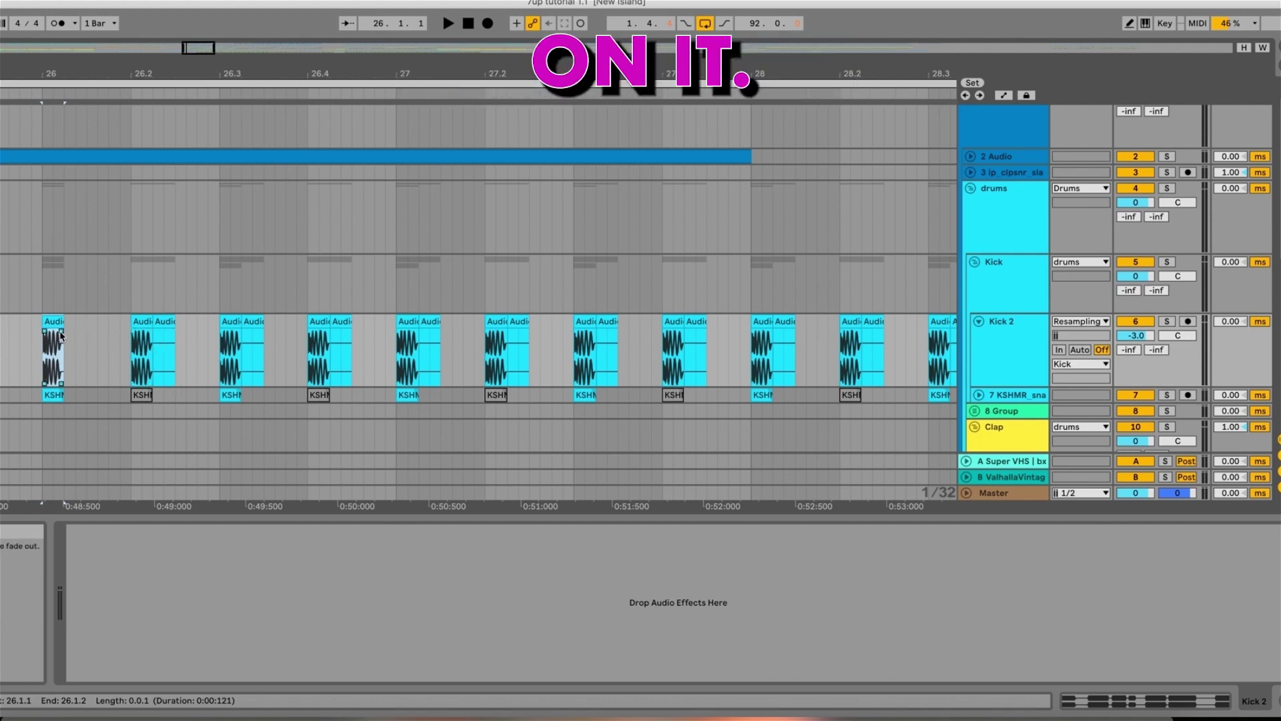
Review the Record/Warp/Launch preferences for the Create Fades on Clip Edges option and close the Preferences.
{"action": "key", "text": "super+comma"}
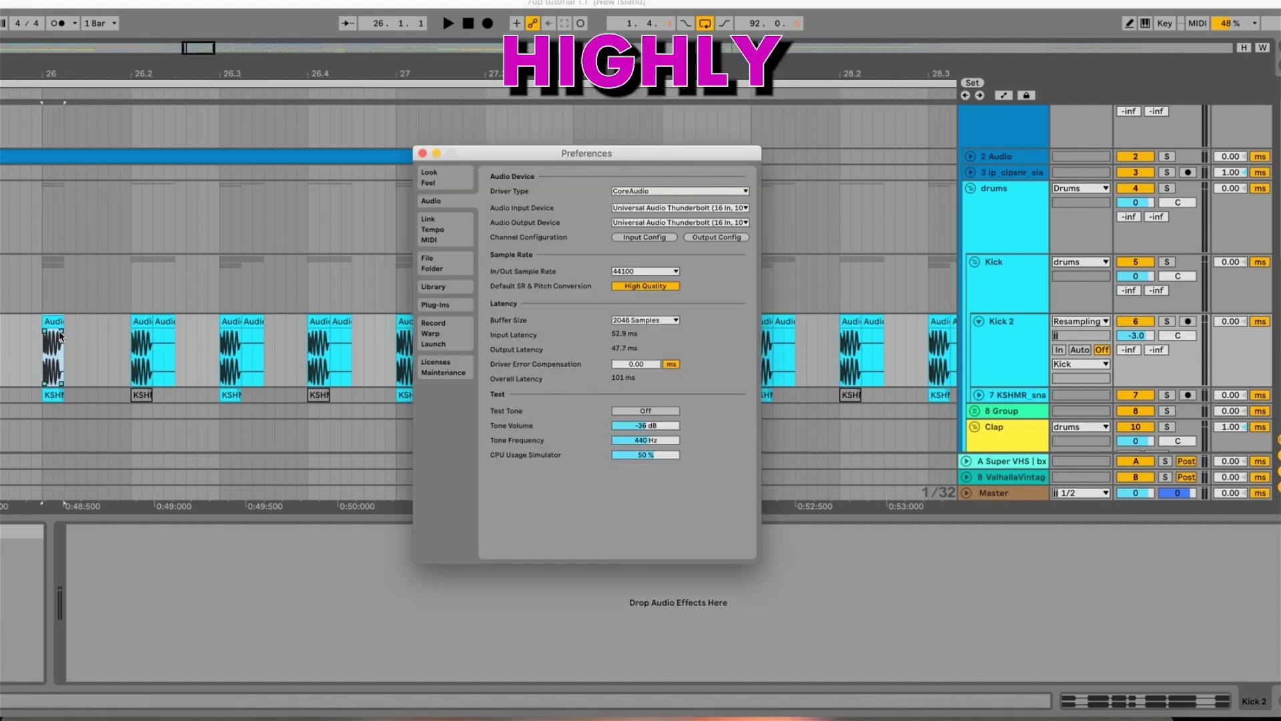
{"action": "left_click", "coordinate": [438, 267]}
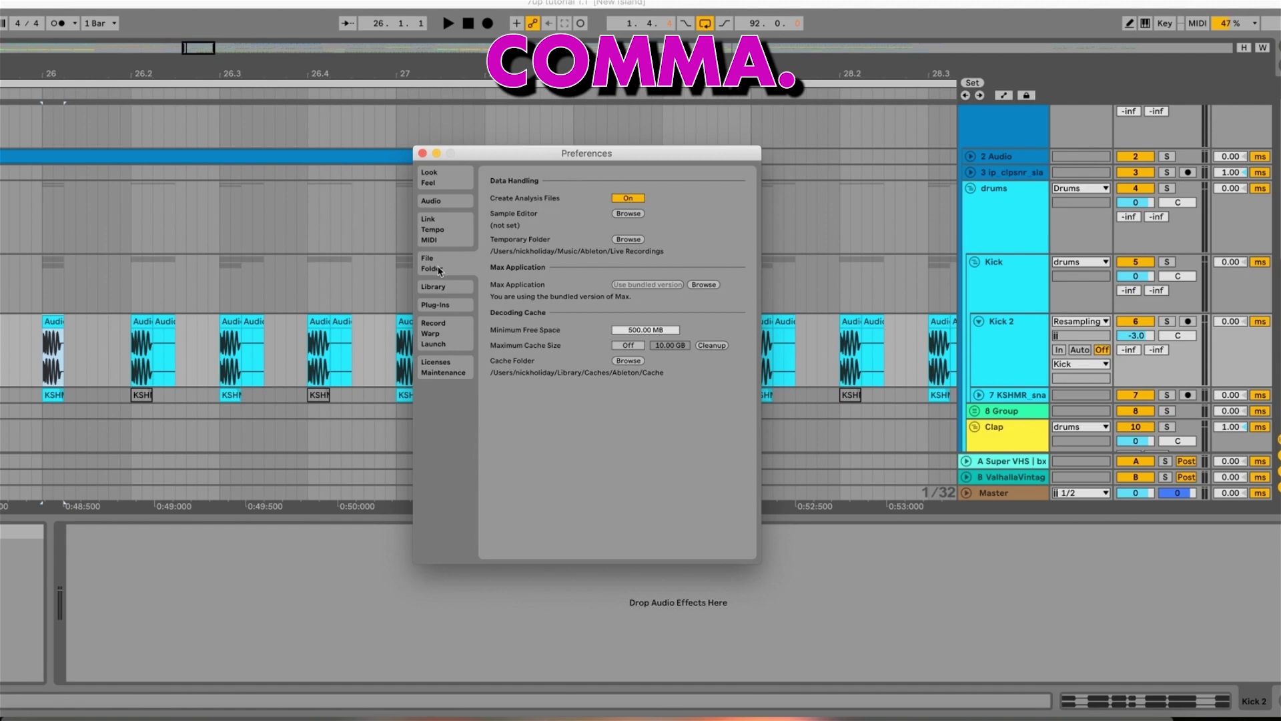
{"action": "left_click", "coordinate": [447, 331]}
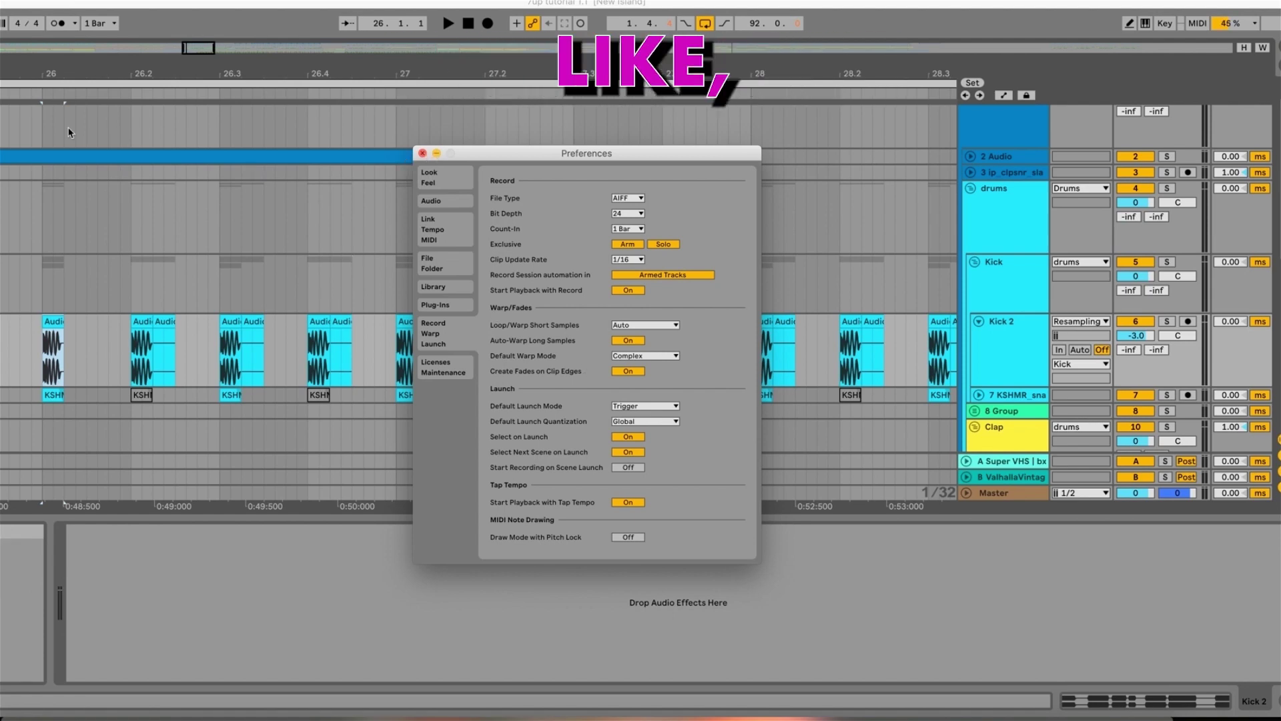
{"action": "left_click", "coordinate": [423, 153]}
Adjust the fade-in at the start of the first Kick 2 clip at bar 26.
{"action": "left_click_drag", "start_coordinate": [45, 73], "coordinate": [175, 174]}
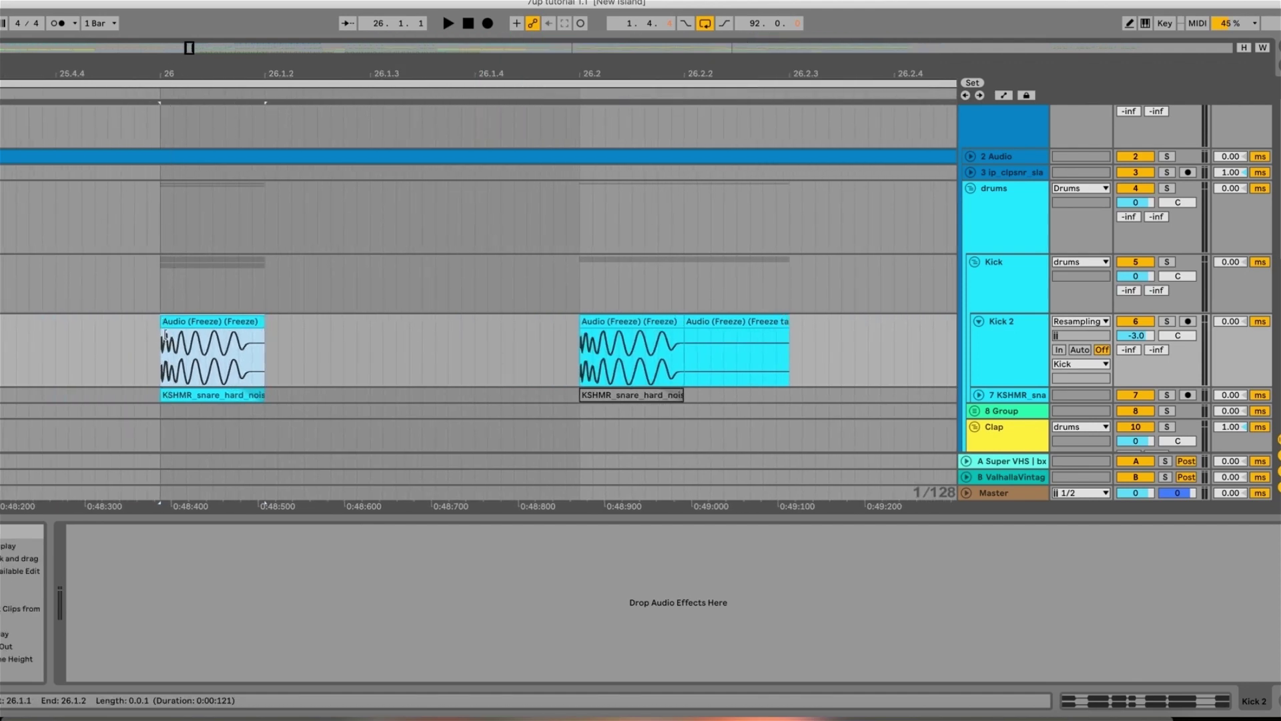
{"action": "left_click_drag", "start_coordinate": [162, 331], "coordinate": [159, 335]}
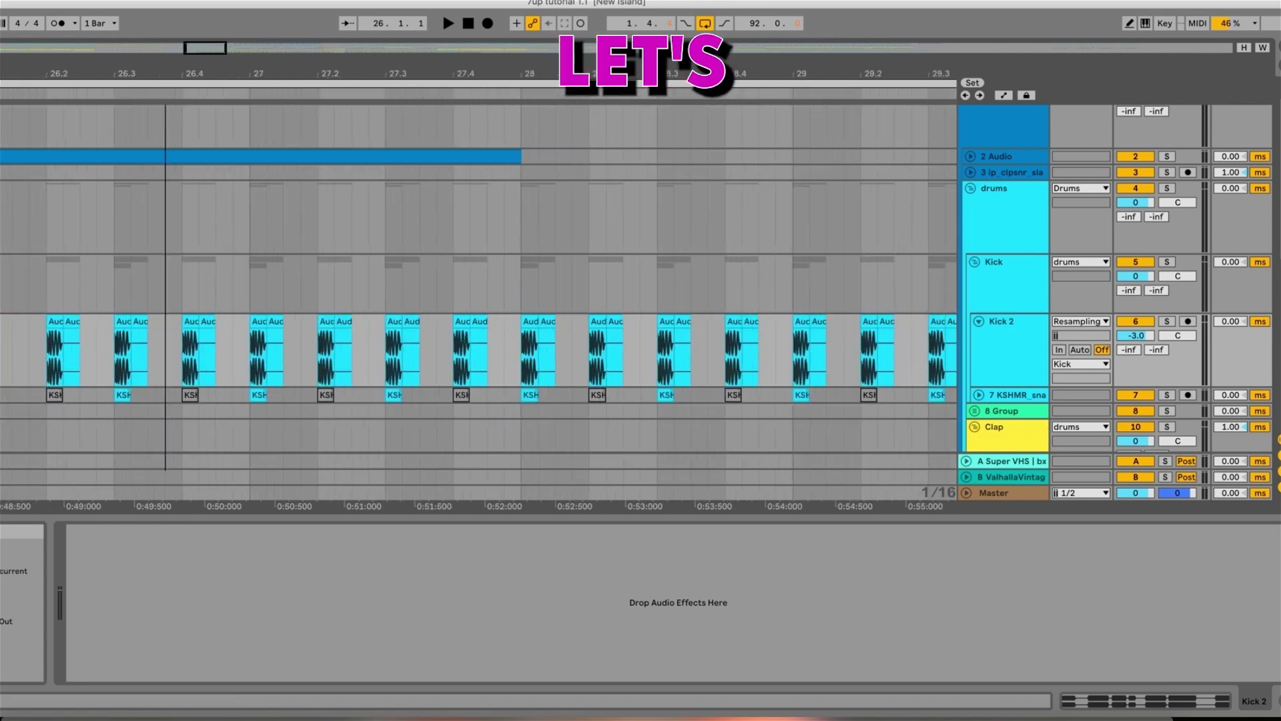
Solo the Drums group and listen to the drop from bar 26, jumping ahead to about bar 39.
{"action": "left_click_drag", "start_coordinate": [165, 73], "coordinate": [354, 74]}
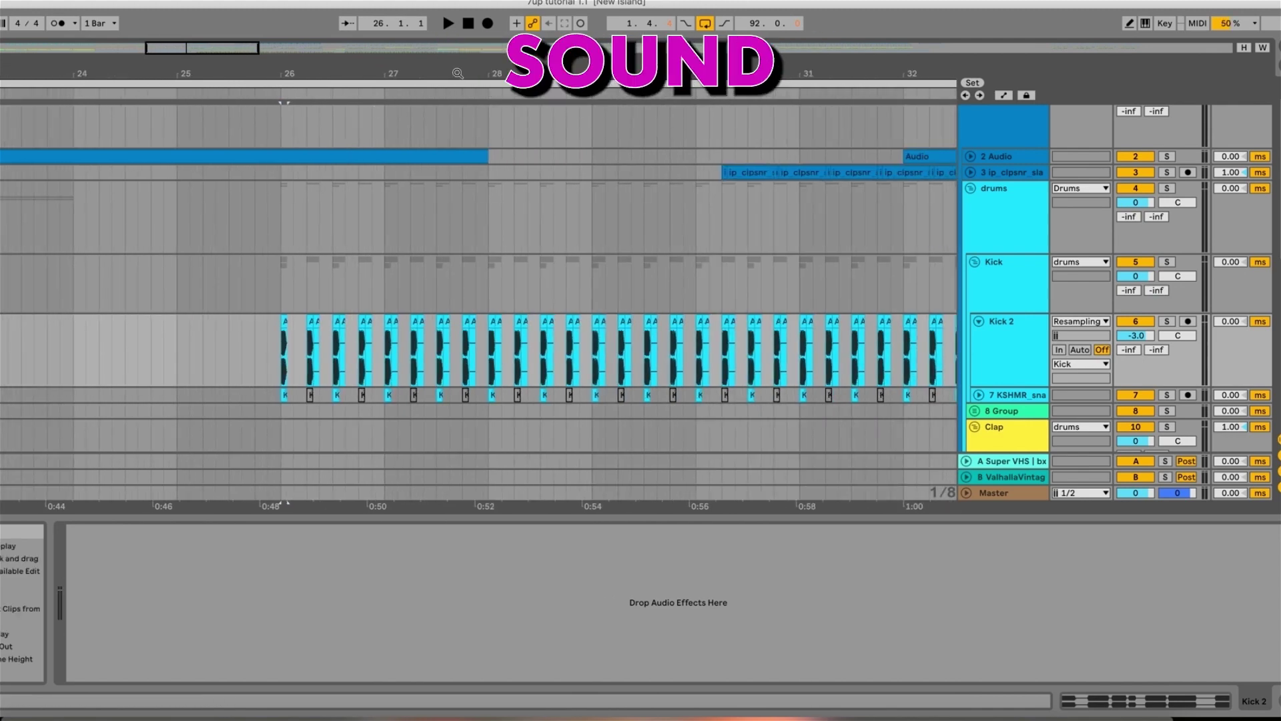
{"action": "left_click_drag", "start_coordinate": [456, 73], "coordinate": [371, 20]}
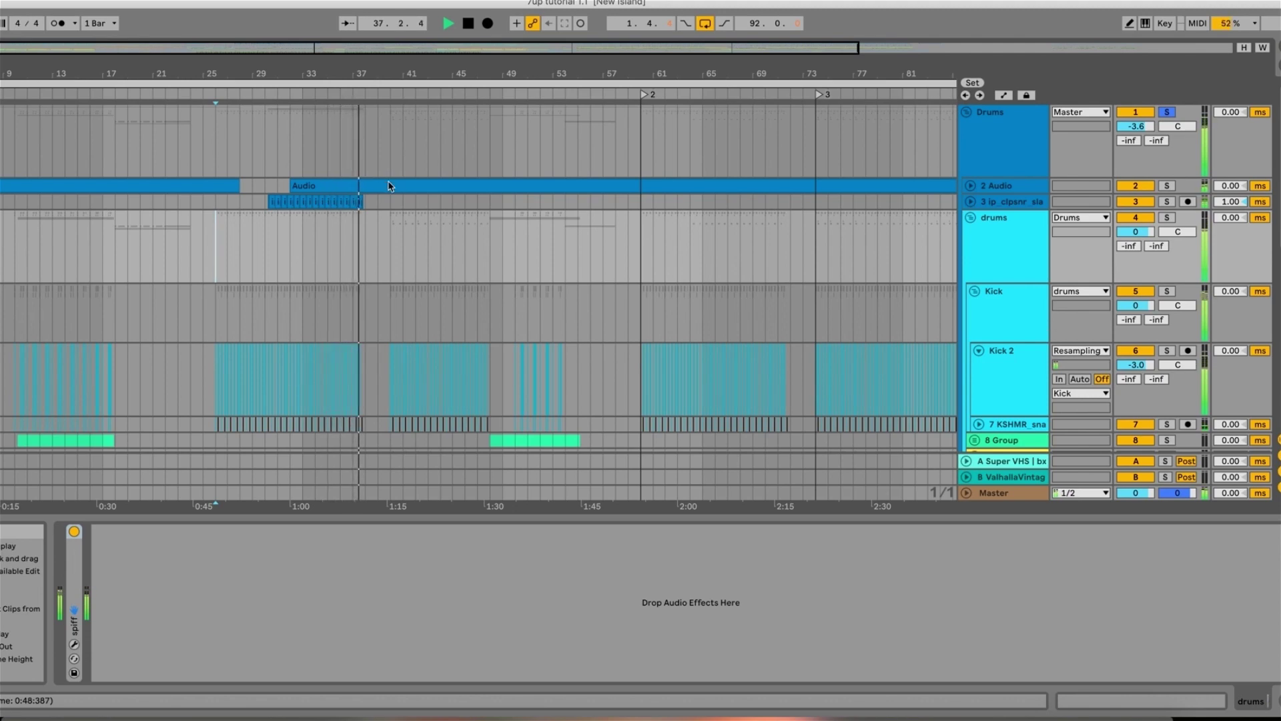
{"action": "left_click", "coordinate": [388, 93]}
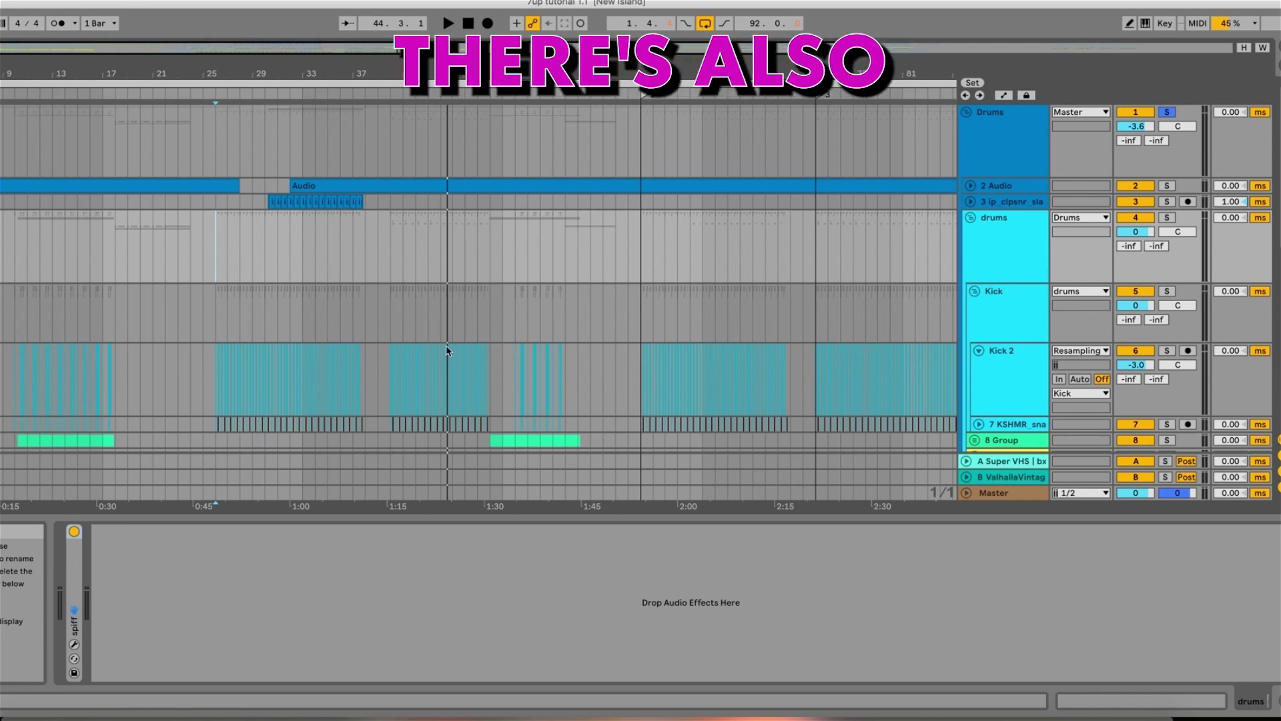
Expand the KSHMR snare layer below Kick 2 and show its clips and device chain at the bar 26 drop.
{"action": "scroll", "coordinate": [265, 424], "scroll_direction": "down", "scroll_amount": 1}
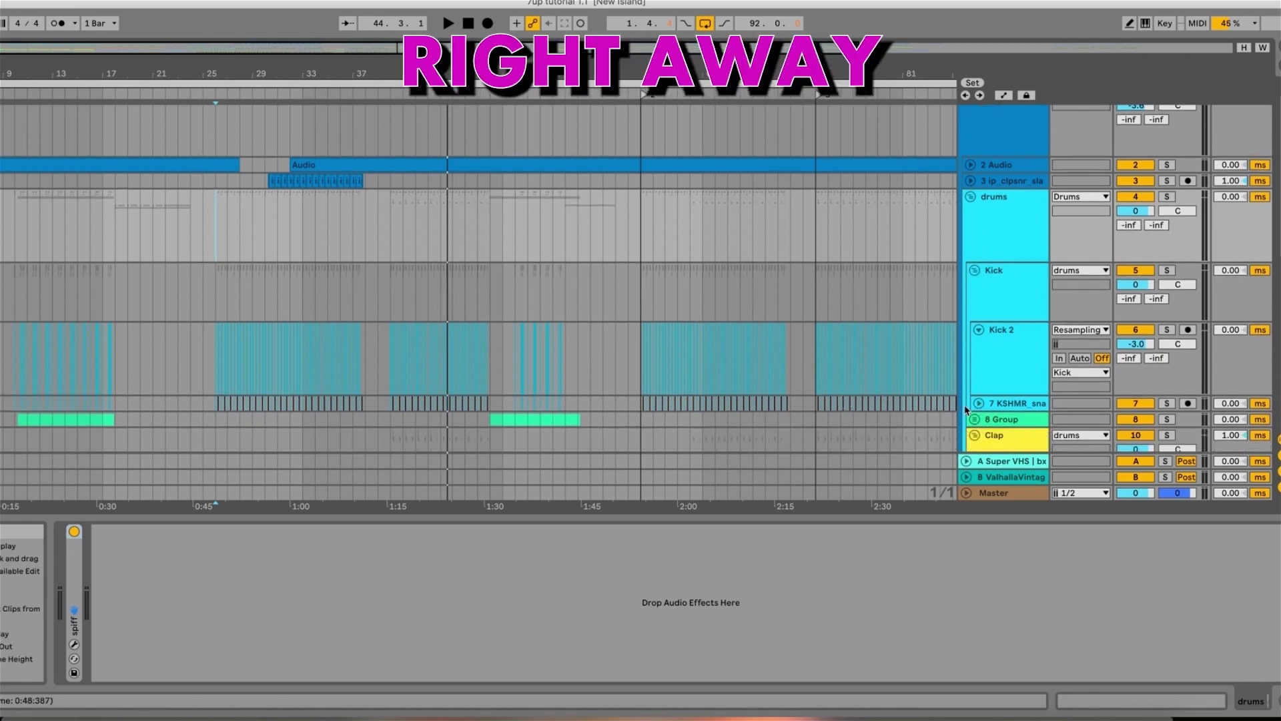
{"action": "scroll", "coordinate": [767, 413], "scroll_direction": "up", "scroll_amount": 1}
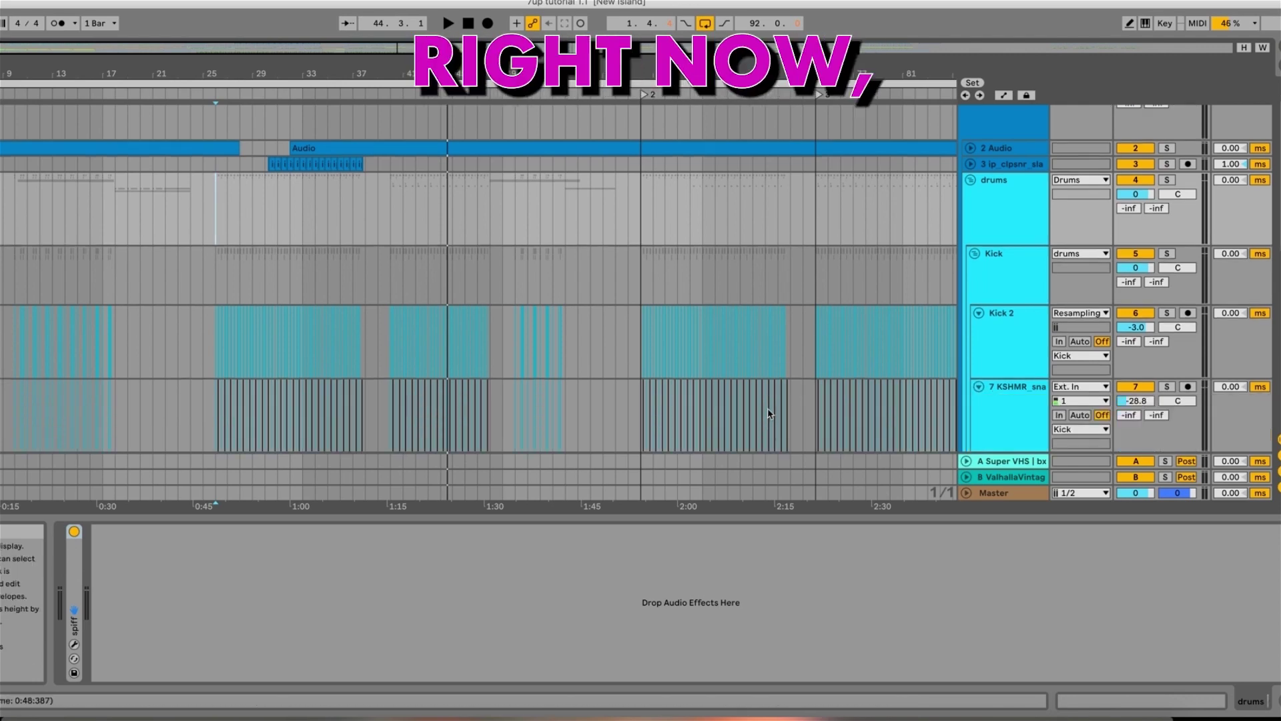
{"action": "left_click", "coordinate": [994, 414]}
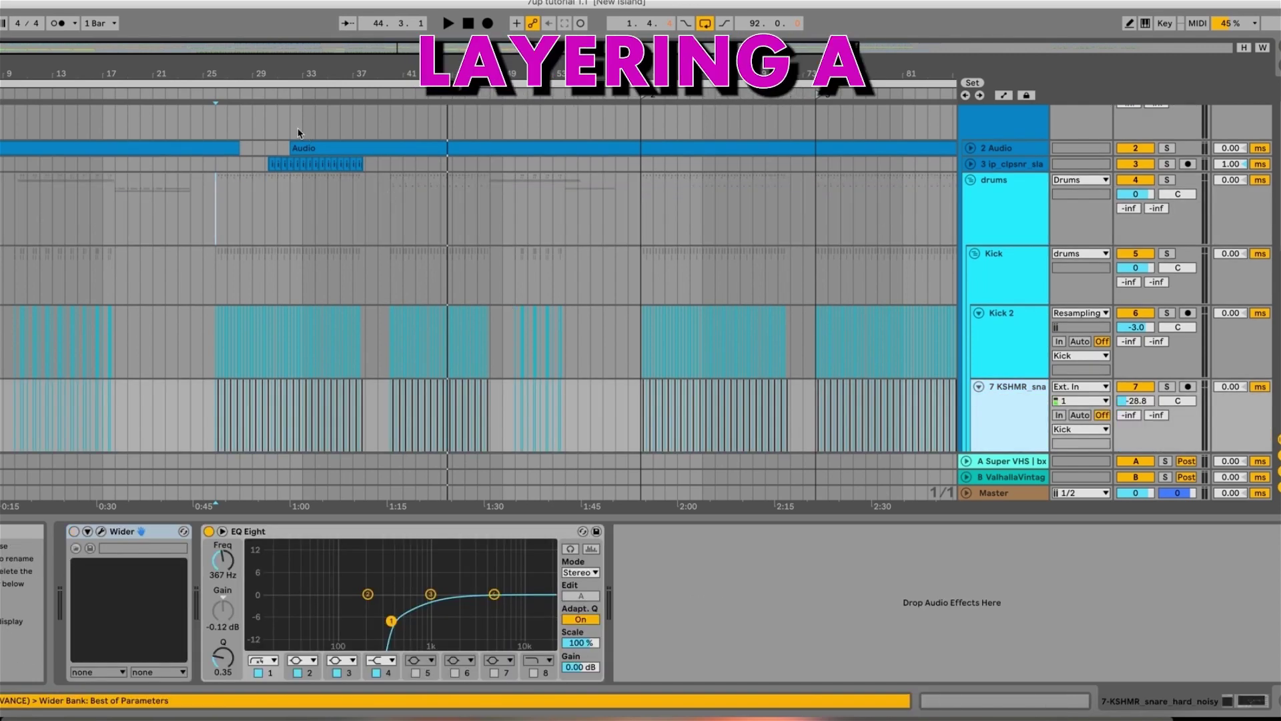
{"action": "left_click_drag", "start_coordinate": [283, 73], "coordinate": [283, 153]}
{"action": "left_click_drag", "start_coordinate": [343, 73], "coordinate": [577, 74]}
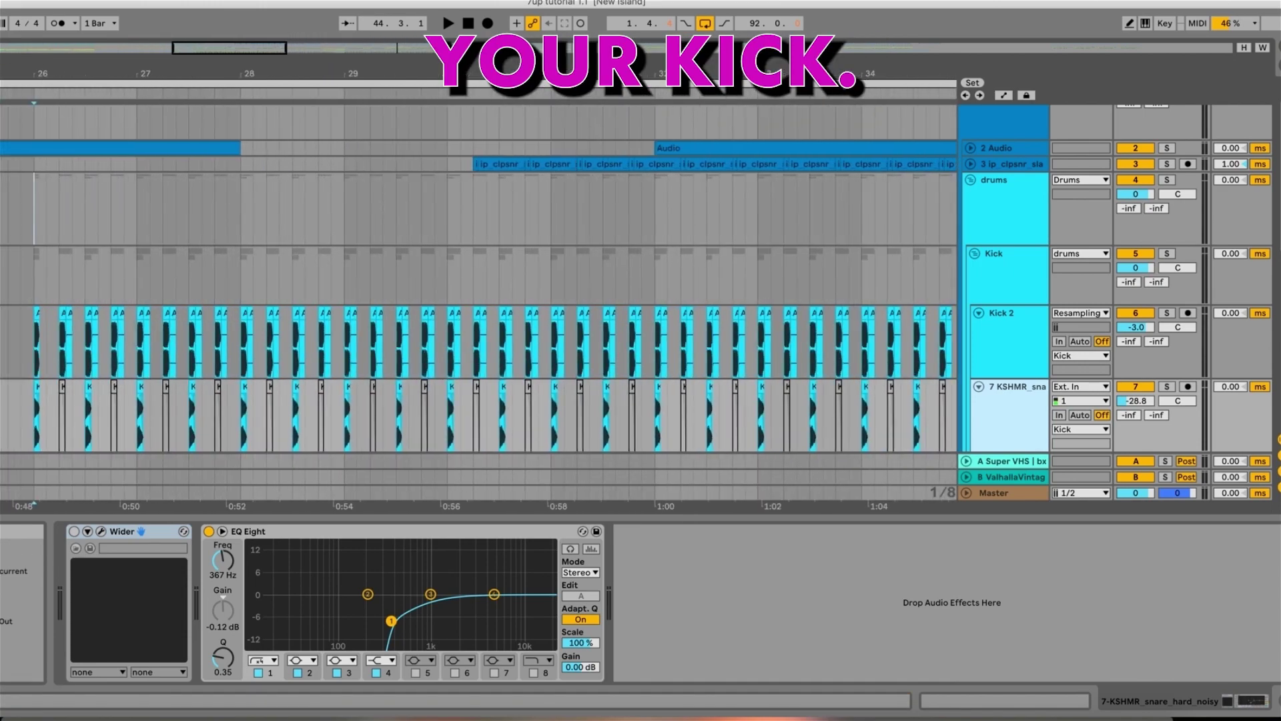
{"action": "scroll", "coordinate": [505, 414], "scroll_direction": "down", "scroll_amount": 2}
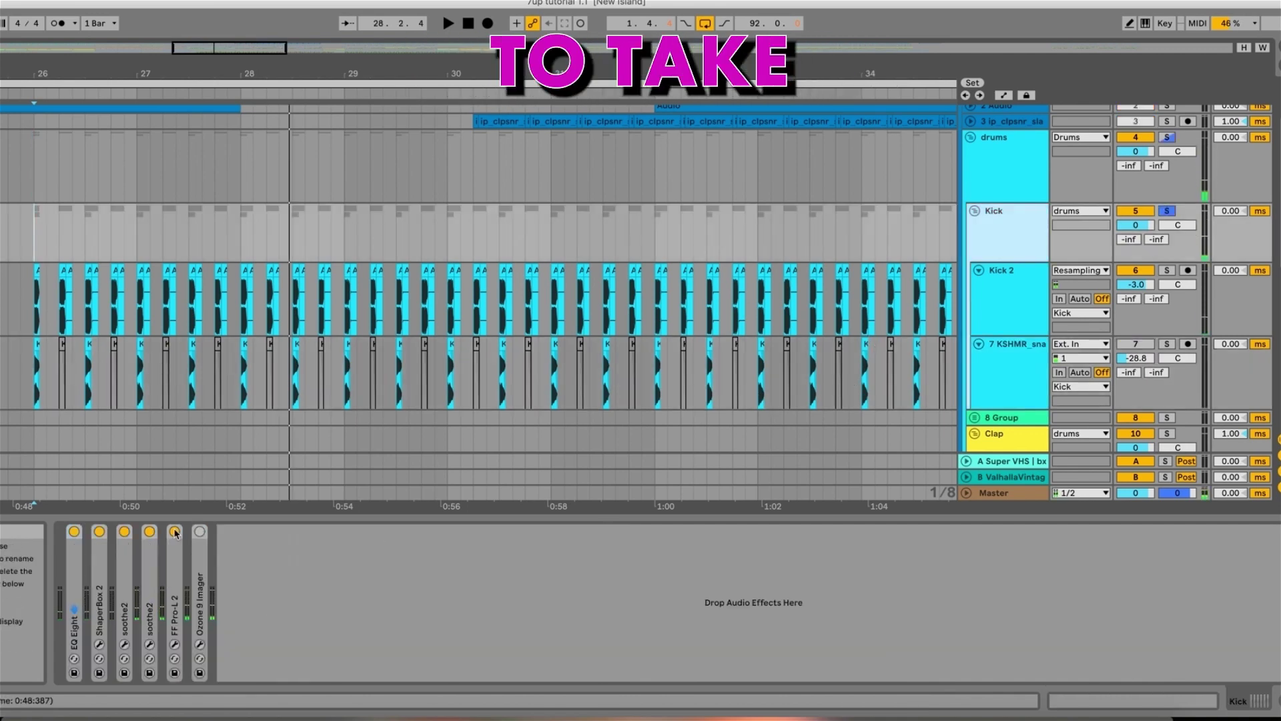
Open Ozone 9 Imager on the Kick group and reactivate the KSHMR snare layer while the soloed kick plays.
{"action": "left_click", "coordinate": [200, 647]}
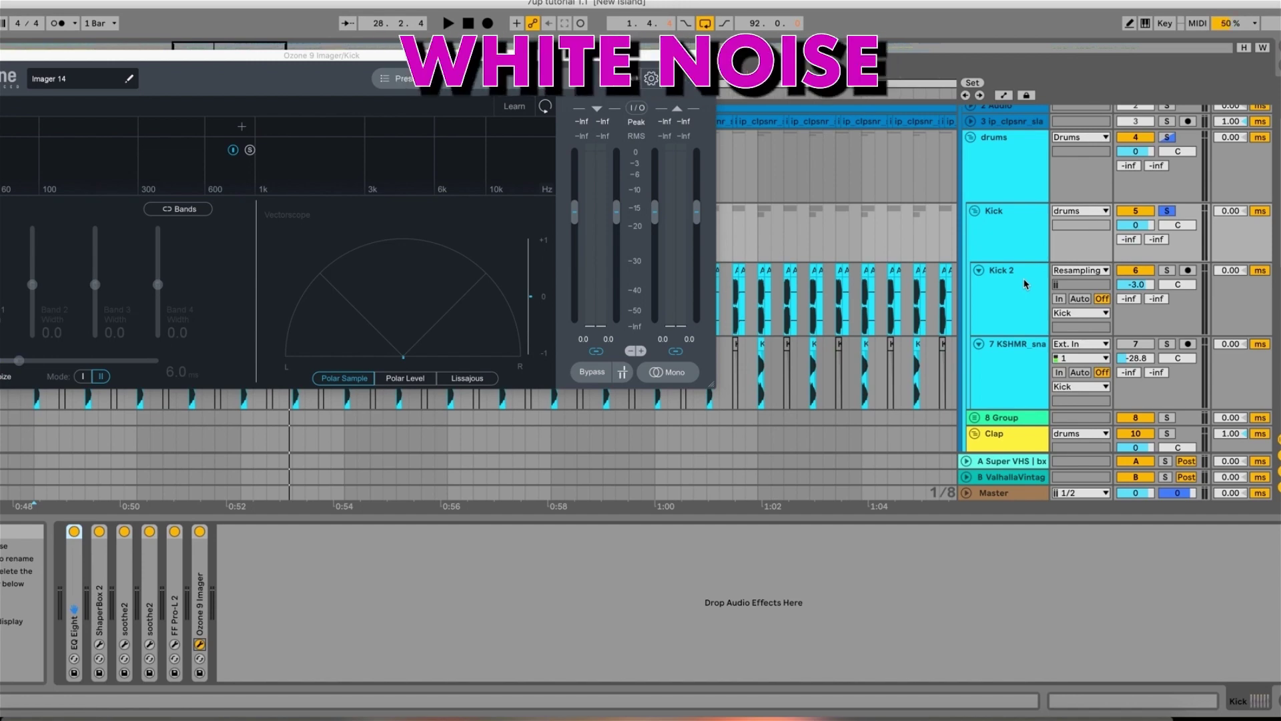
{"action": "key", "text": "space"}
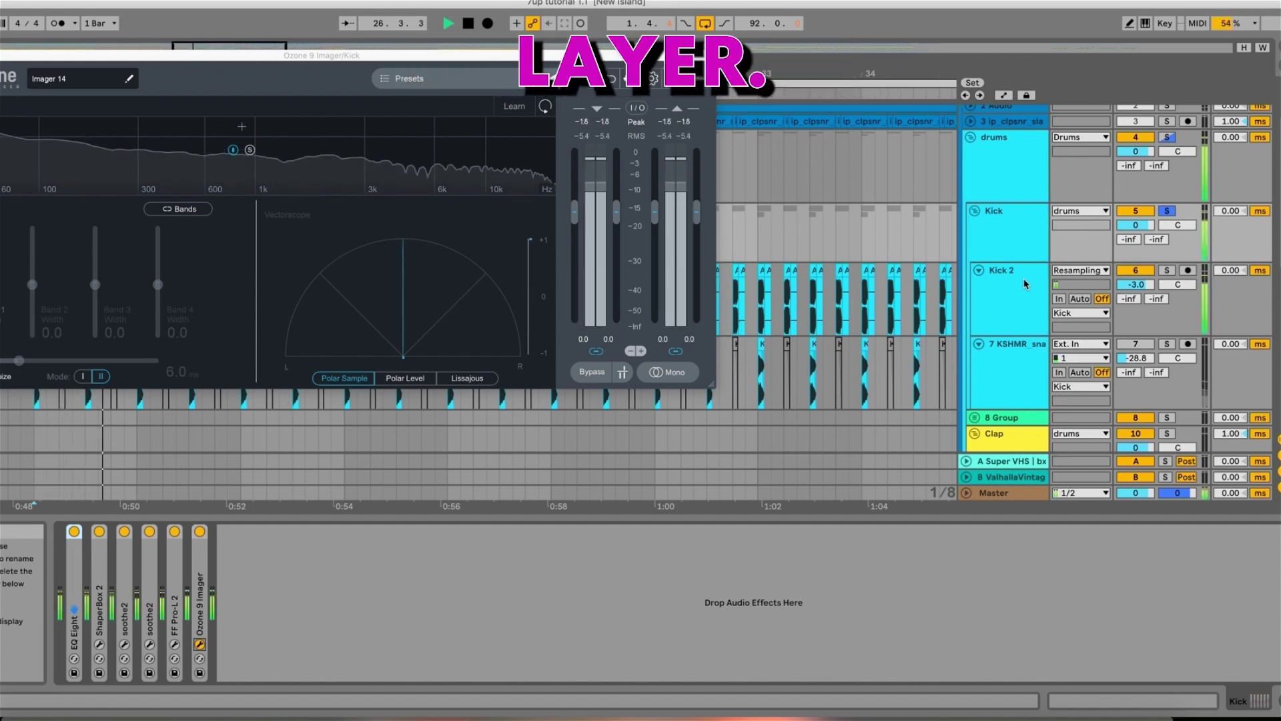
{"action": "left_click", "coordinate": [1151, 347]}
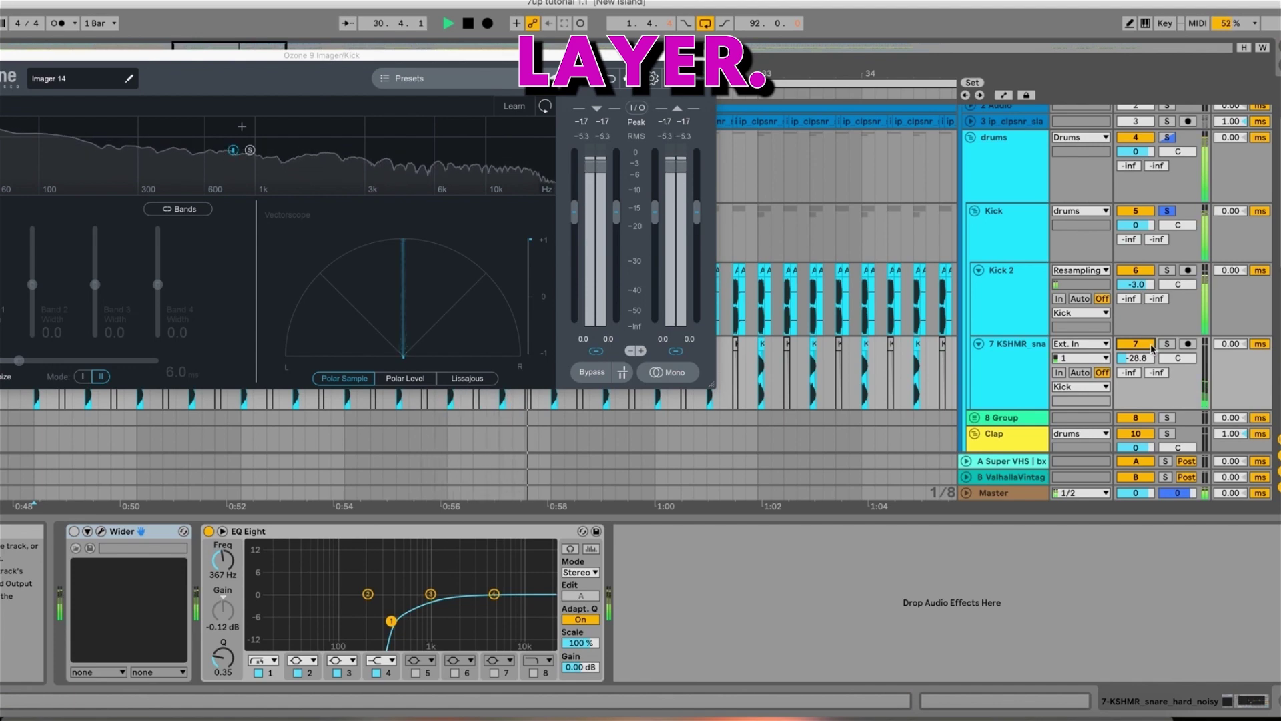
{"action": "key", "text": "space"}
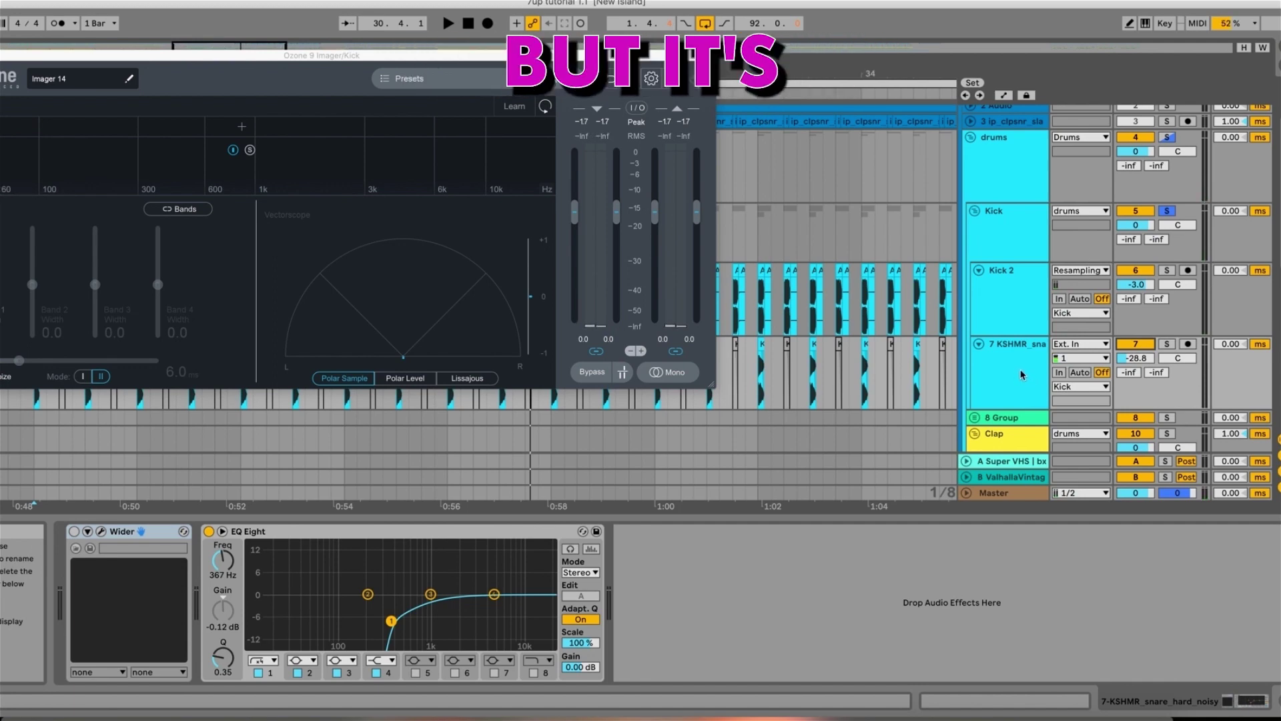
Enable the Wider plug-in on the KSHMR snare layer and raise its width to 149% during playback.
{"action": "left_click", "coordinate": [74, 532]}
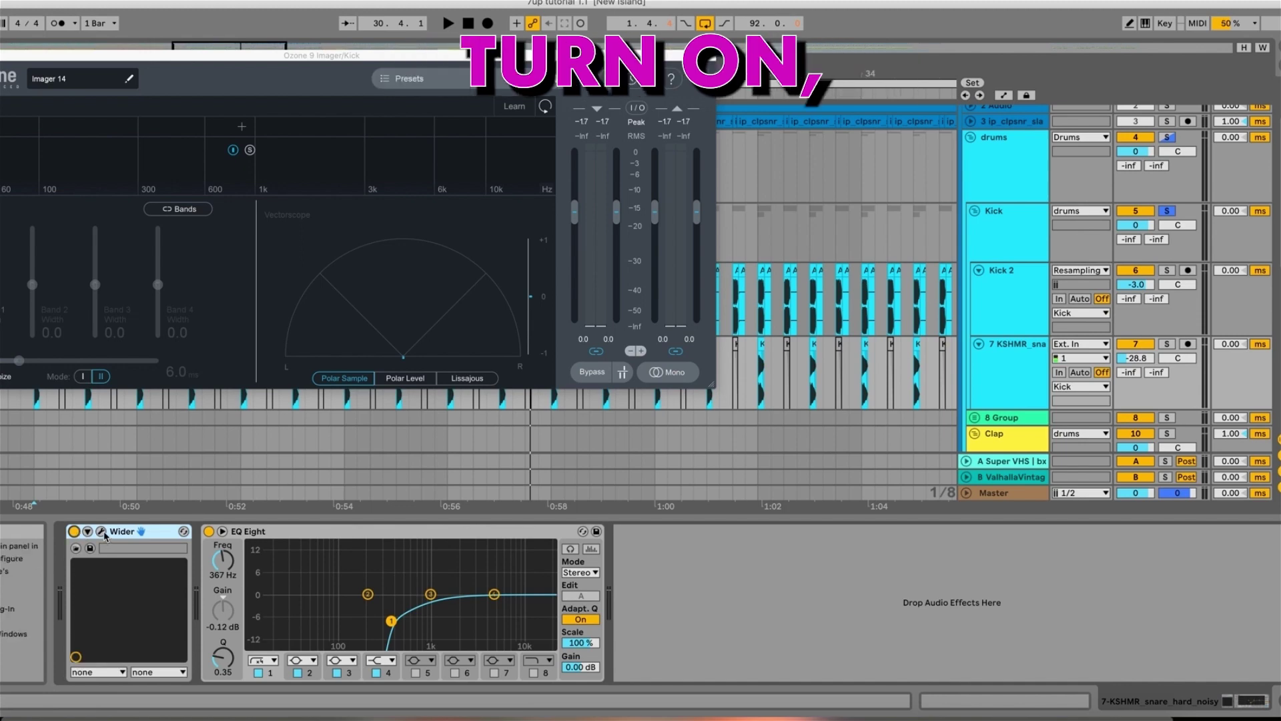
{"action": "left_click", "coordinate": [101, 532]}
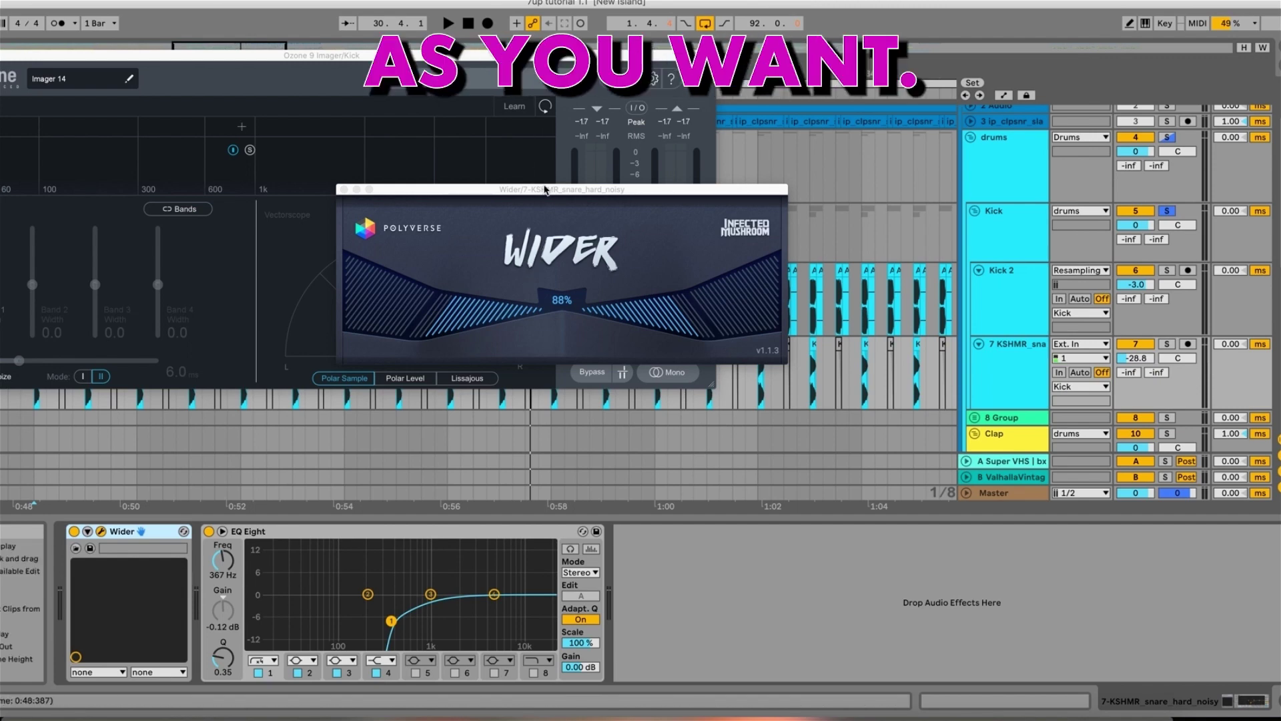
{"action": "left_click_drag", "start_coordinate": [538, 189], "coordinate": [398, 387]}
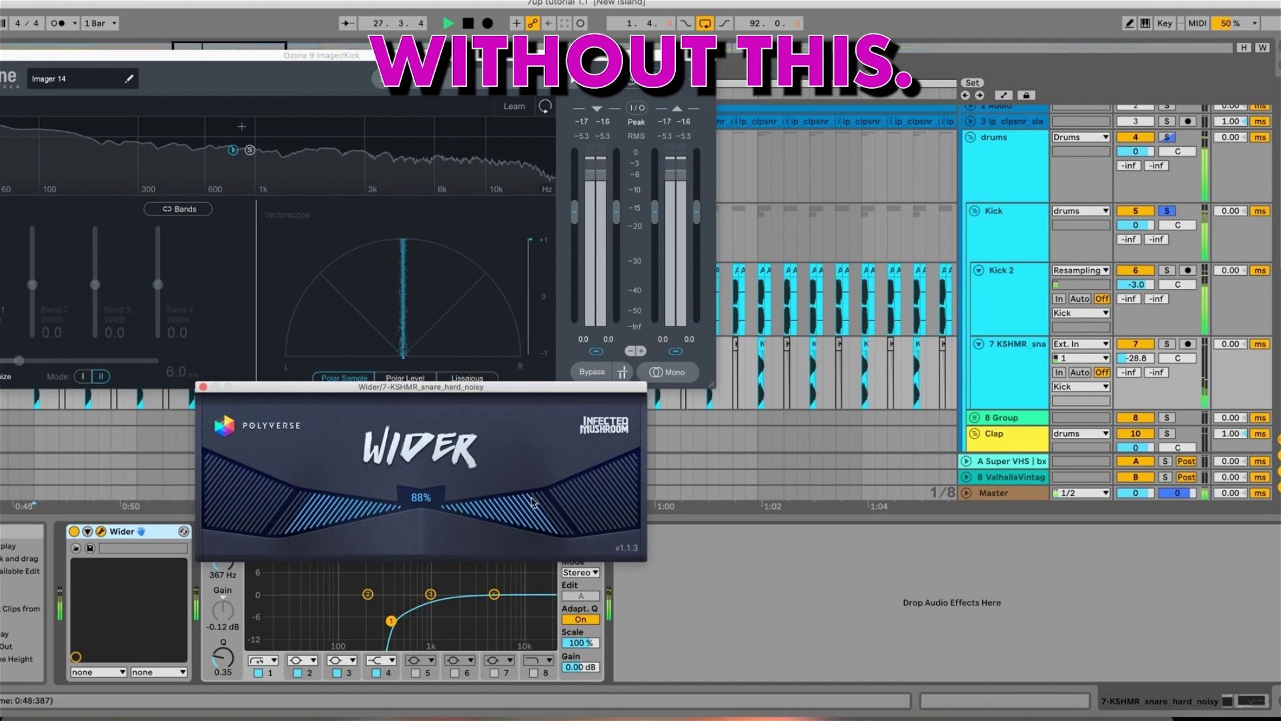
{"action": "left_click_drag", "start_coordinate": [592, 502], "coordinate": [414, 481]}
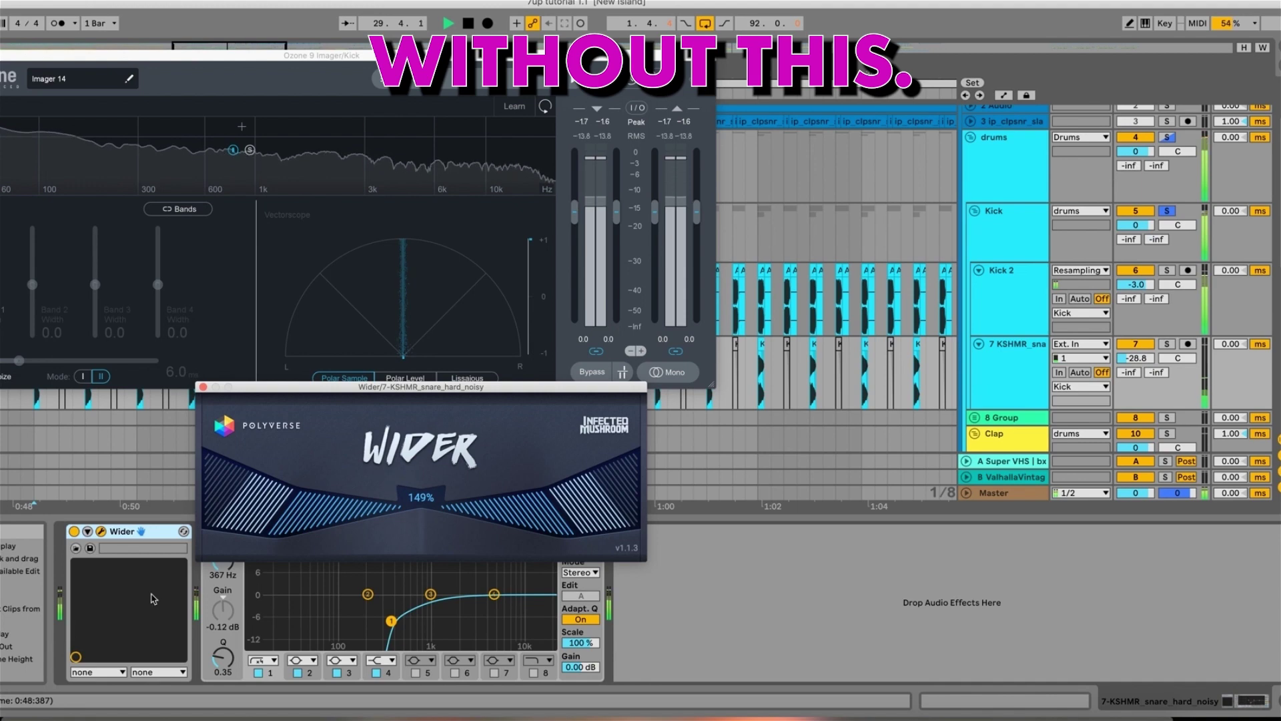
Compare the kick's stereo image with Wider bypassed and enabled during playback, and stop the transport.
{"action": "left_click", "coordinate": [74, 532]}
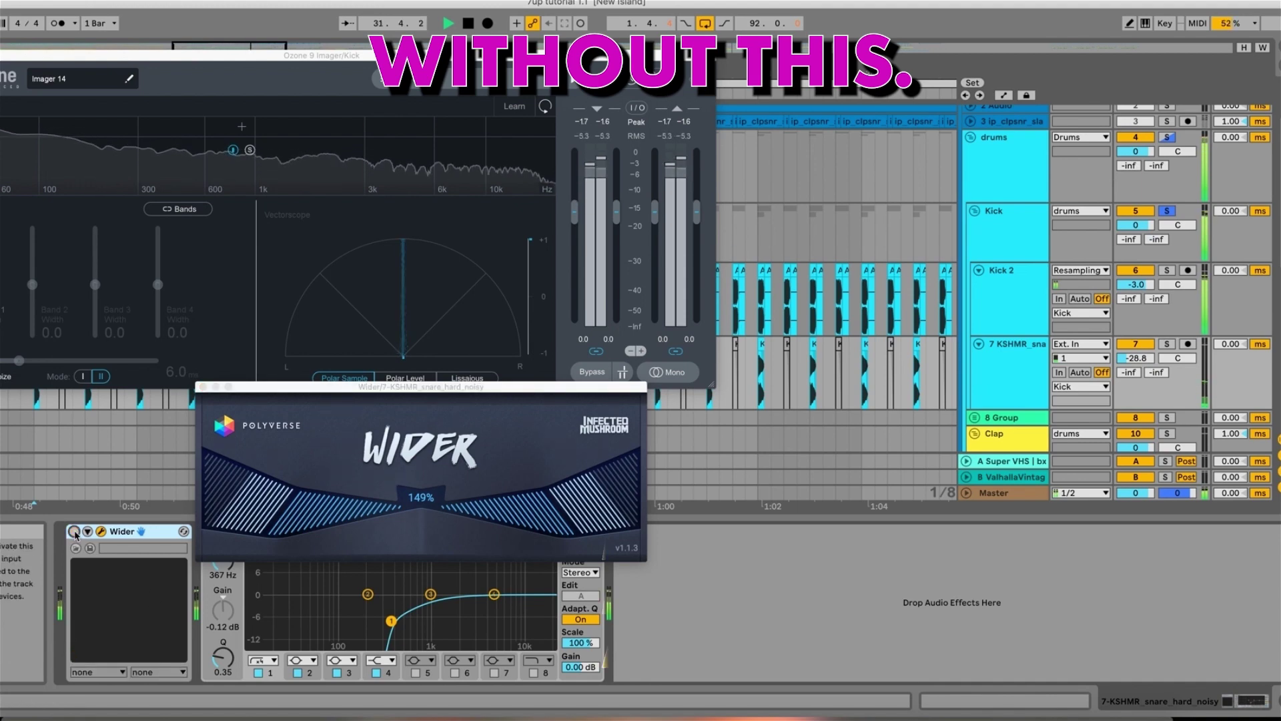
{"action": "left_click", "coordinate": [74, 531]}
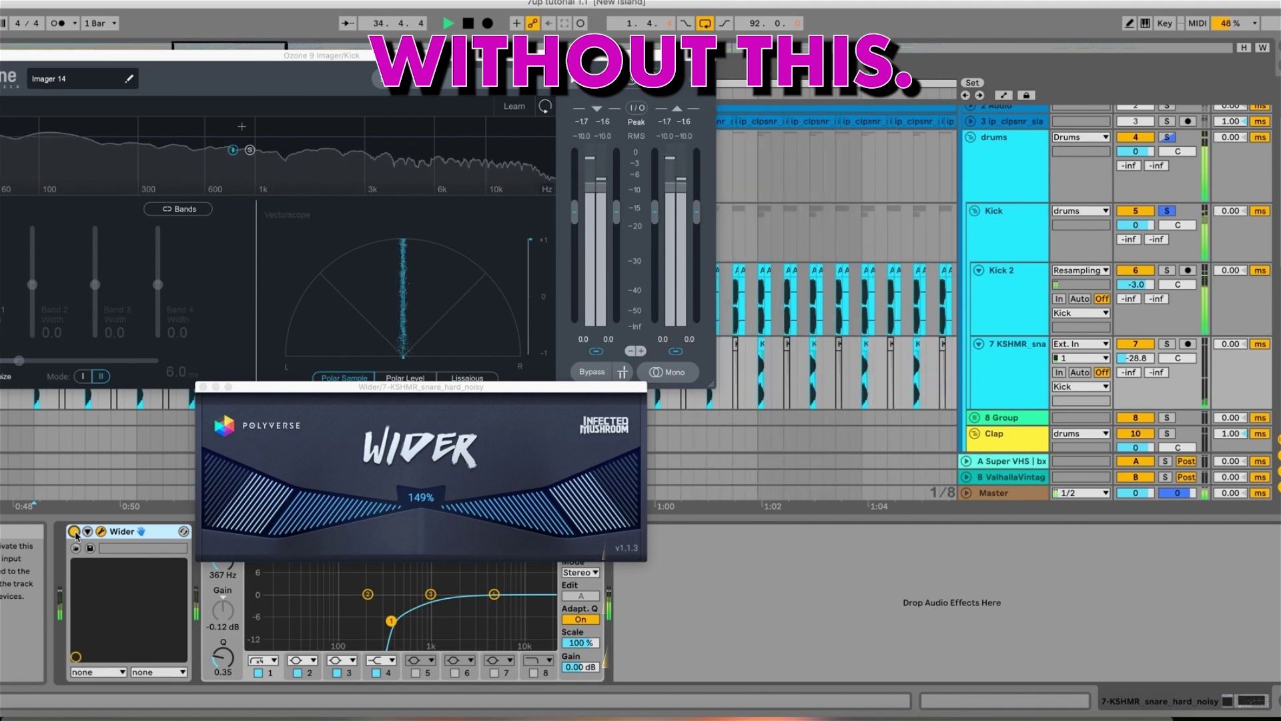
{"action": "key", "text": "space"}
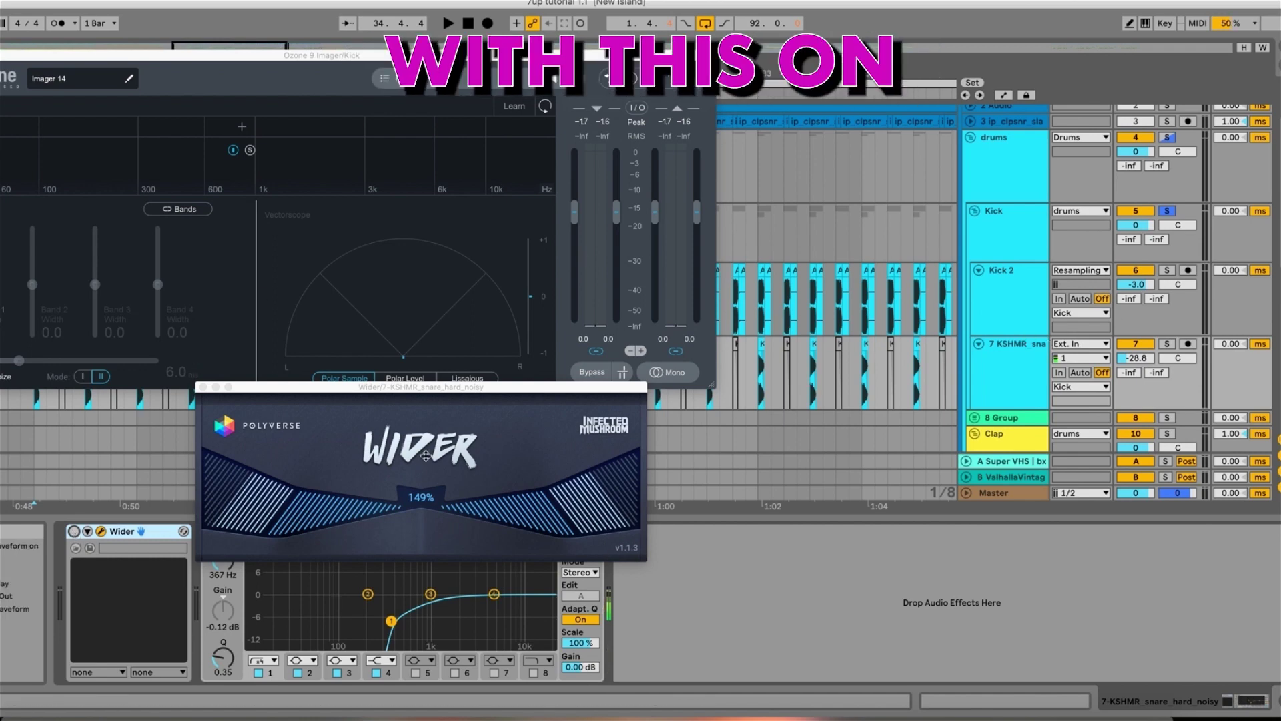
Enable Wider on the KSHMR snare layer, unsolo the Kick group, and play the drop in the full mix.
{"action": "left_click", "coordinate": [75, 532]}
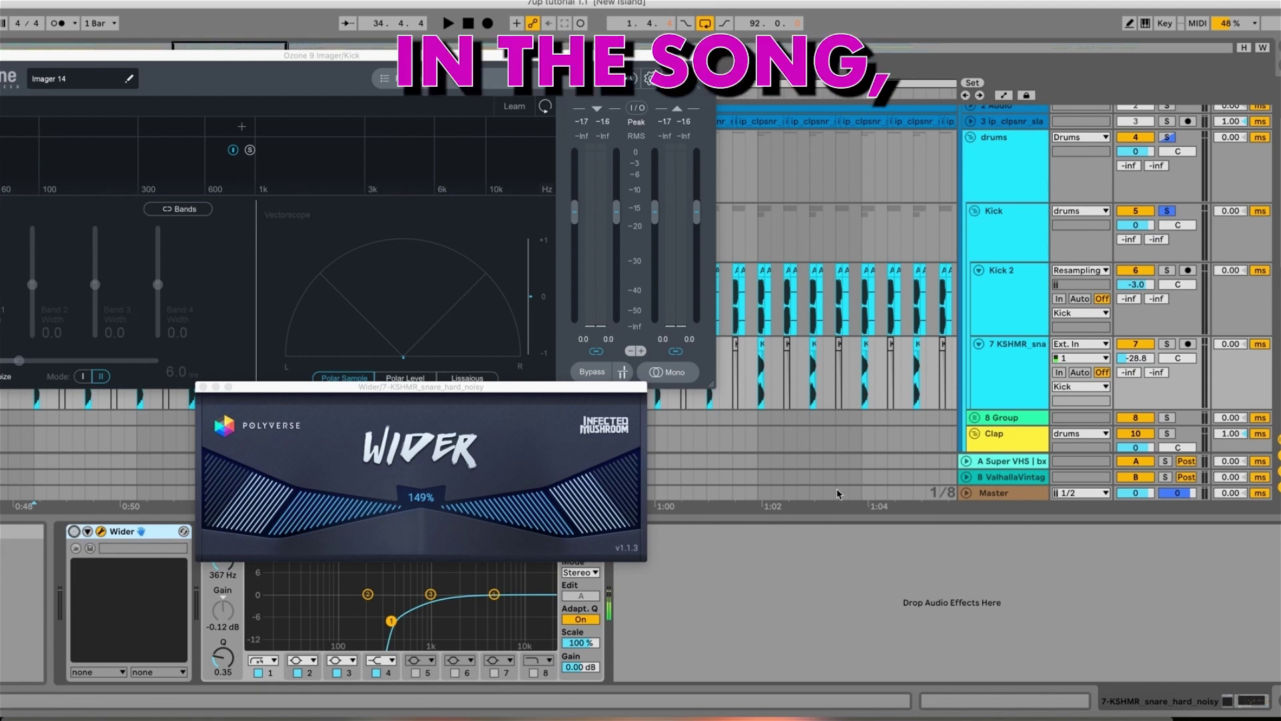
{"action": "left_click", "coordinate": [1167, 209]}
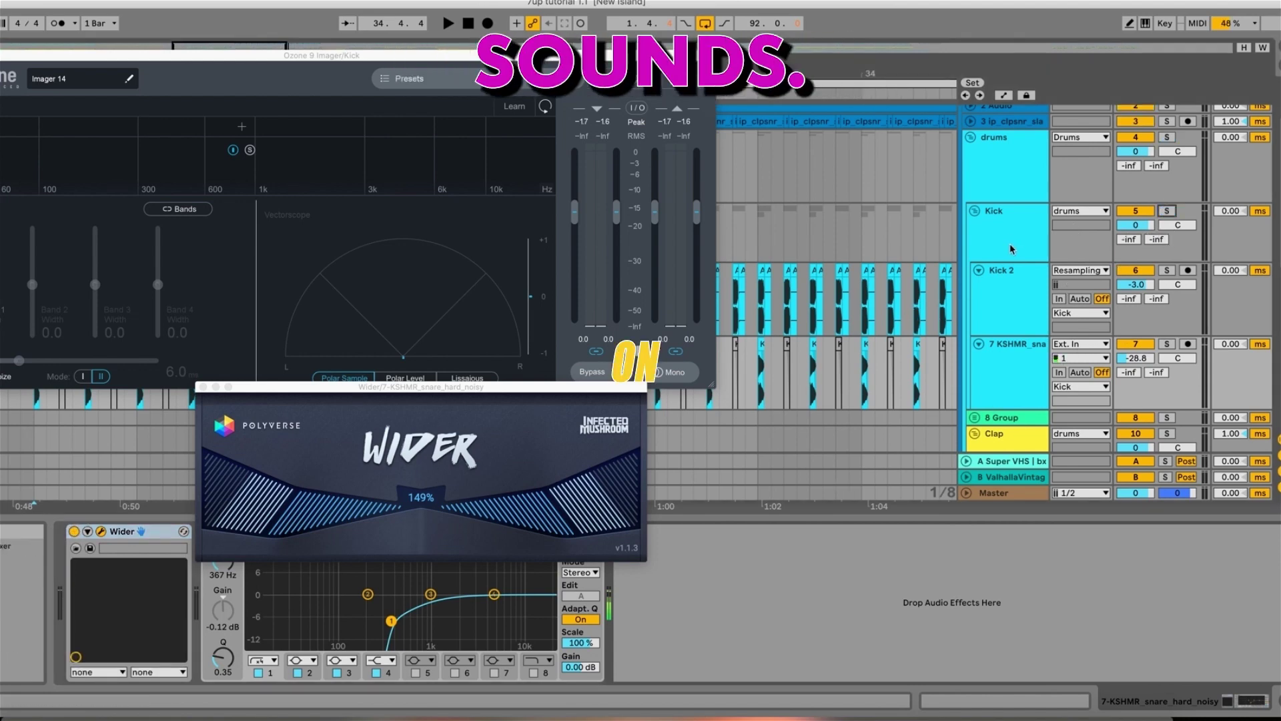
{"action": "key", "text": "space"}
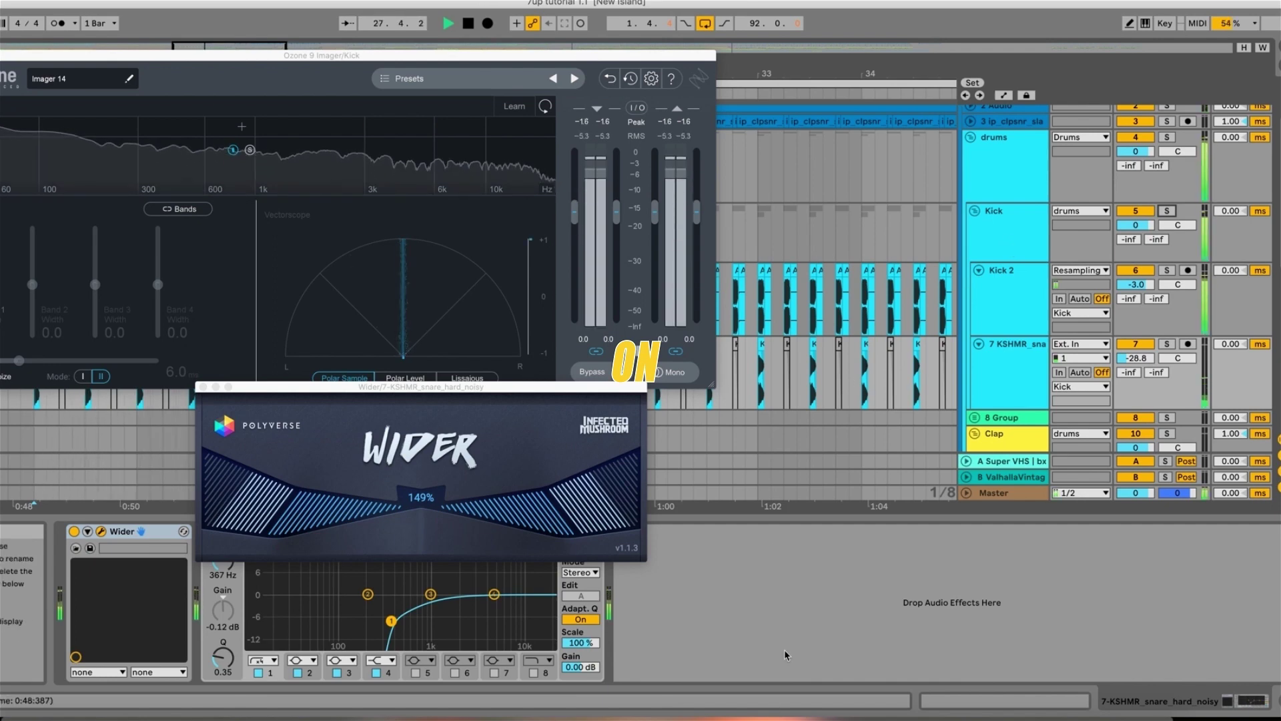
Compare the full mix with Wider bypassed and enabled, closing the Ozone 9 Imager window and replaying from bar 26.
{"action": "left_click", "coordinate": [74, 531]}
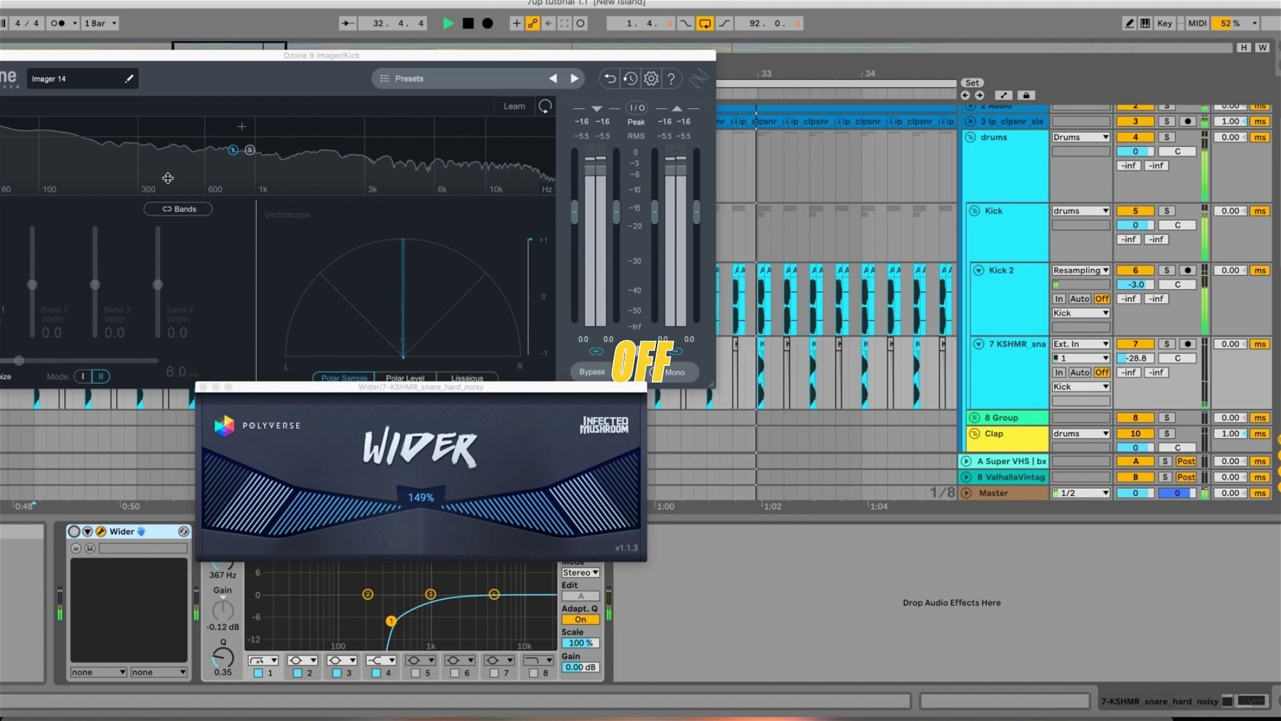
{"action": "left_click", "coordinate": [0, 55]}
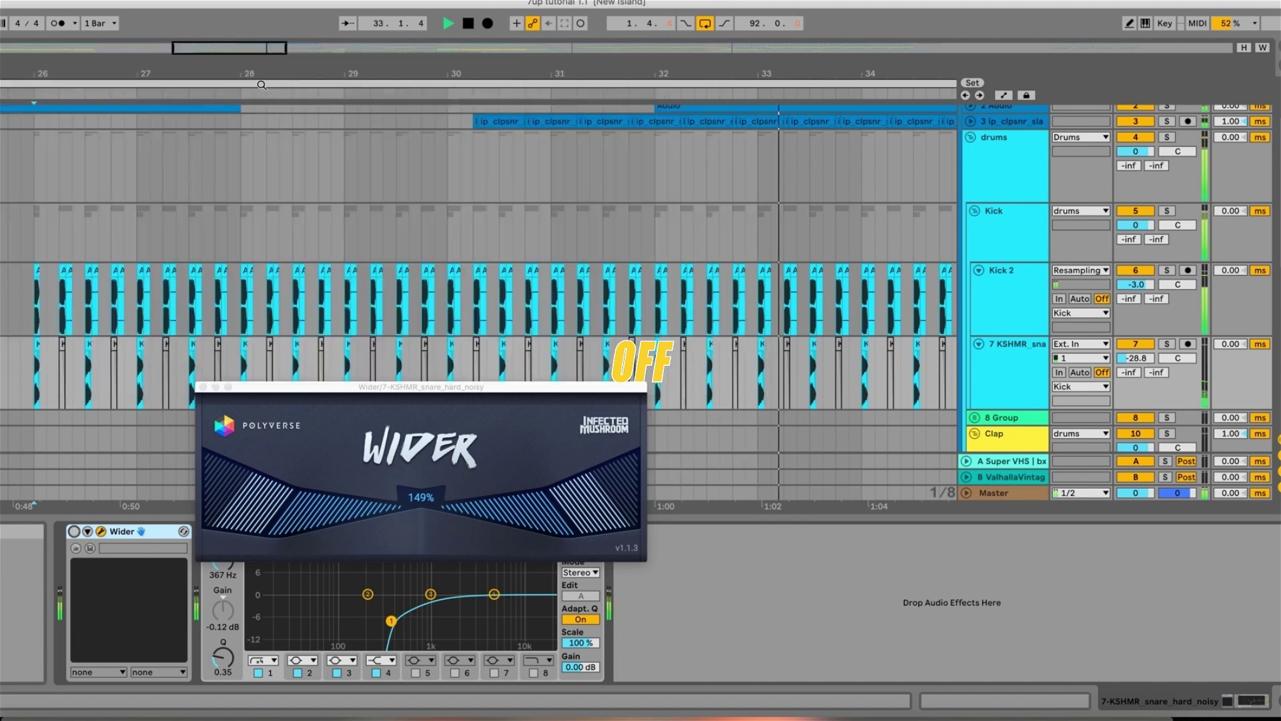
{"action": "left_click", "coordinate": [36, 98]}
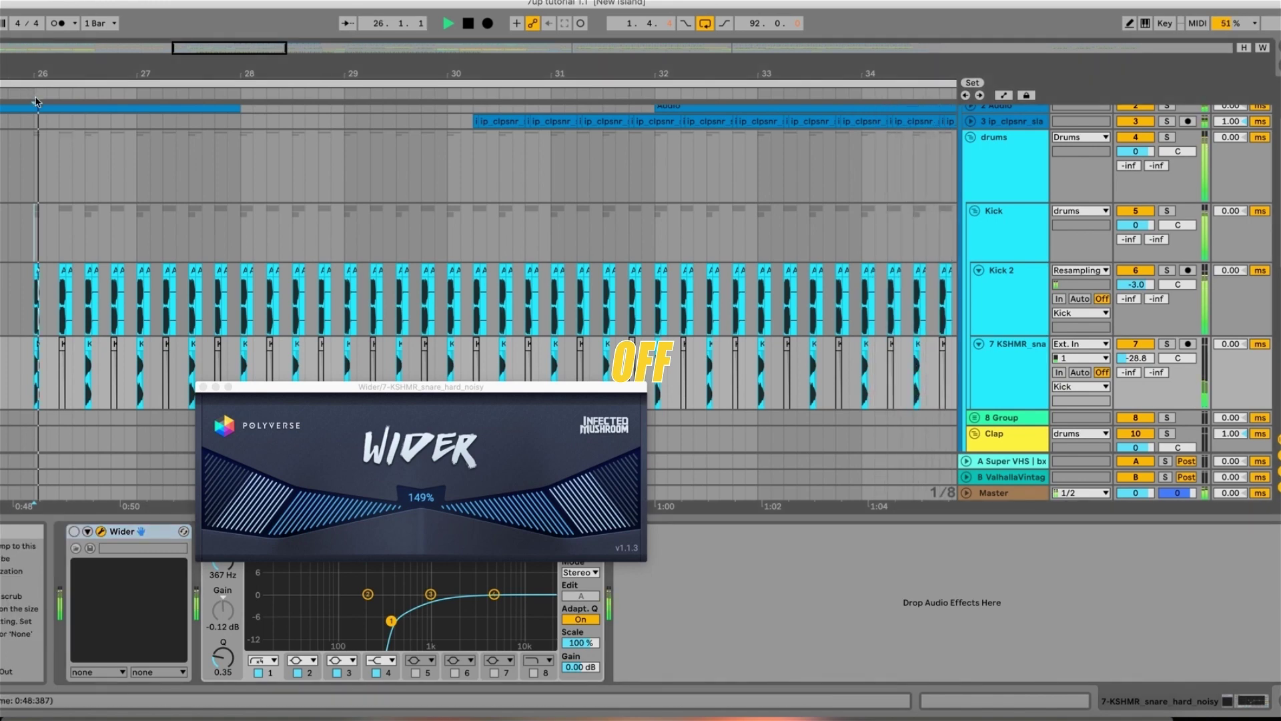
{"action": "left_click", "coordinate": [74, 532]}
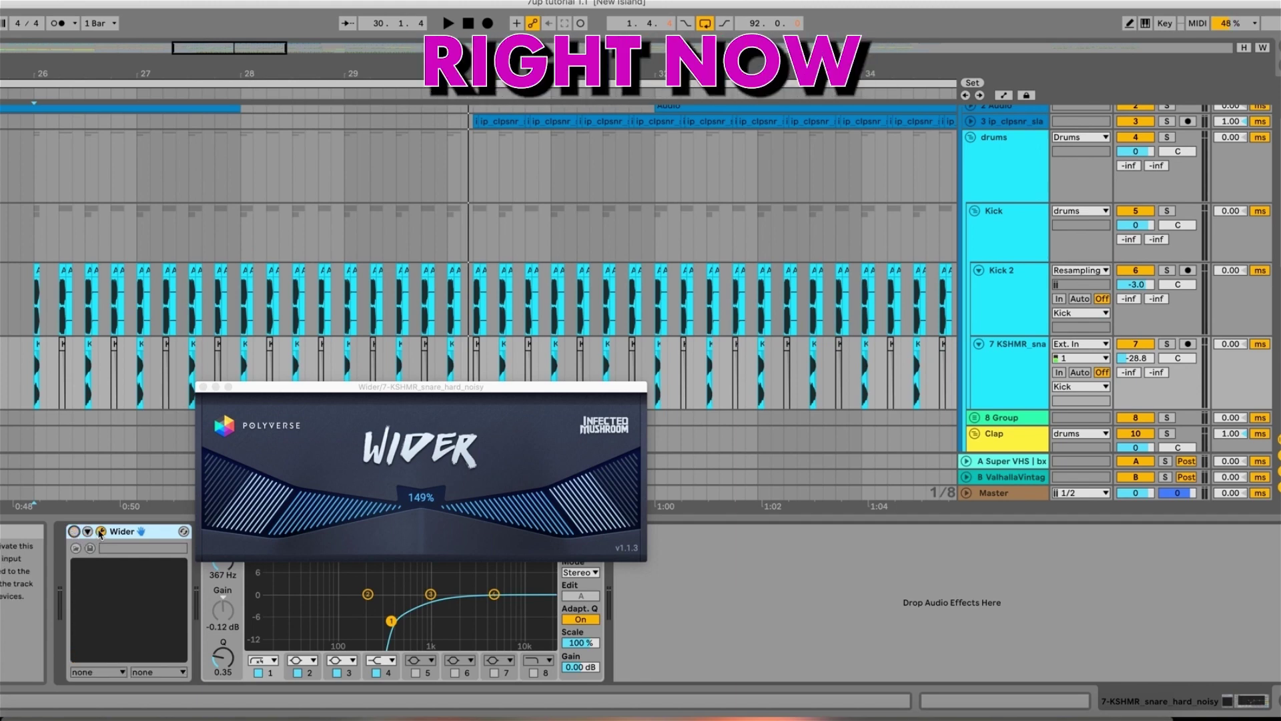
Close the Wider plug-in window and select the EQ Eight on the KSHMR snare layer.
{"action": "left_click", "coordinate": [101, 531]}
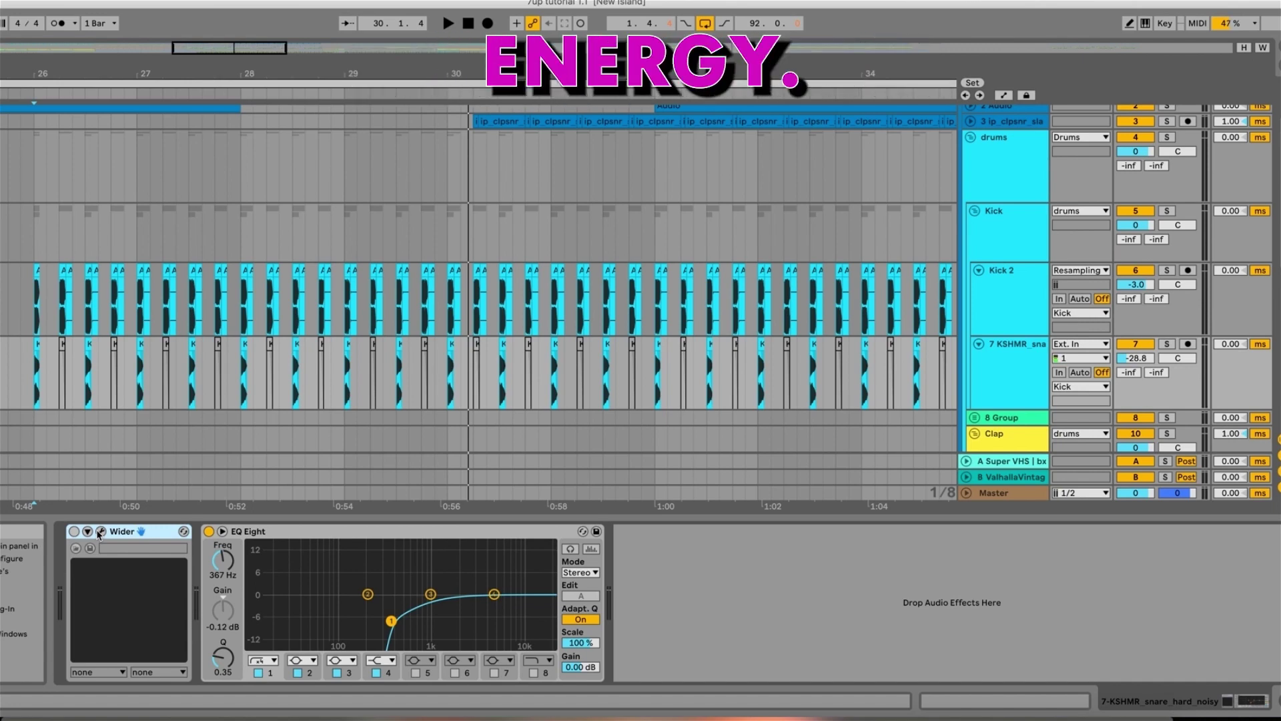
{"action": "left_click", "coordinate": [425, 615]}
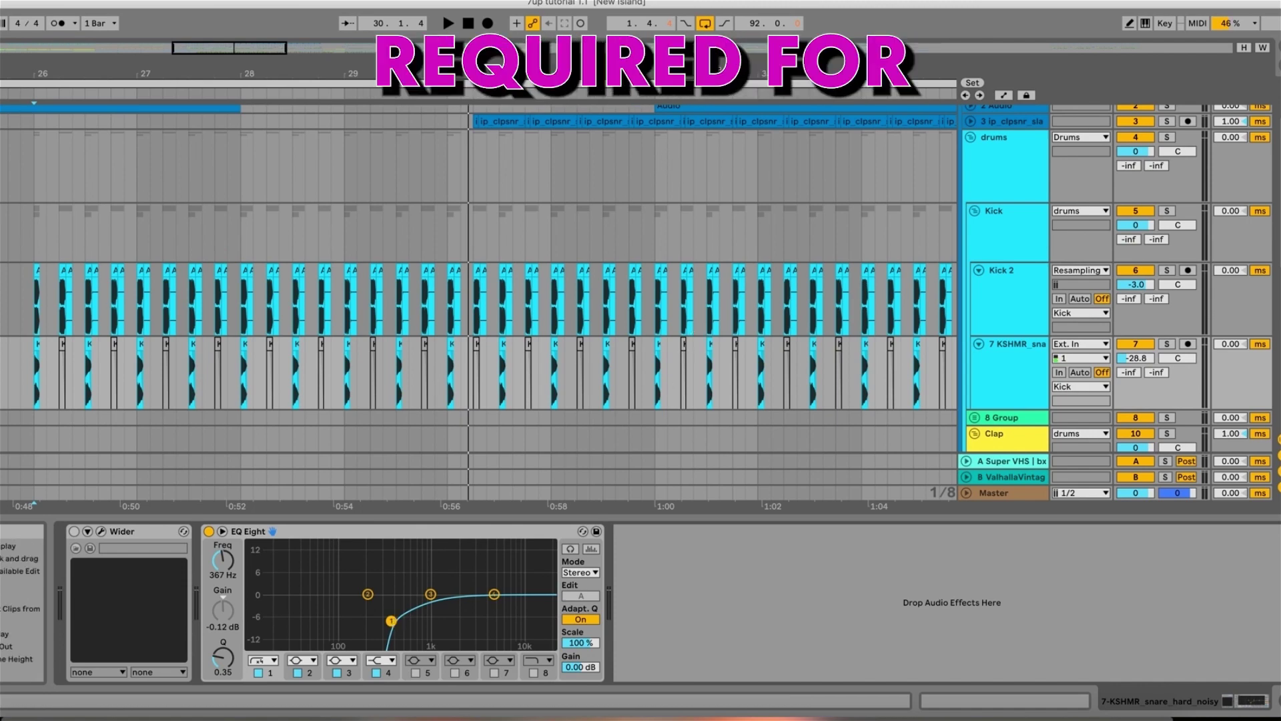
Unfold and select the ip_clpsnr_slap clap track and bring its clips from bar 30 into close view.
{"action": "left_click_drag", "start_coordinate": [716, 73], "coordinate": [390, 14]}
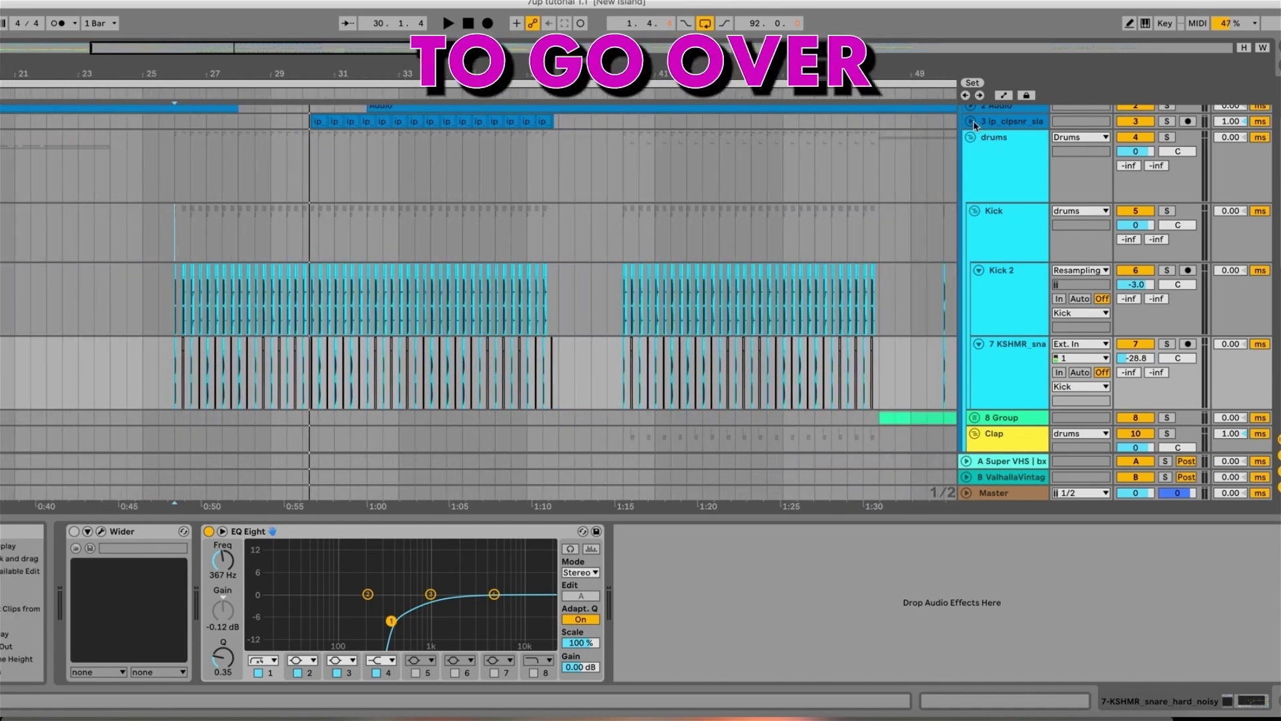
{"action": "left_click", "coordinate": [971, 122]}
{"action": "scroll", "coordinate": [906, 195], "scroll_direction": "up", "scroll_amount": 3}
{"action": "left_click", "coordinate": [998, 143]}
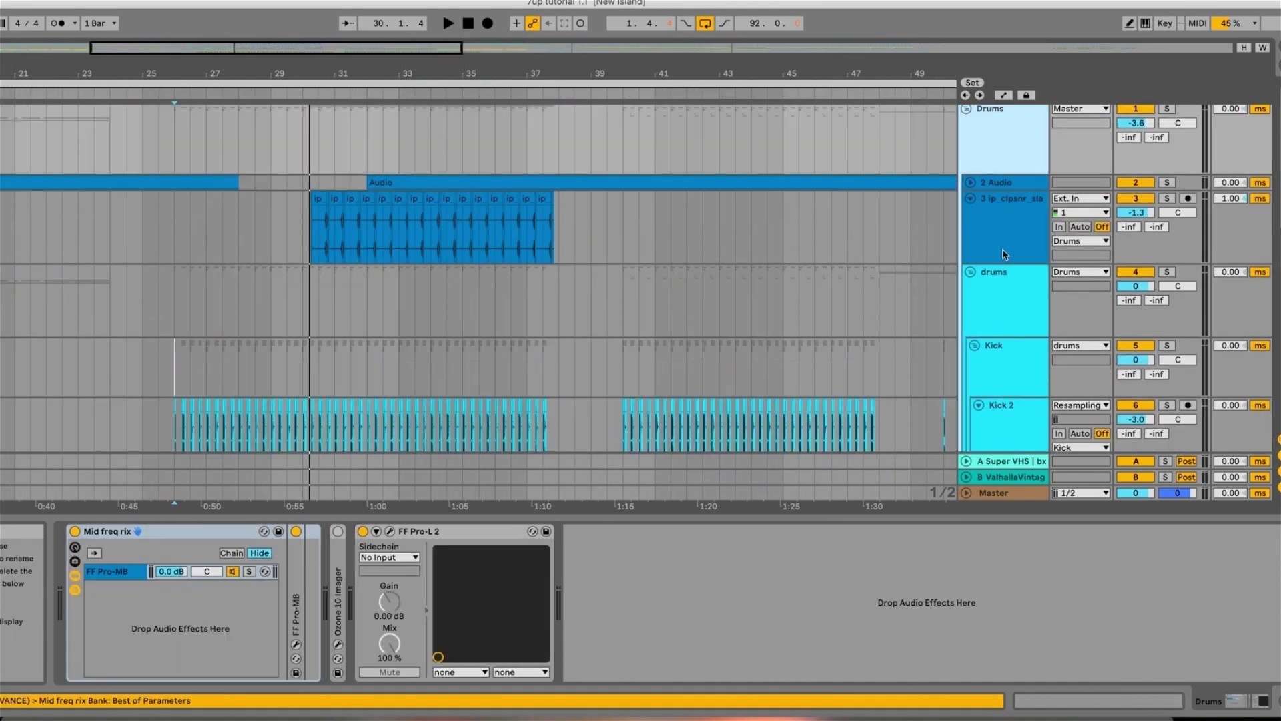
{"action": "left_click", "coordinate": [1006, 254]}
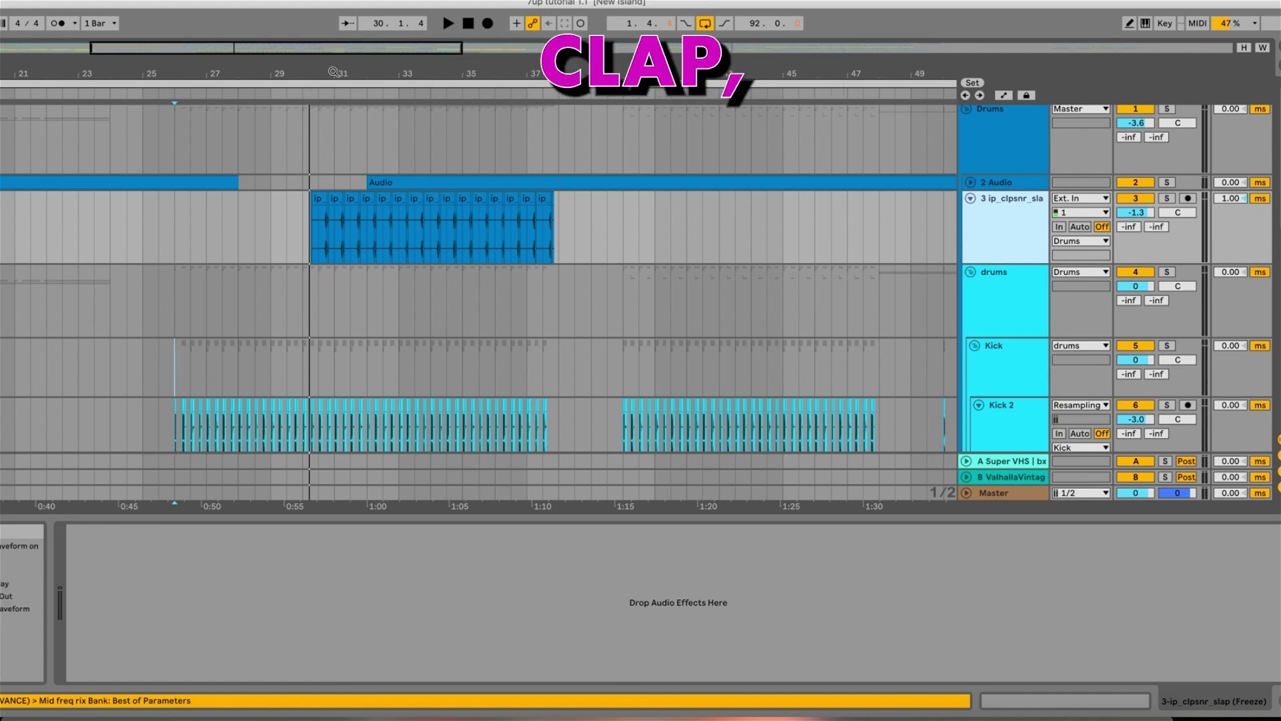
{"action": "left_click_drag", "start_coordinate": [332, 72], "coordinate": [333, 223]}
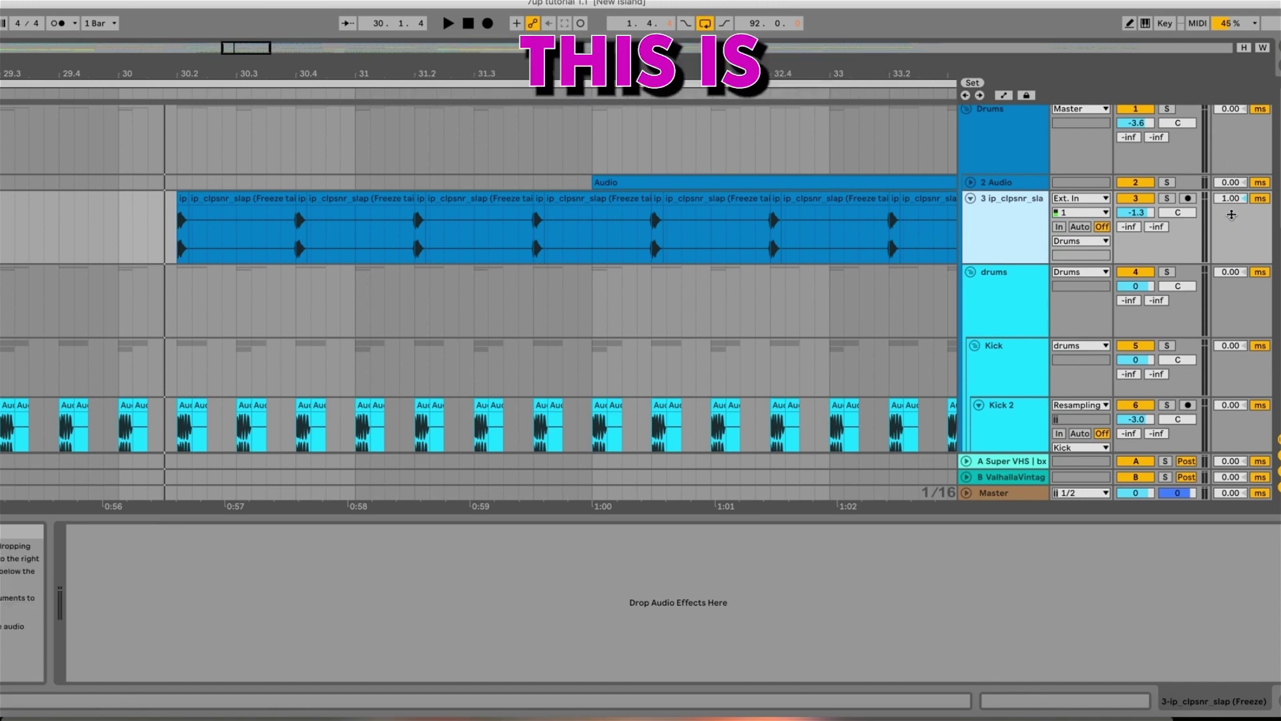
Examine the track delay settings of the clap layers and bass tracks, expanding the 16 Group.
{"action": "scroll", "coordinate": [1235, 224], "scroll_direction": "down", "scroll_amount": 1}
{"action": "scroll", "coordinate": [1235, 224], "scroll_direction": "down", "scroll_amount": 10}
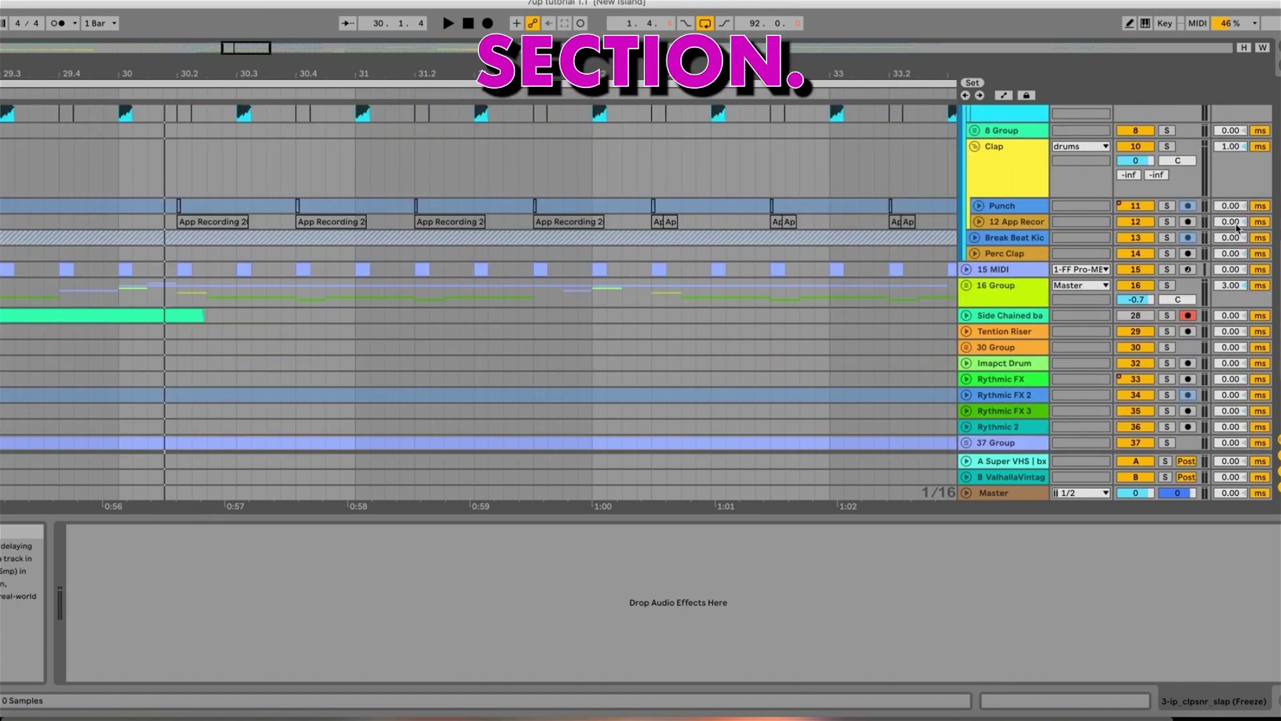
{"action": "scroll", "coordinate": [1237, 228], "scroll_direction": "down", "scroll_amount": 3}
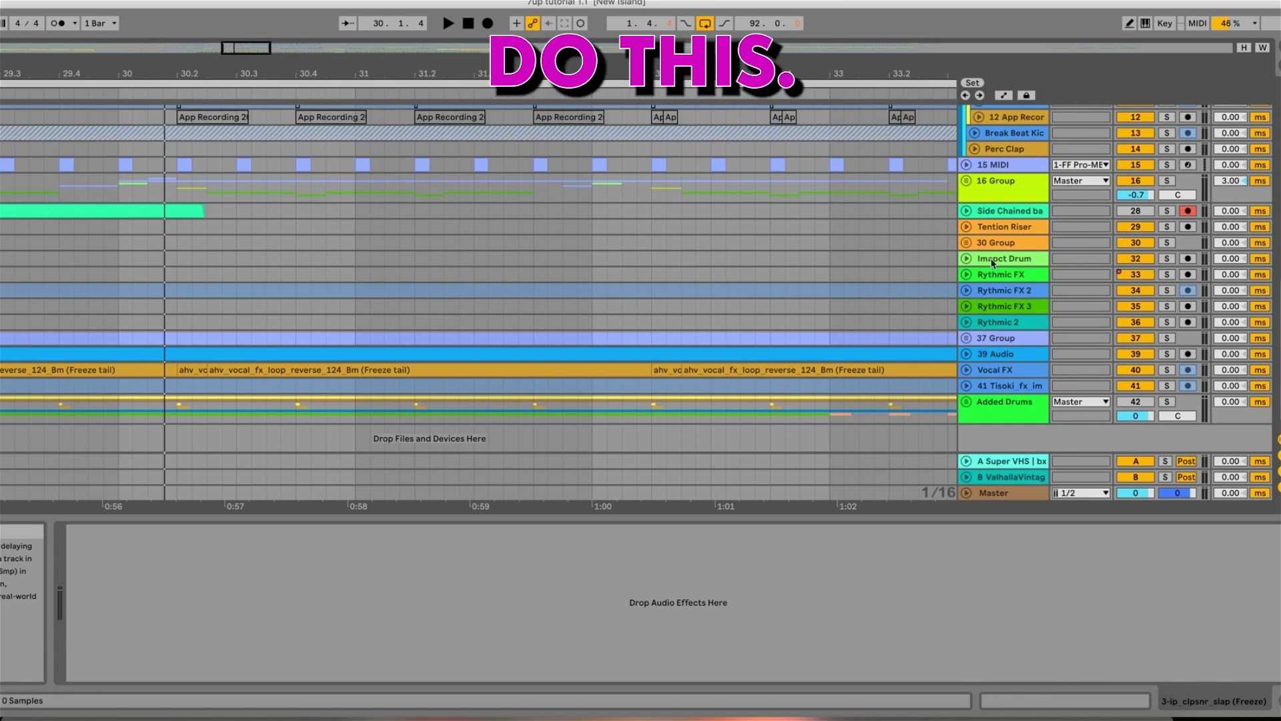
{"action": "left_click", "coordinate": [967, 182]}
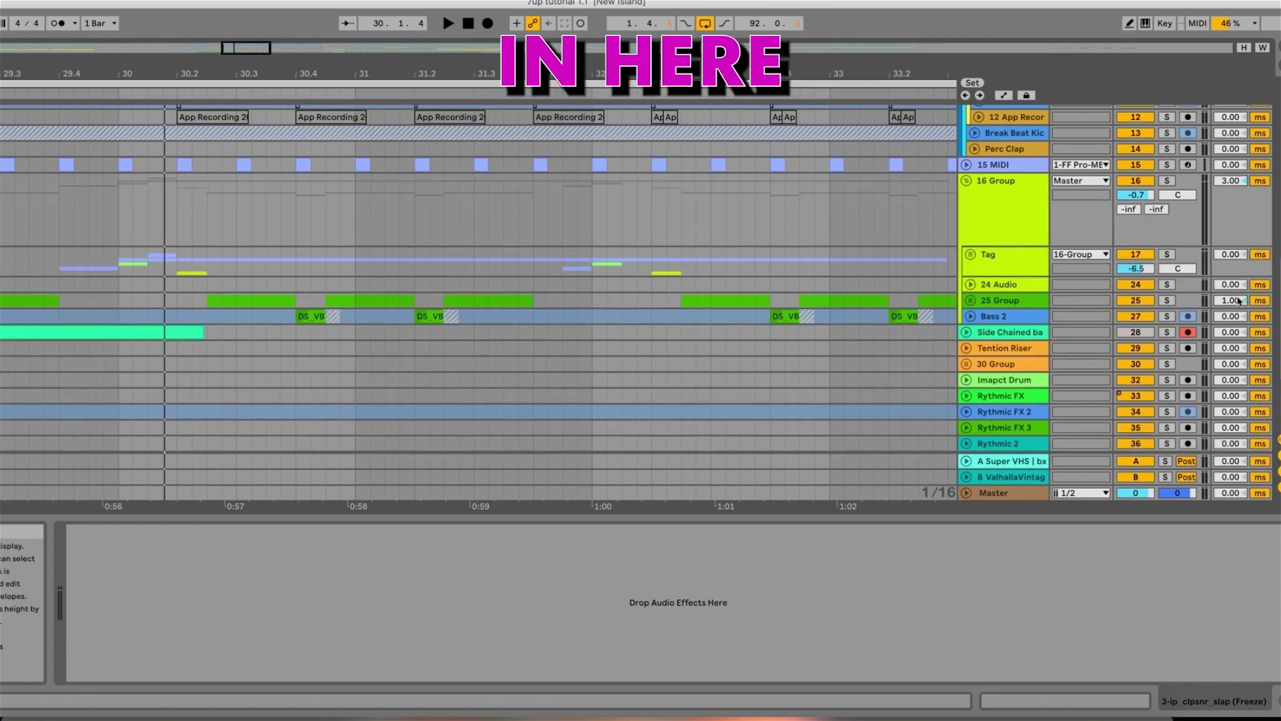
Set the ip_clpsnr_slap track's delay to 1 ms, then reactivate the 2 Audio track and fold the clap track.
{"action": "scroll", "coordinate": [1240, 202], "scroll_direction": "up", "scroll_amount": 15}
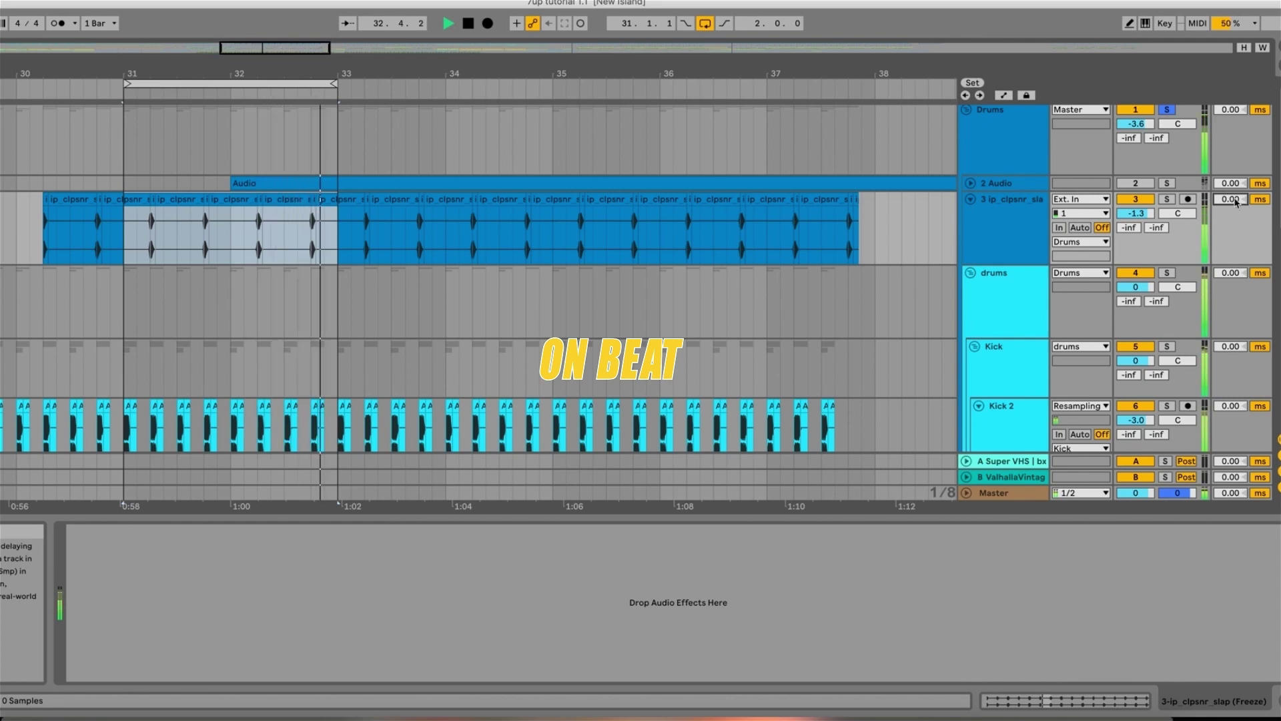
{"action": "type", "text": "1"}
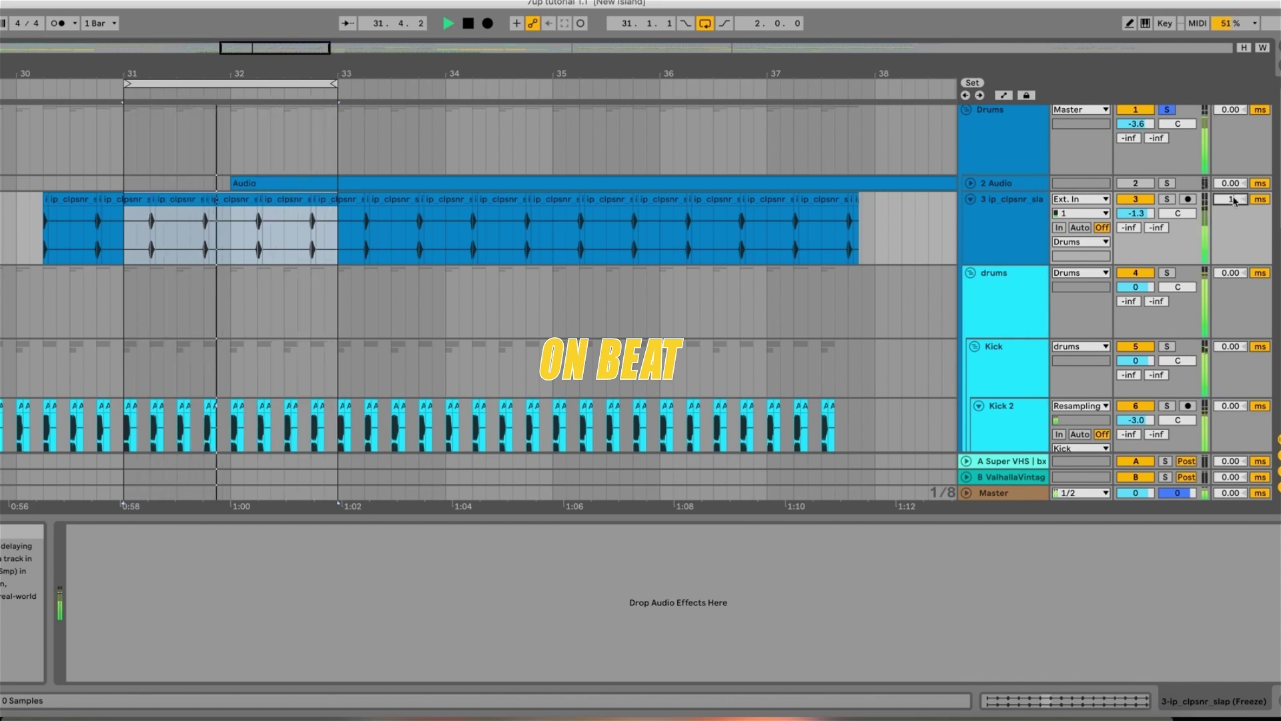
{"action": "key", "text": "Return"}
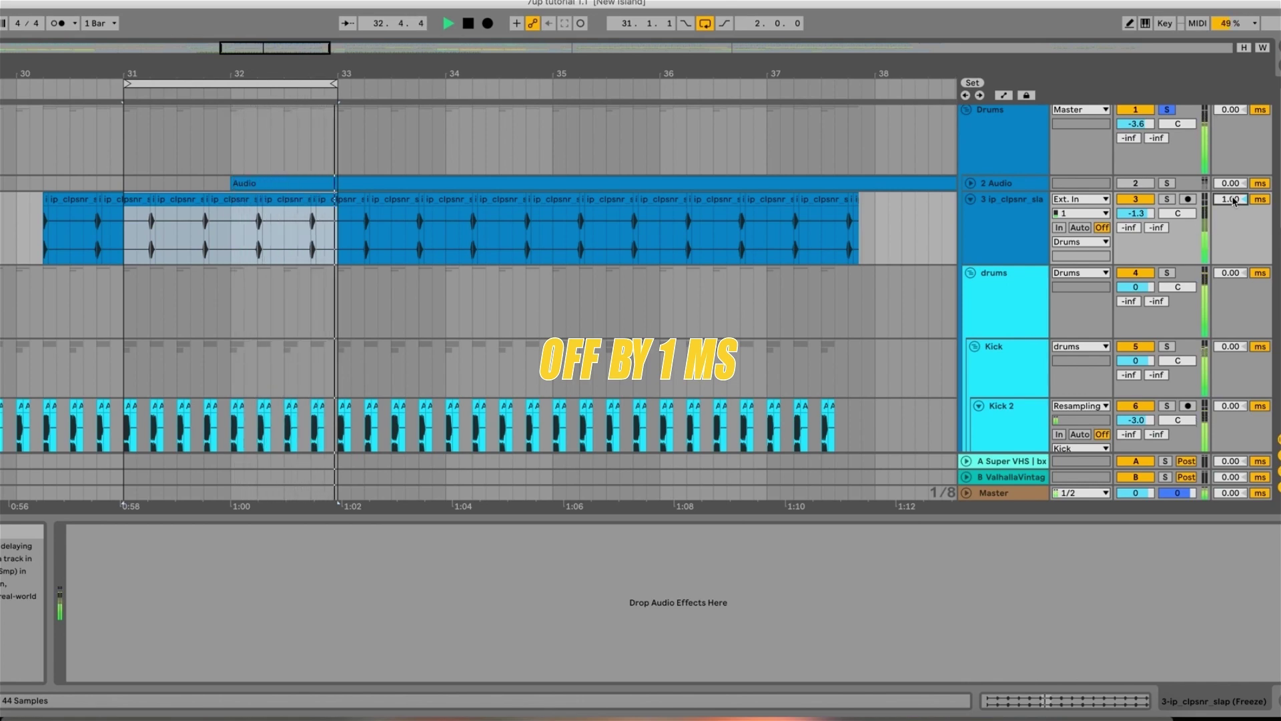
{"action": "left_click", "coordinate": [1246, 201]}
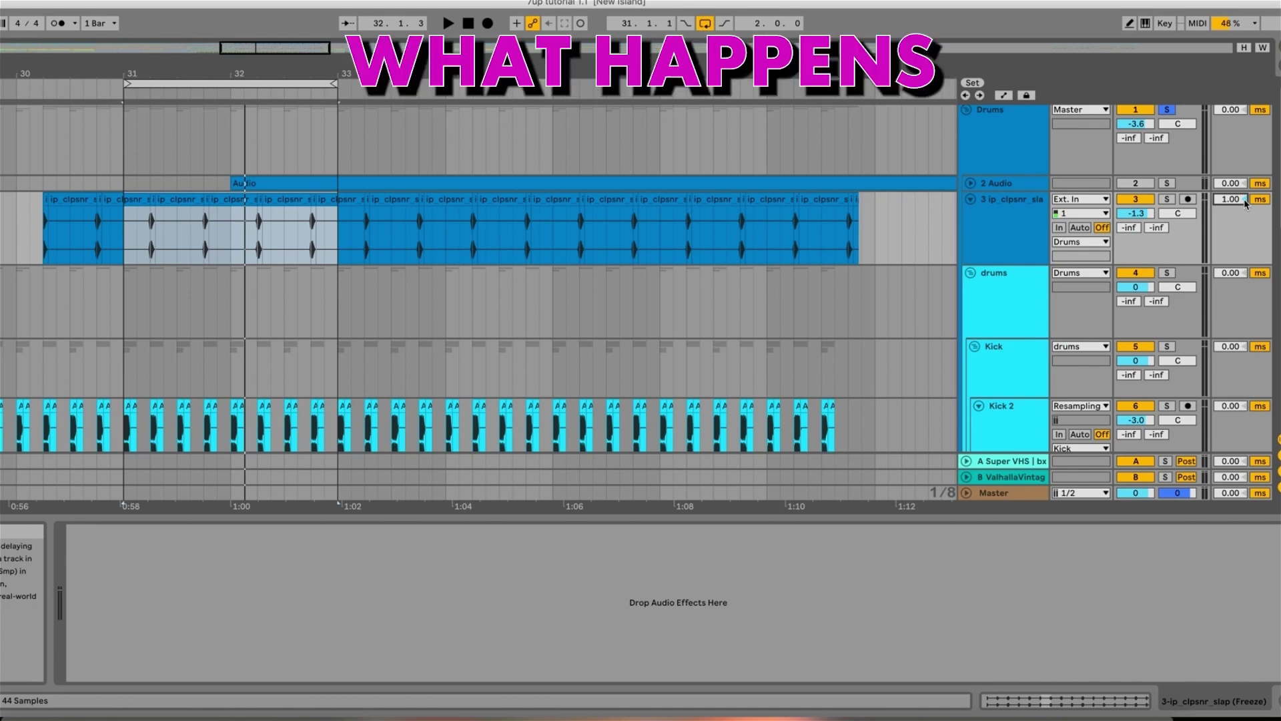
{"action": "left_click", "coordinate": [1129, 185]}
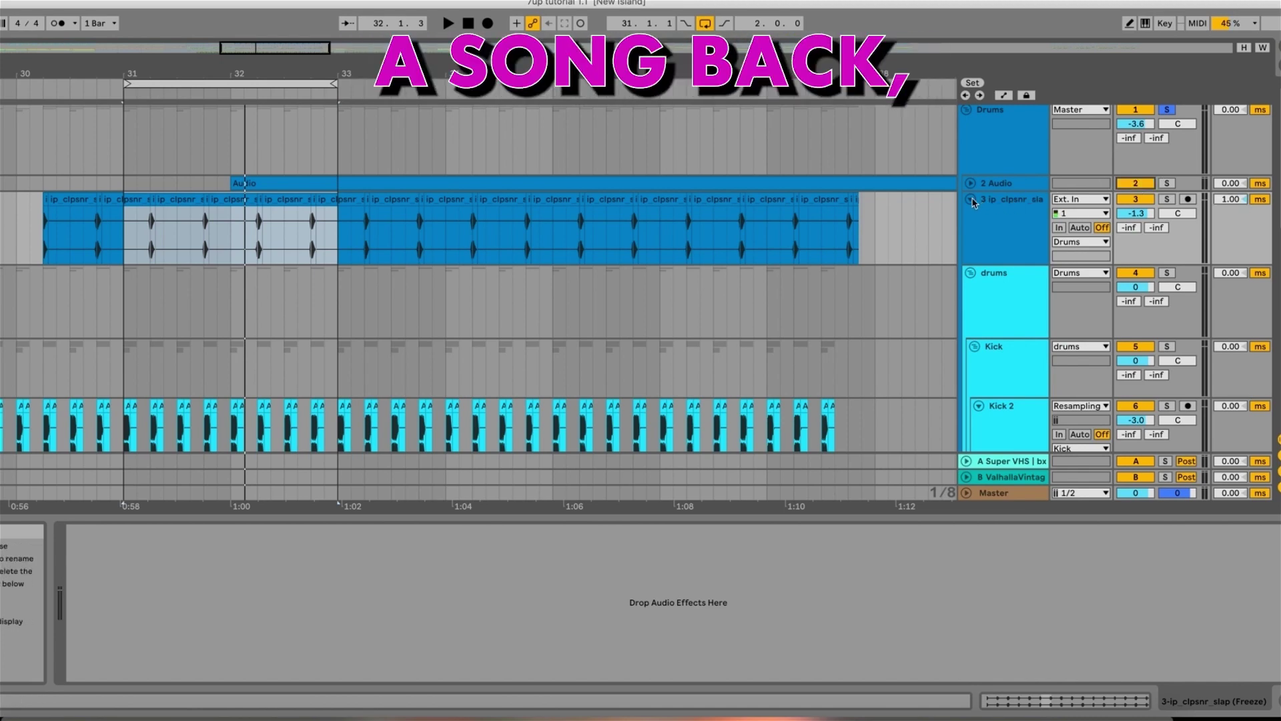
{"action": "left_click", "coordinate": [971, 200]}
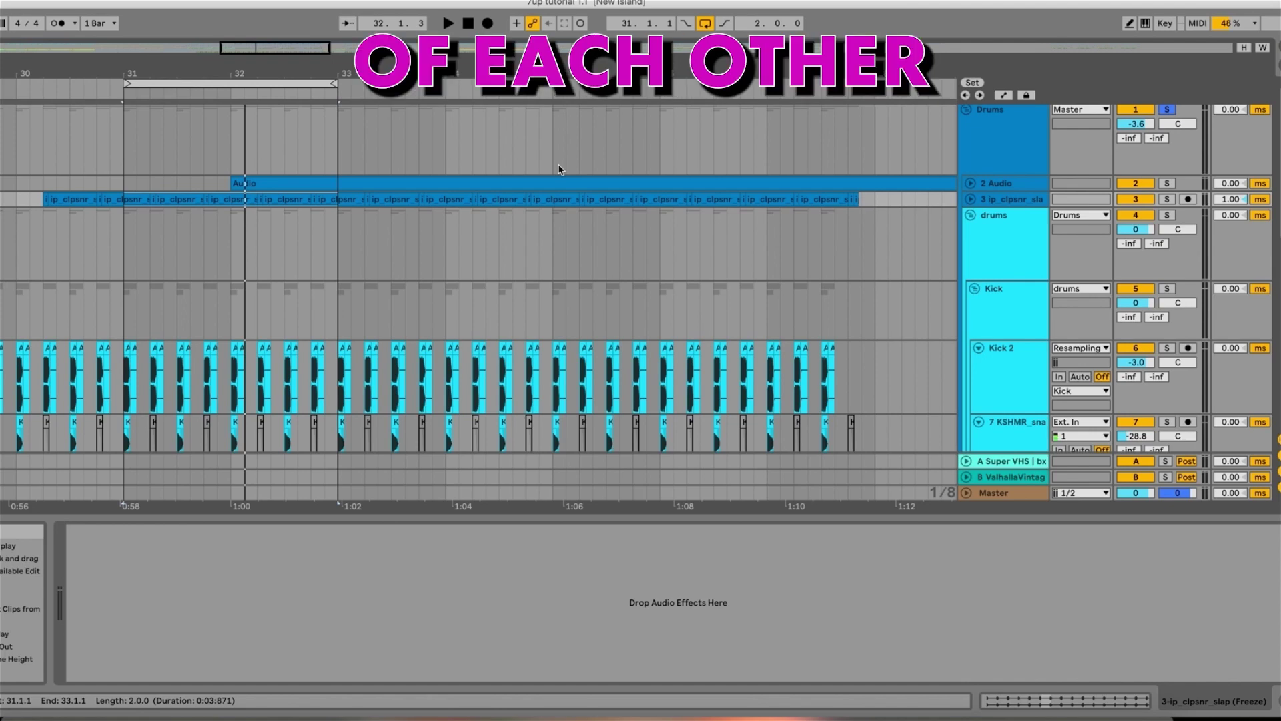
Select and solo the Kick group, and play it from bar 31.
{"action": "left_click", "coordinate": [999, 314]}
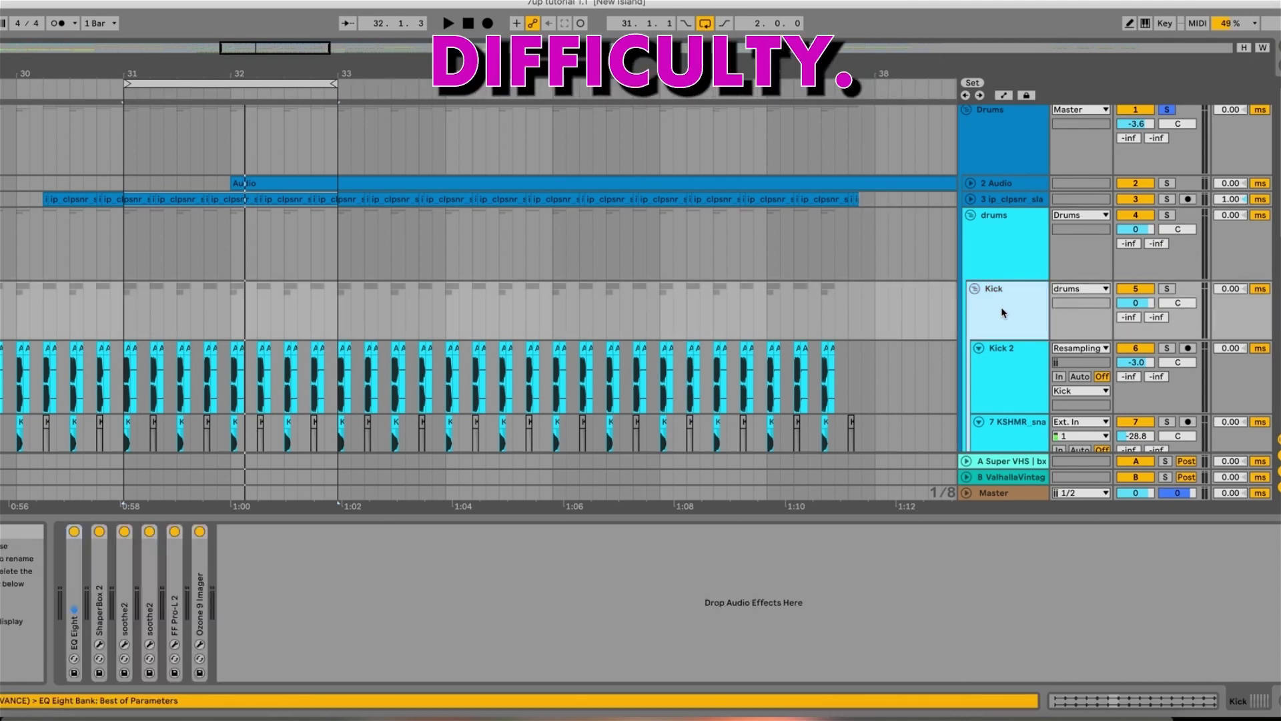
{"action": "left_click", "coordinate": [1167, 289]}
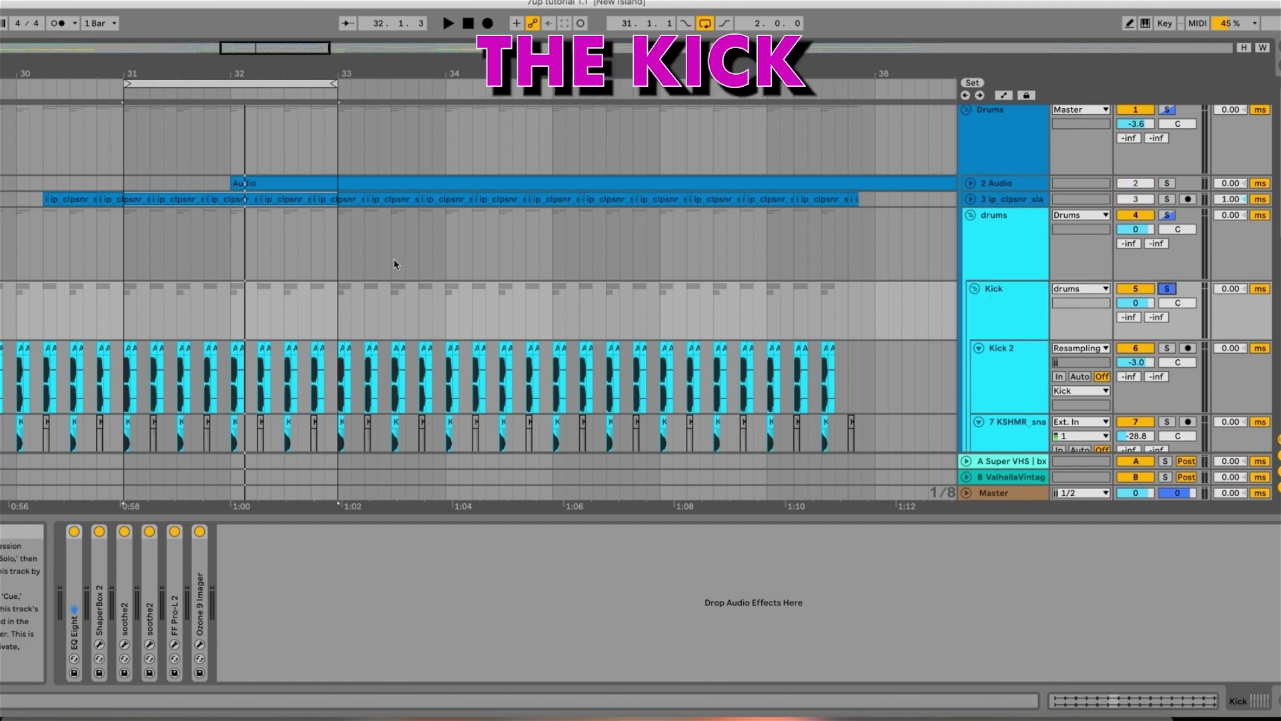
{"action": "left_click", "coordinate": [127, 297]}
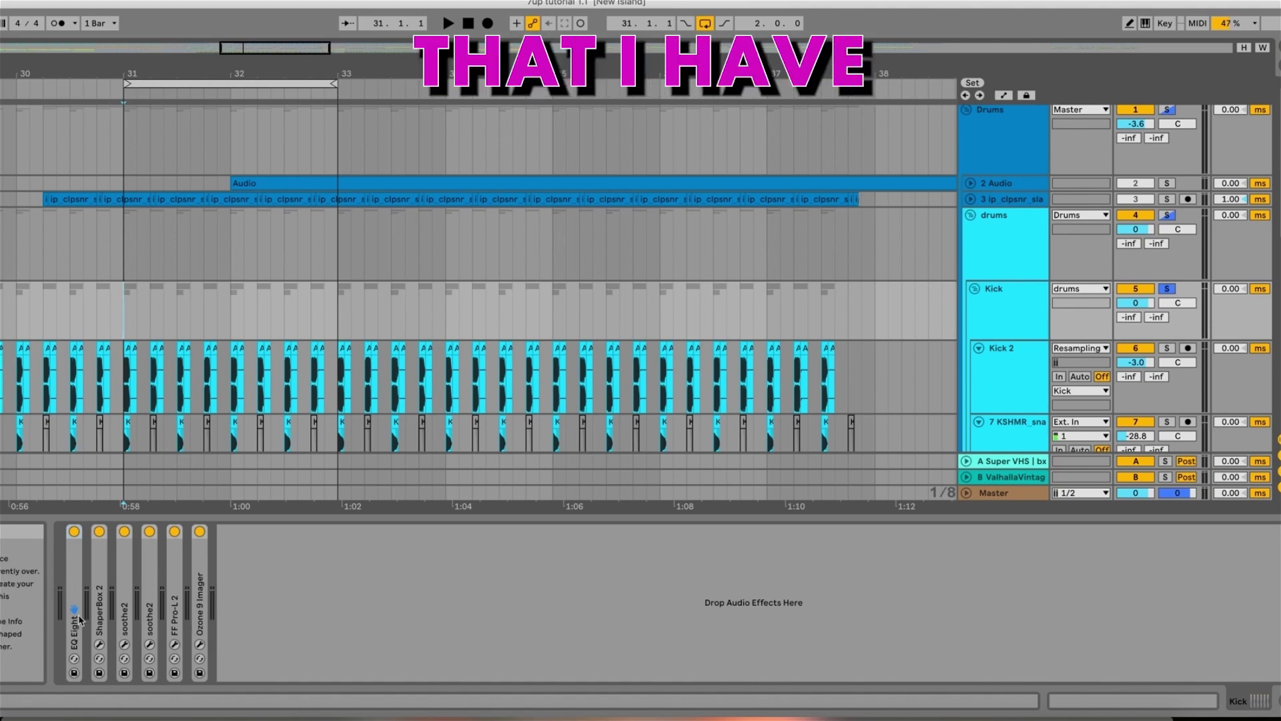
{"action": "scroll", "coordinate": [414, 404], "scroll_direction": "down", "scroll_amount": 1}
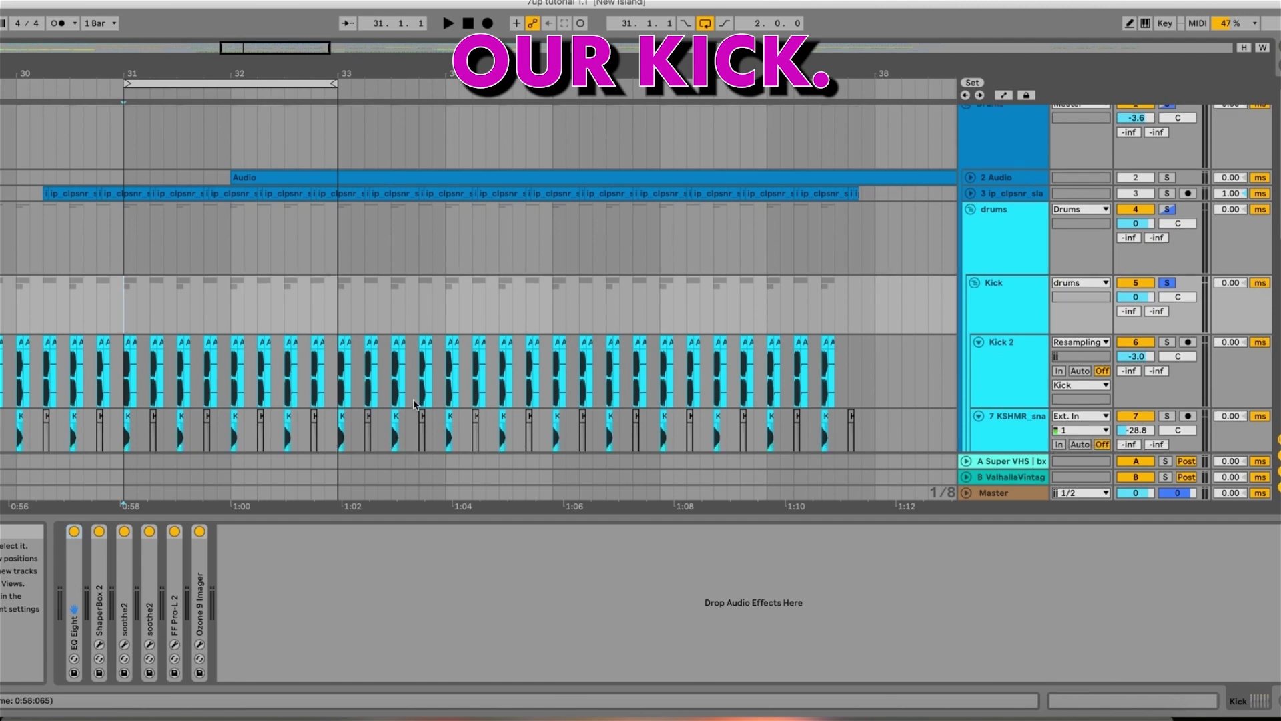
{"action": "key", "text": "space"}
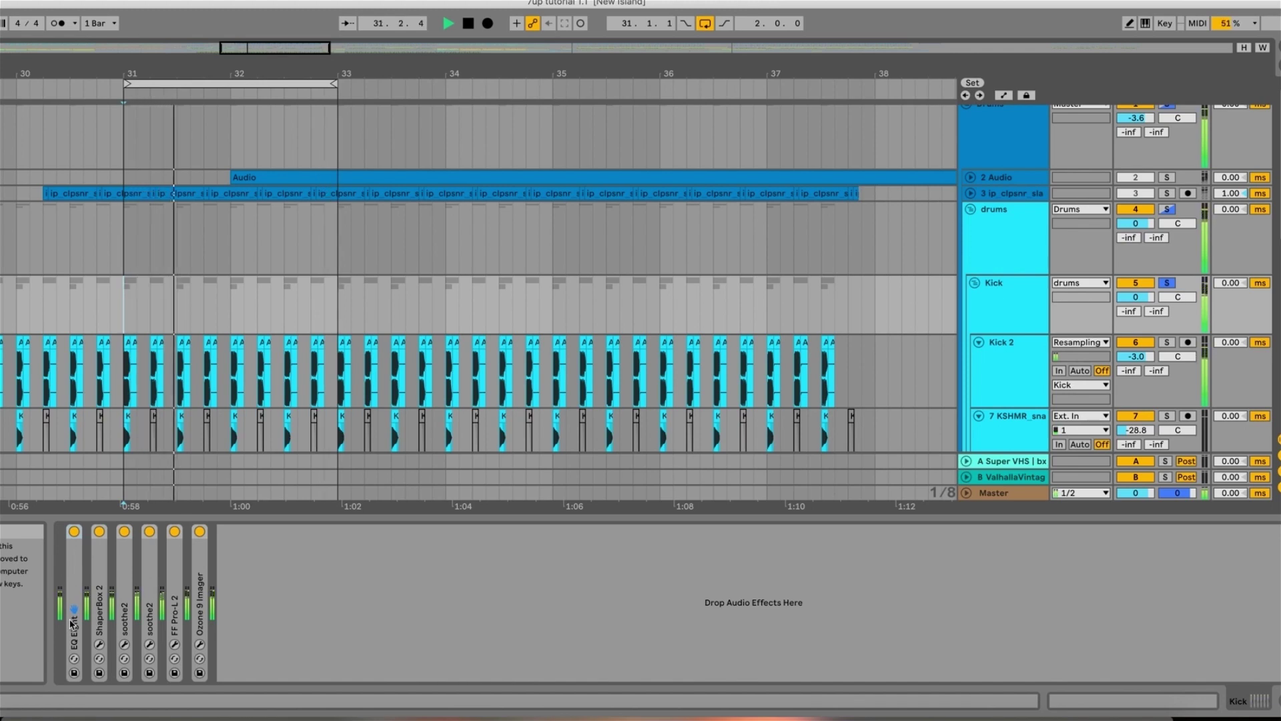
Group the Kick's devices from EQ Eight through Ozone 9 Imager into an Audio Effect Rack and compare it bypassed and enabled.
{"action": "left_click", "coordinate": [205, 590]}
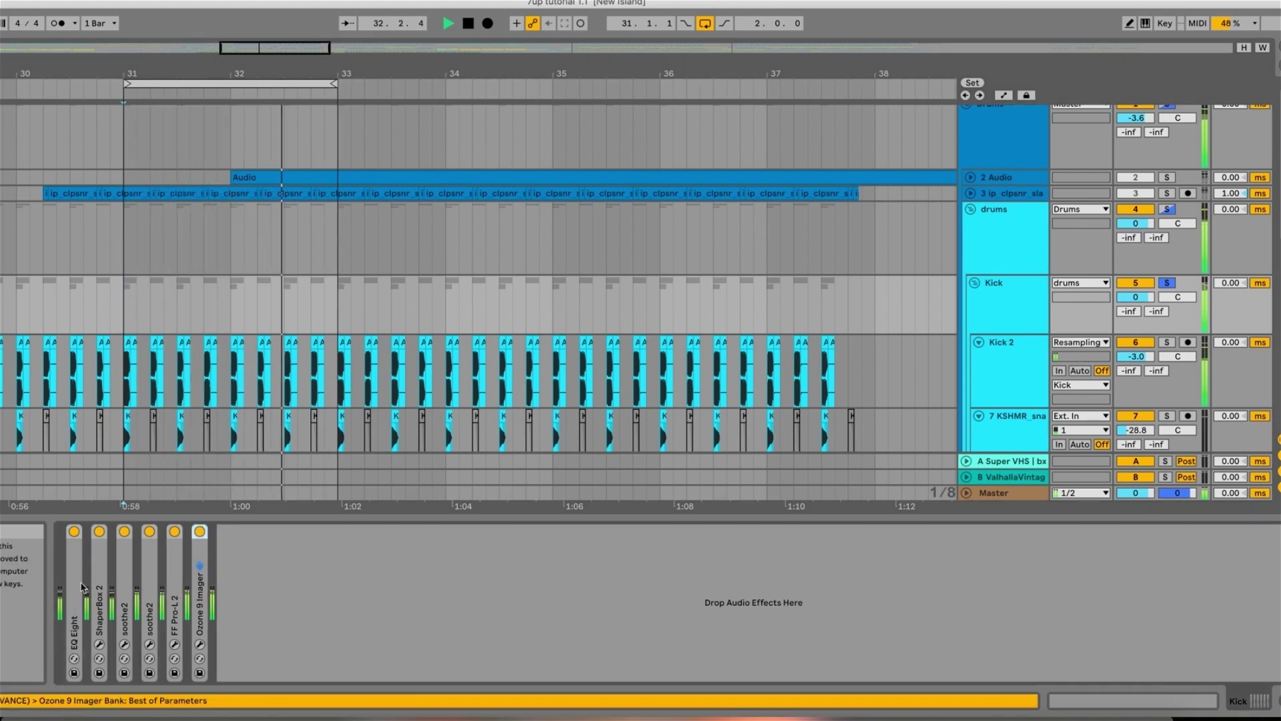
{"action": "left_click", "coordinate": [76, 581]}
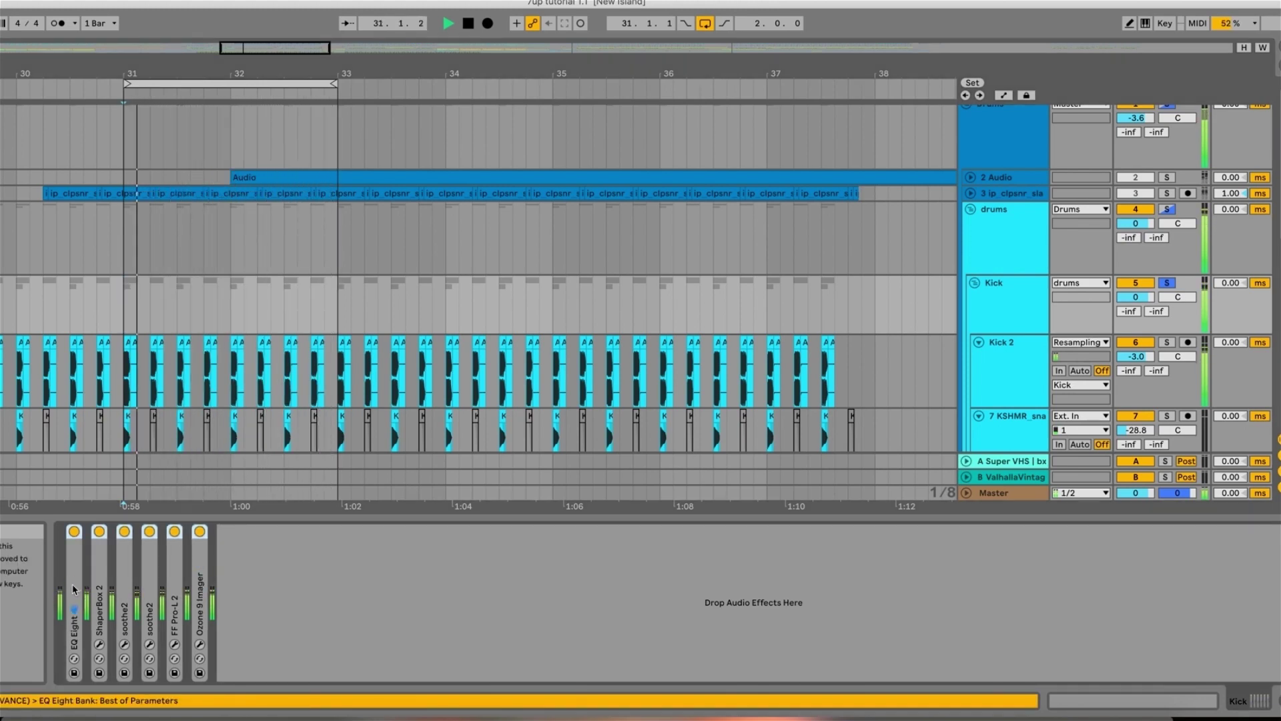
{"action": "key", "text": "super+g"}
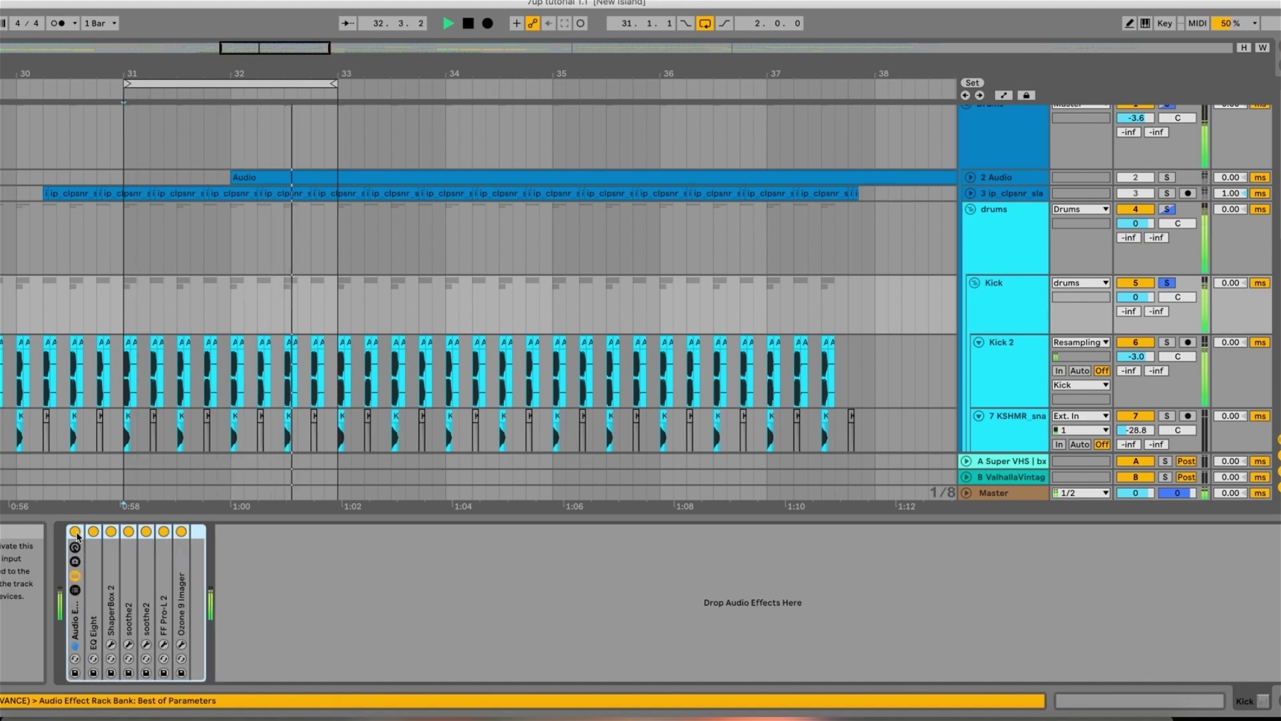
{"action": "left_click", "coordinate": [76, 532]}
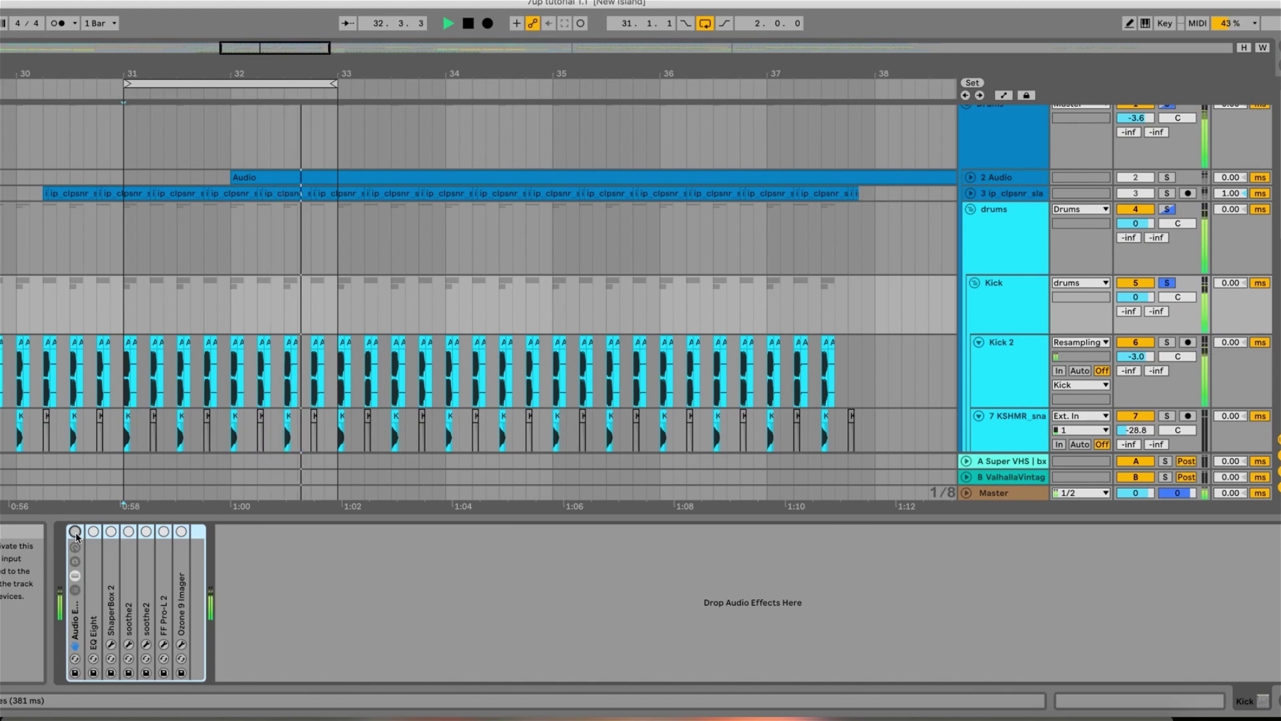
{"action": "left_click", "coordinate": [75, 532]}
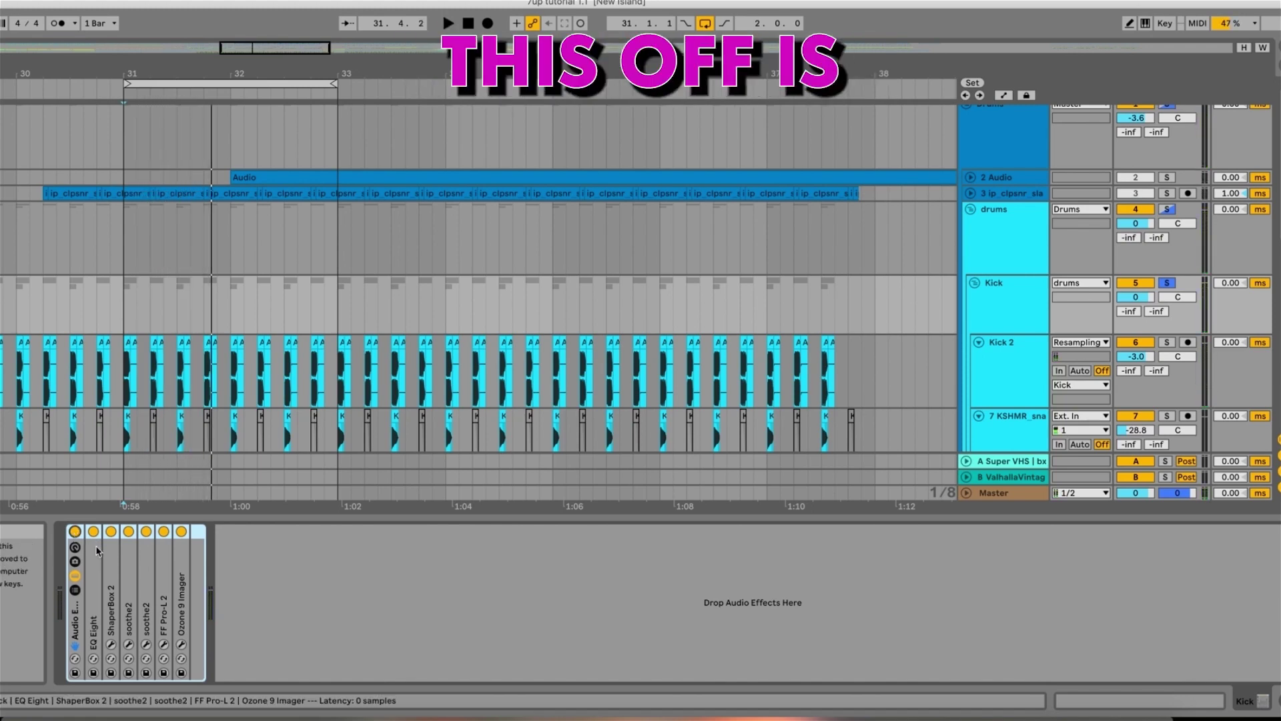
Unfold the Kick group's EQ Eight and inspect the settings of band 3 and the band 1 low cut.
{"action": "double_click", "coordinate": [96, 550]}
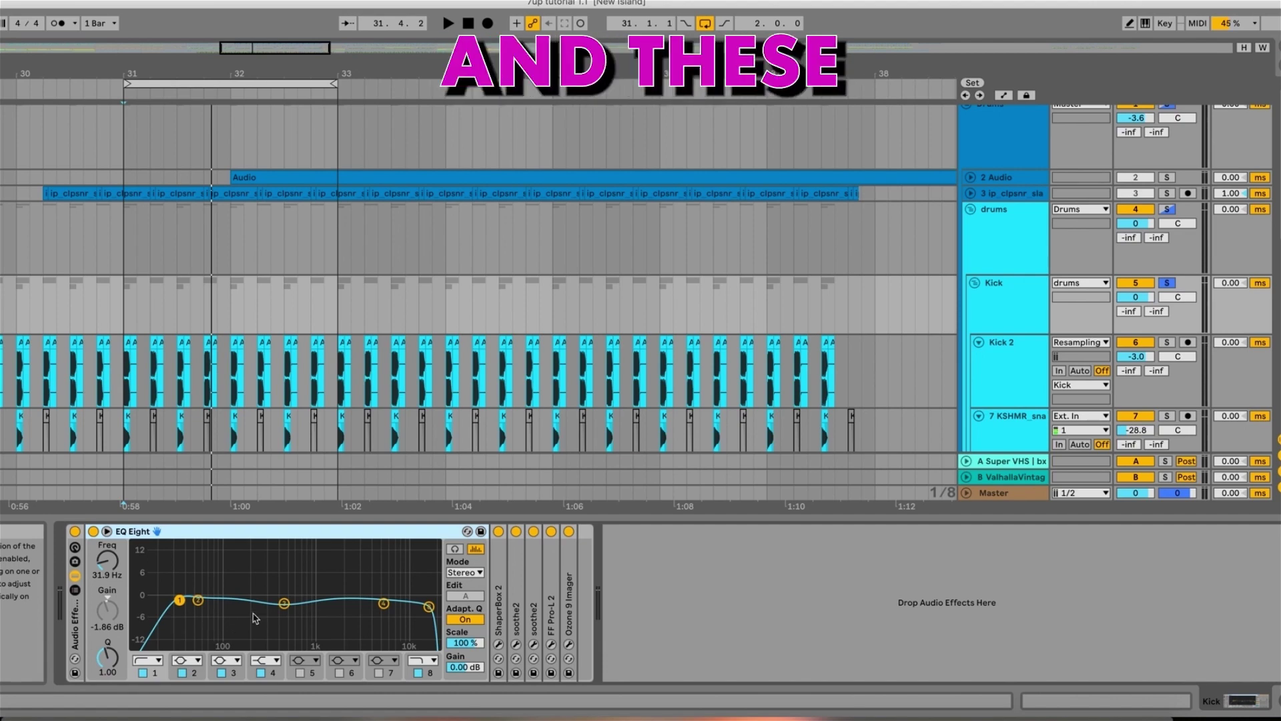
{"action": "left_click", "coordinate": [284, 604]}
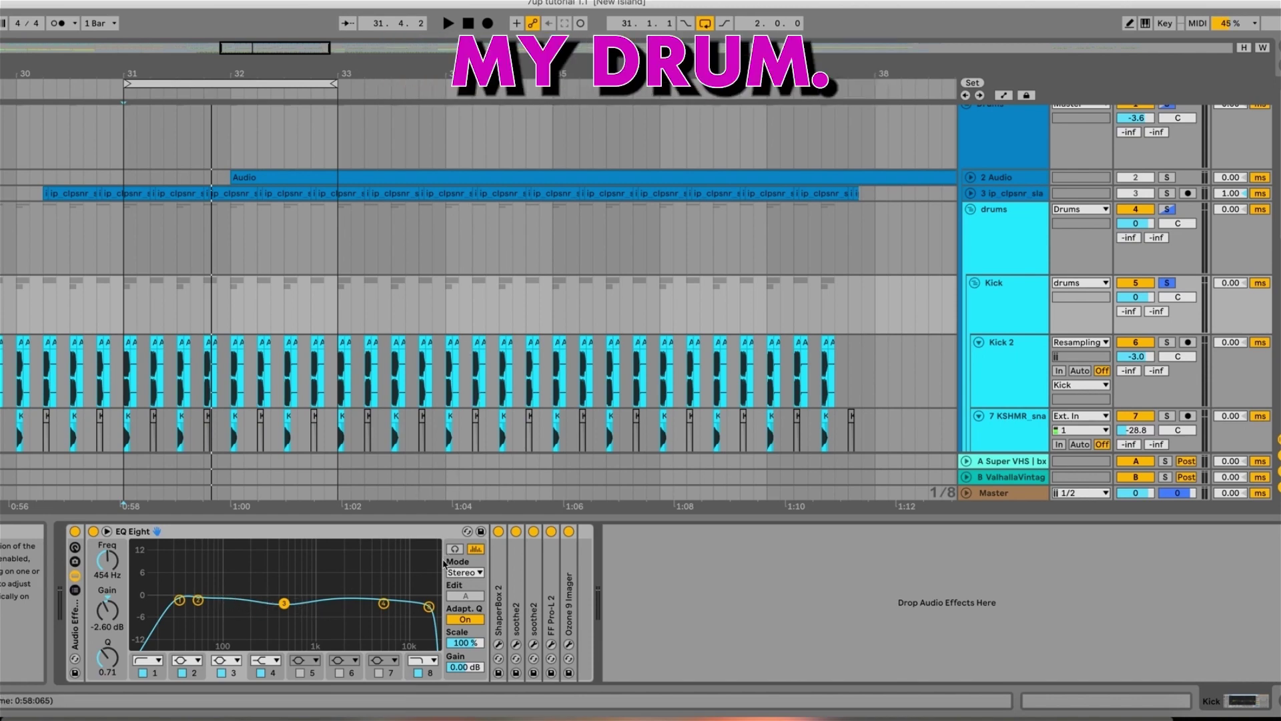
{"action": "left_click", "coordinate": [179, 601]}
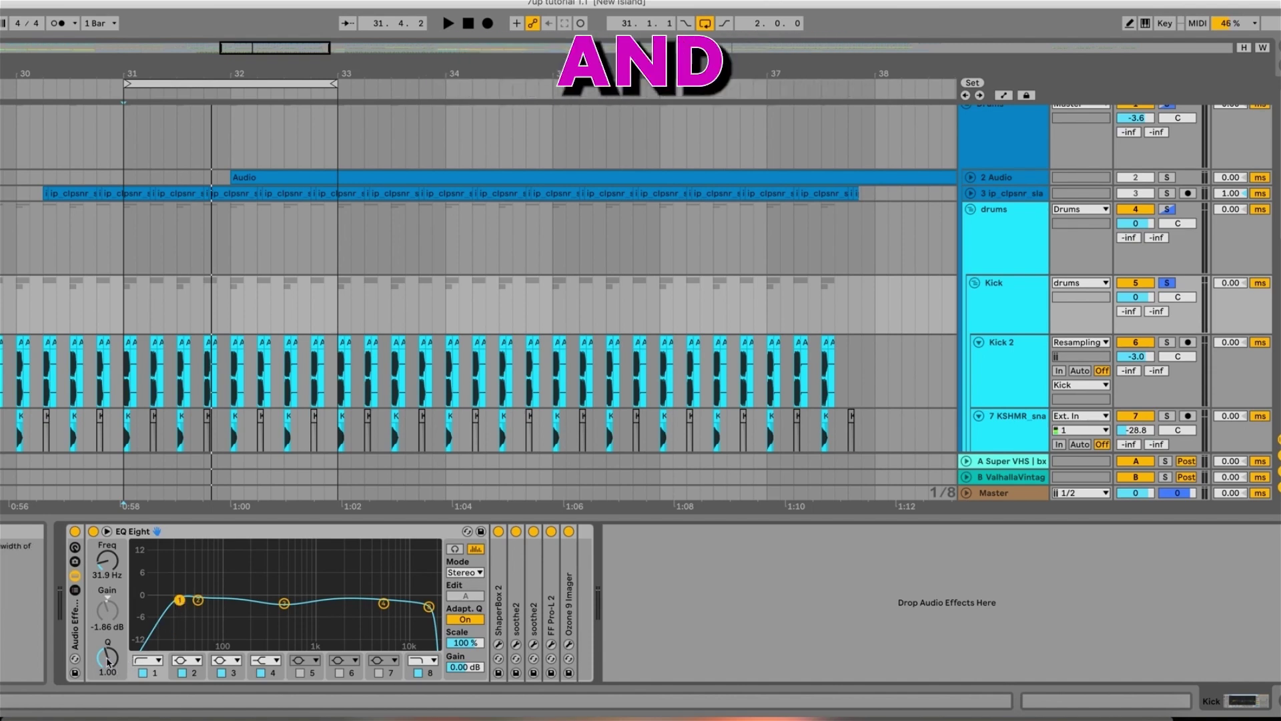
Try the Kick EQ Eight's band 1 low cut with a Q of 1.34, and undo the change.
{"action": "left_click_drag", "start_coordinate": [108, 657], "coordinate": [108, 642]}
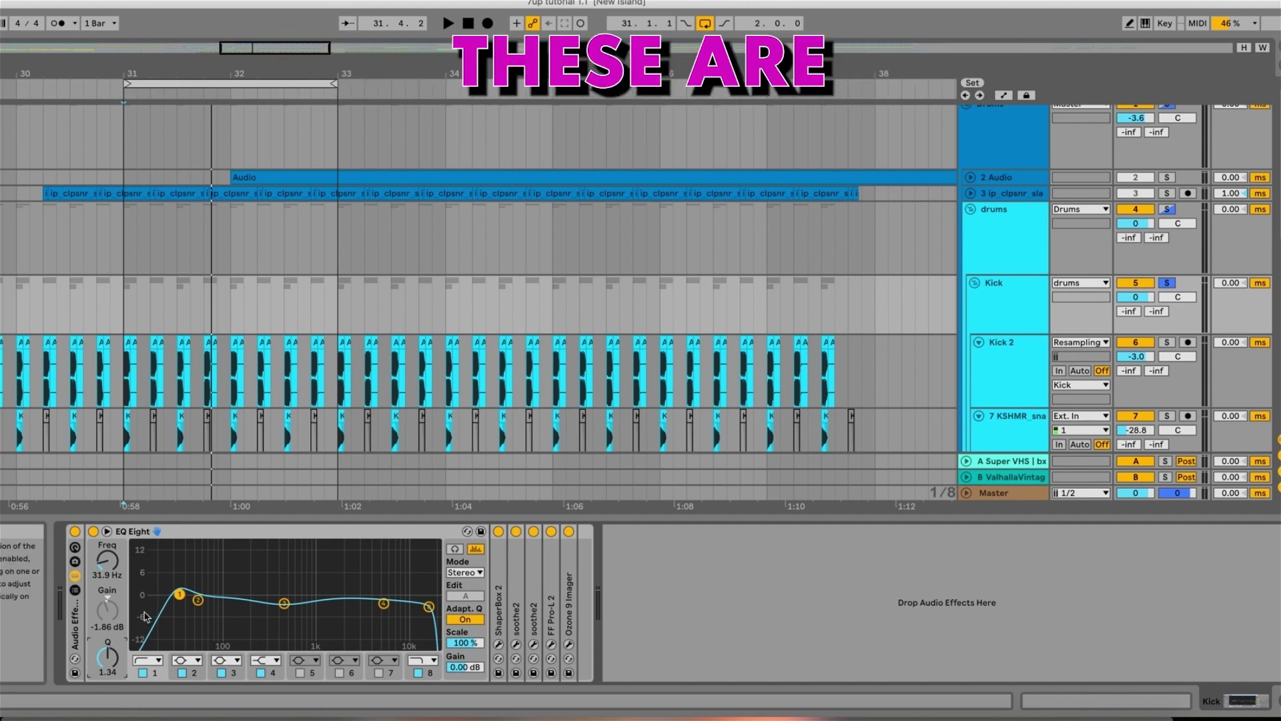
{"action": "key", "text": "super+z"}
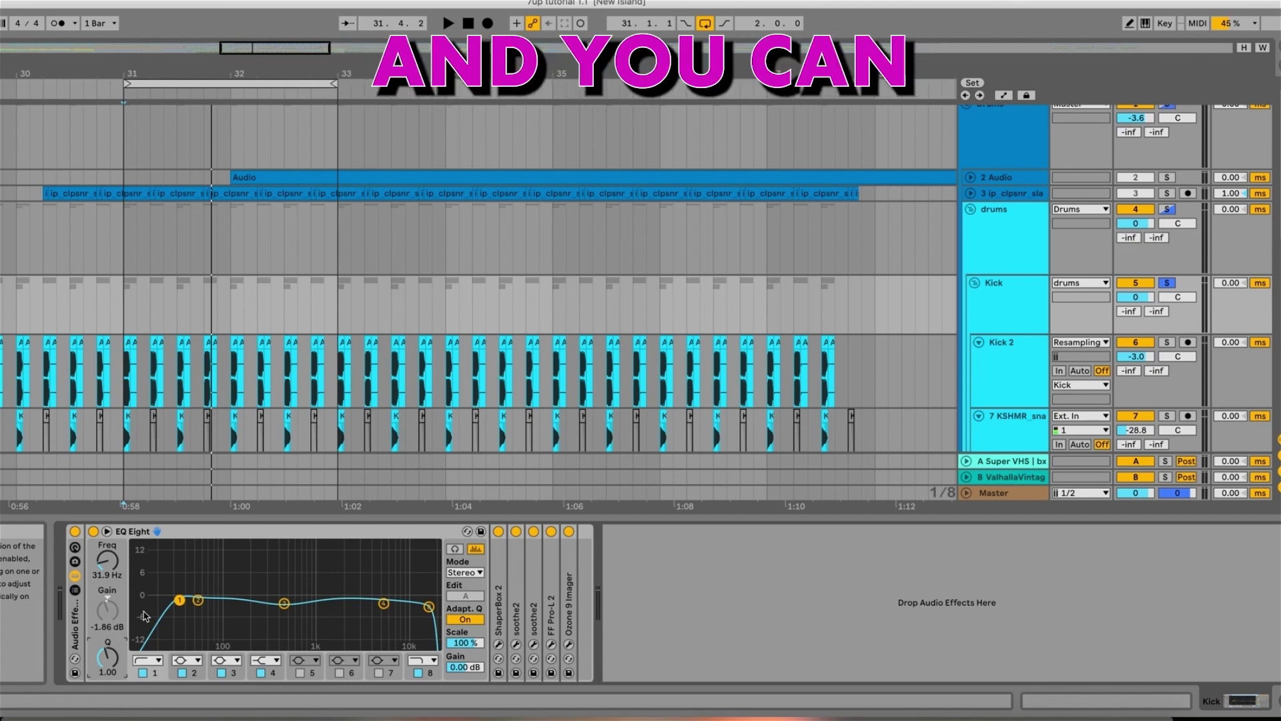
Inspect band 4 of the Kick's EQ Eight, and play the soloed Kick from bar 31 to compare the EQ bypassed and enabled.
{"action": "left_click", "coordinate": [384, 603]}
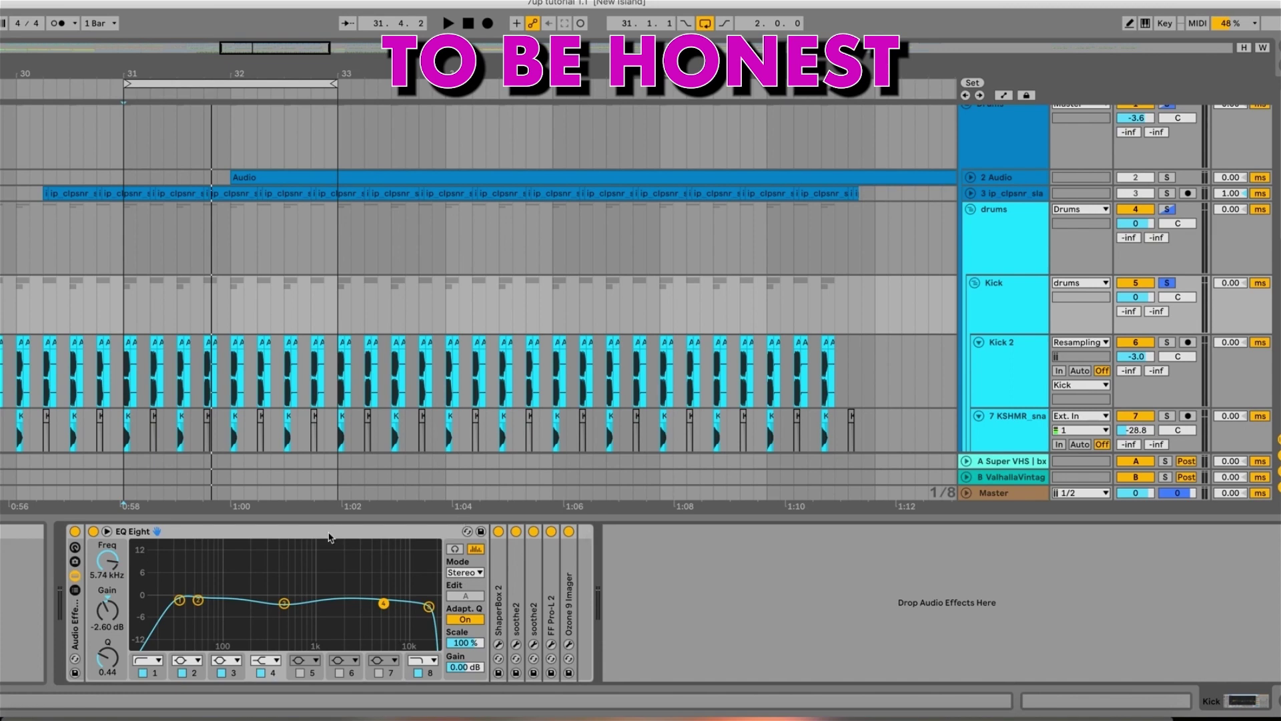
{"action": "left_click", "coordinate": [122, 306]}
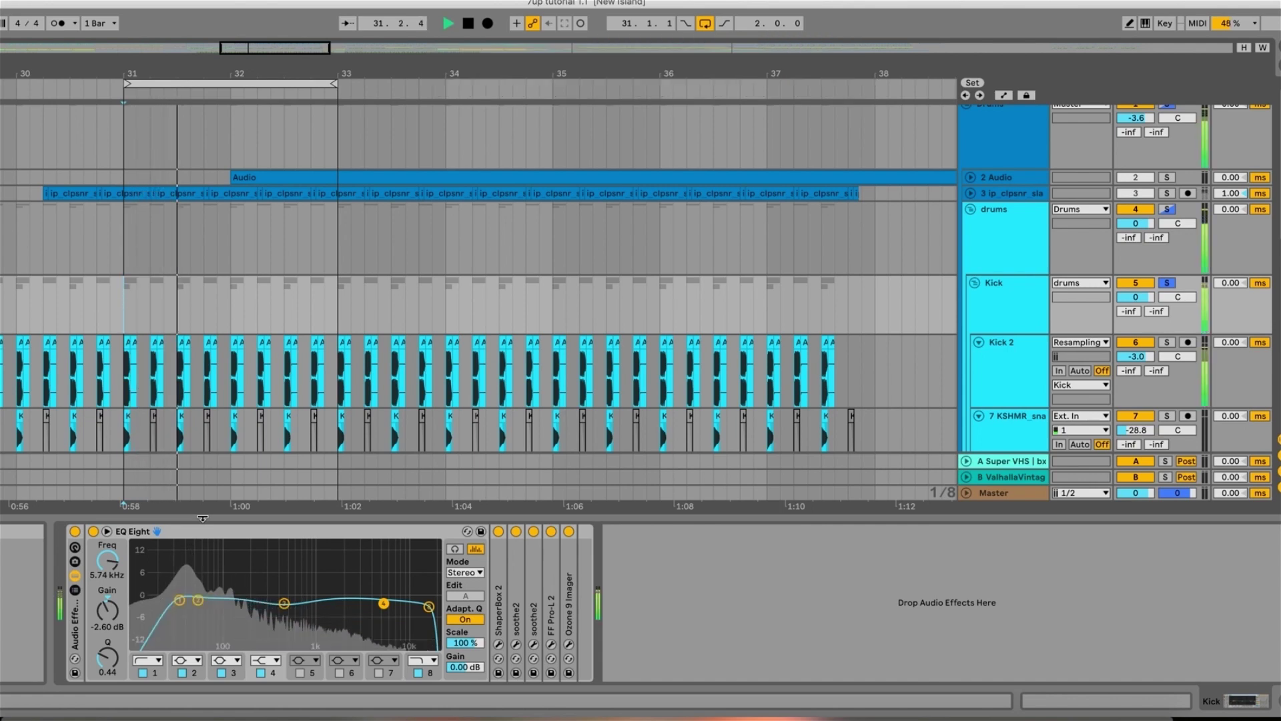
{"action": "left_click", "coordinate": [94, 532]}
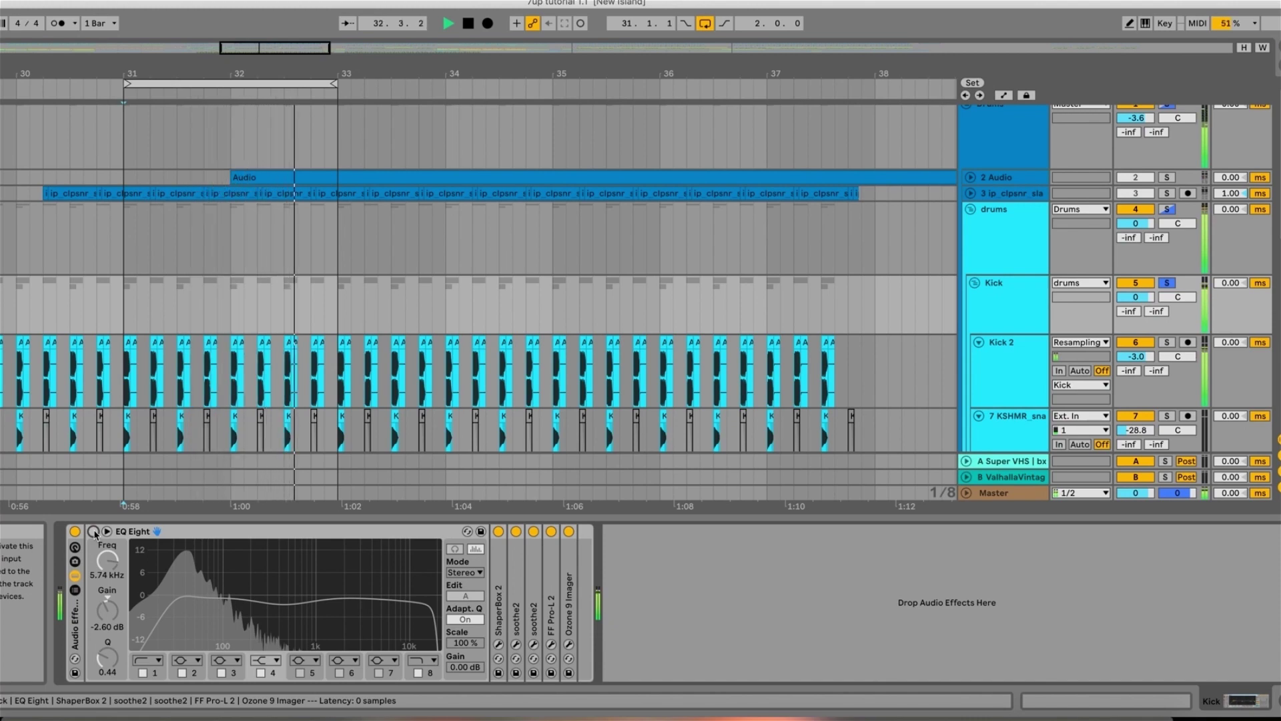
{"action": "left_click", "coordinate": [93, 532]}
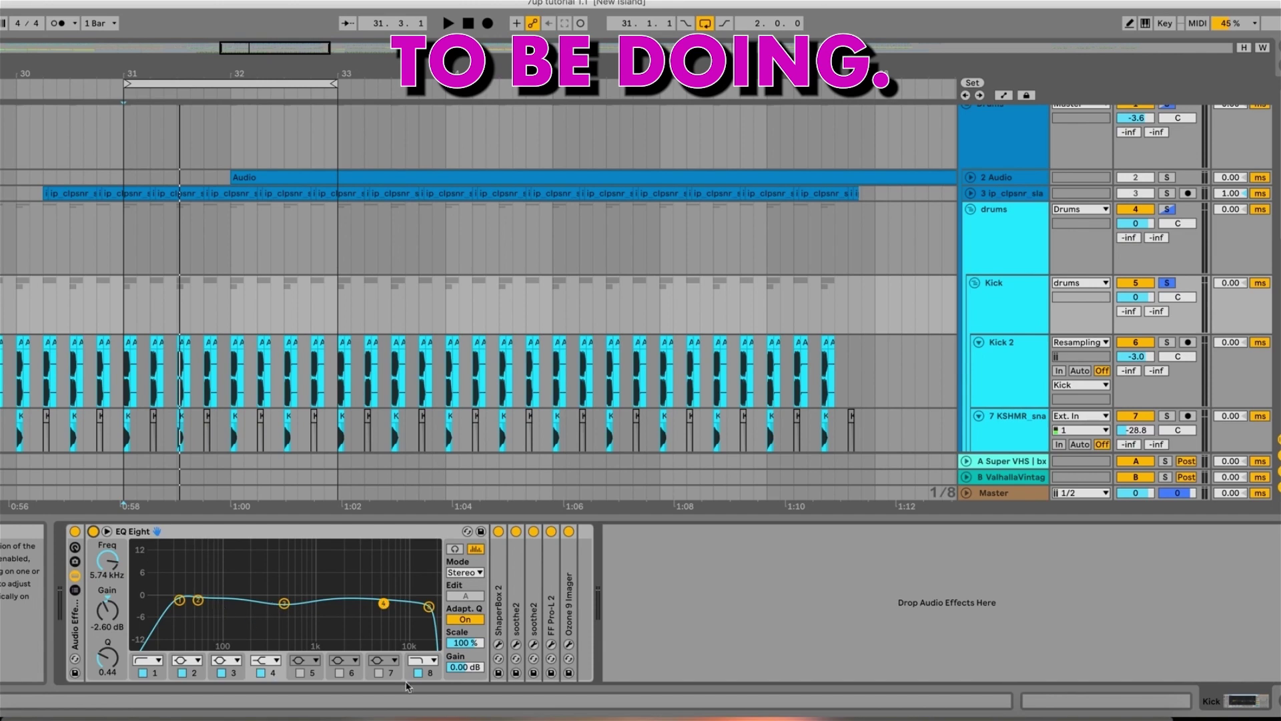
Open the Kick's ShaperBox 2 and compare it bypassed and enabled while playing the soloed Kick group.
{"action": "left_click", "coordinate": [498, 645]}
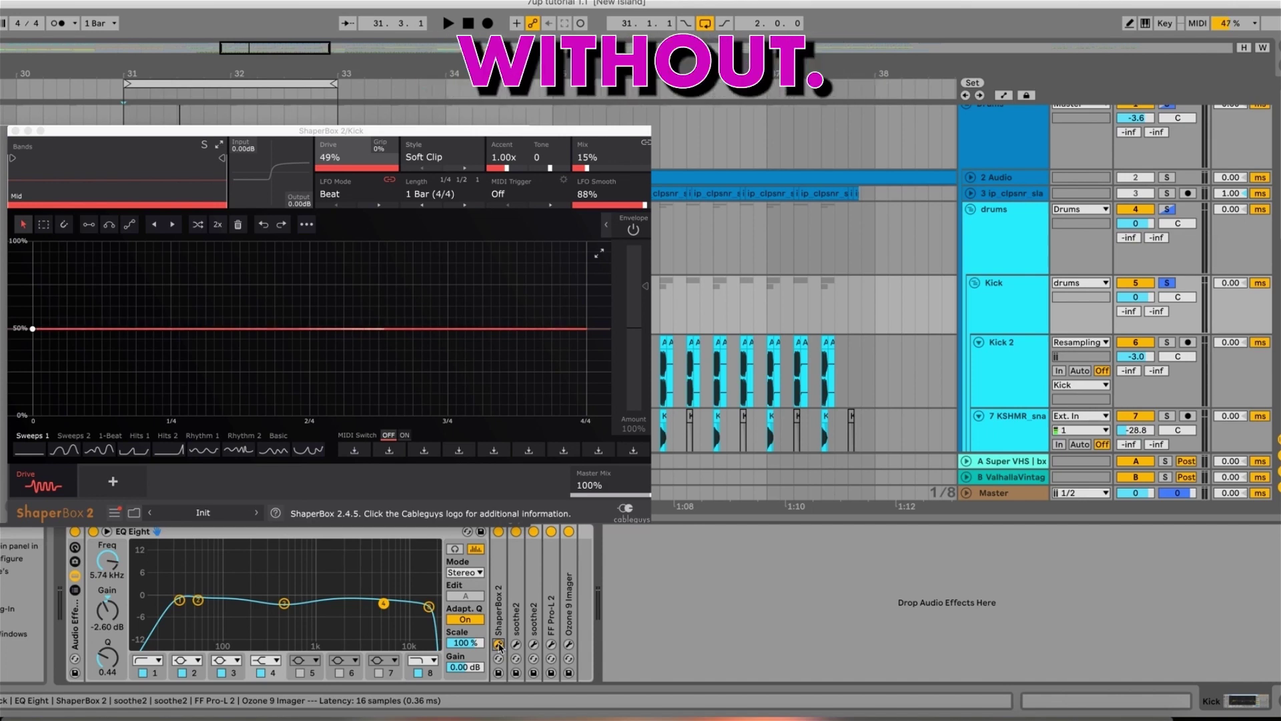
{"action": "left_click", "coordinate": [499, 531]}
{"action": "key", "text": "space"}
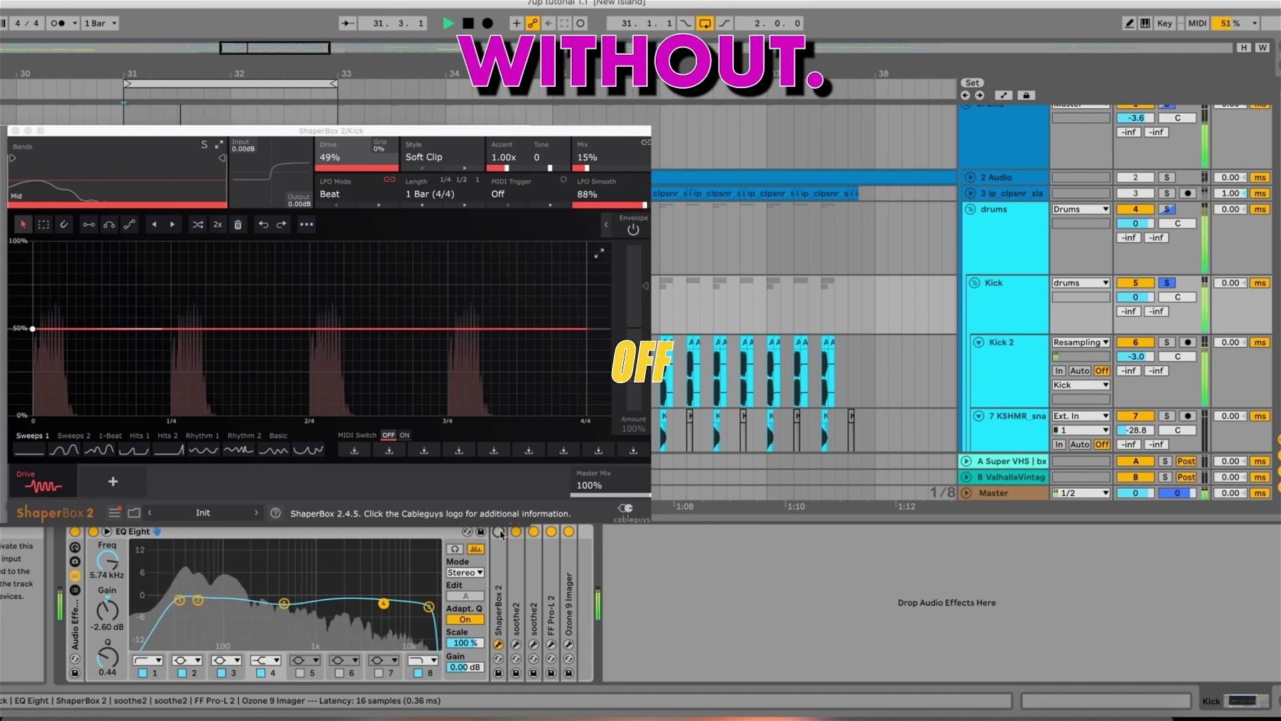
{"action": "left_click", "coordinate": [499, 531]}
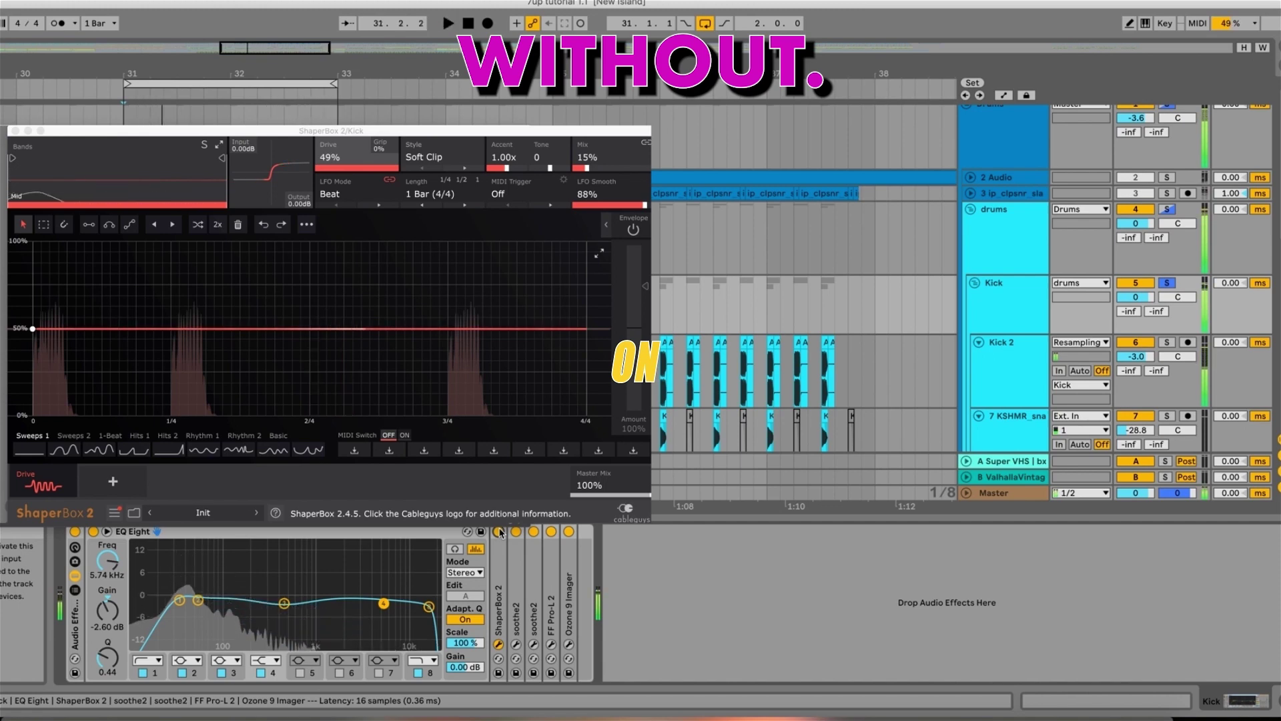
{"action": "key", "text": "space"}
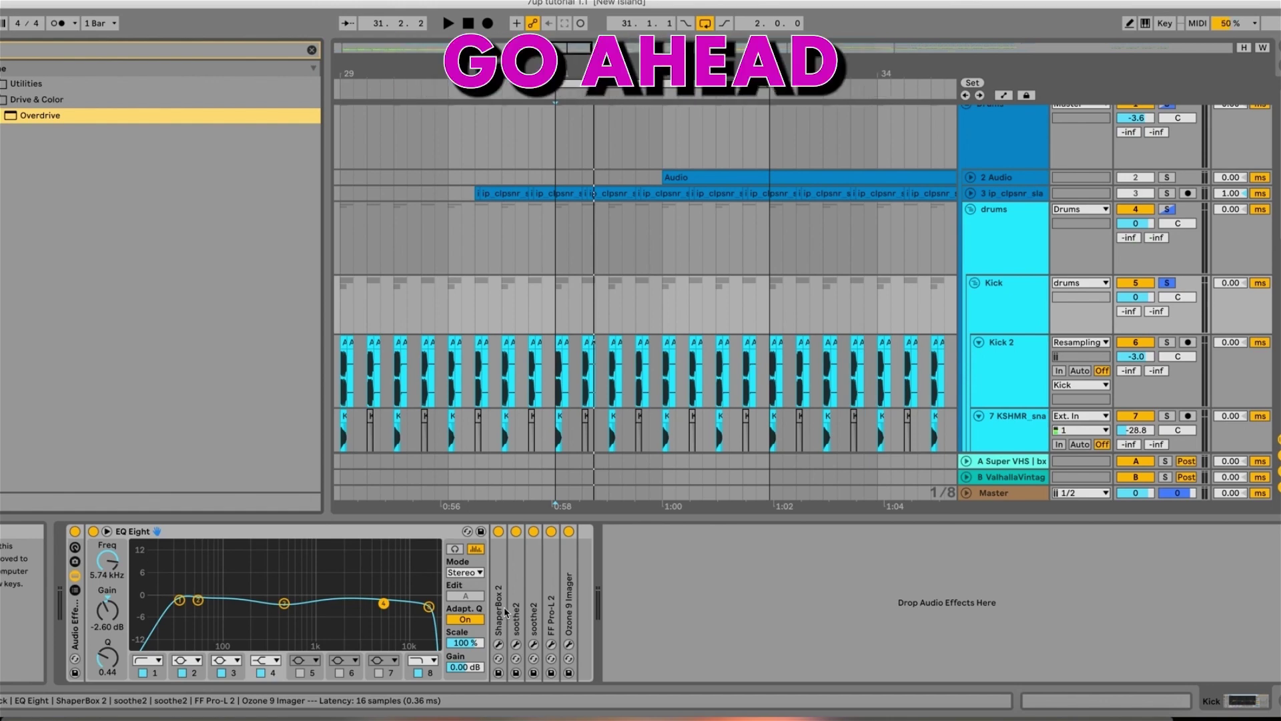
Unsolo the Kick group, play the full mix from bar 31, and deactivate the 2 Audio track.
{"action": "left_click", "coordinate": [1167, 283]}
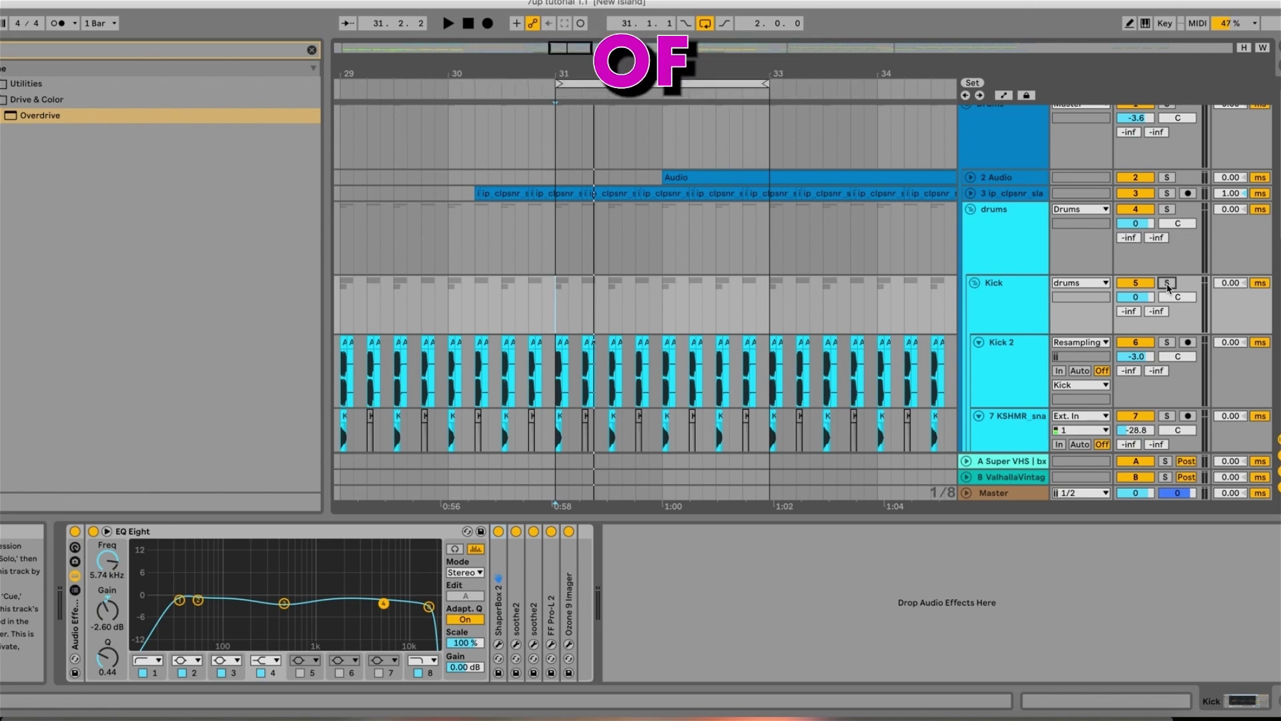
{"action": "left_click", "coordinate": [1166, 282]}
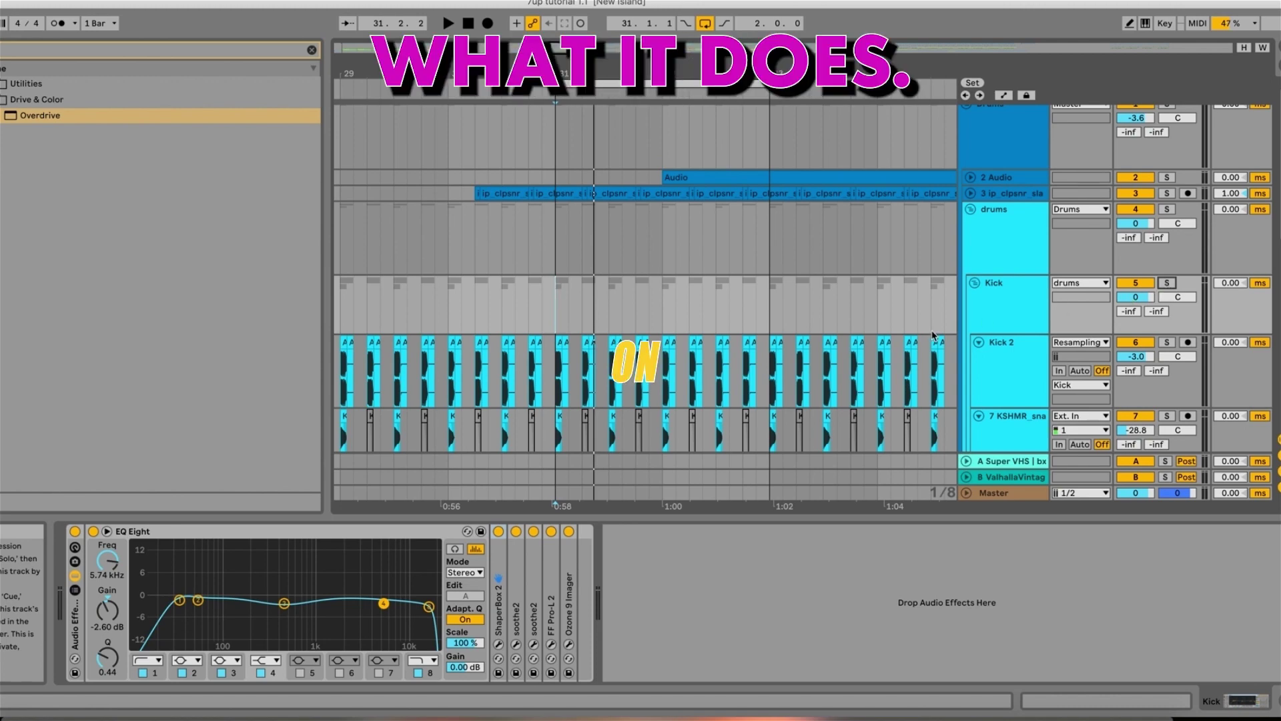
{"action": "key", "text": "space"}
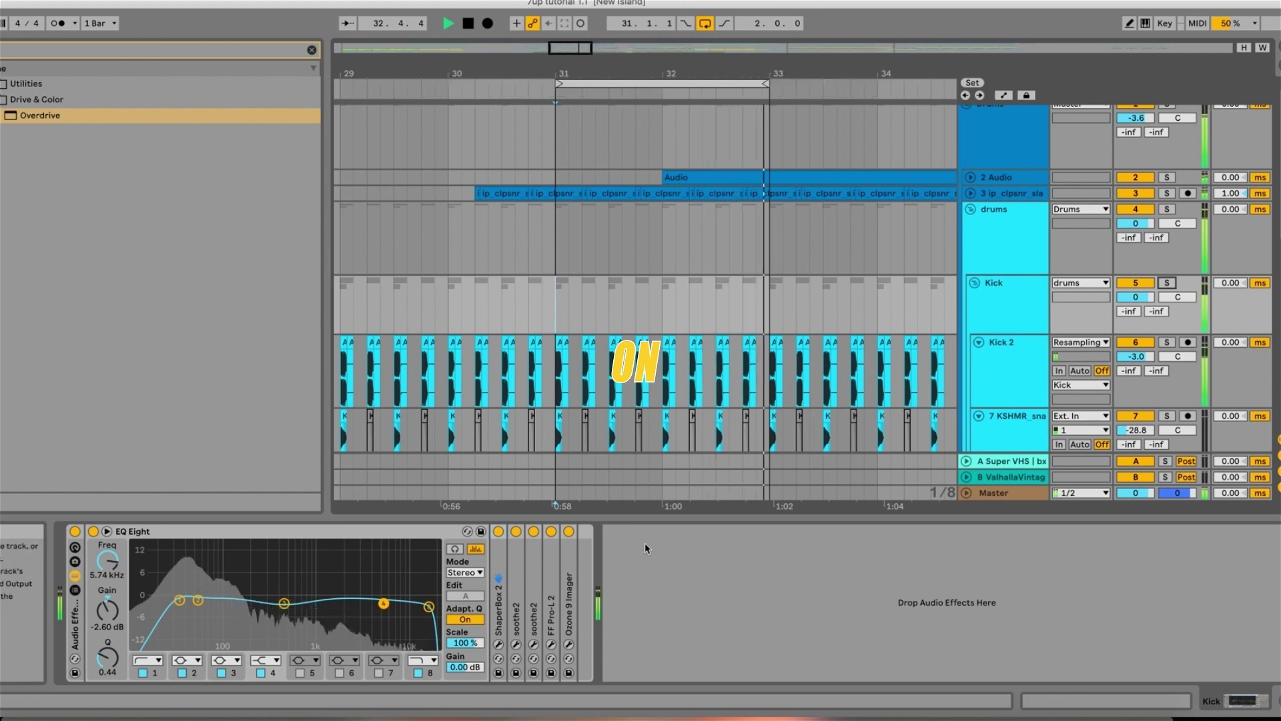
{"action": "left_click", "coordinate": [1146, 179]}
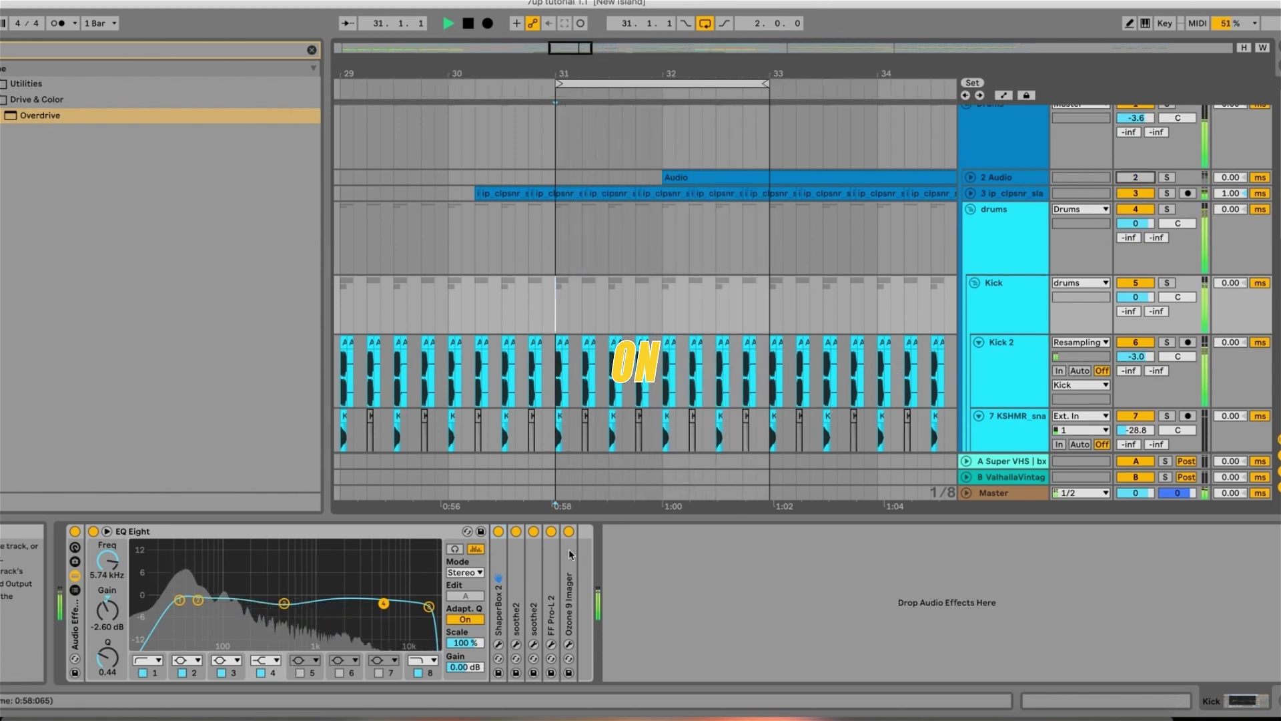
Compare the Kick's ShaperBox 2 bypassed and enabled several times in the full mix, and stop playback.
{"action": "left_click", "coordinate": [499, 533]}
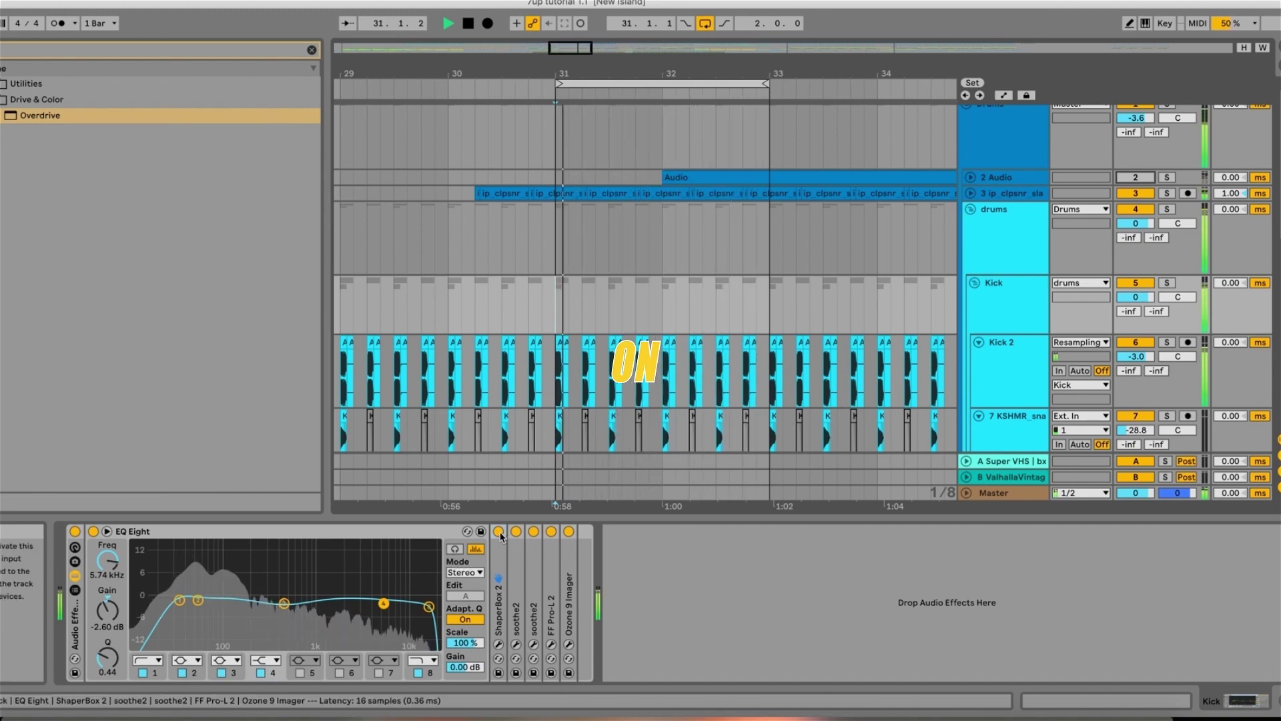
{"action": "left_click", "coordinate": [499, 532]}
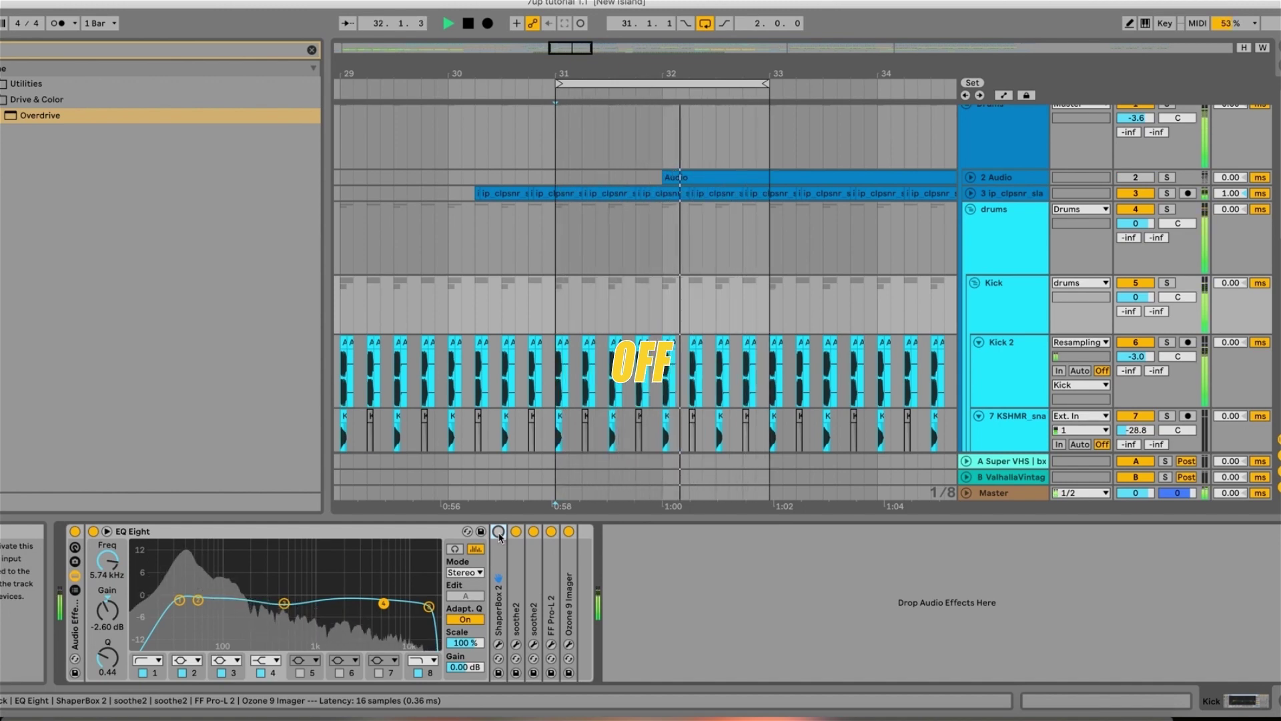
{"action": "left_click", "coordinate": [499, 533]}
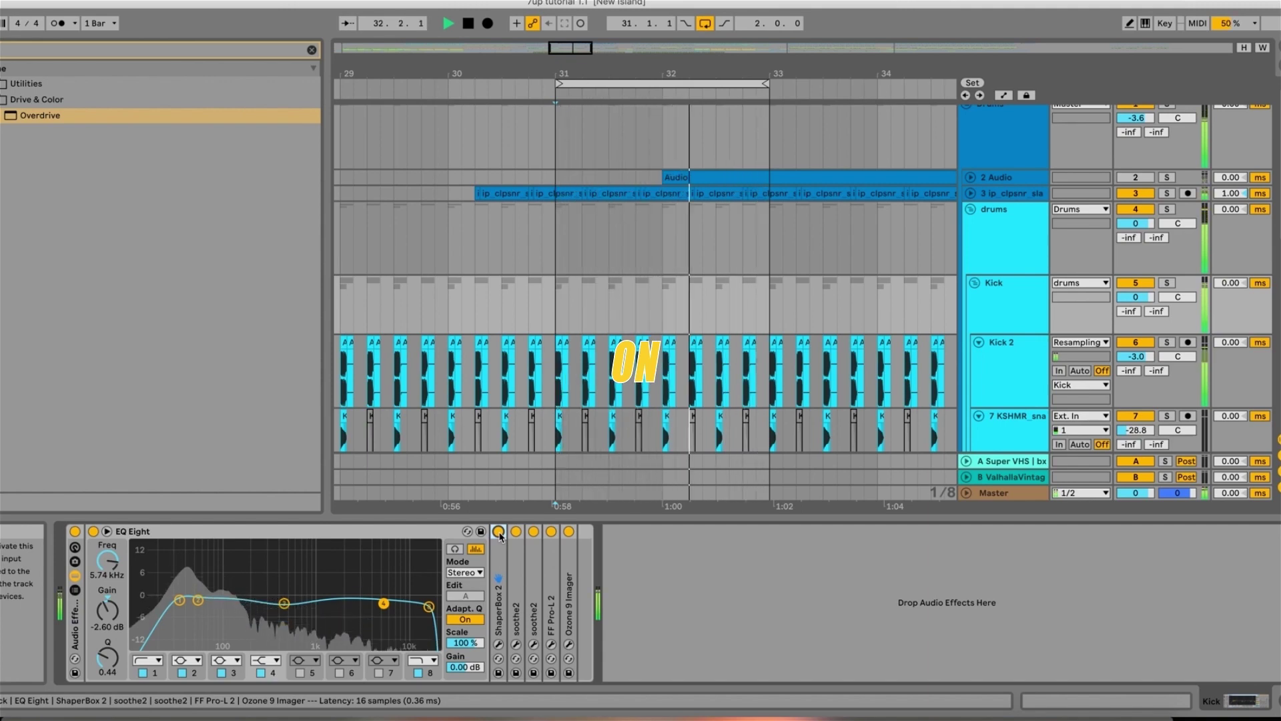
{"action": "left_click", "coordinate": [499, 532]}
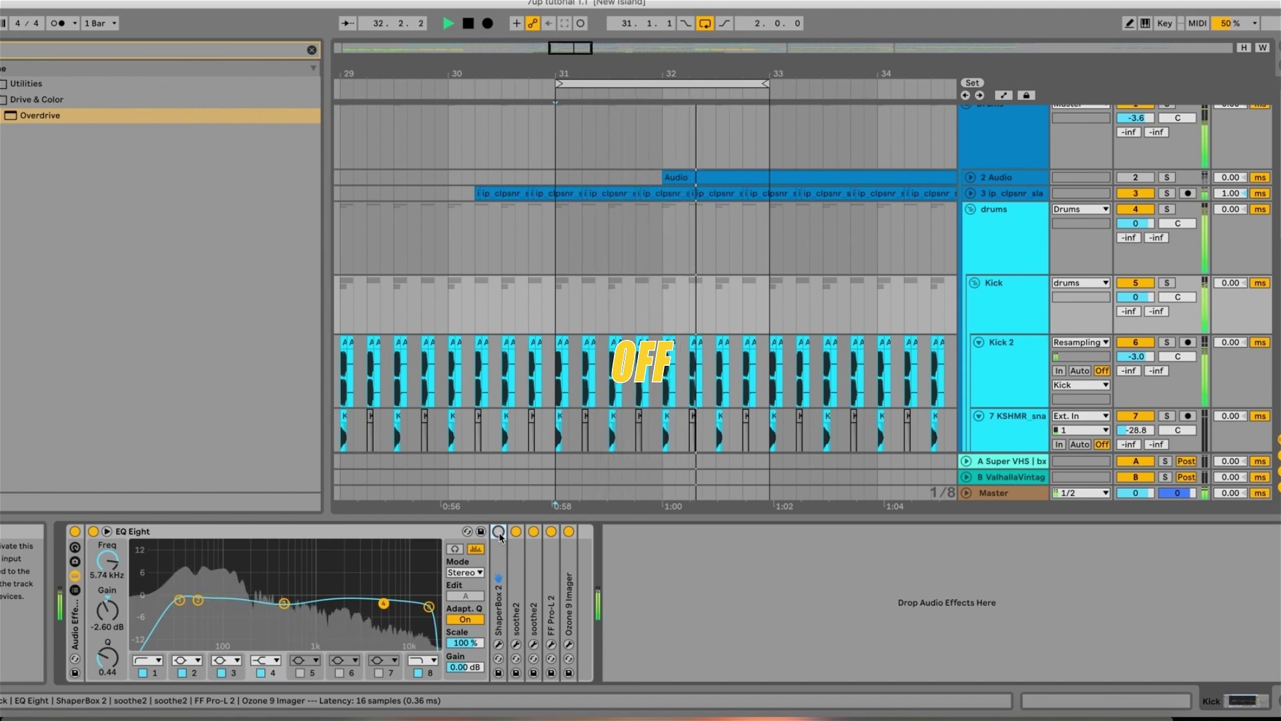
{"action": "left_click", "coordinate": [499, 532]}
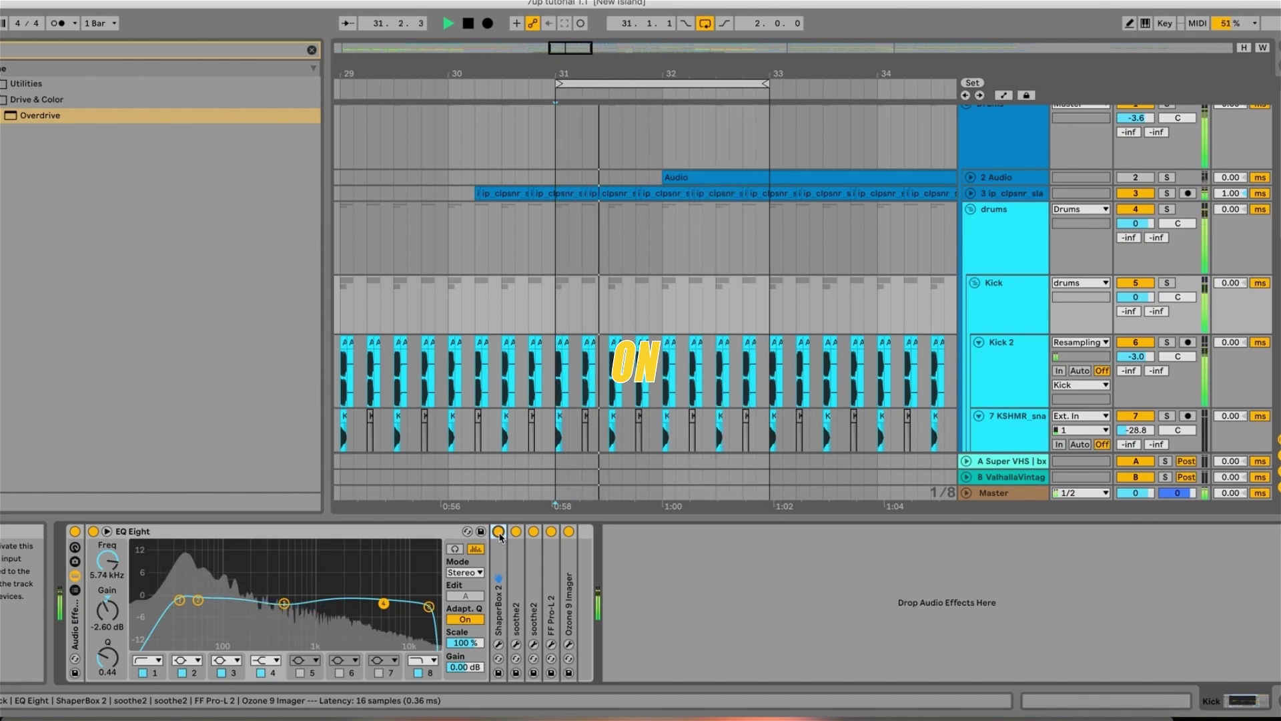
{"action": "key", "text": "space"}
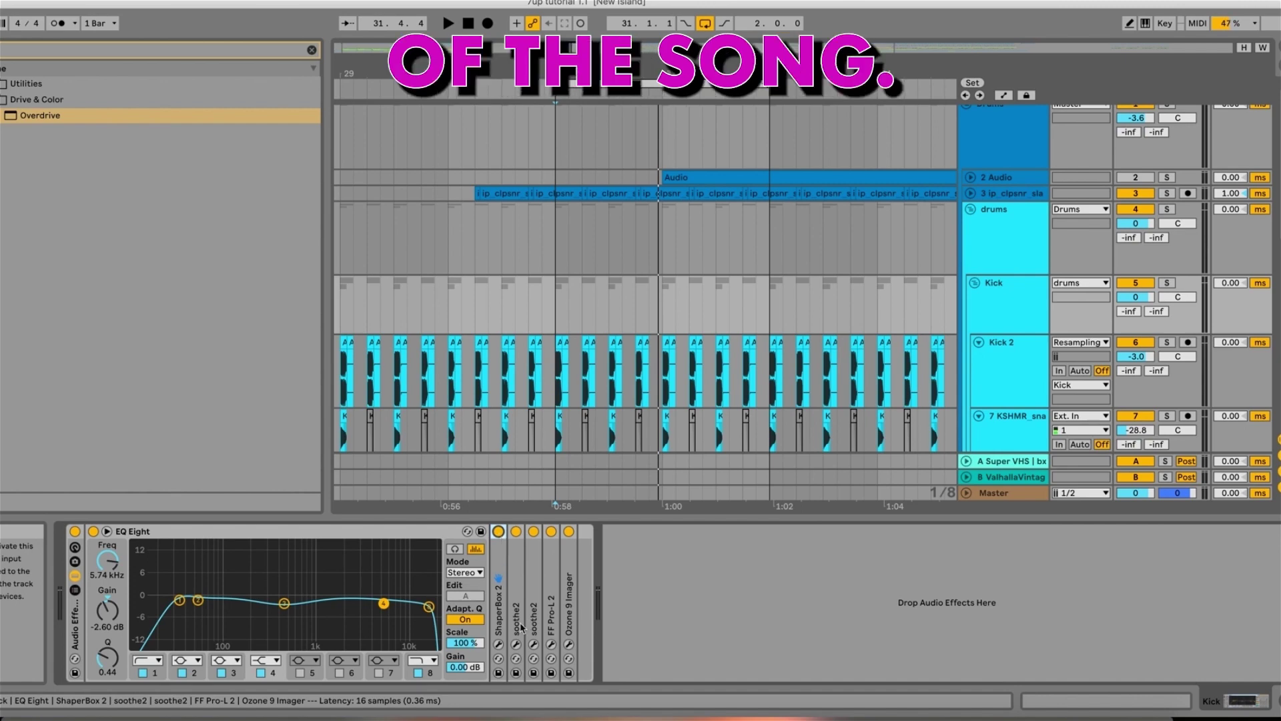
Open the Kick's first soothe2, move its window clear of the device chain, and unfold the device to inspect its Clap sidechain.
{"action": "left_click", "coordinate": [516, 645]}
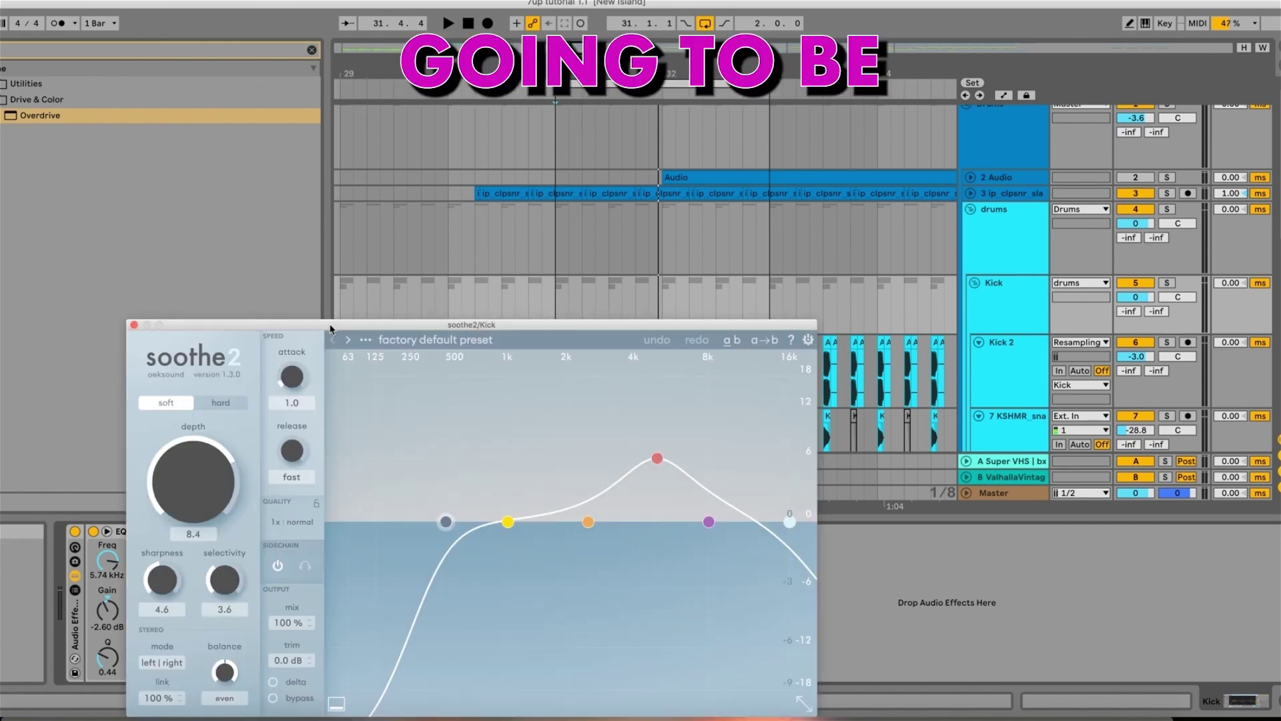
{"action": "left_click_drag", "start_coordinate": [327, 323], "coordinate": [130, 77]}
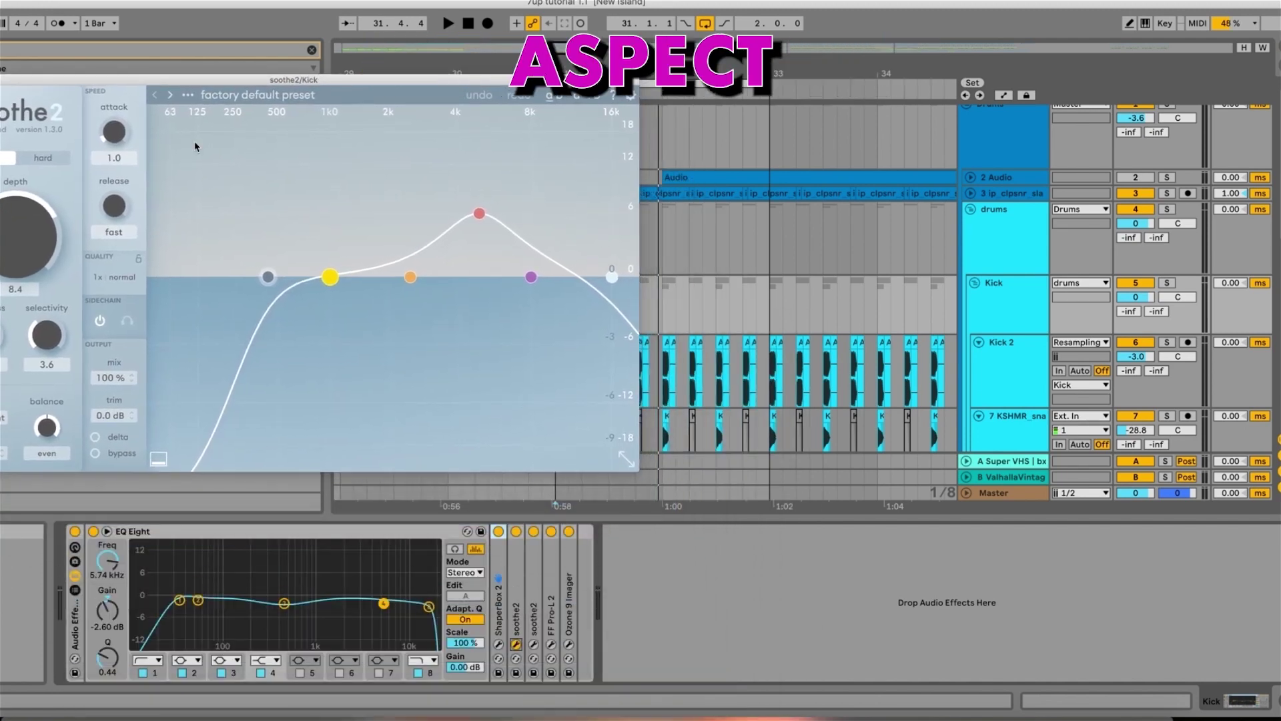
{"action": "double_click", "coordinate": [589, 588]}
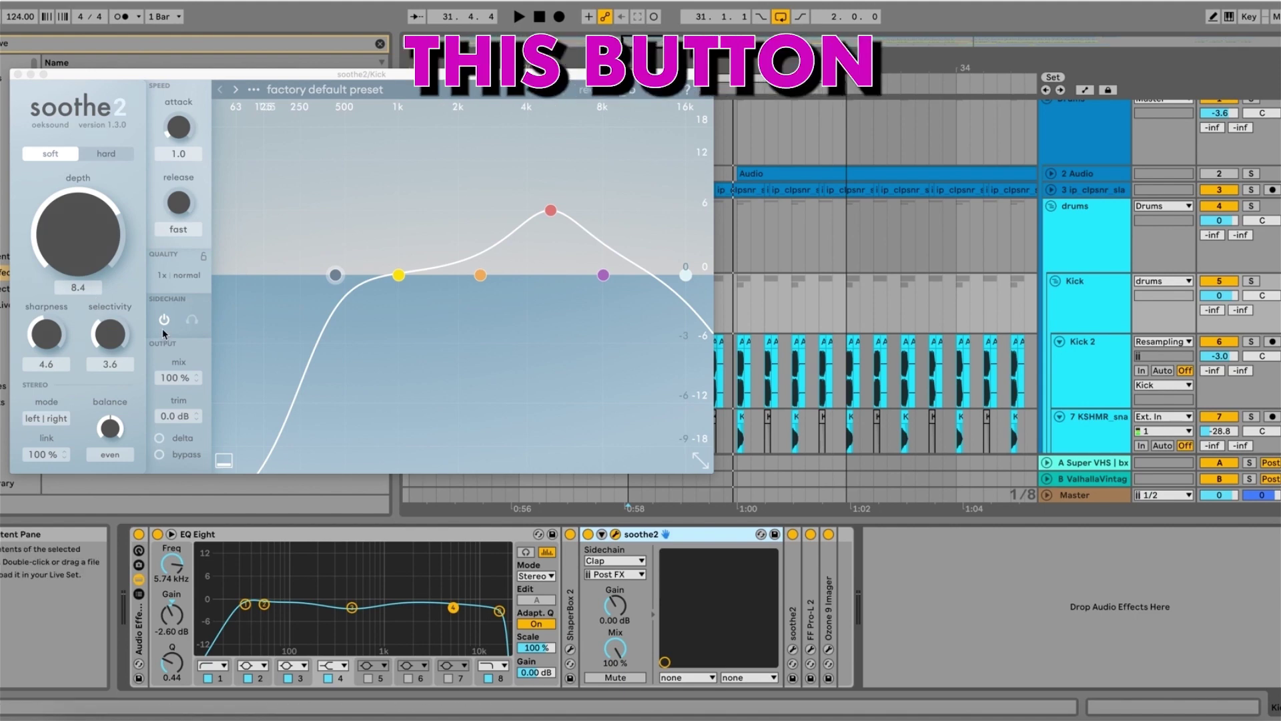
Switch the 436 Hz low cut in the first soothe2 off and back on.
{"action": "left_click", "coordinate": [341, 276]}
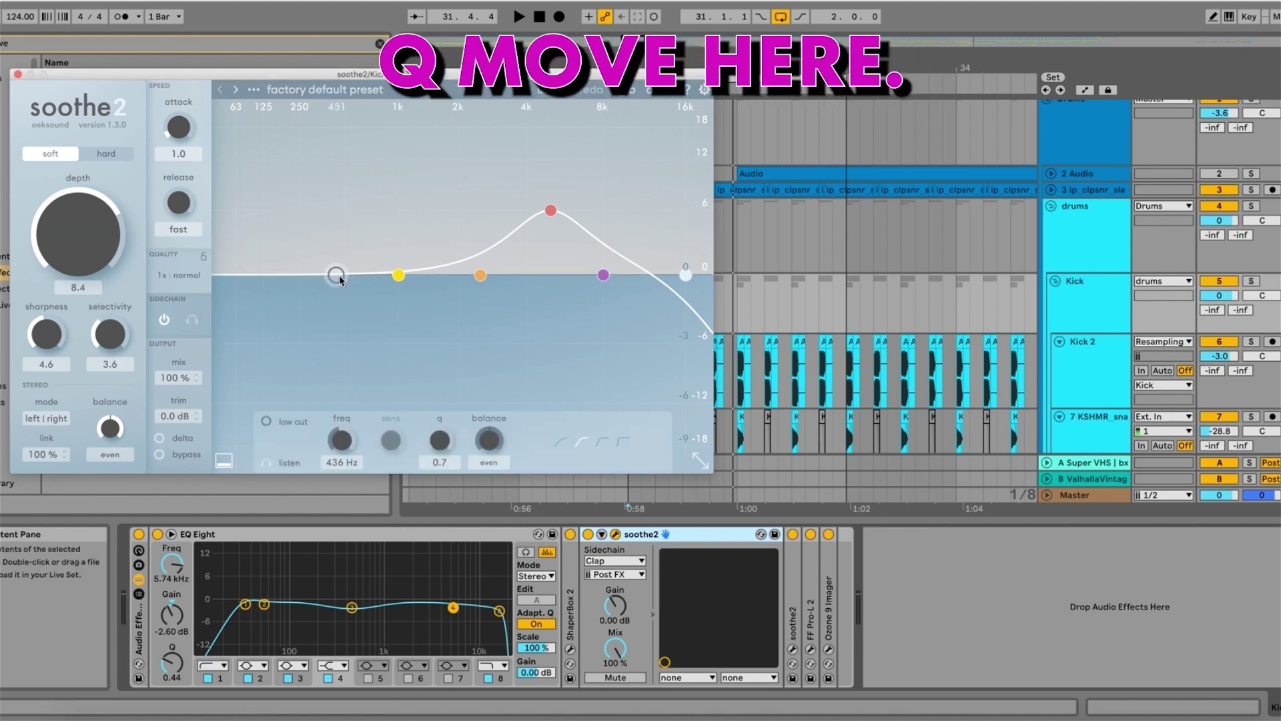
{"action": "left_click", "coordinate": [349, 358]}
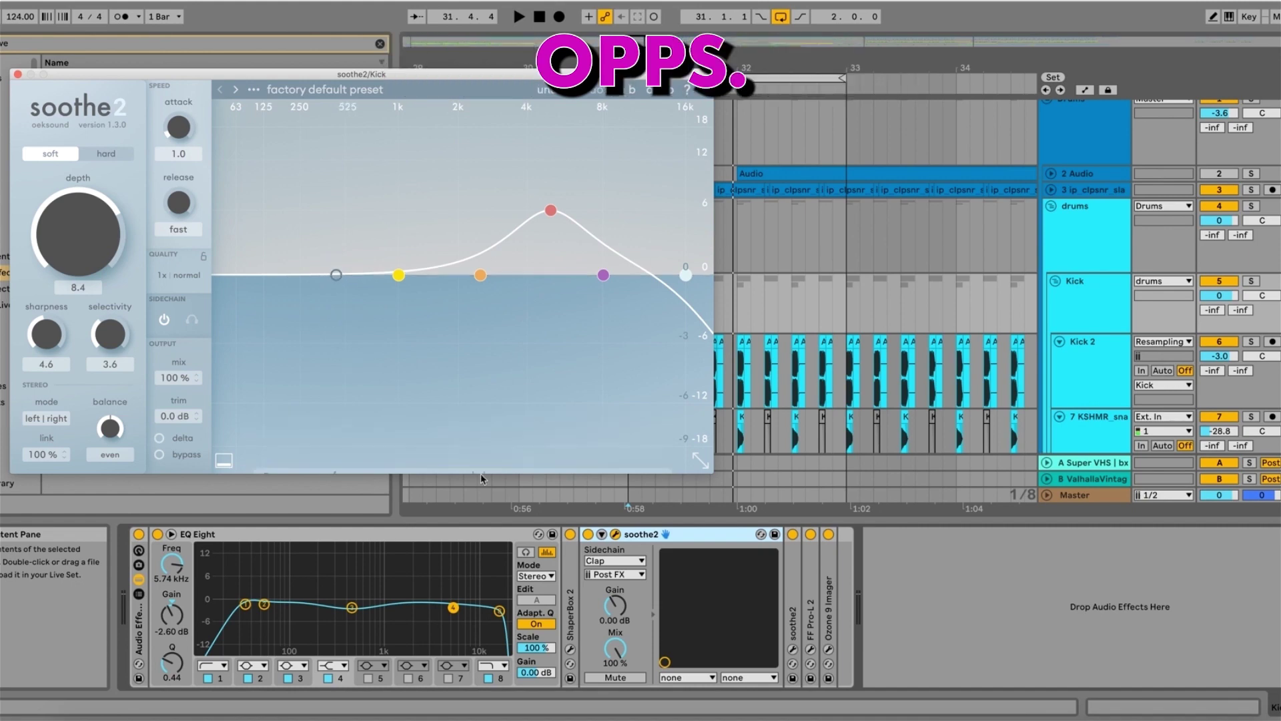
{"action": "left_click", "coordinate": [338, 275]}
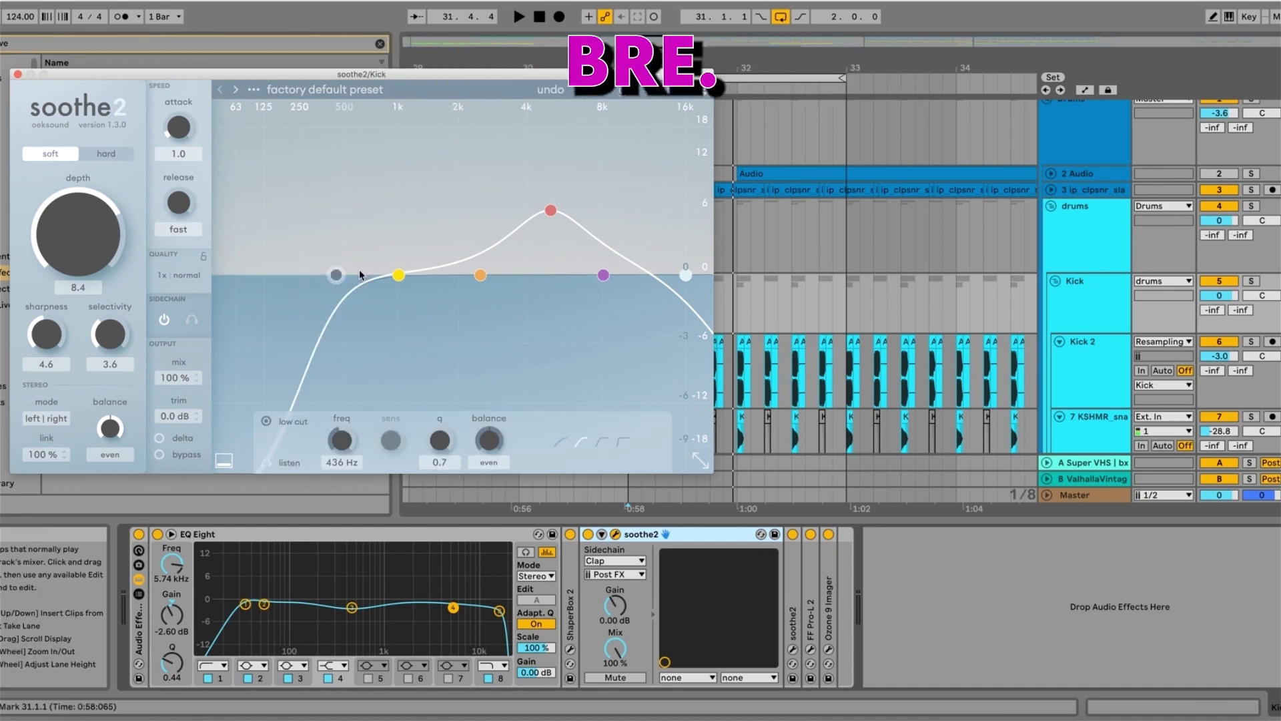
{"action": "left_click", "coordinate": [376, 422]}
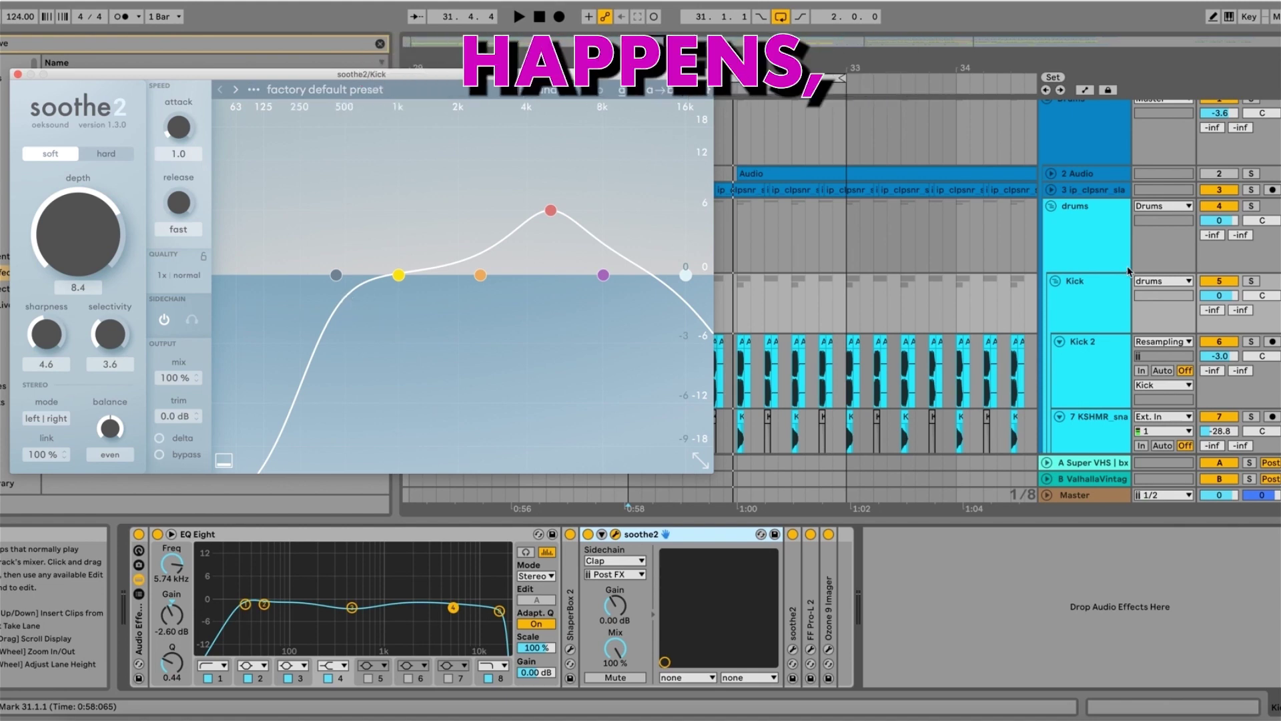
Solo the Drums group and loop two bars from bar 40 to compare the first soothe2 bypassed and enabled.
{"action": "scroll", "coordinate": [1129, 271], "scroll_direction": "up", "scroll_amount": 1}
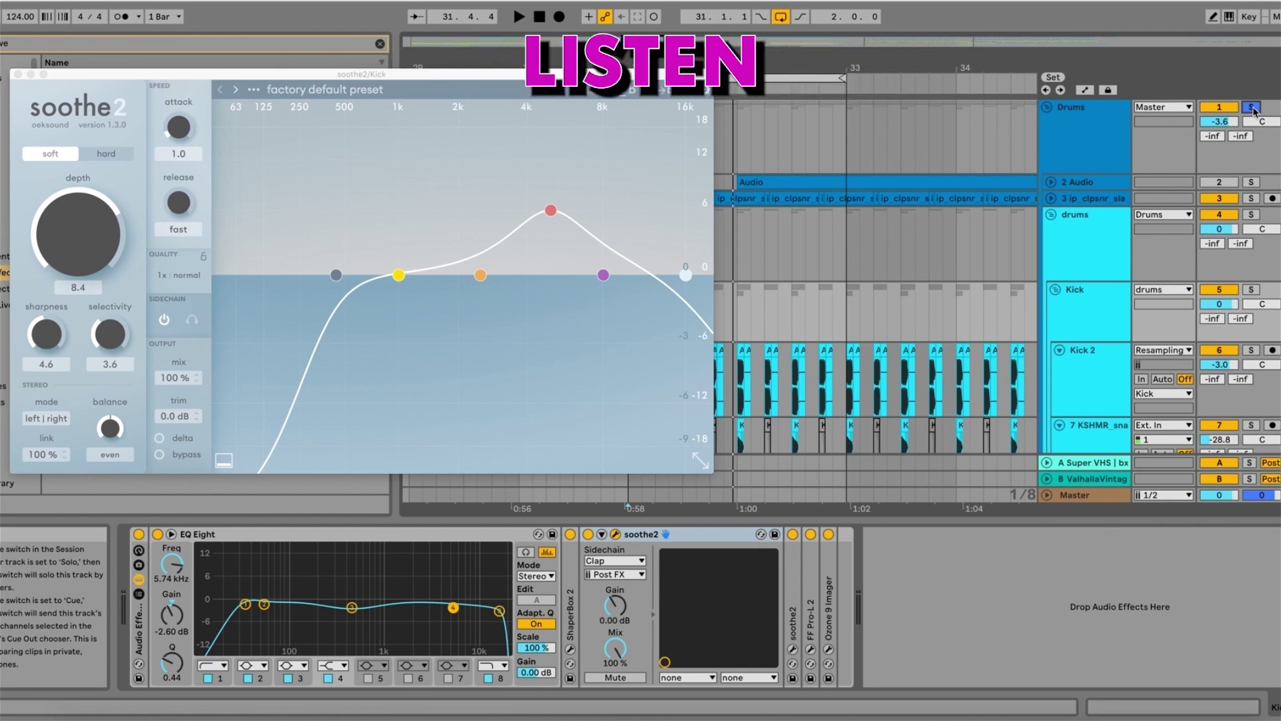
{"action": "key", "text": "space"}
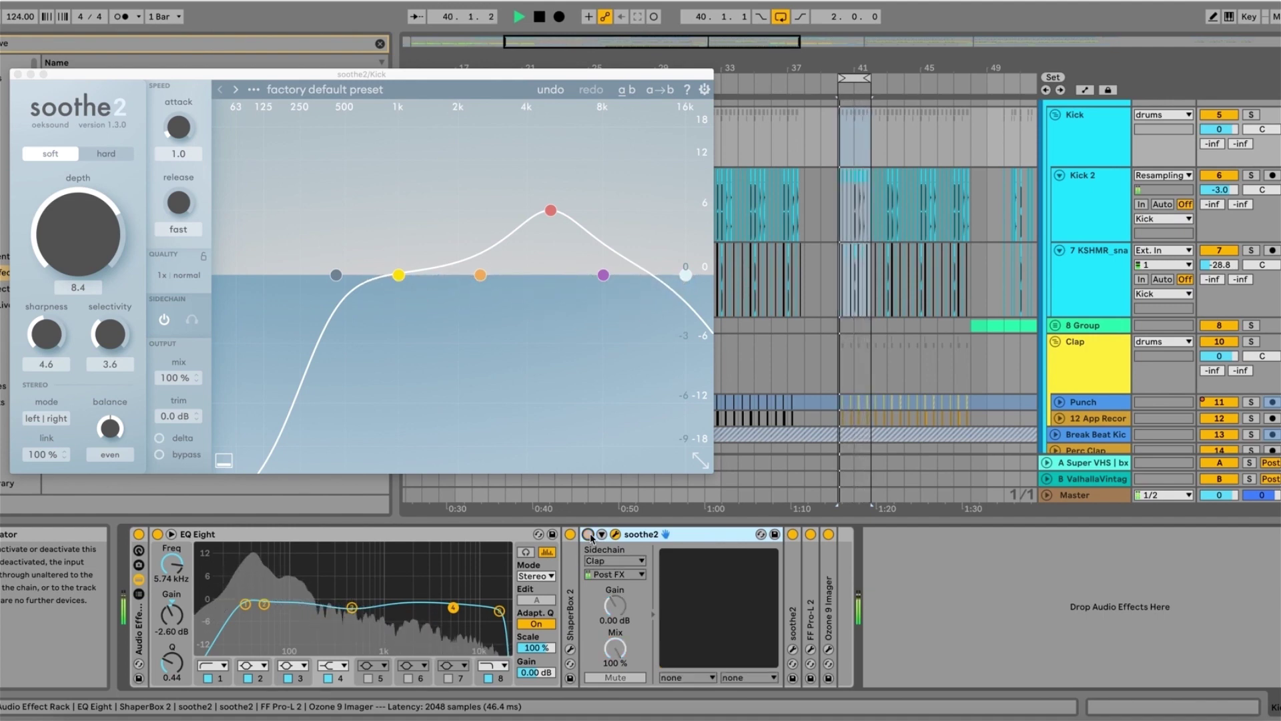
{"action": "left_click", "coordinate": [588, 534]}
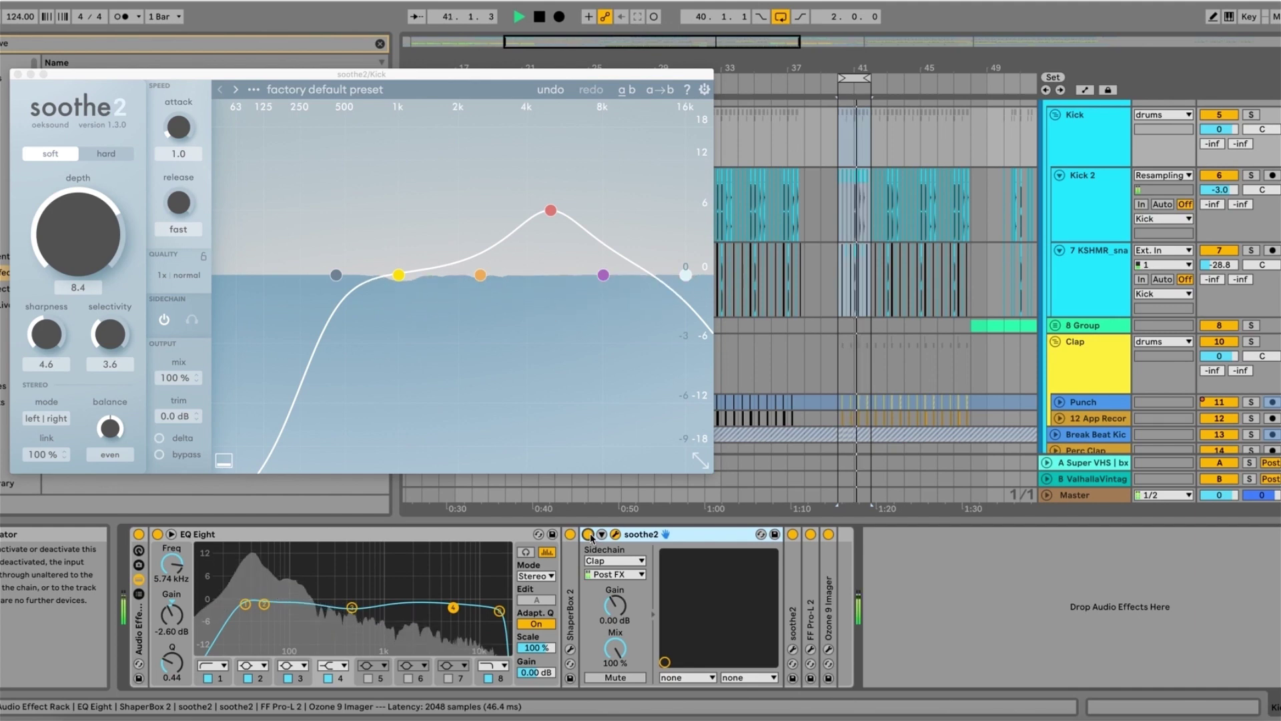
{"action": "key", "text": "space"}
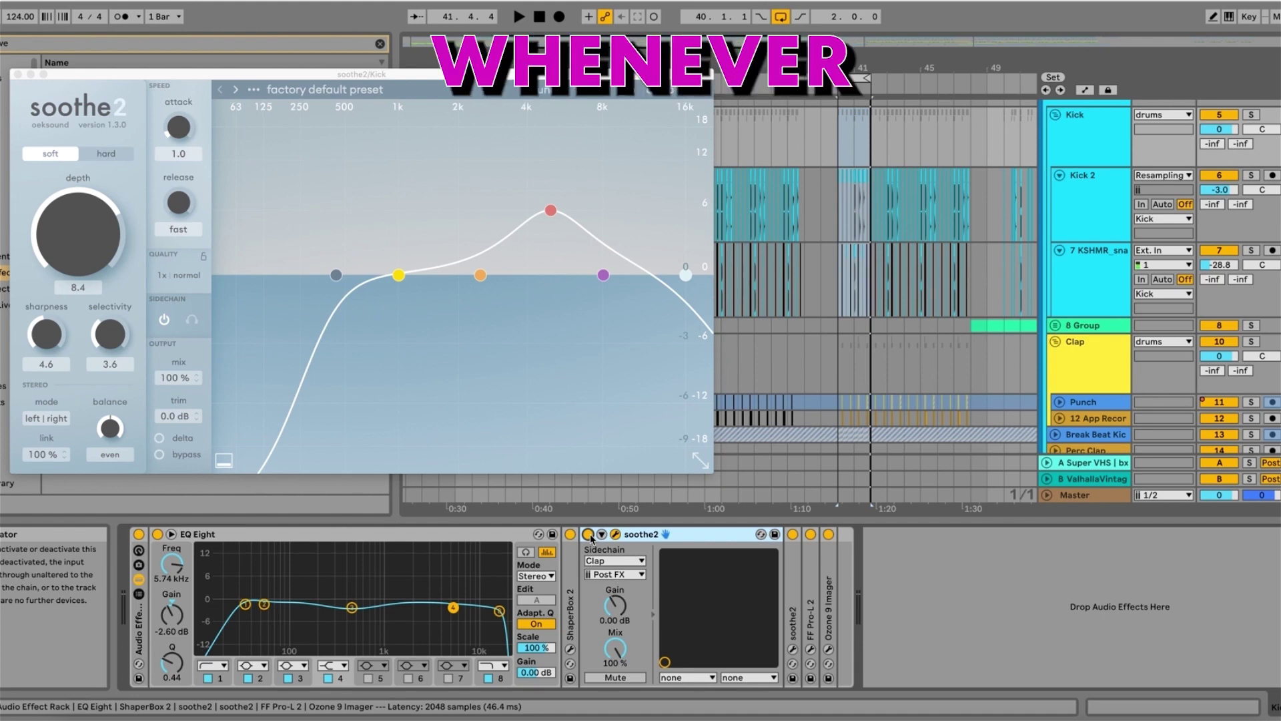
Fold and close the first soothe2, and unfold the second one to inspect its ip_clpsnr_slap sidechain source and the clap track.
{"action": "double_click", "coordinate": [627, 534]}
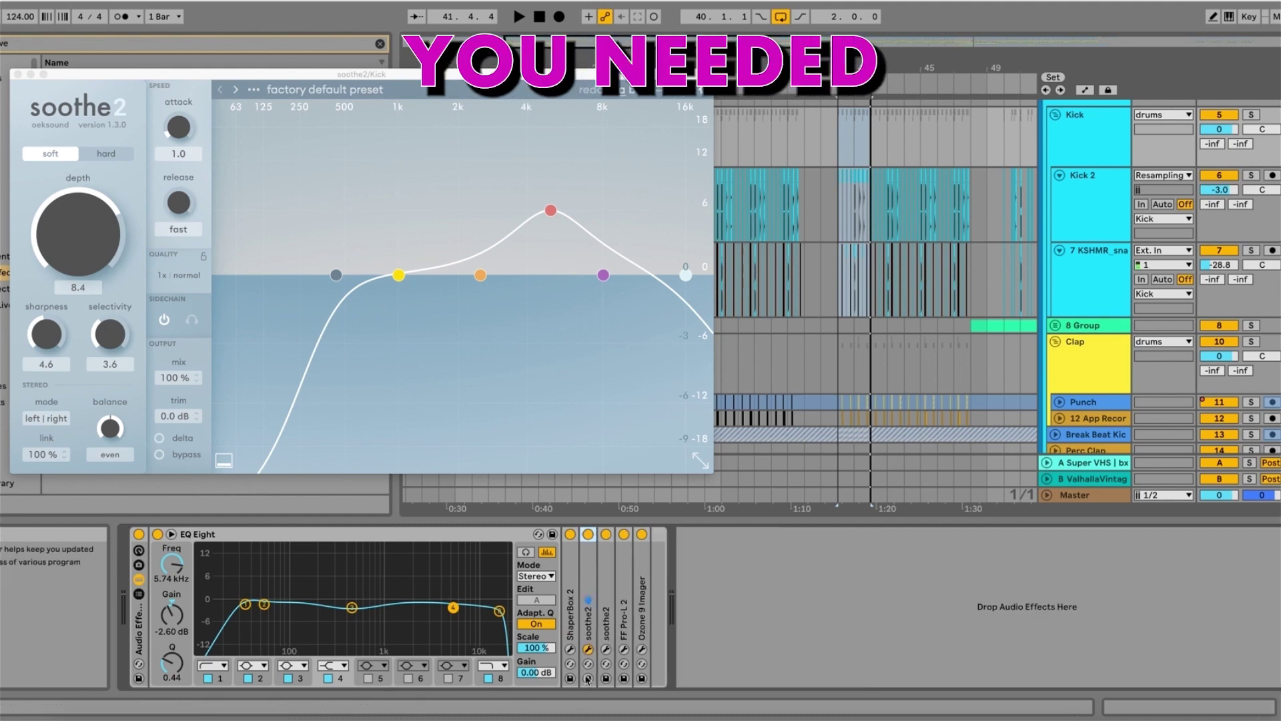
{"action": "left_click", "coordinate": [589, 649]}
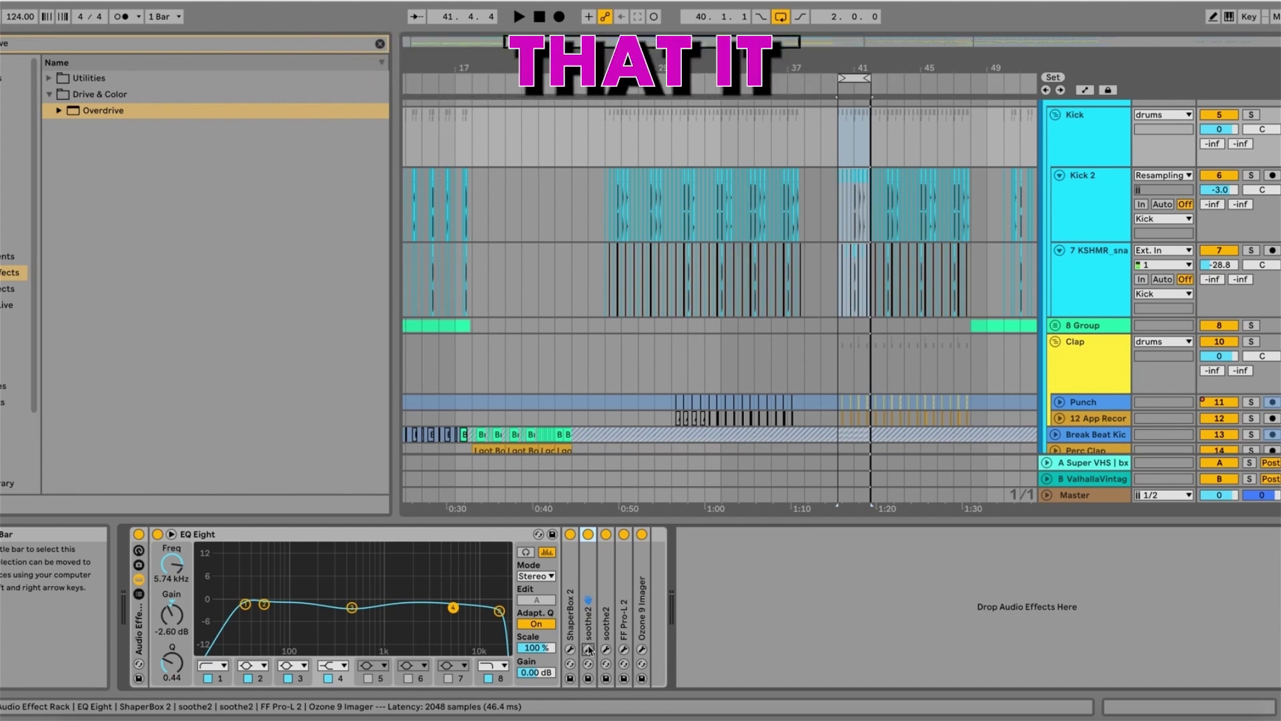
{"action": "left_click", "coordinate": [588, 642]}
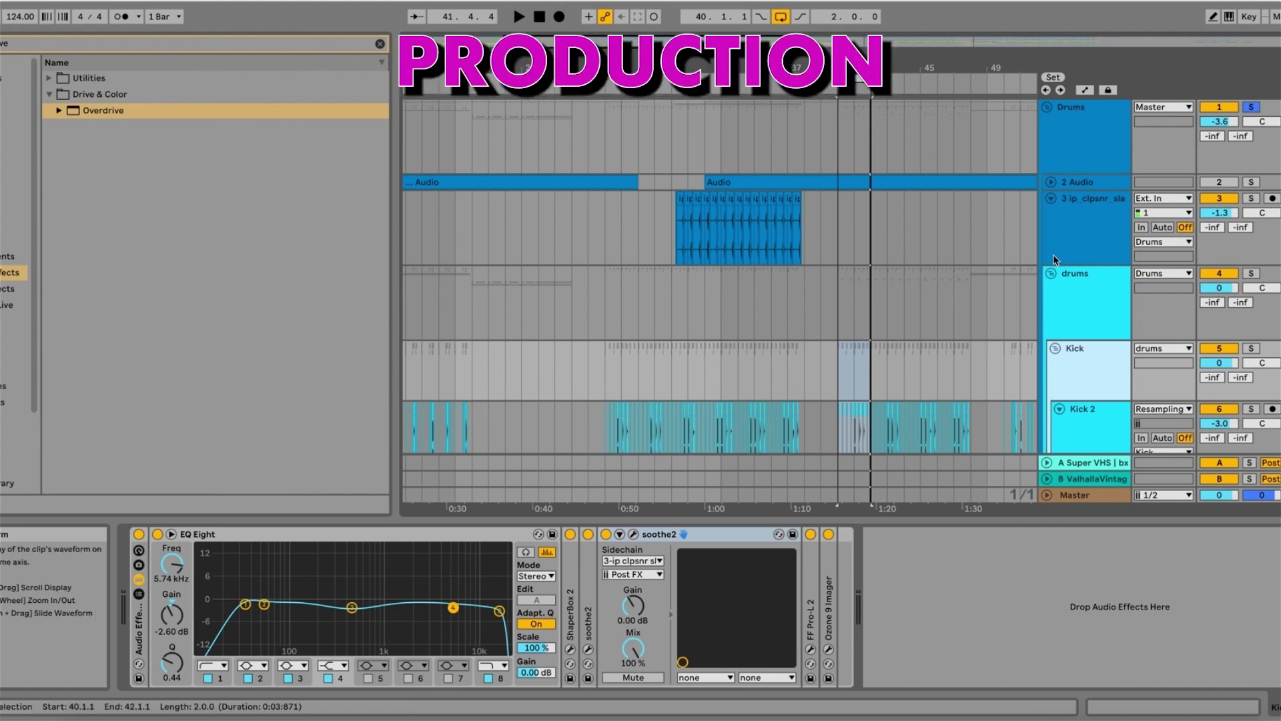
{"action": "scroll", "coordinate": [1041, 267], "scroll_direction": "down", "scroll_amount": 3}
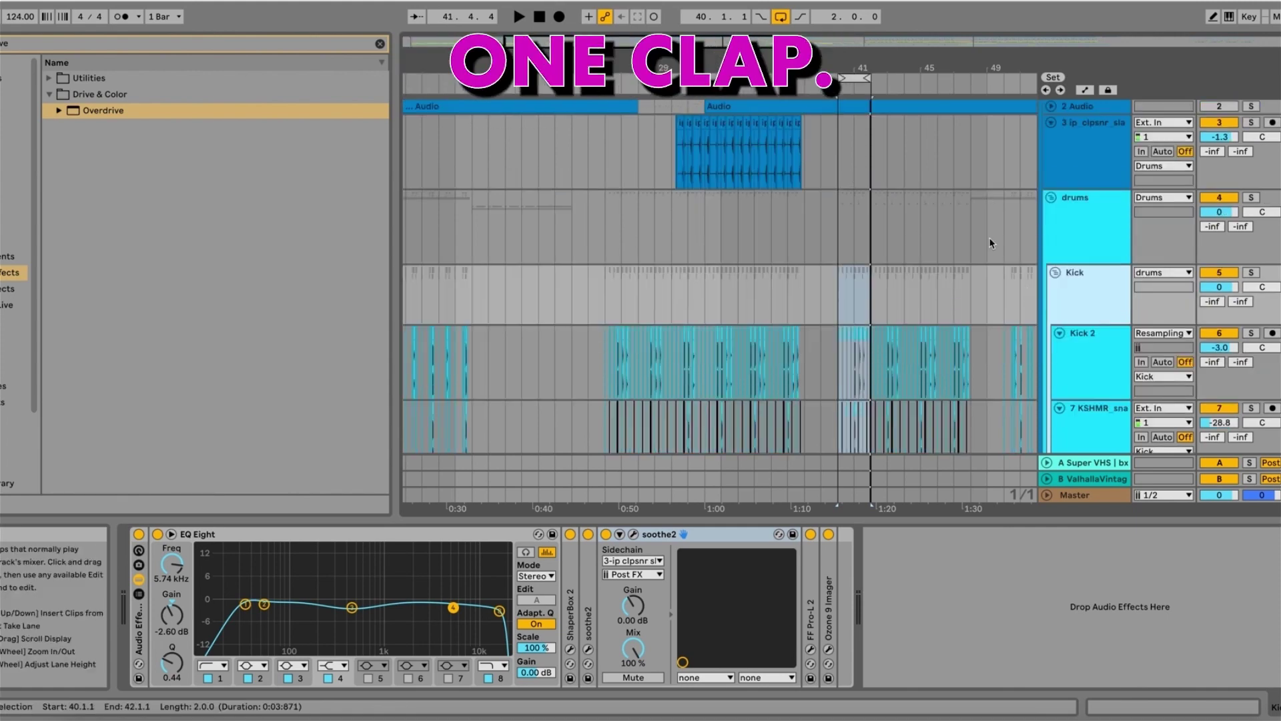
Look over the clap tracks in the drums group, and fold the Kick's second soothe2.
{"action": "scroll", "coordinate": [981, 251], "scroll_direction": "down", "scroll_amount": 5}
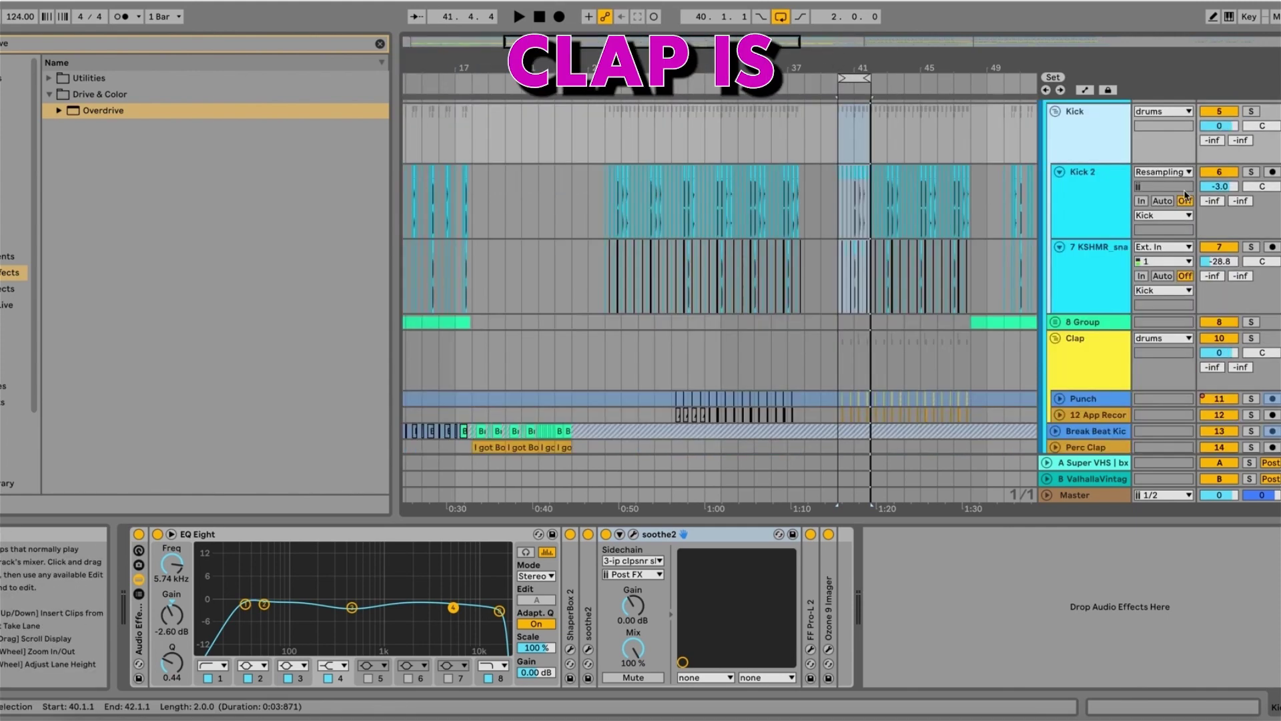
{"action": "scroll", "coordinate": [923, 377], "scroll_direction": "down", "scroll_amount": 5}
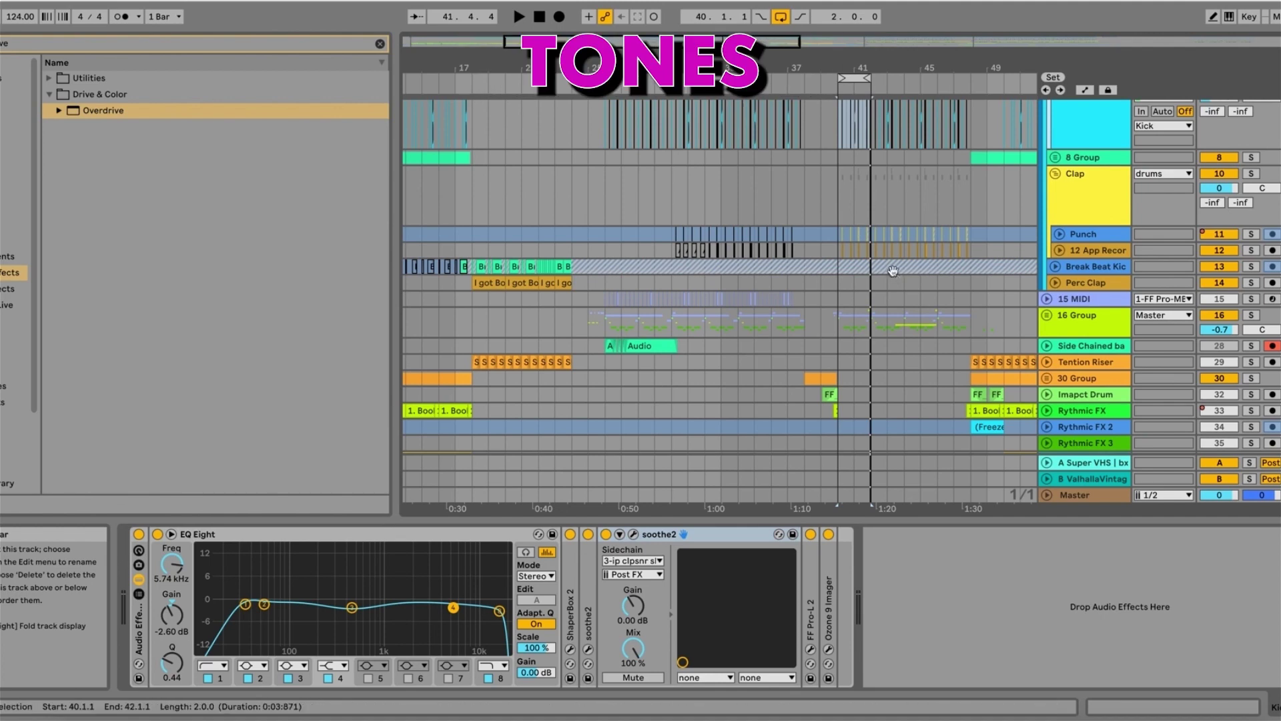
{"action": "scroll", "coordinate": [893, 270], "scroll_direction": "up", "scroll_amount": 5}
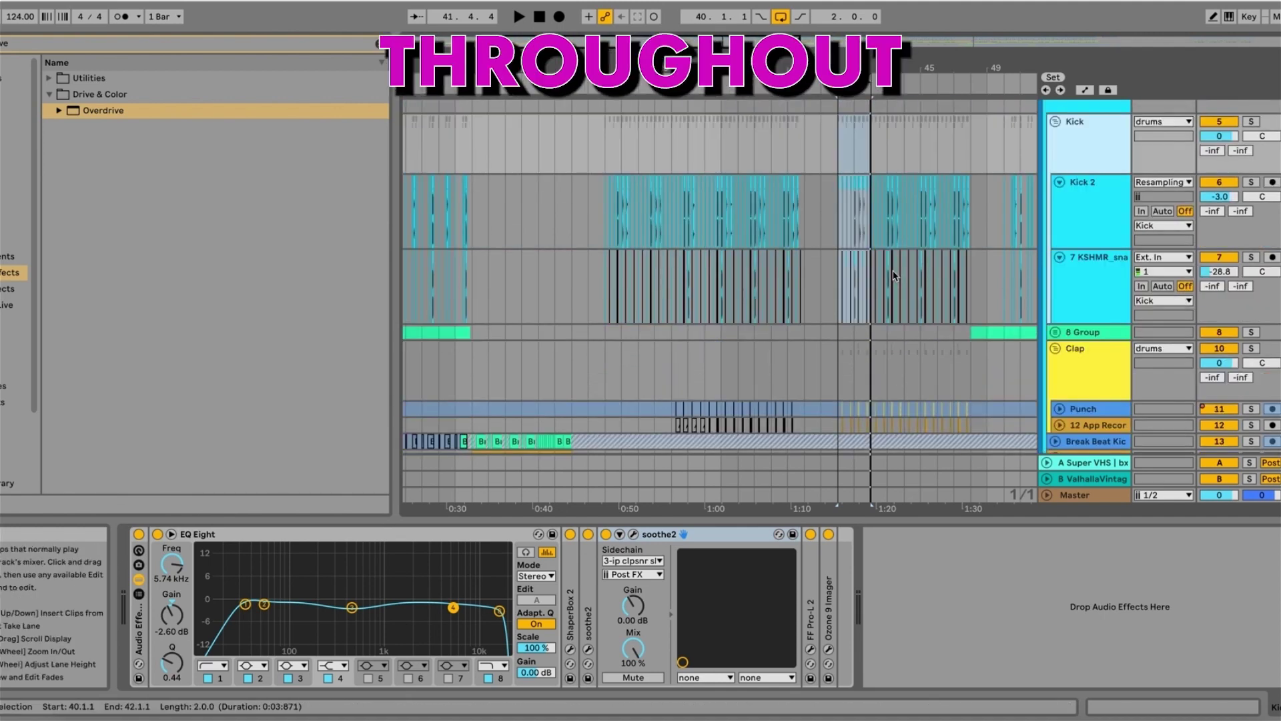
{"action": "left_click", "coordinate": [661, 538]}
{"action": "double_click", "coordinate": [661, 538]}
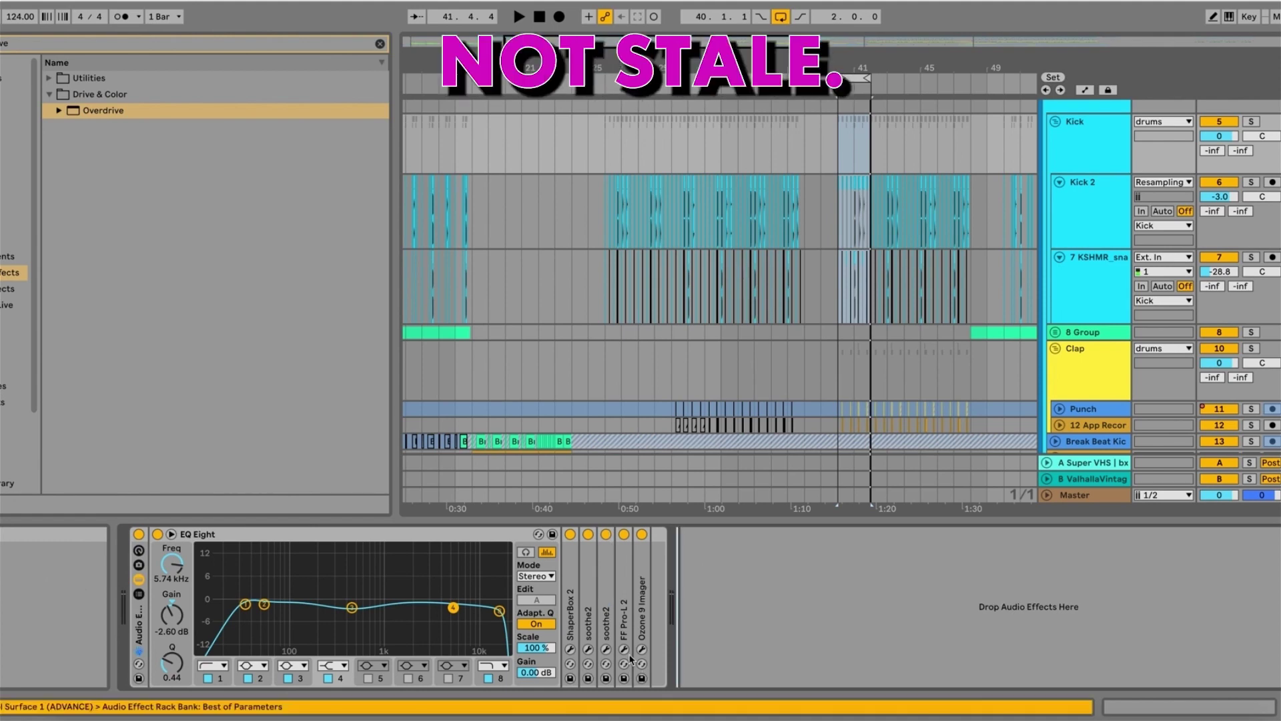
Open the Kick's FF Pro-L 2 limiter to inspect its settings, hide its window, and go on to Ozone 9 Imager.
{"action": "left_click", "coordinate": [625, 650]}
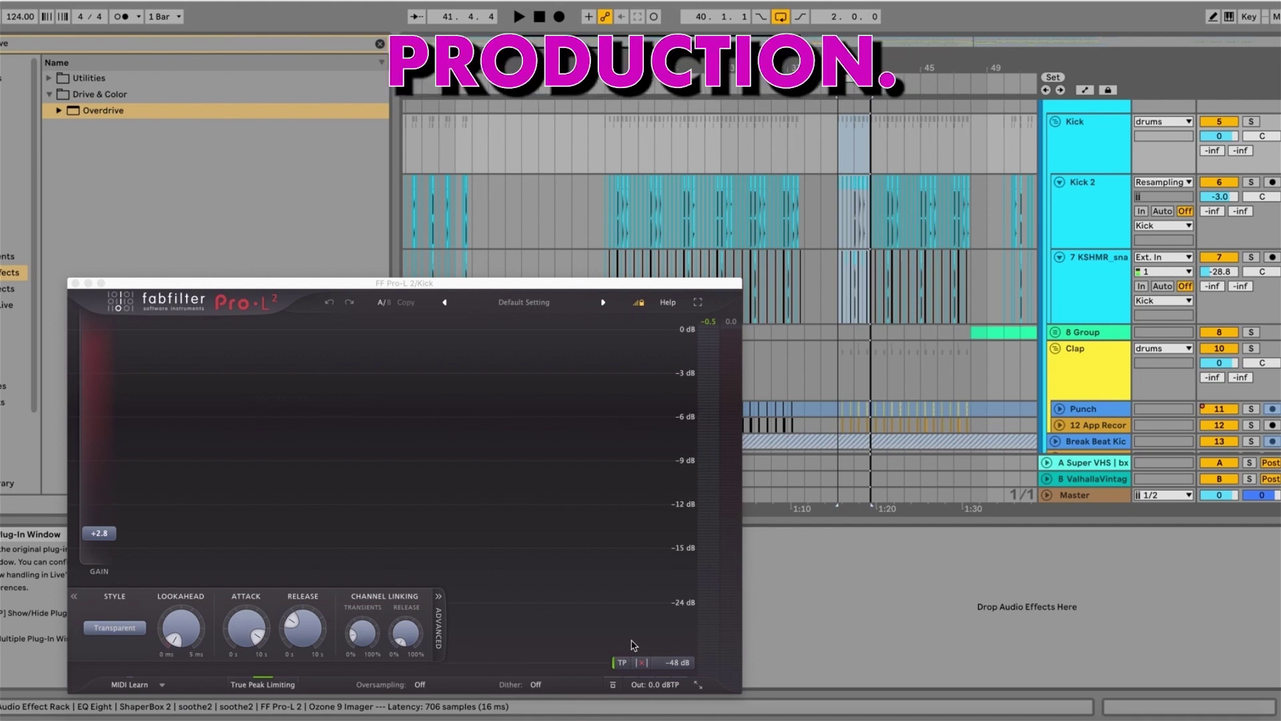
{"action": "key", "text": "alt+super+p"}
{"action": "left_click", "coordinate": [642, 649]}
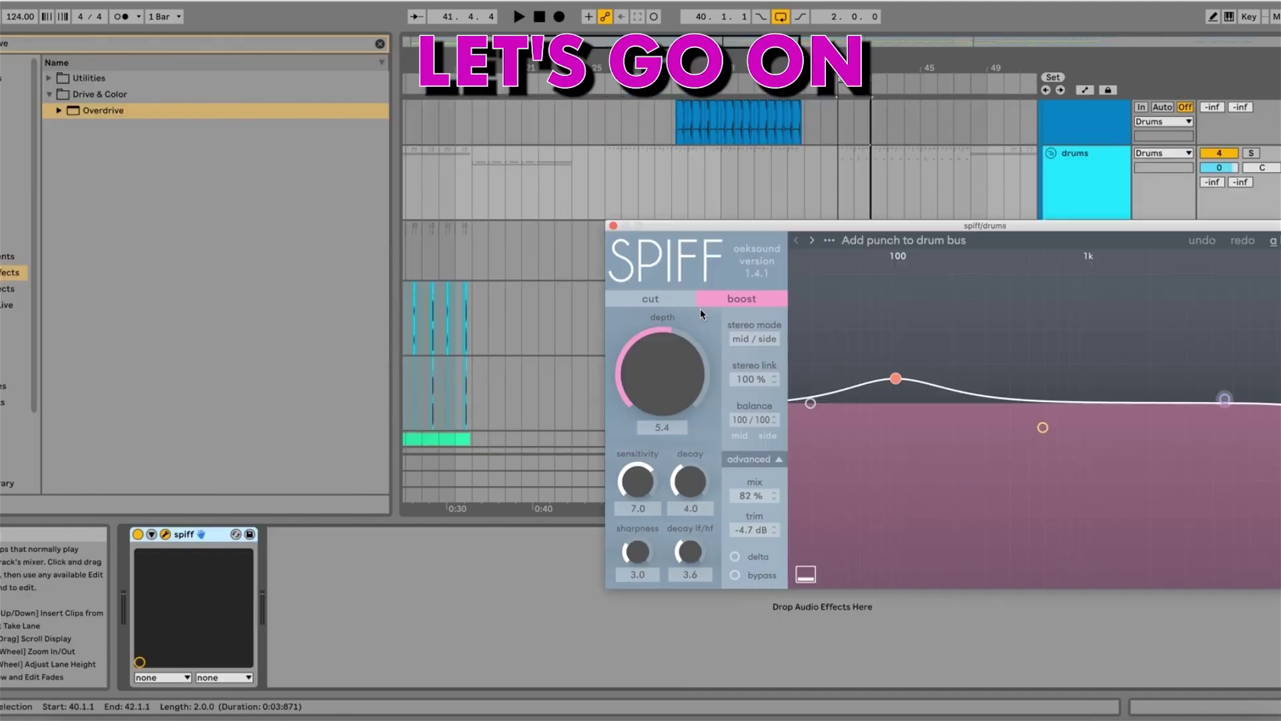
Move the drums group's spiff window clear of the tracks and play the soloed group to compare spiff enabled and bypassed.
{"action": "left_click_drag", "start_coordinate": [701, 231], "coordinate": [676, 364]}
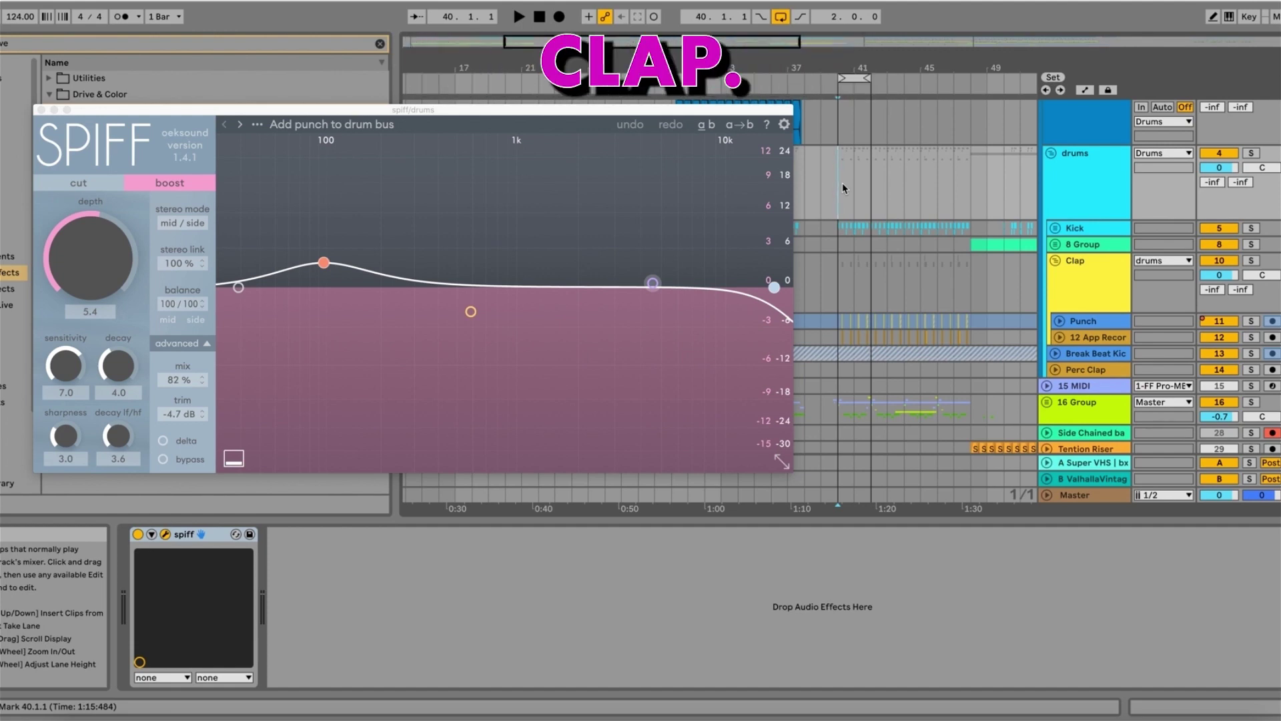
{"action": "key", "text": "space"}
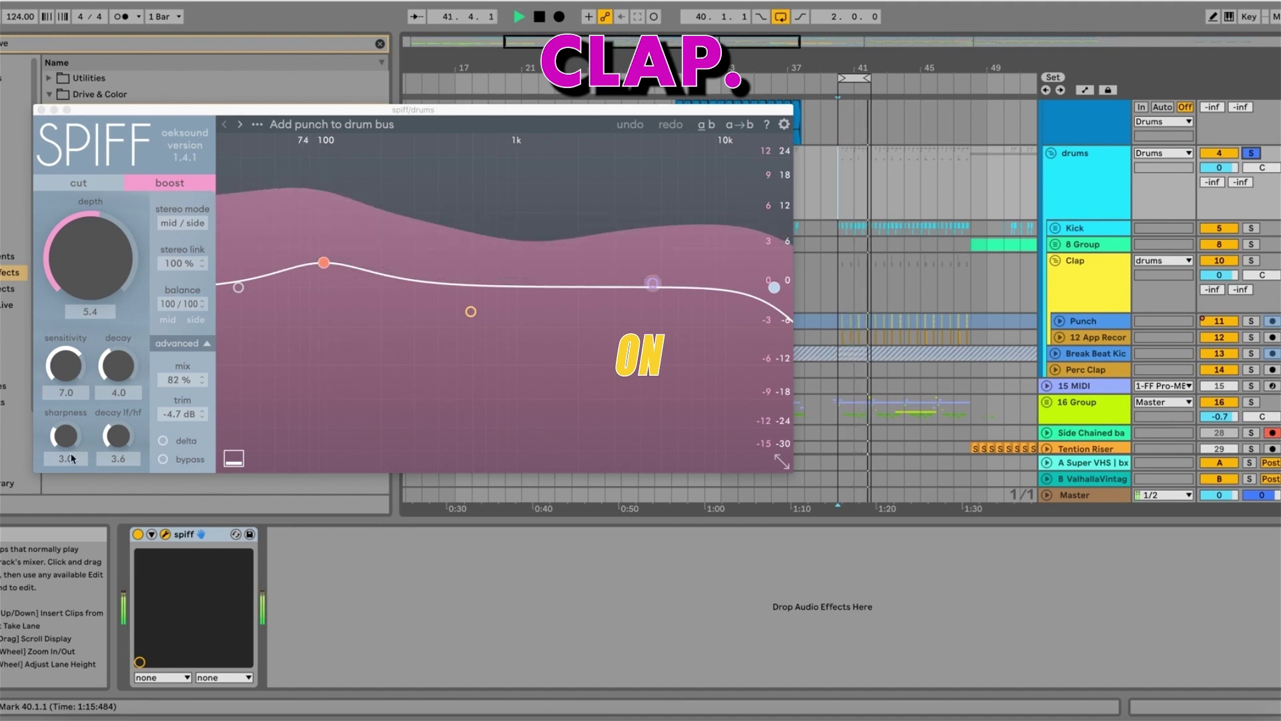
{"action": "left_click", "coordinate": [137, 534]}
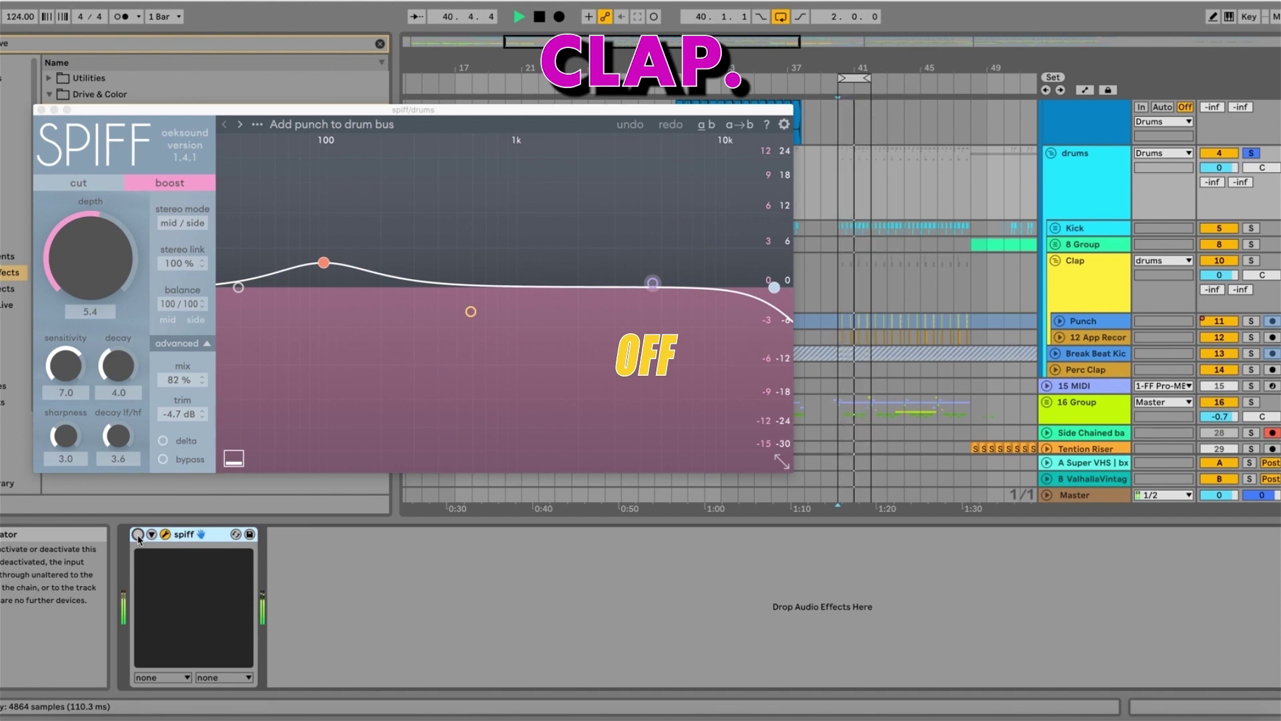
{"action": "left_click", "coordinate": [137, 535]}
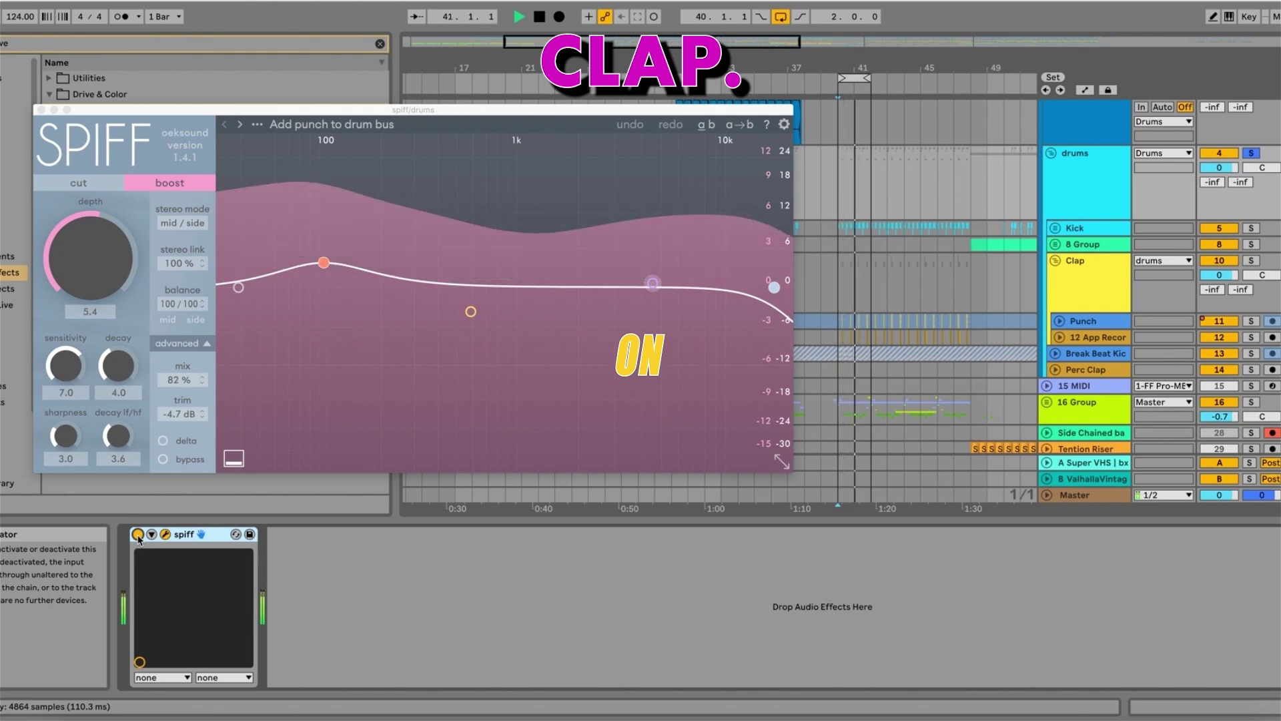
{"action": "left_click", "coordinate": [138, 535]}
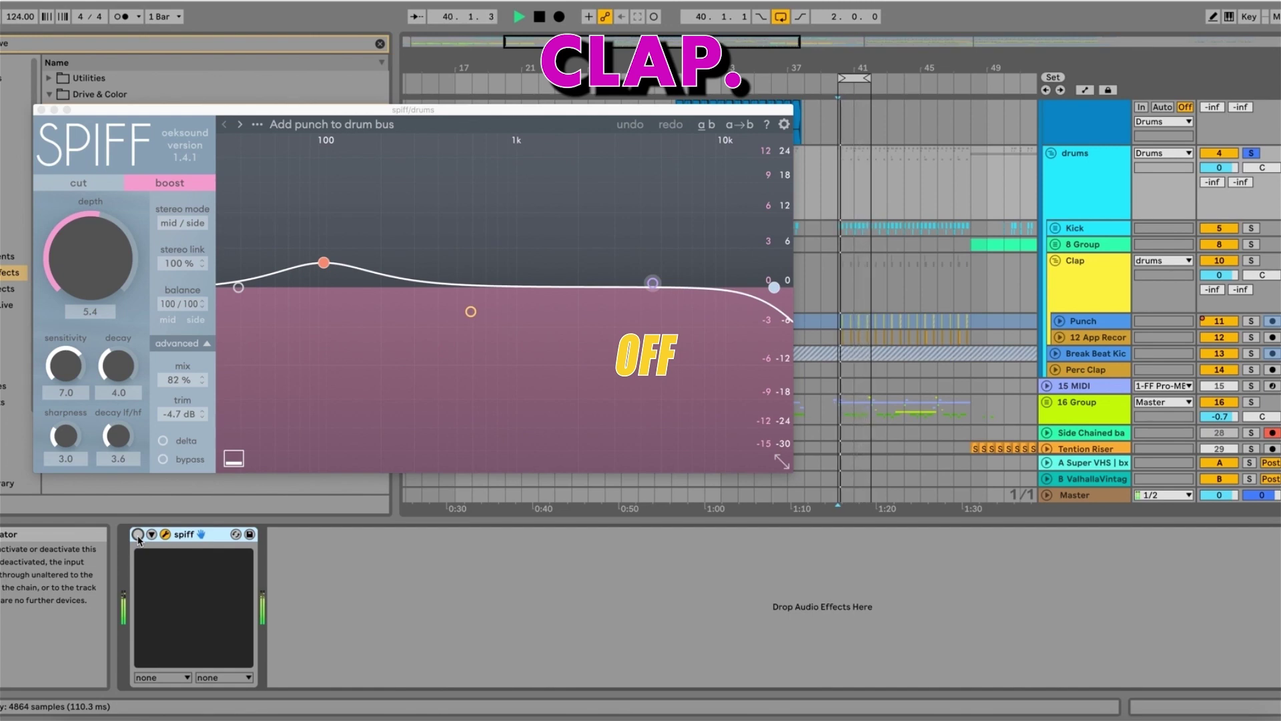
{"action": "left_click", "coordinate": [138, 535]}
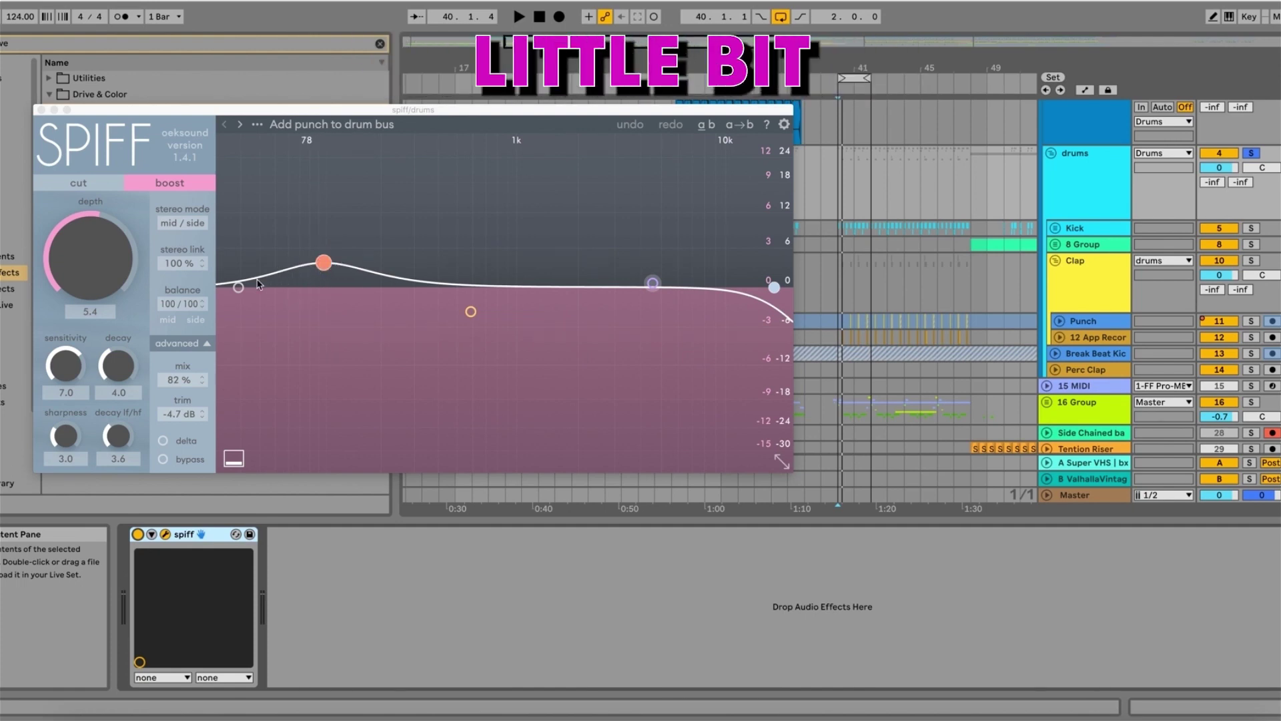
Close spiff, fold the Clap group, and set the loop to two bars from bar 18 over the breakbeat section.
{"action": "left_click", "coordinate": [41, 110]}
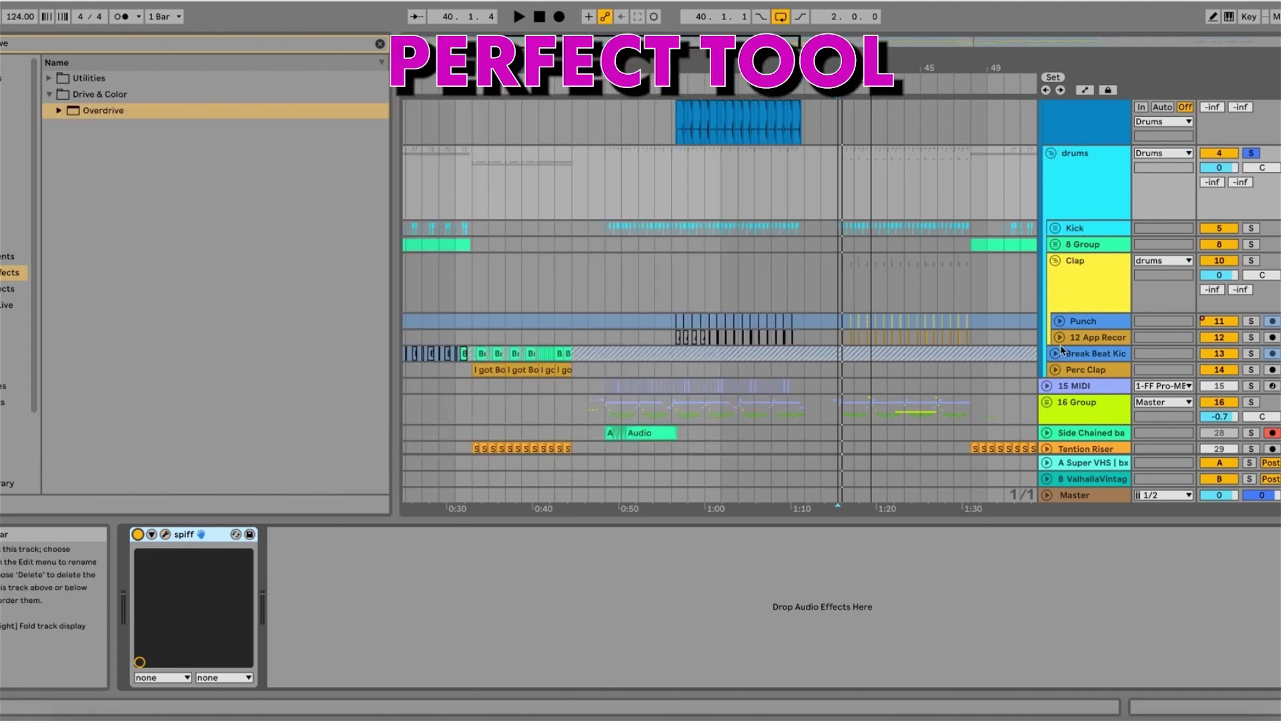
{"action": "left_click", "coordinate": [1055, 264]}
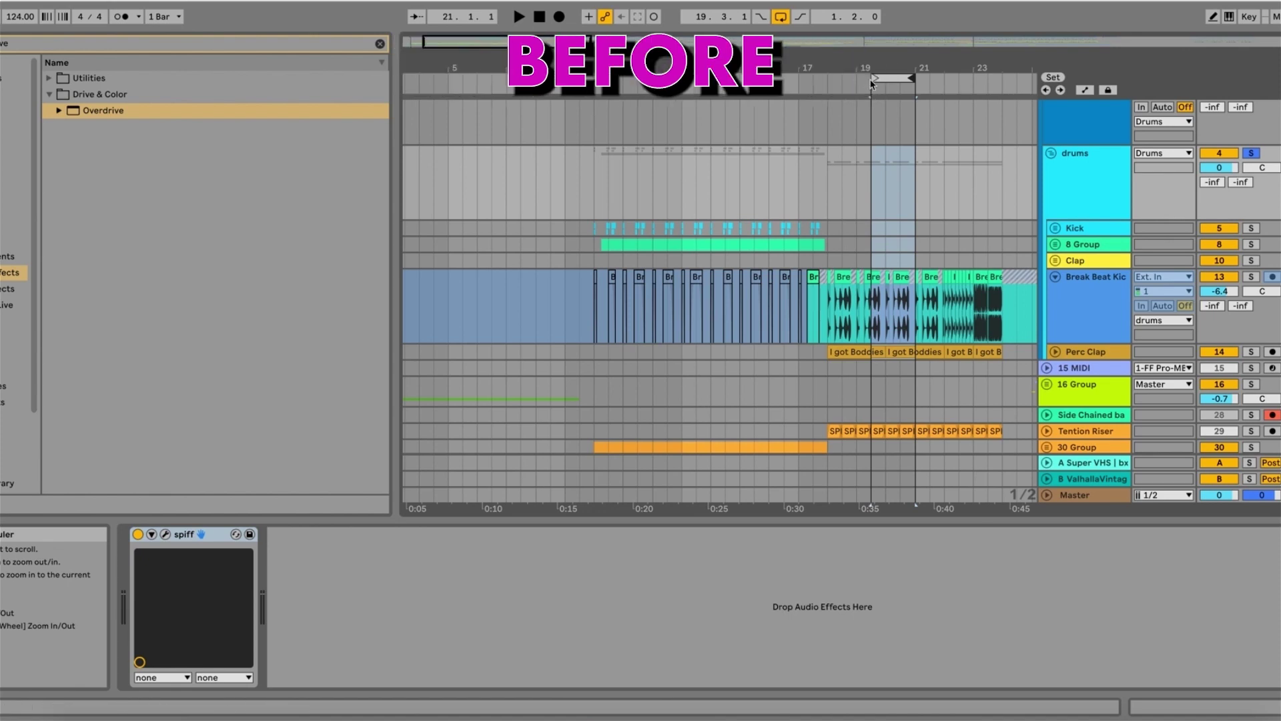
{"action": "left_click_drag", "start_coordinate": [871, 99], "coordinate": [828, 99]}
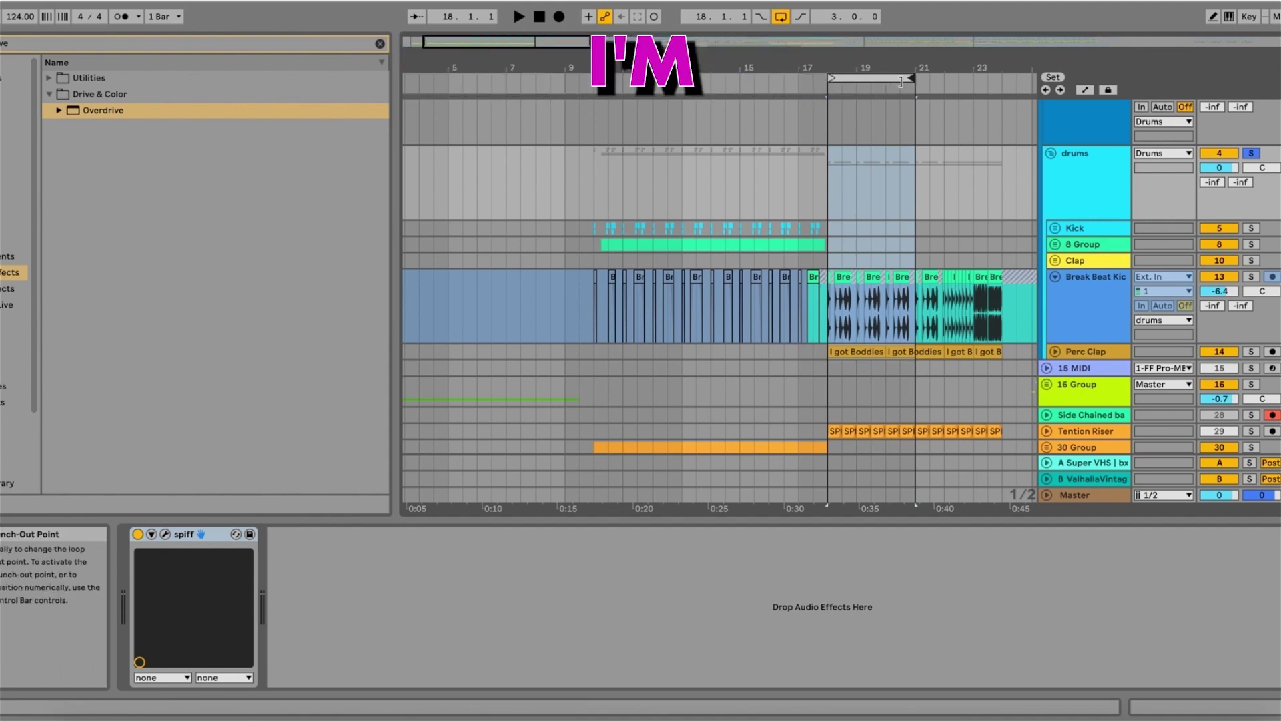
{"action": "left_click_drag", "start_coordinate": [912, 78], "coordinate": [885, 79]}
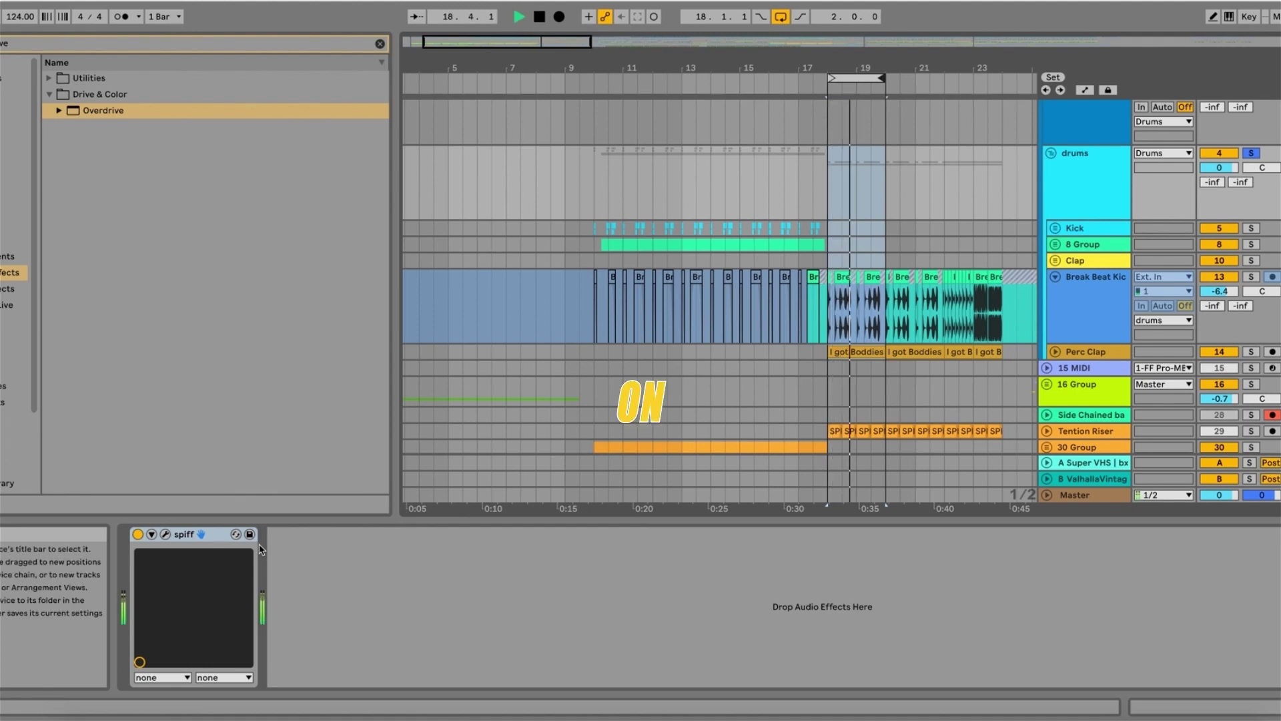
Compare the breakbeat loop with spiff bypassed and enabled, and stop playback.
{"action": "left_click", "coordinate": [138, 534]}
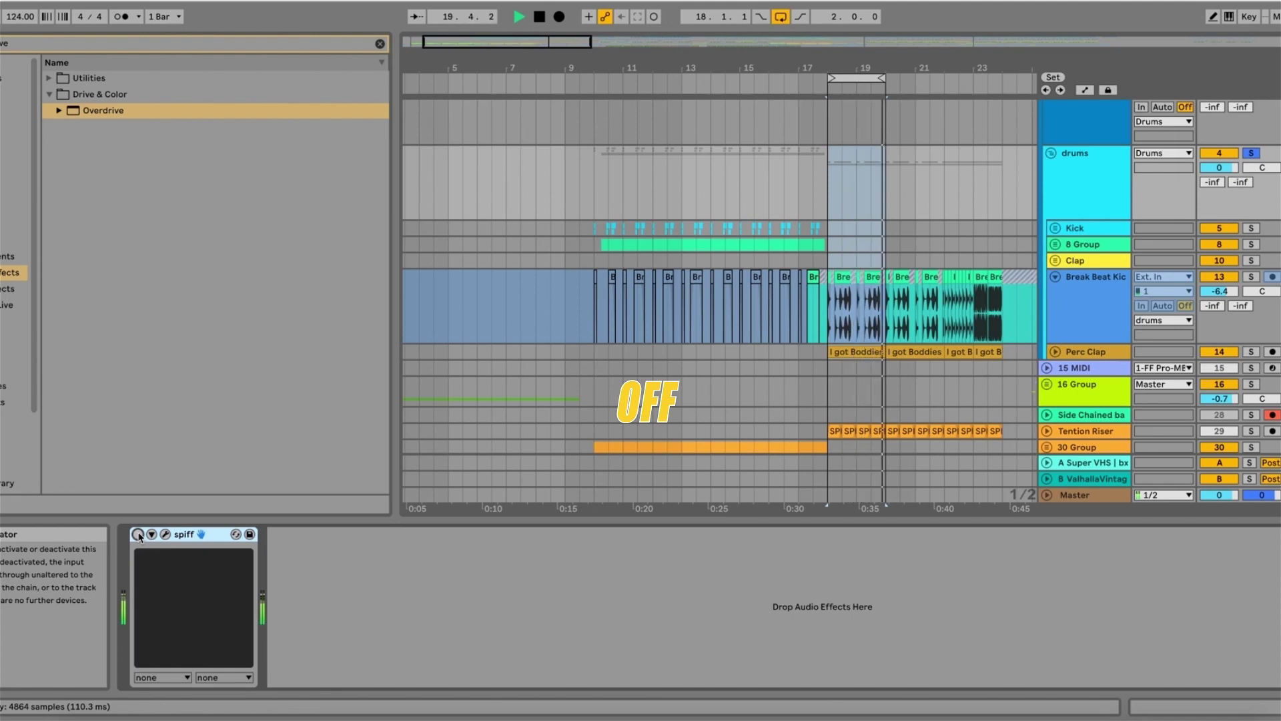
{"action": "left_click", "coordinate": [138, 534]}
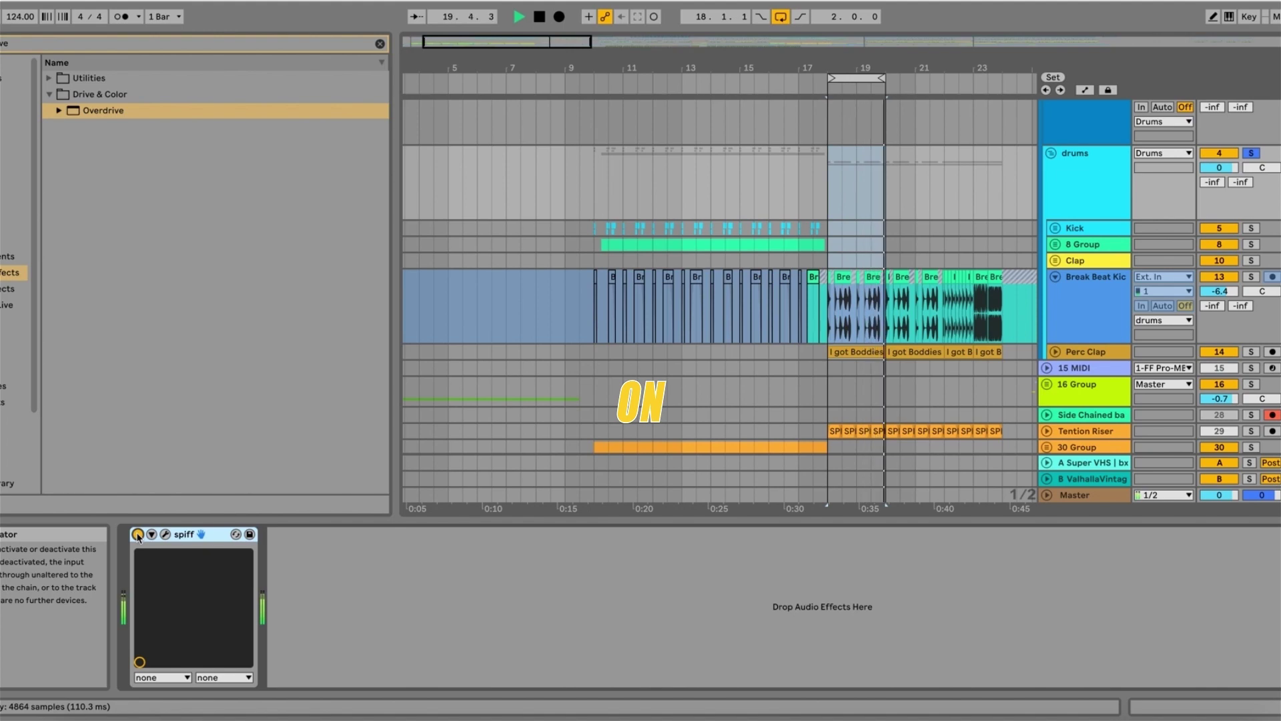
{"action": "key", "text": "space"}
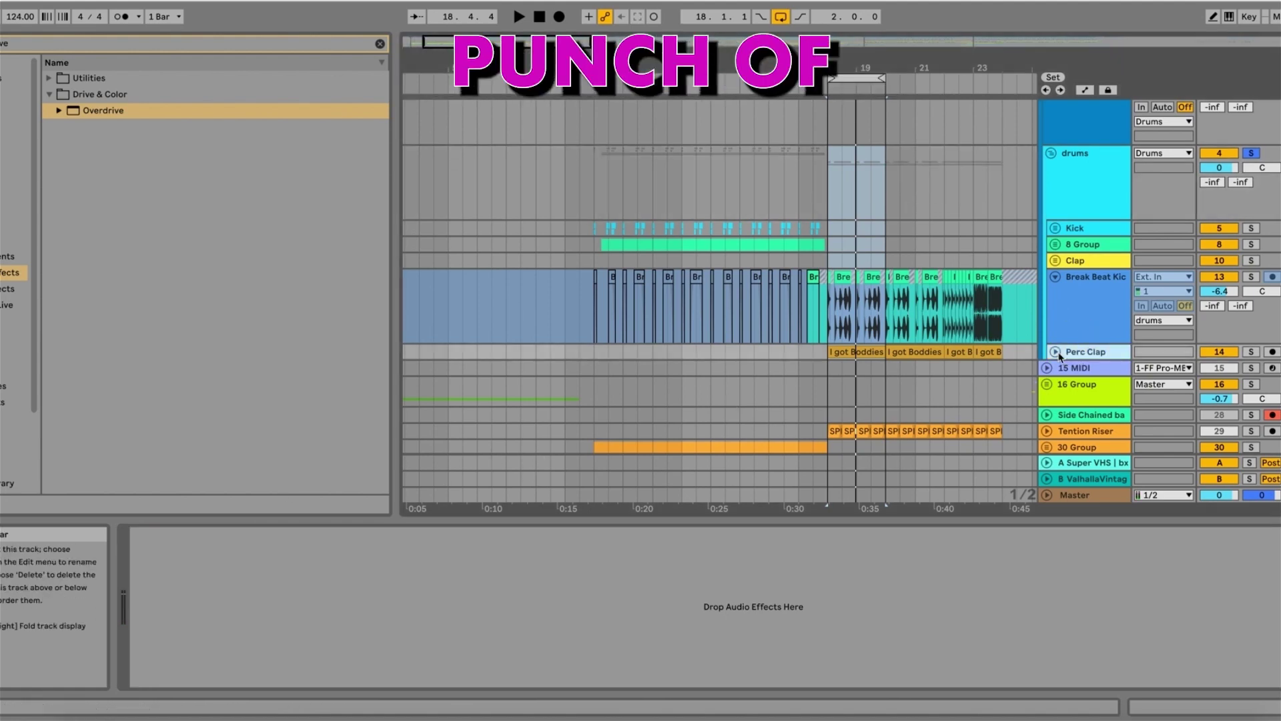
Unfold the Perc Clap track and select its first I got Boddies clip at bar 18.
{"action": "left_click", "coordinate": [1056, 353]}
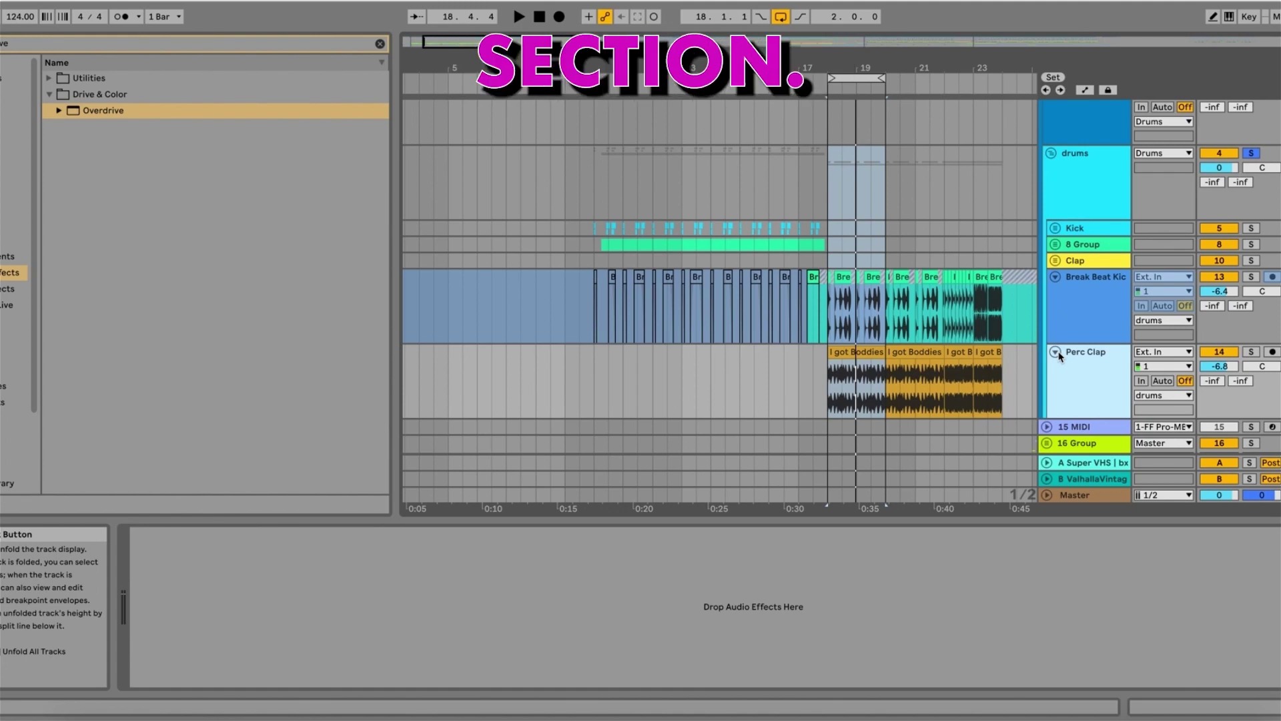
{"action": "left_click_drag", "start_coordinate": [854, 68], "coordinate": [861, 381]}
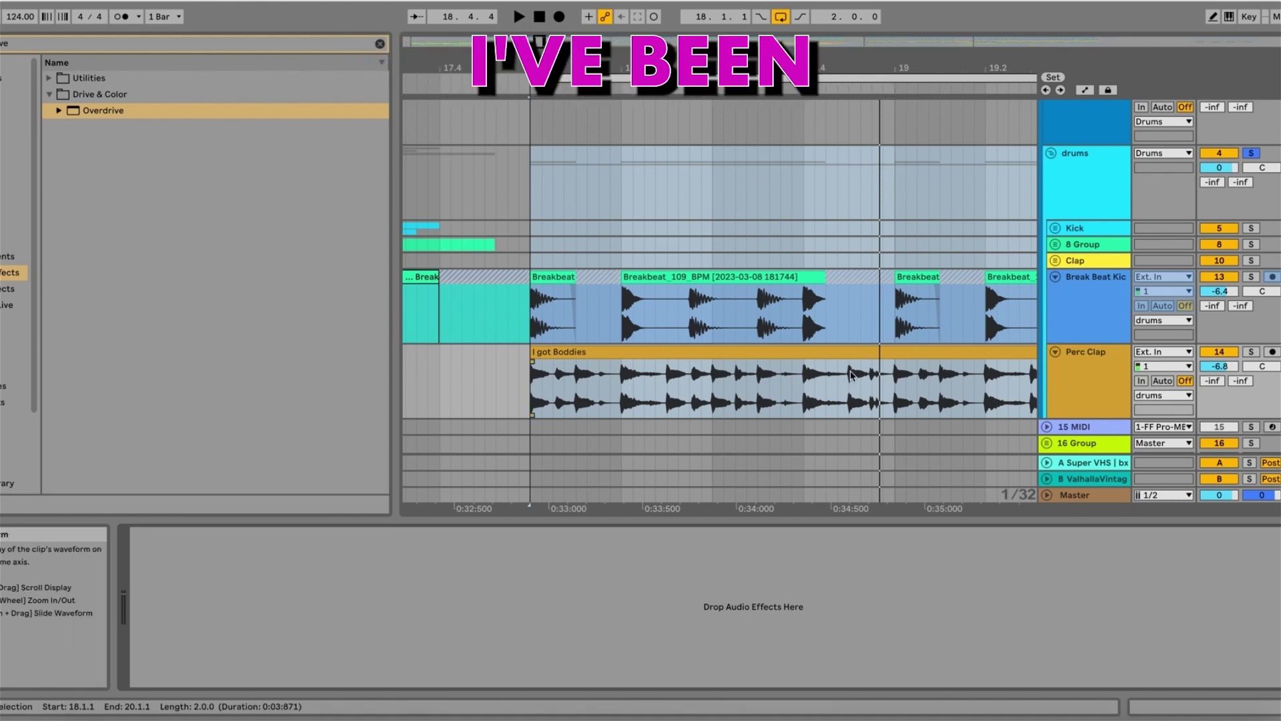
{"action": "left_click", "coordinate": [560, 352]}
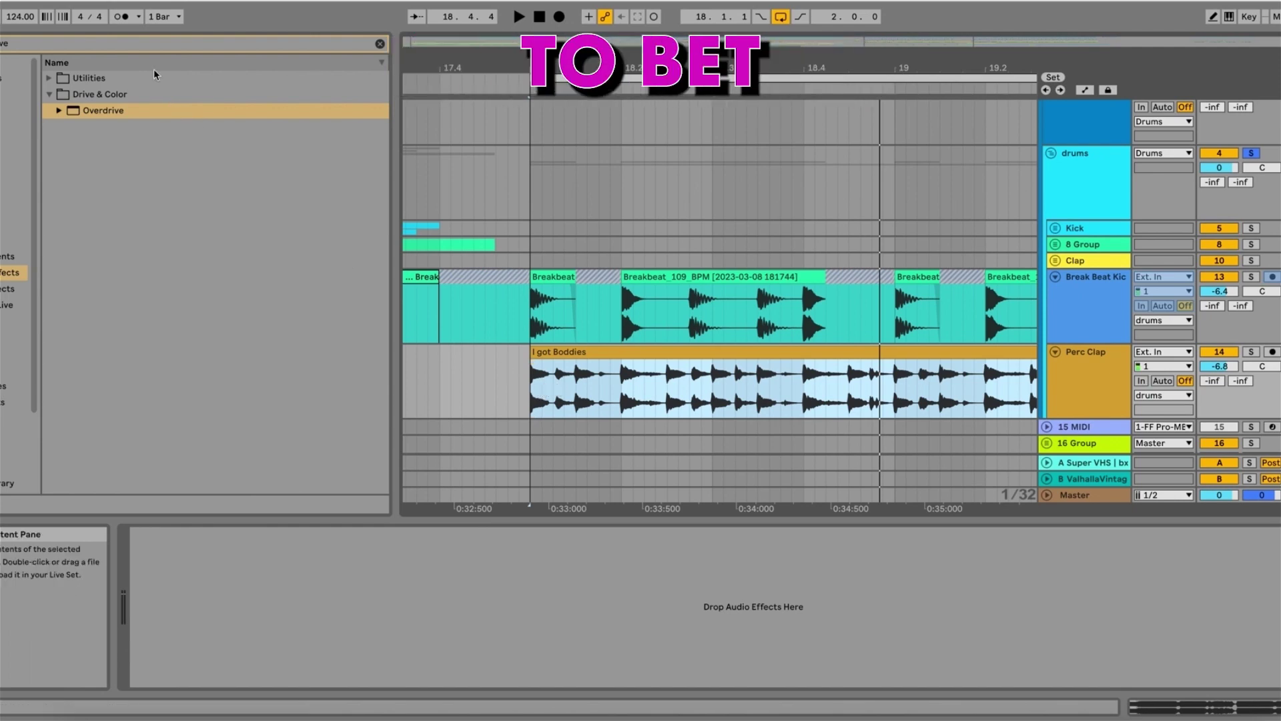
{"action": "left_click", "coordinate": [176, 43]}
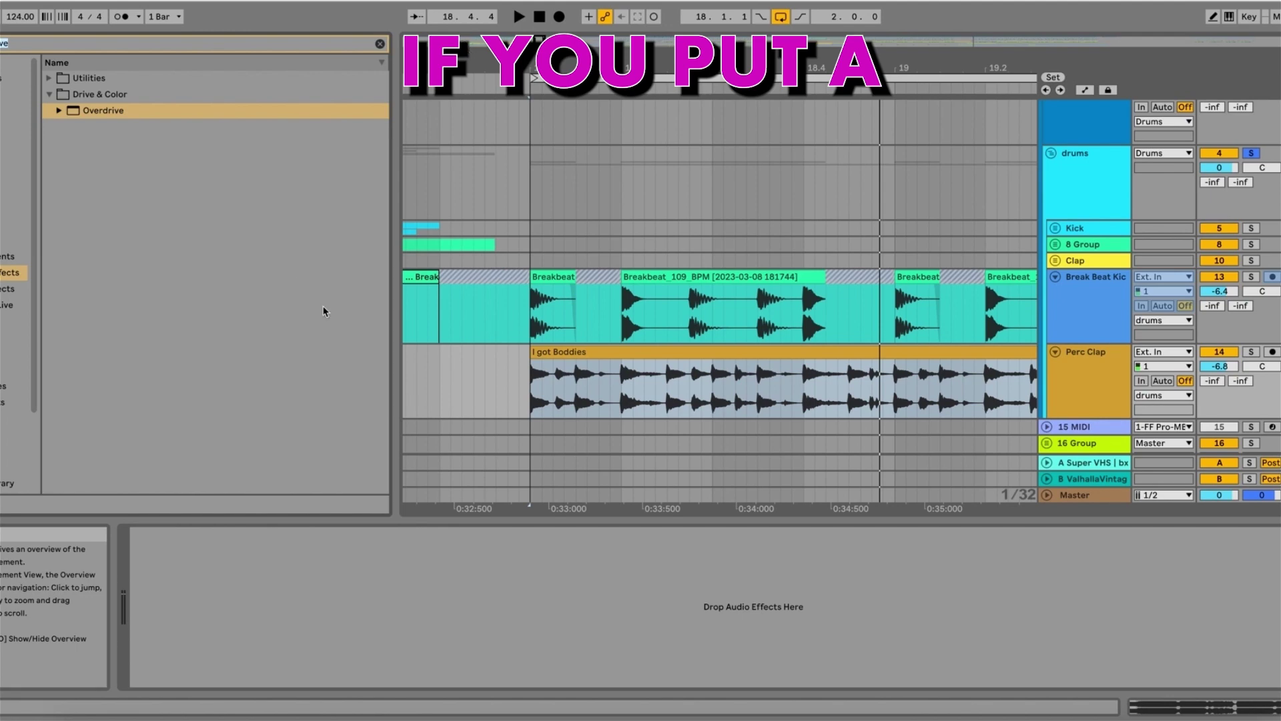
Split the I got Boddies clip on the Perc Clap track at 18.2, 18.4 and 19.2, in line with the breakbeat hits.
{"action": "left_click", "coordinate": [619, 395]}
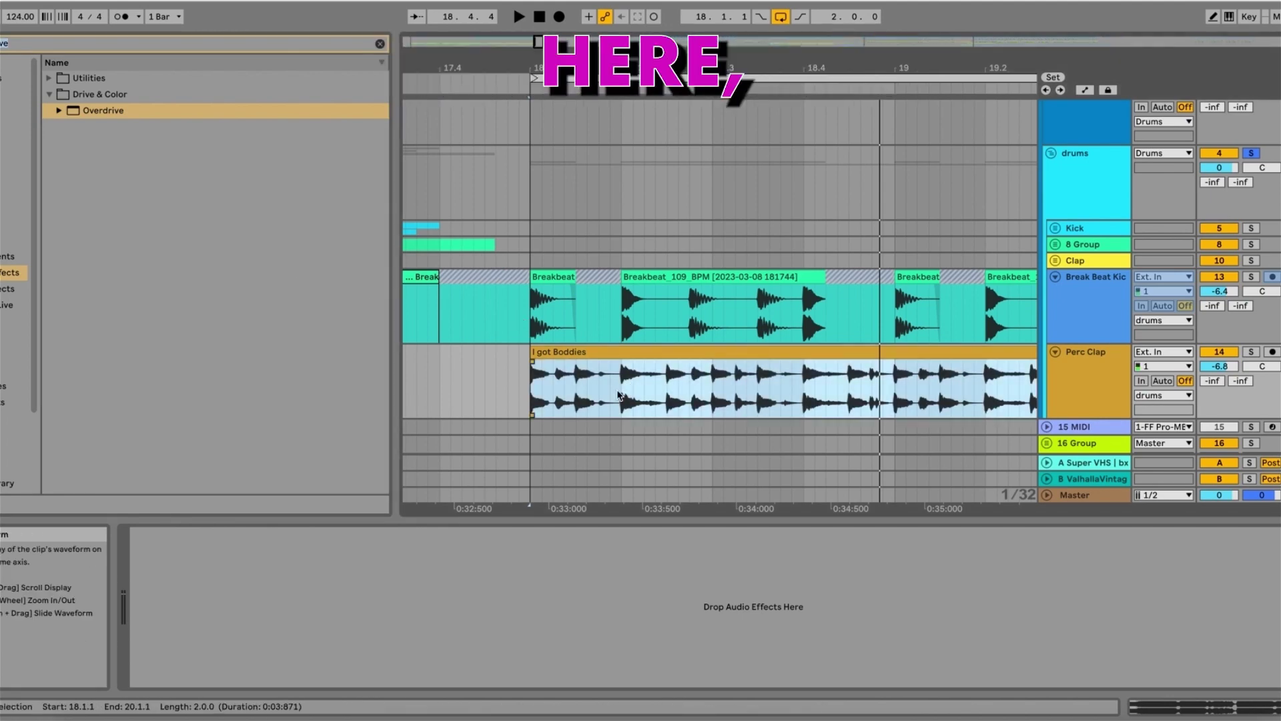
{"action": "left_click", "coordinate": [620, 398]}
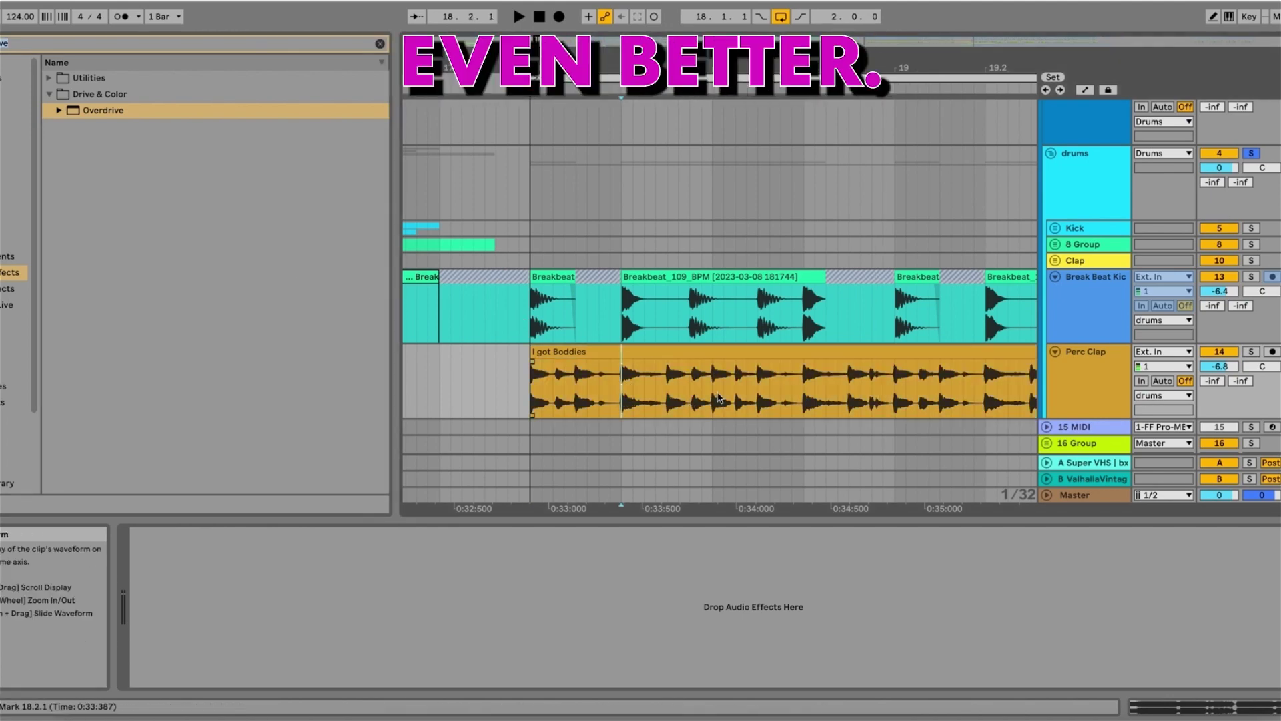
{"action": "left_click", "coordinate": [804, 382]}
{"action": "key", "text": "ctrl+e"}
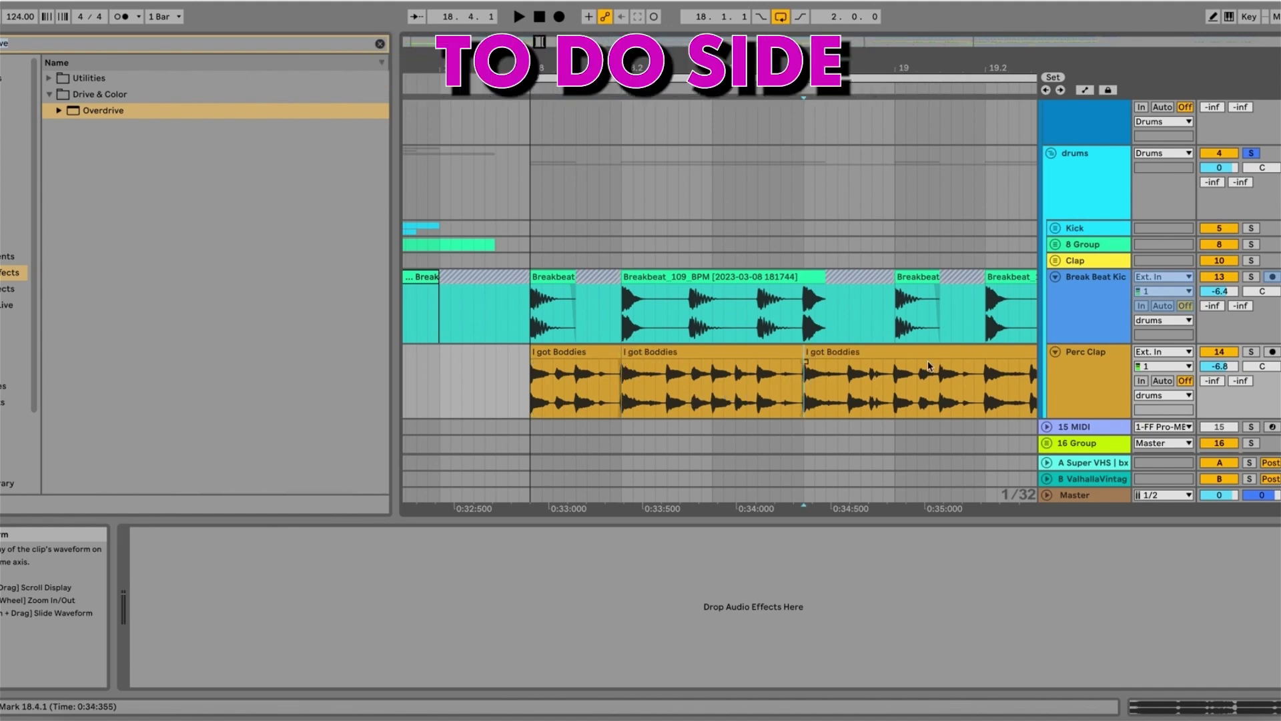
{"action": "left_click", "coordinate": [985, 382]}
{"action": "key", "text": "ctrl+e"}
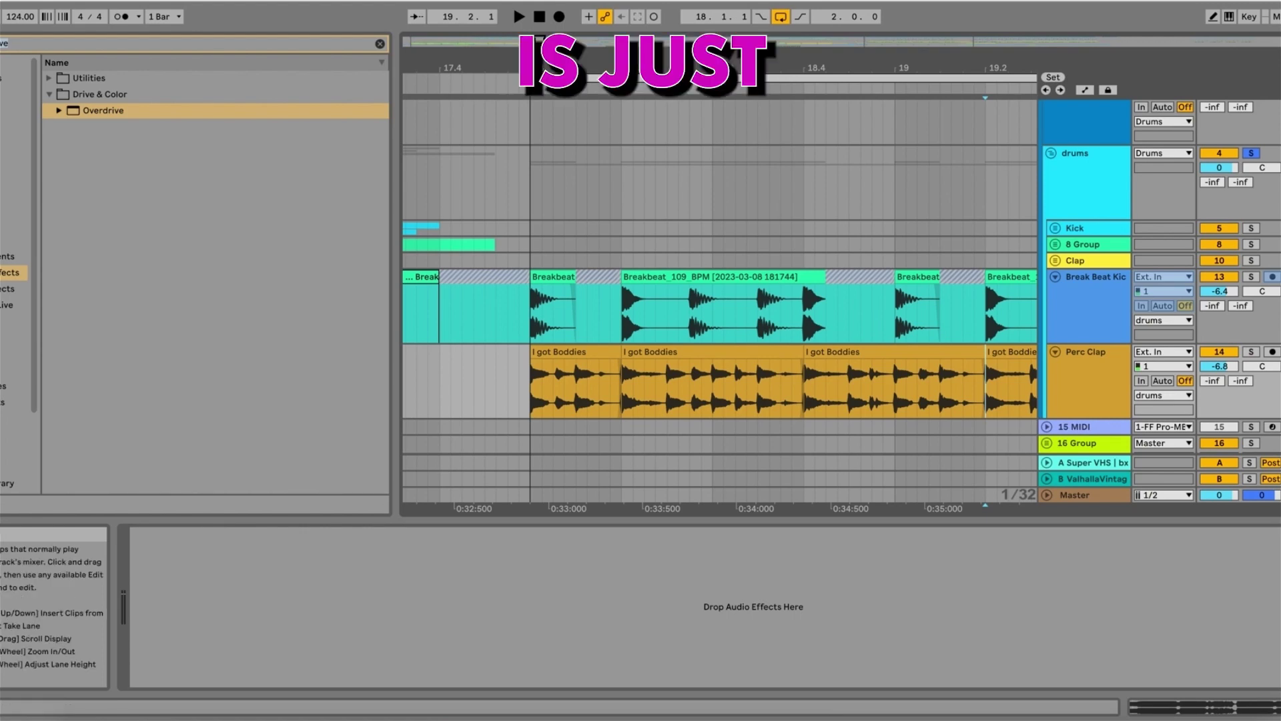
Add short fade-ins to the I got Boddies clips starting at 18 and 18.2.
{"action": "left_click_drag", "start_coordinate": [534, 71], "coordinate": [534, 88]}
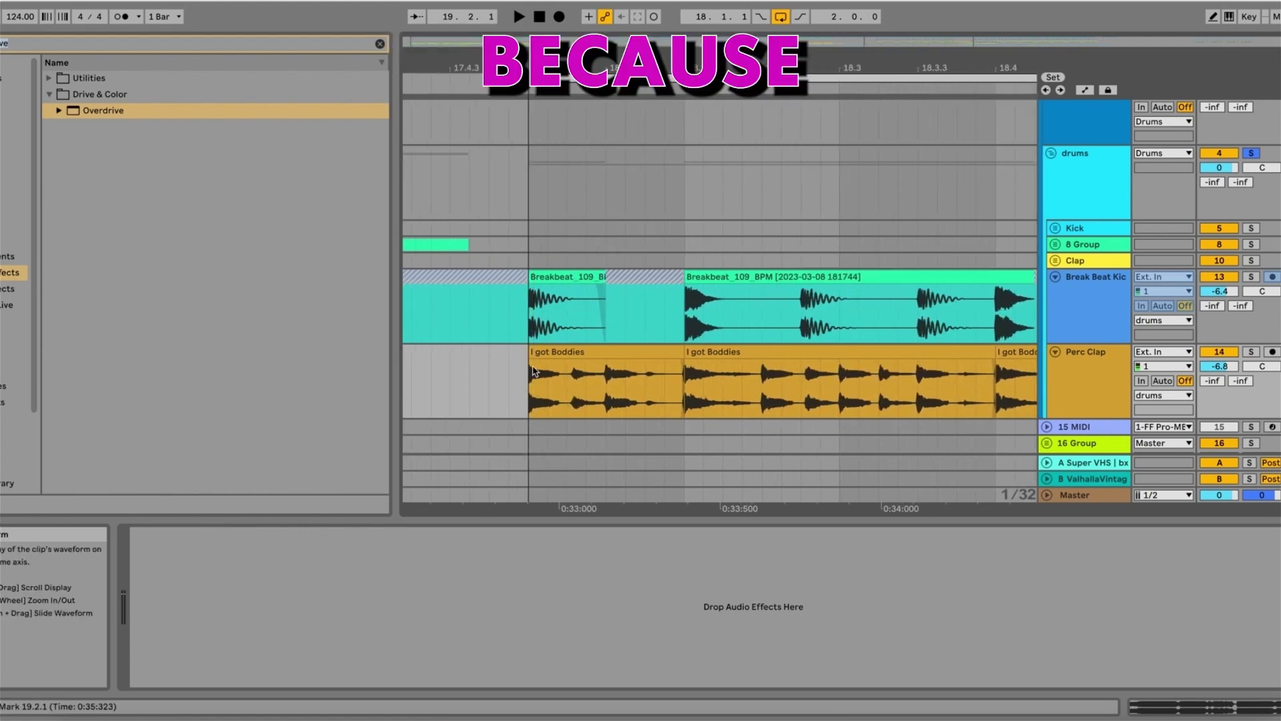
{"action": "left_click_drag", "start_coordinate": [531, 362], "coordinate": [538, 361]}
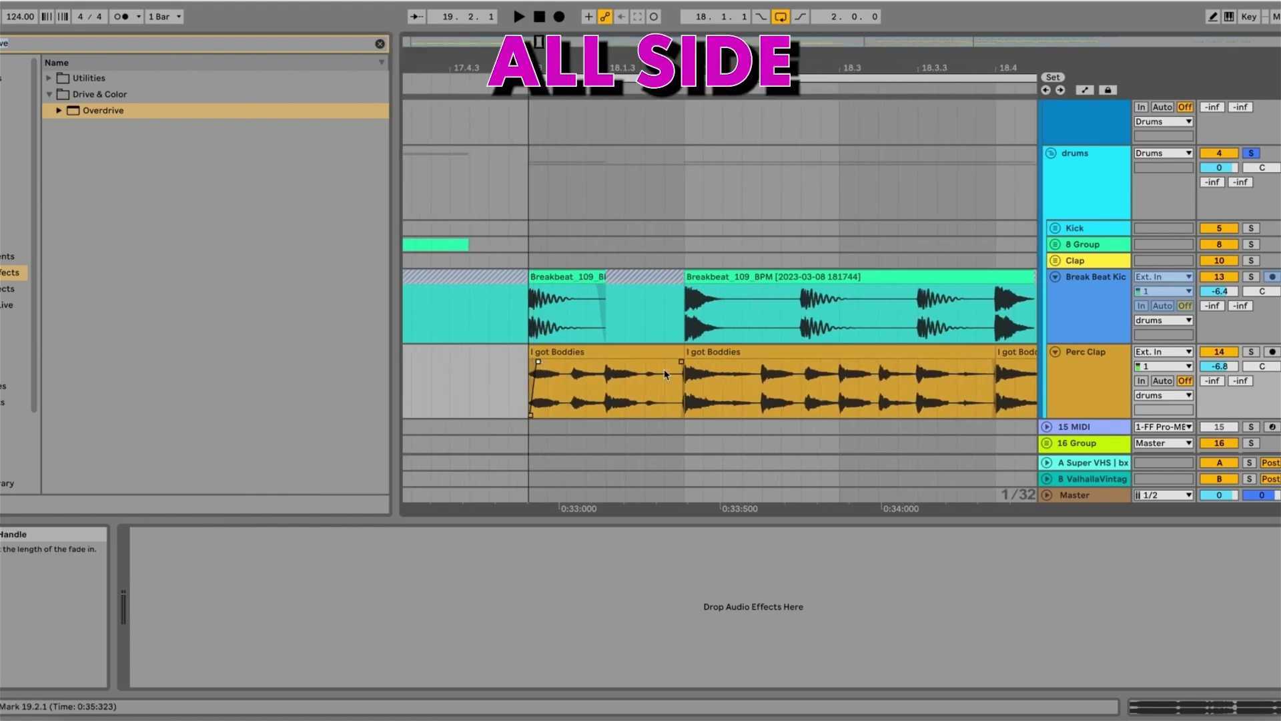
{"action": "left_click_drag", "start_coordinate": [688, 361], "coordinate": [696, 362]}
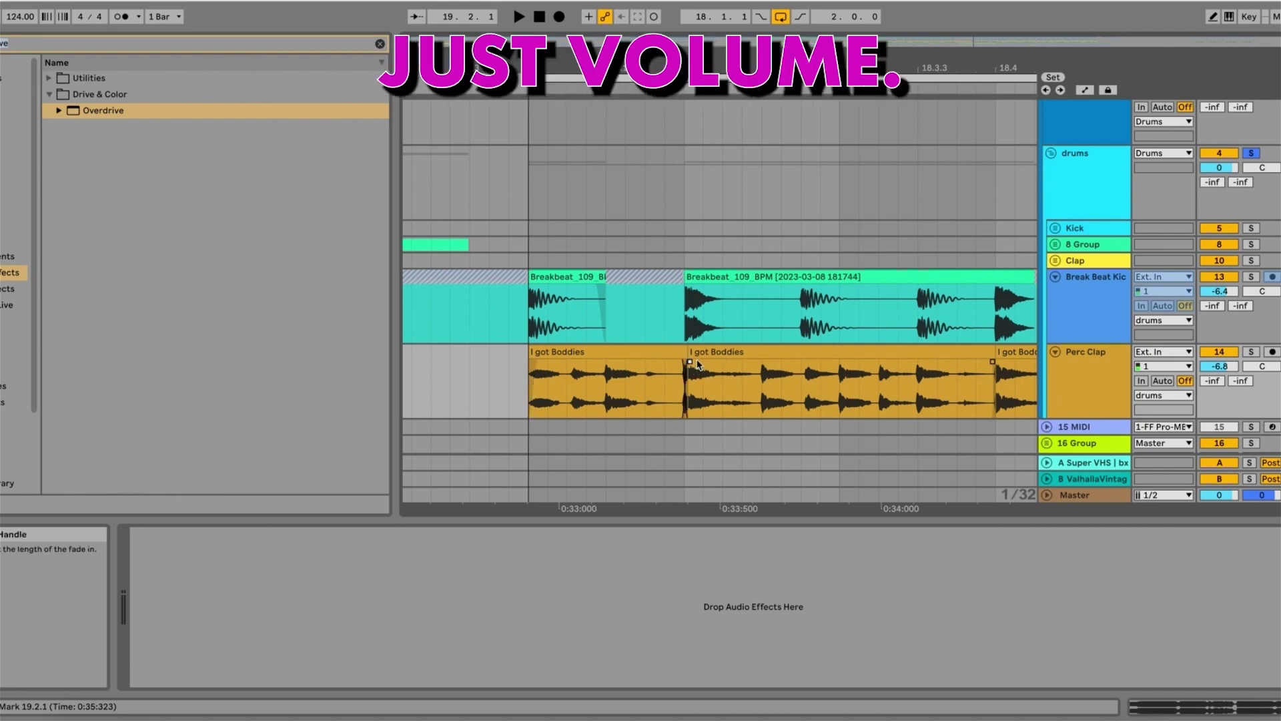
Adjust the edges of the first two I got Boddies clips to meet at 18.2, with a short fade-in on the second.
{"action": "left_click", "coordinate": [679, 355]}
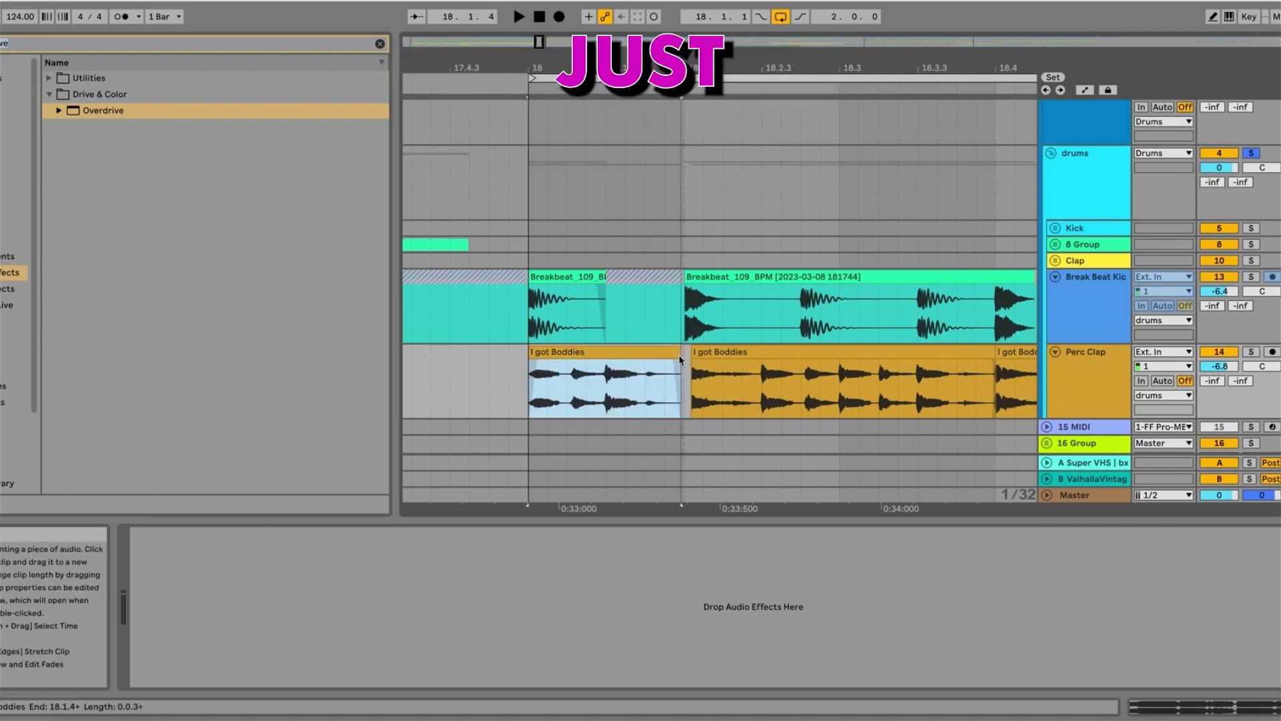
{"action": "left_click_drag", "start_coordinate": [694, 355], "coordinate": [685, 356]}
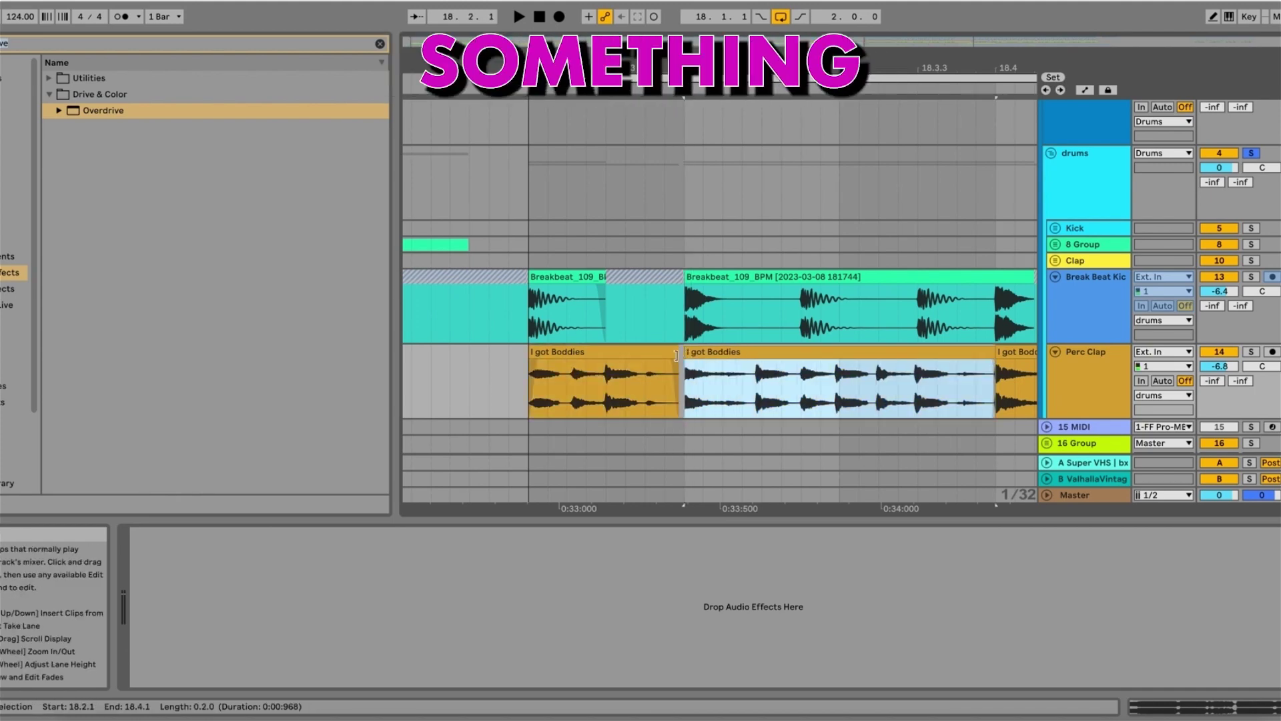
{"action": "left_click", "coordinate": [681, 354]}
{"action": "left_click", "coordinate": [687, 361]}
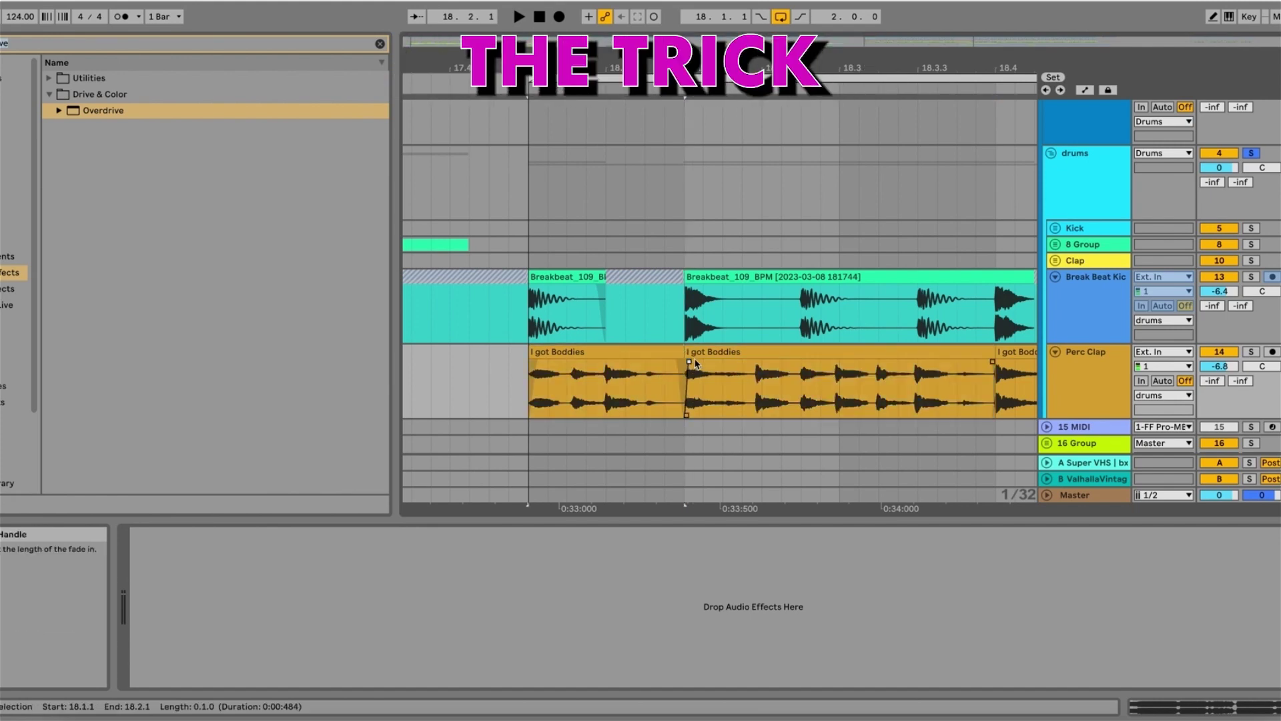
Trim the second I got Boddies clip to end just before 18.4, and add a short fade-in to the clip following it.
{"action": "left_click_drag", "start_coordinate": [1003, 361], "coordinate": [801, 363]}
{"action": "left_click", "coordinate": [790, 353]}
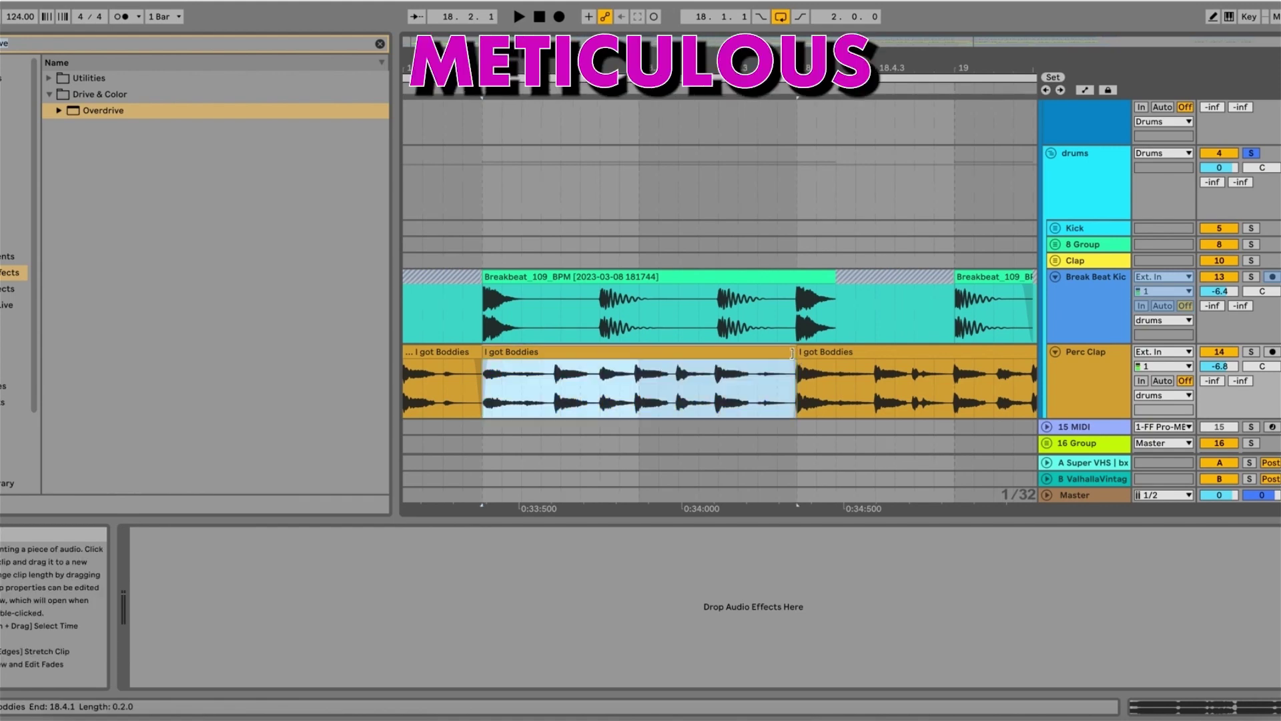
{"action": "left_click", "coordinate": [809, 364]}
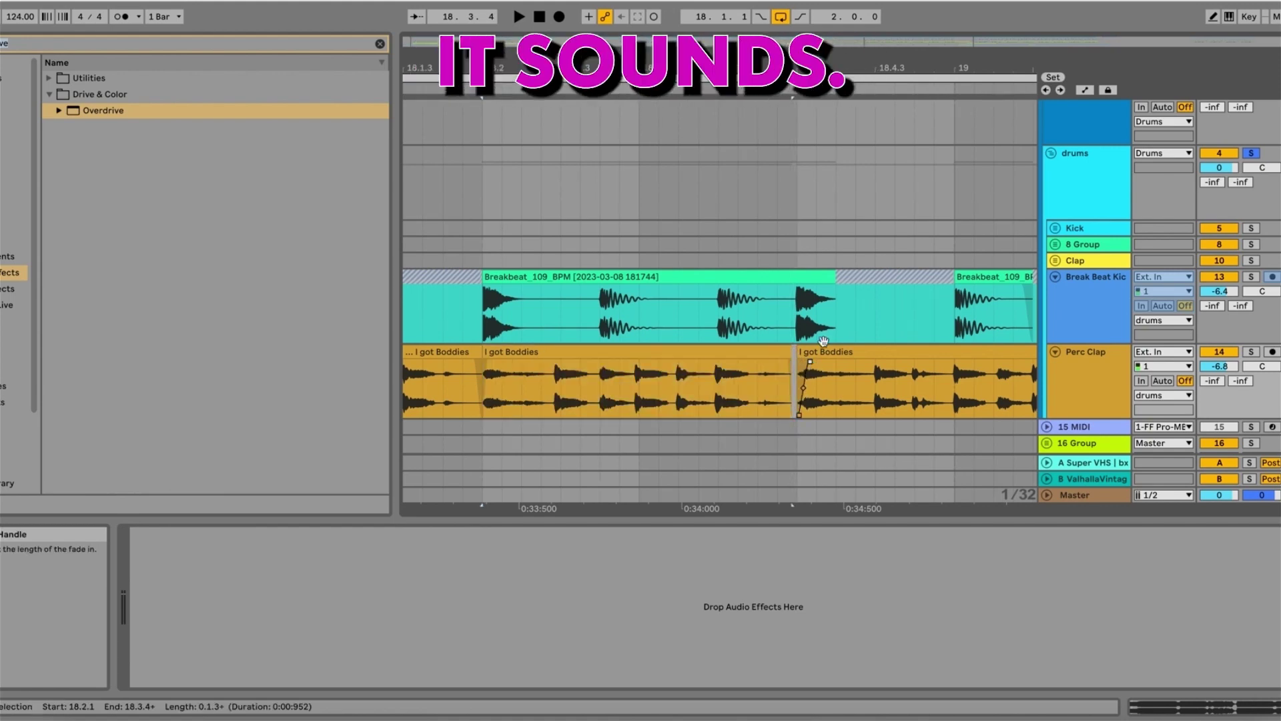
Trim the third I got Boddies clip to end just before 19.2, and add a short fade-in to the clip following it.
{"action": "left_click_drag", "start_coordinate": [981, 65], "coordinate": [597, 40]}
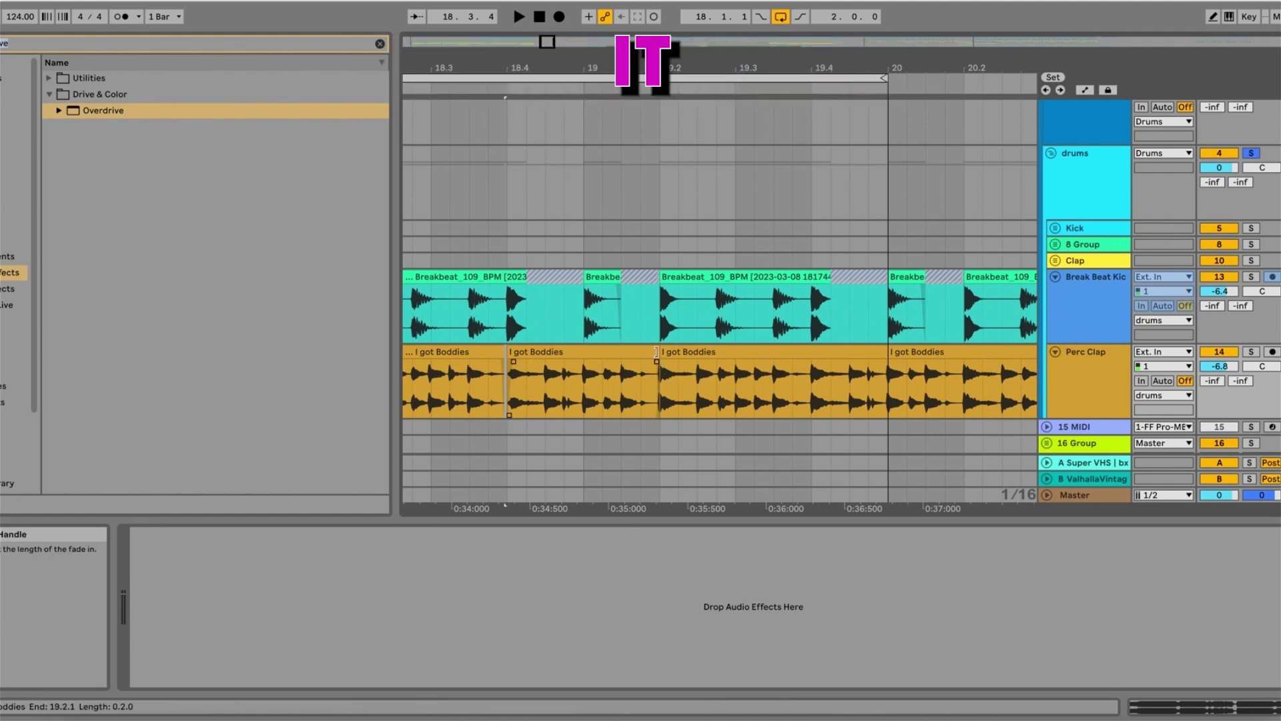
{"action": "left_click", "coordinate": [653, 352]}
{"action": "left_click_drag", "start_coordinate": [653, 353], "coordinate": [649, 353]}
{"action": "left_click", "coordinate": [664, 368]}
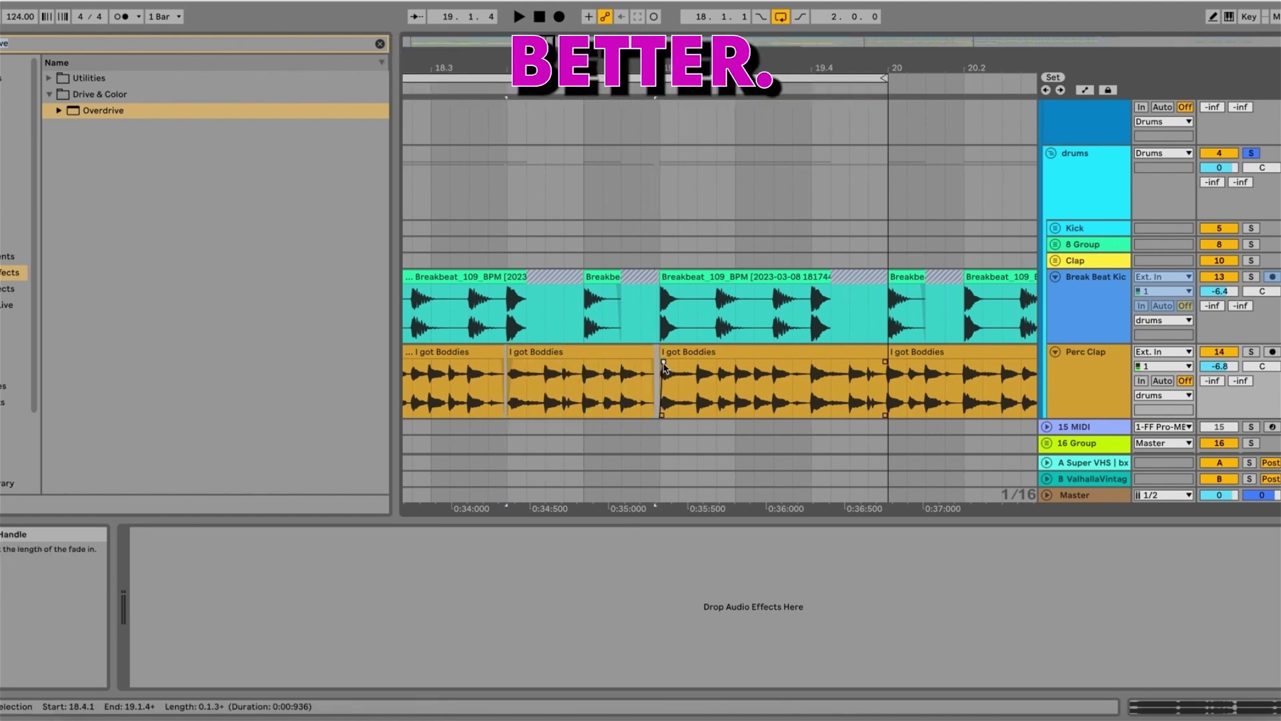
Split the I got Boddies clip on the Perc Clap track at 19.4, and adjust the end of the clip before the cut.
{"action": "left_click", "coordinate": [811, 377]}
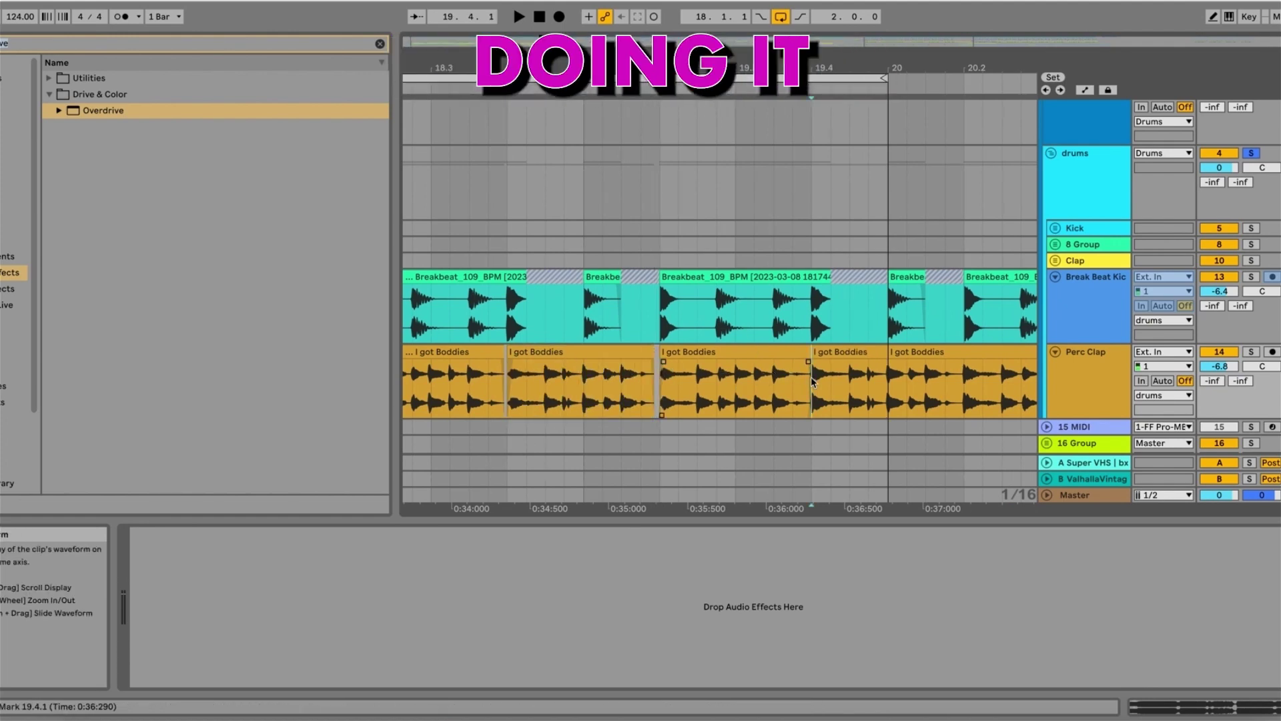
{"action": "key", "text": "ctrl+e"}
{"action": "left_click", "coordinate": [808, 353]}
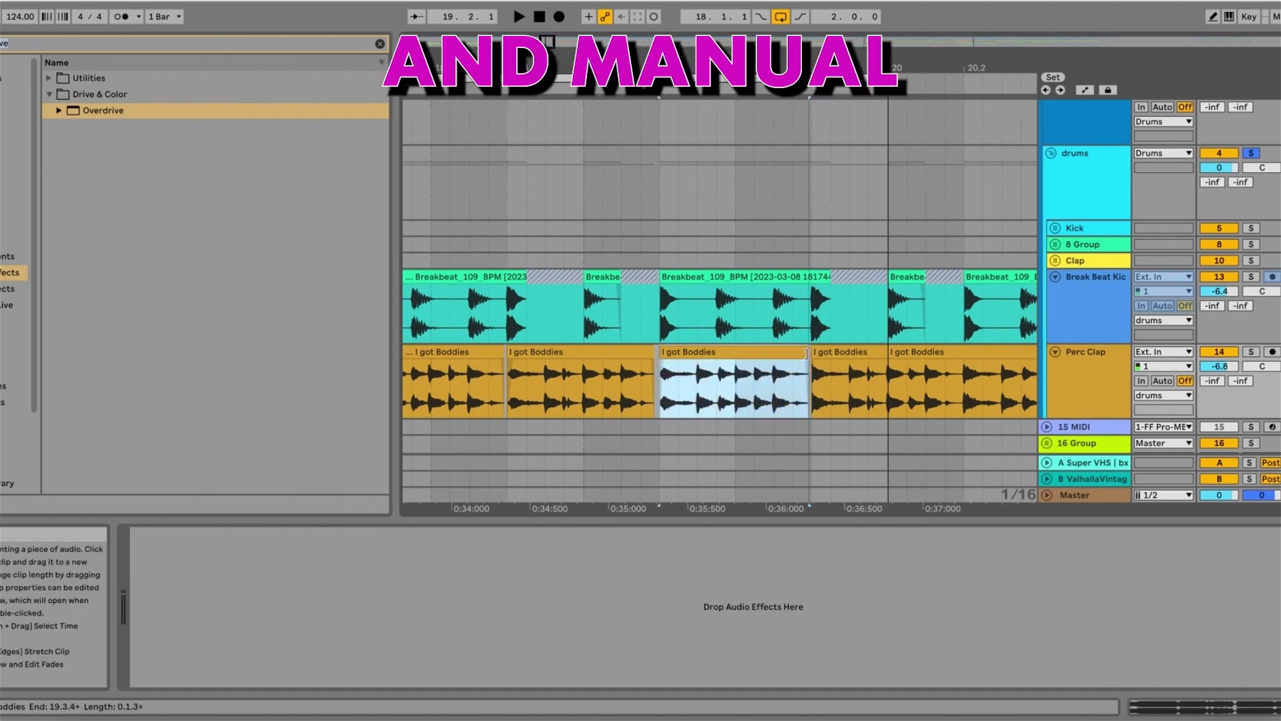
{"action": "left_click", "coordinate": [813, 363]}
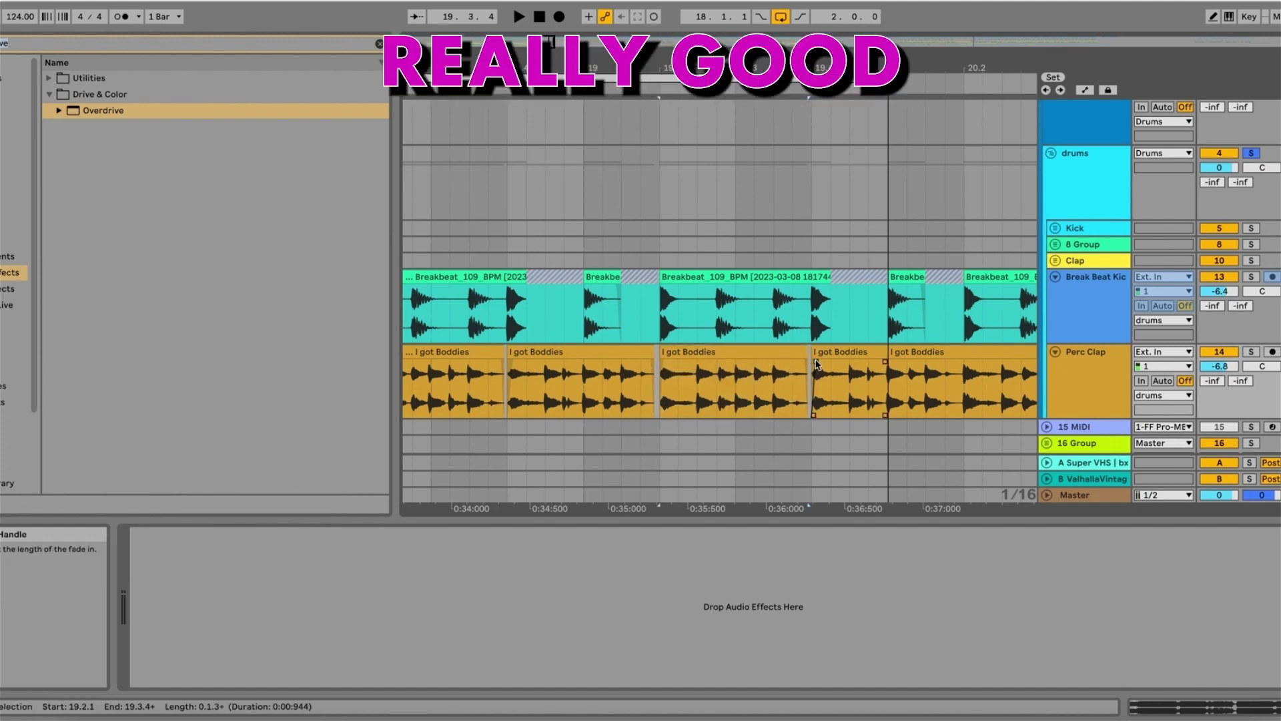
{"action": "left_click", "coordinate": [807, 374]}
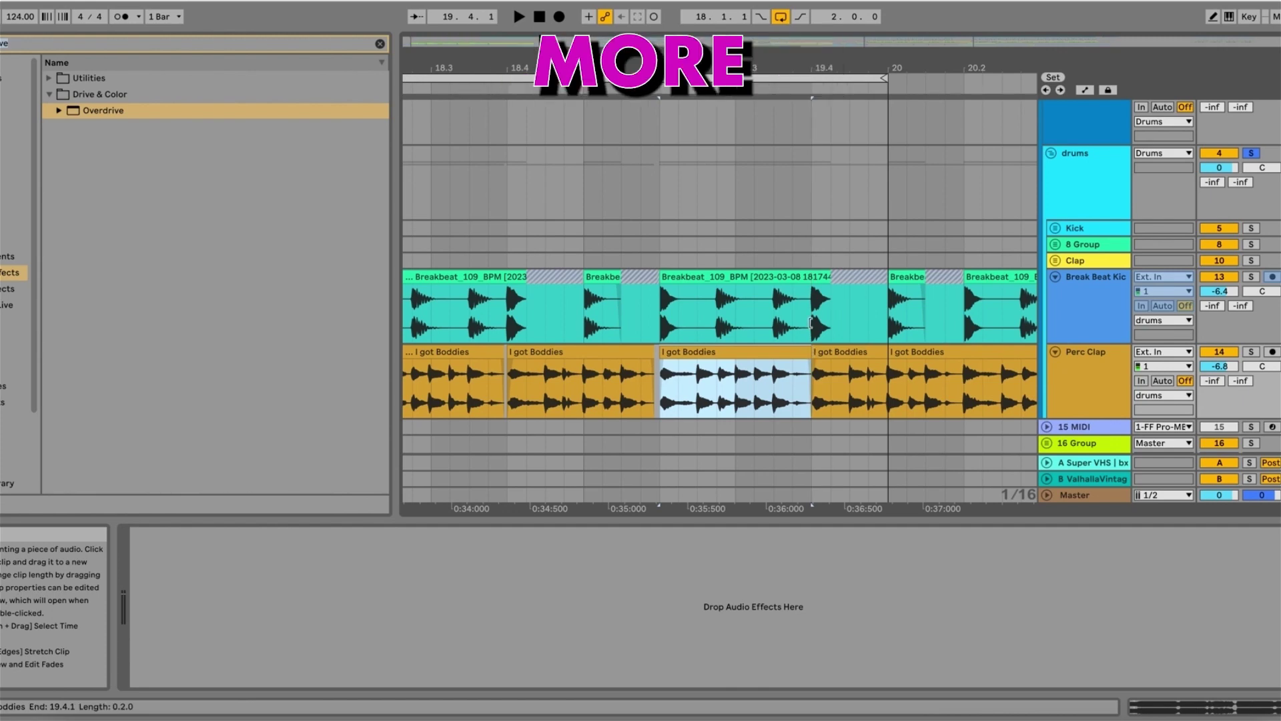
Play the loop from bar 18 with the Perc Clap fades, and compare it with the original unsplit clip without fades.
{"action": "left_click_drag", "start_coordinate": [574, 508], "coordinate": [718, 246]}
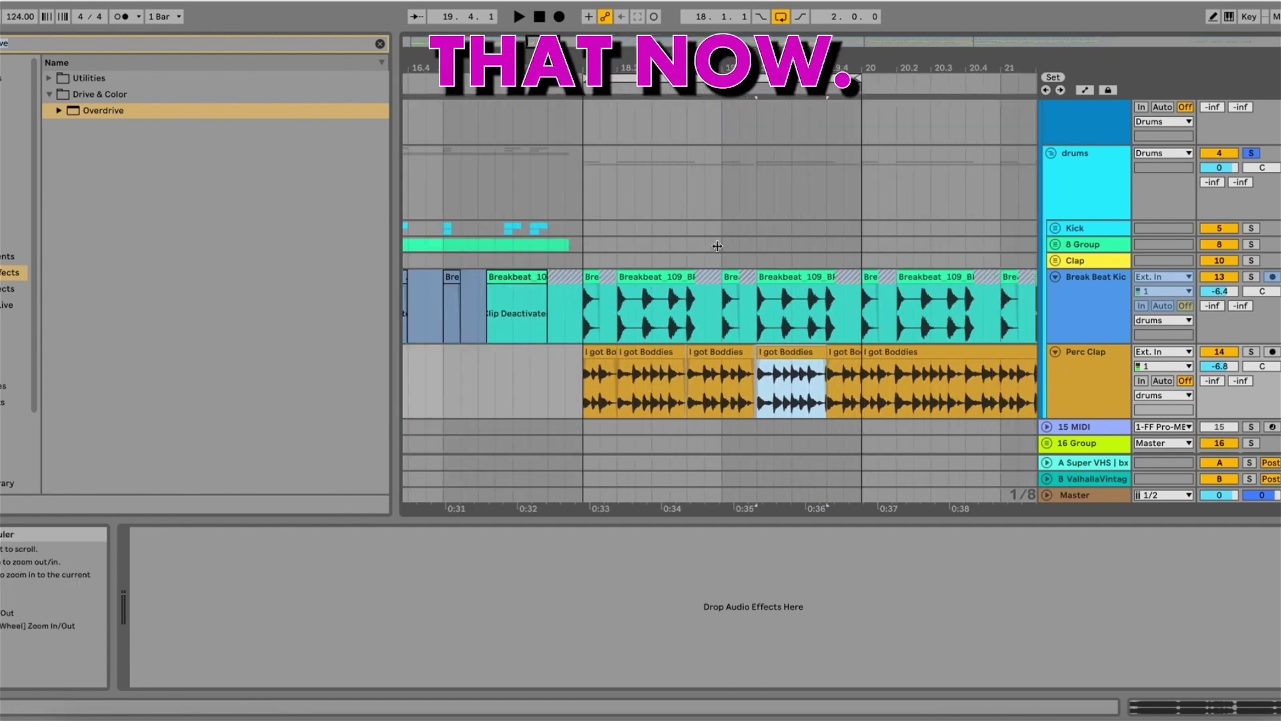
{"action": "left_click", "coordinate": [585, 383]}
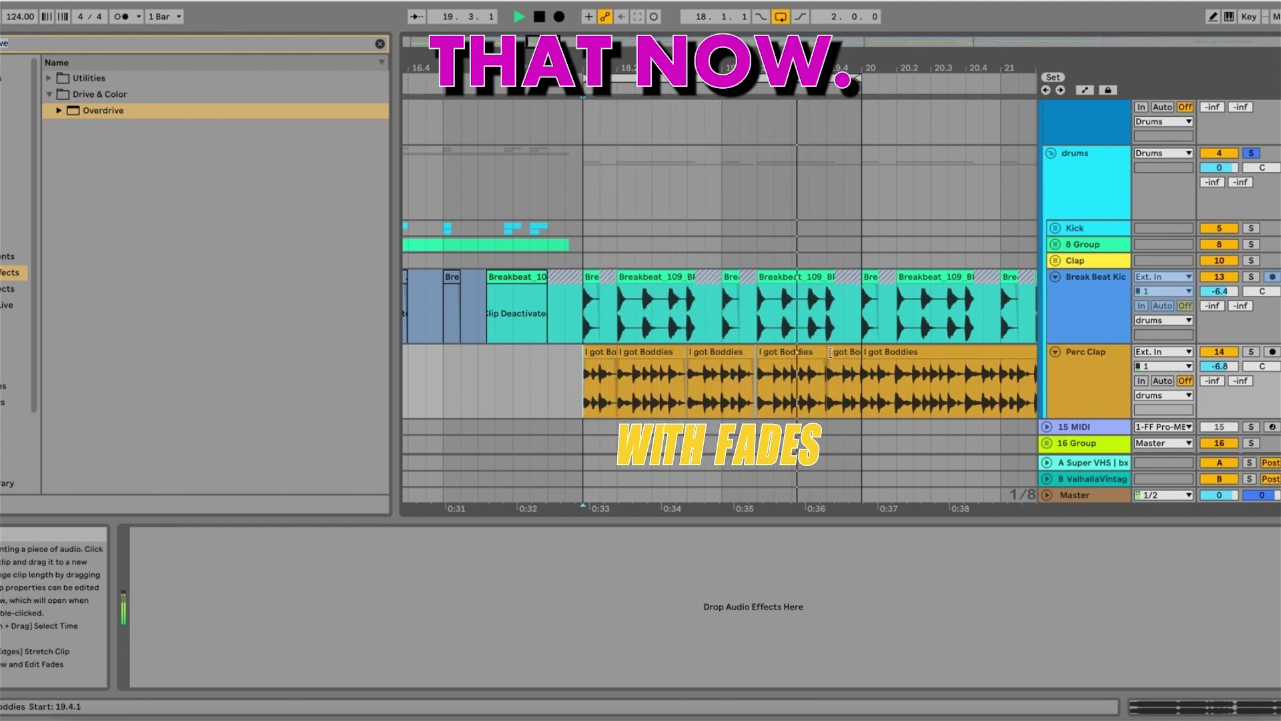
{"action": "left_click_drag", "start_coordinate": [833, 357], "coordinate": [586, 383]}
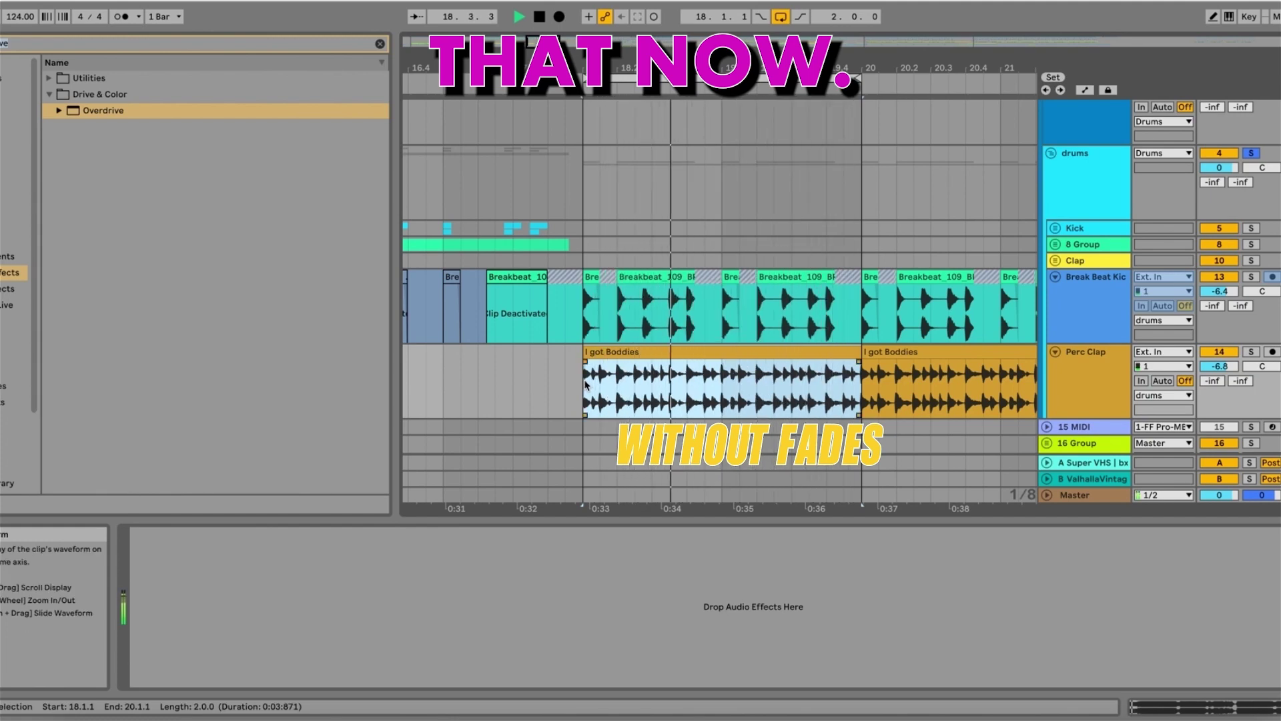
{"action": "key", "text": "space"}
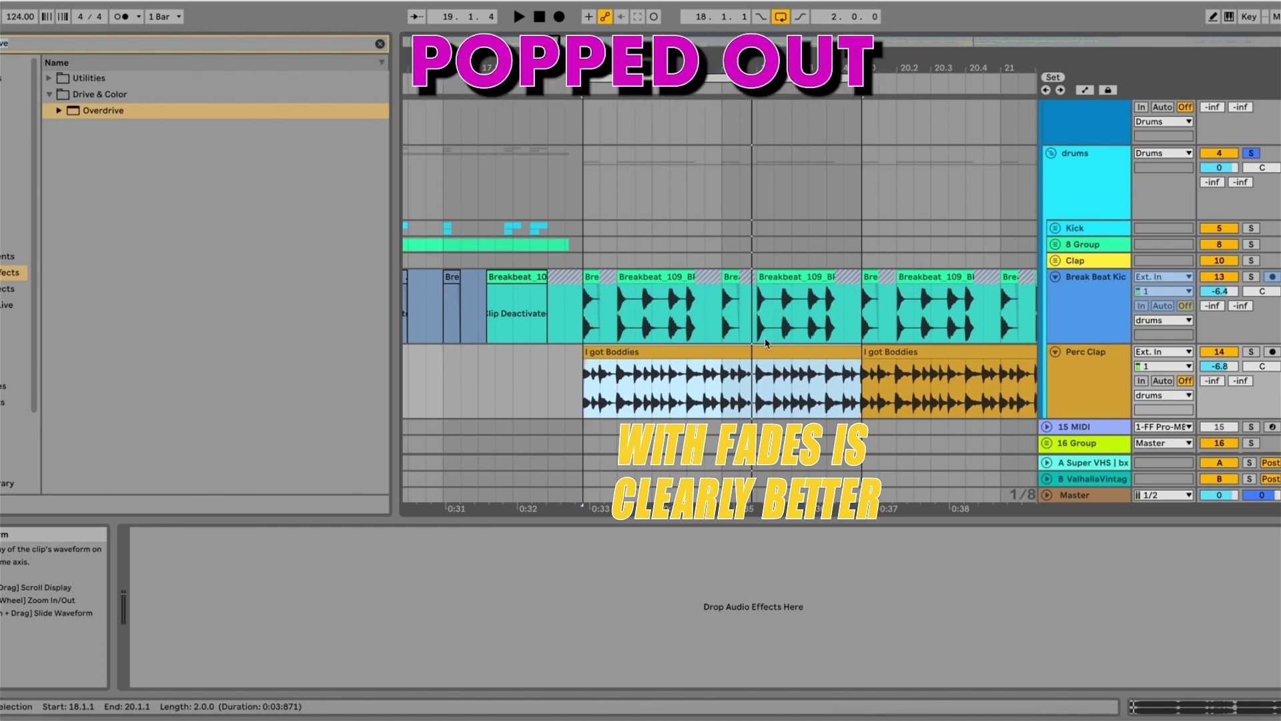
Unfold the 2 Audio track and solo it in place of the drums group.
{"action": "scroll", "coordinate": [1037, 212], "scroll_direction": "down", "scroll_amount": 3}
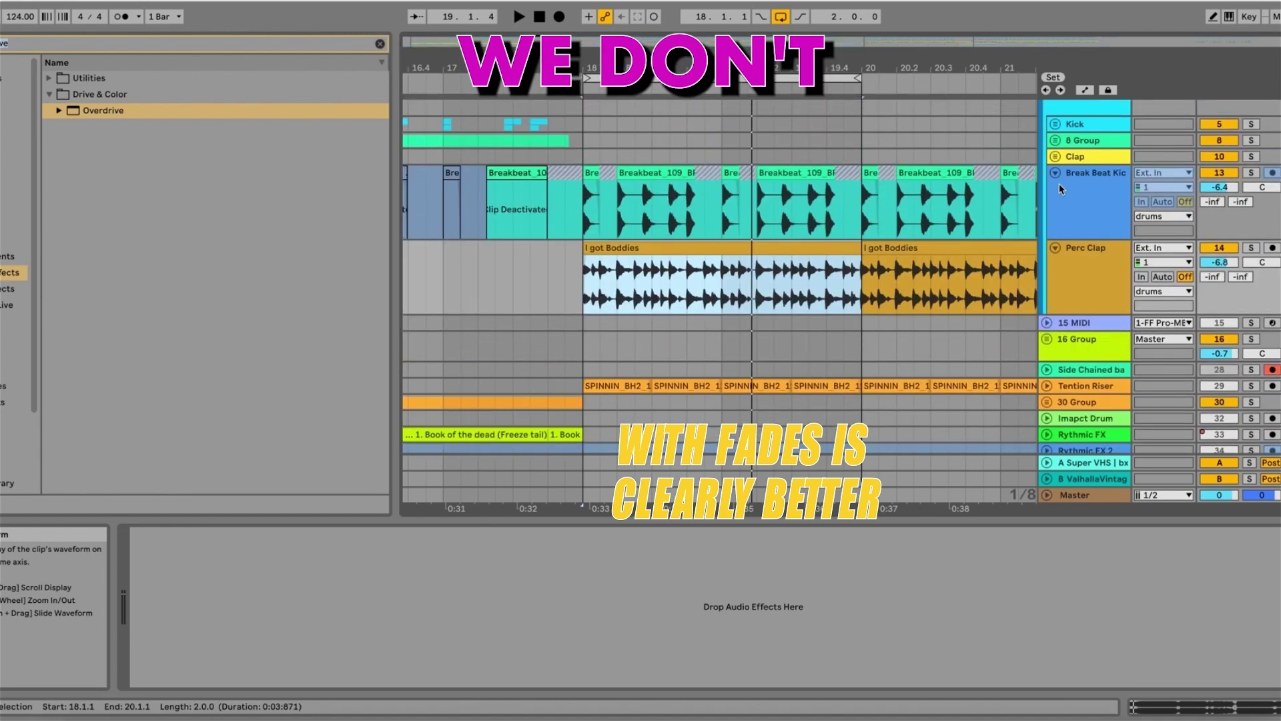
{"action": "scroll", "coordinate": [1044, 187], "scroll_direction": "up", "scroll_amount": 6}
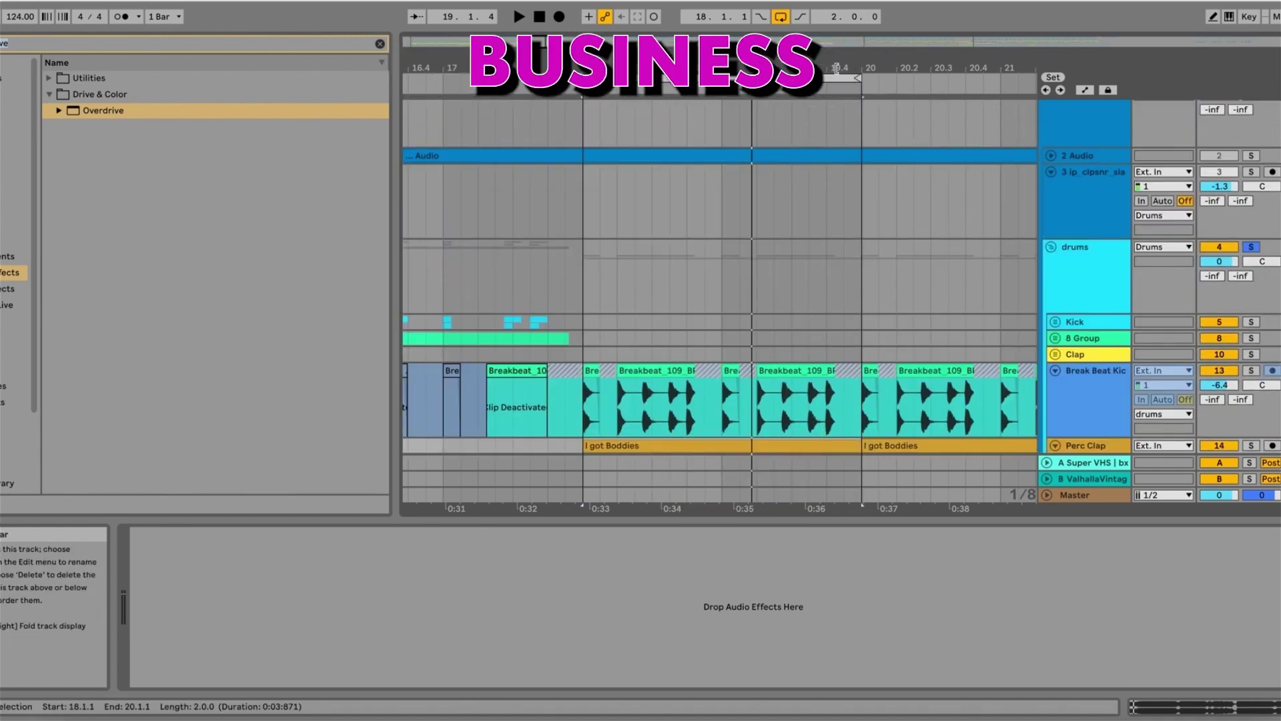
{"action": "left_click", "coordinate": [1050, 156]}
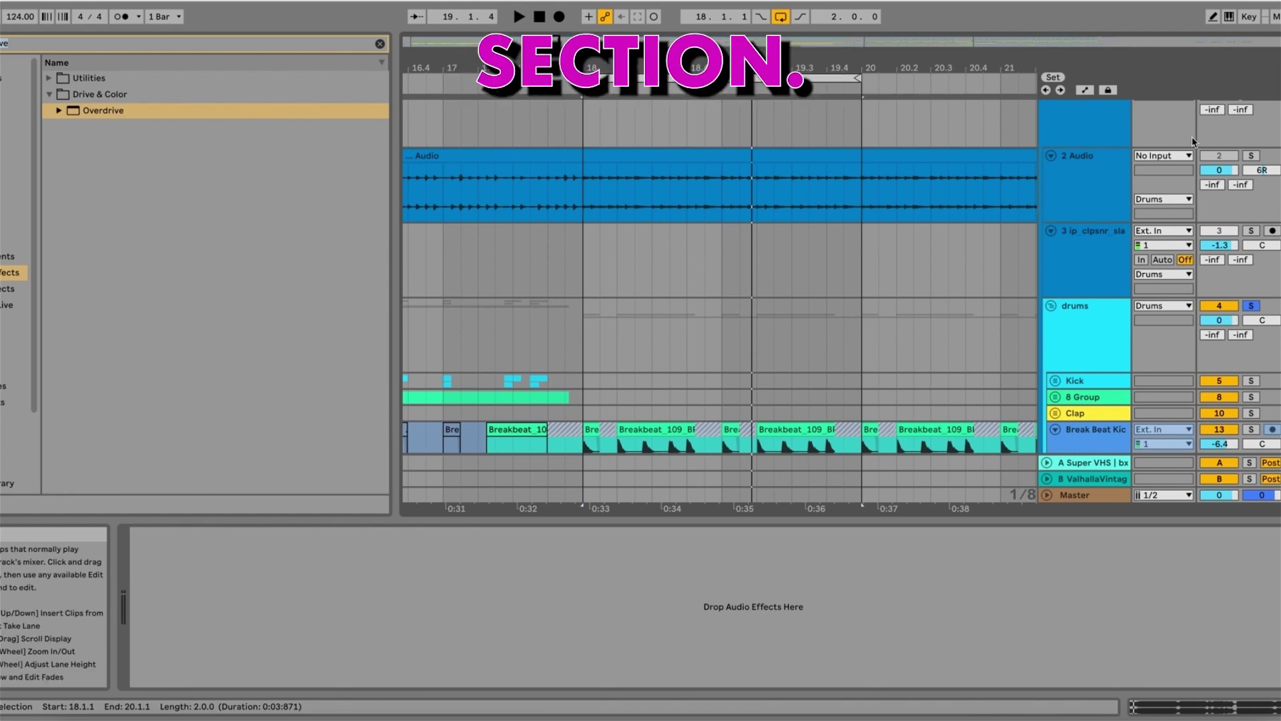
{"action": "left_click", "coordinate": [1219, 155]}
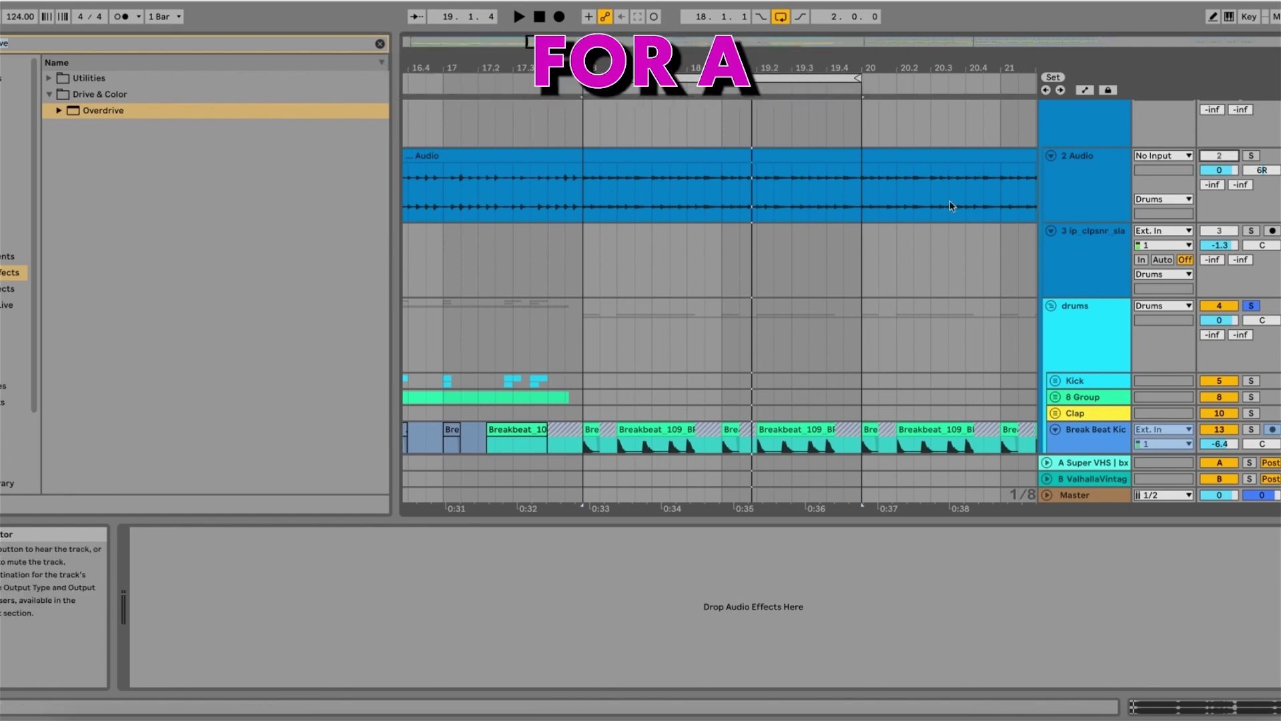
{"action": "left_click", "coordinate": [1252, 156]}
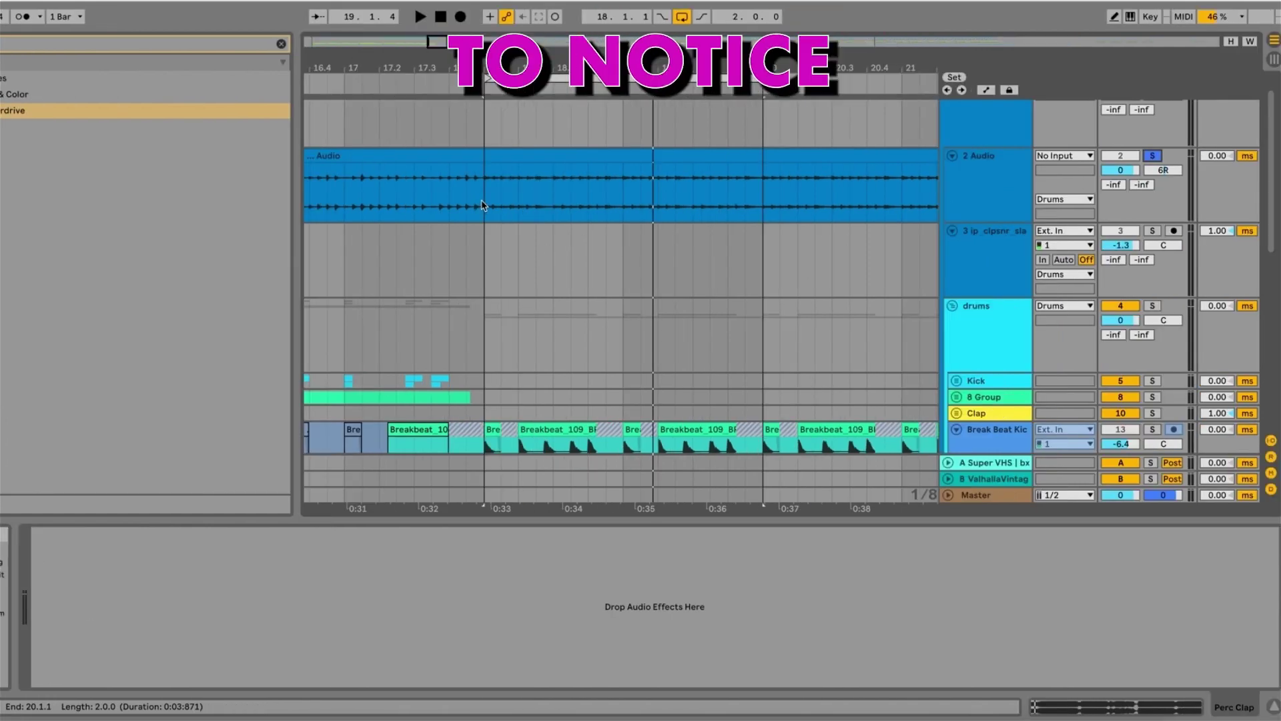
Play the 2 Audio track from bar 18 and turn on the spectrum analyzer in its EQ Eight.
{"action": "left_click", "coordinate": [582, 204]}
{"action": "key", "text": "space"}
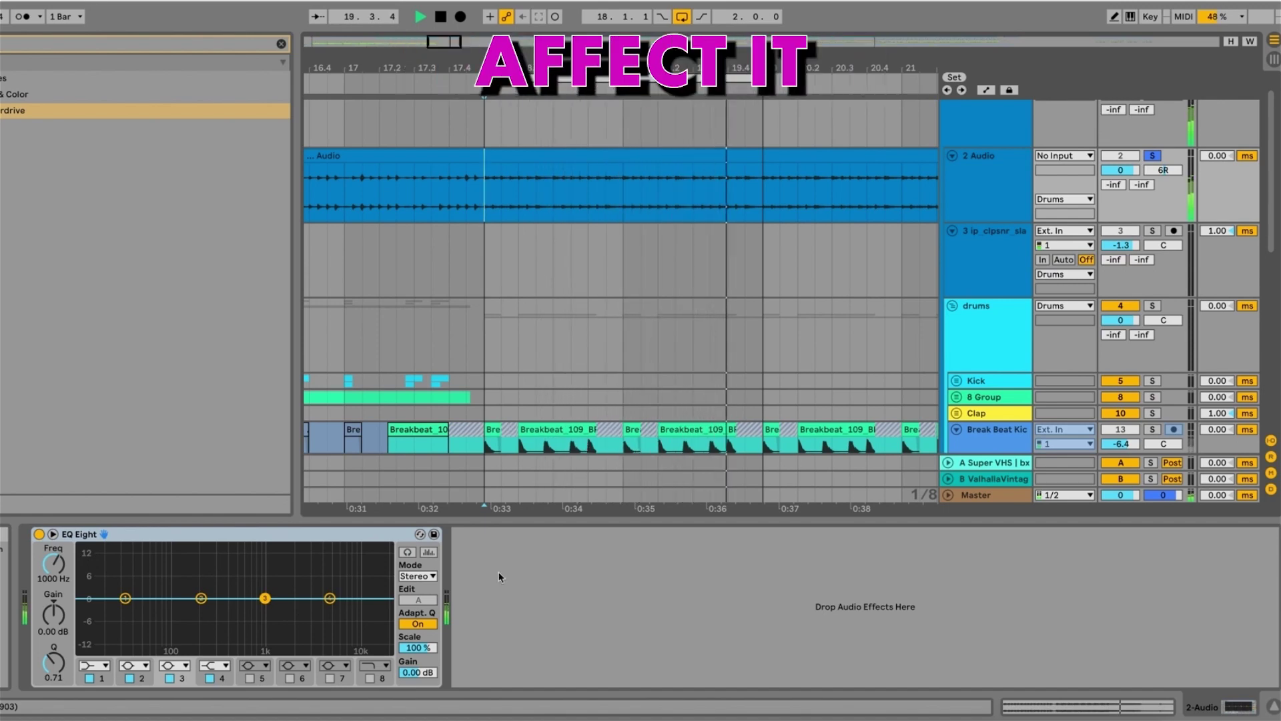
{"action": "left_click", "coordinate": [429, 552]}
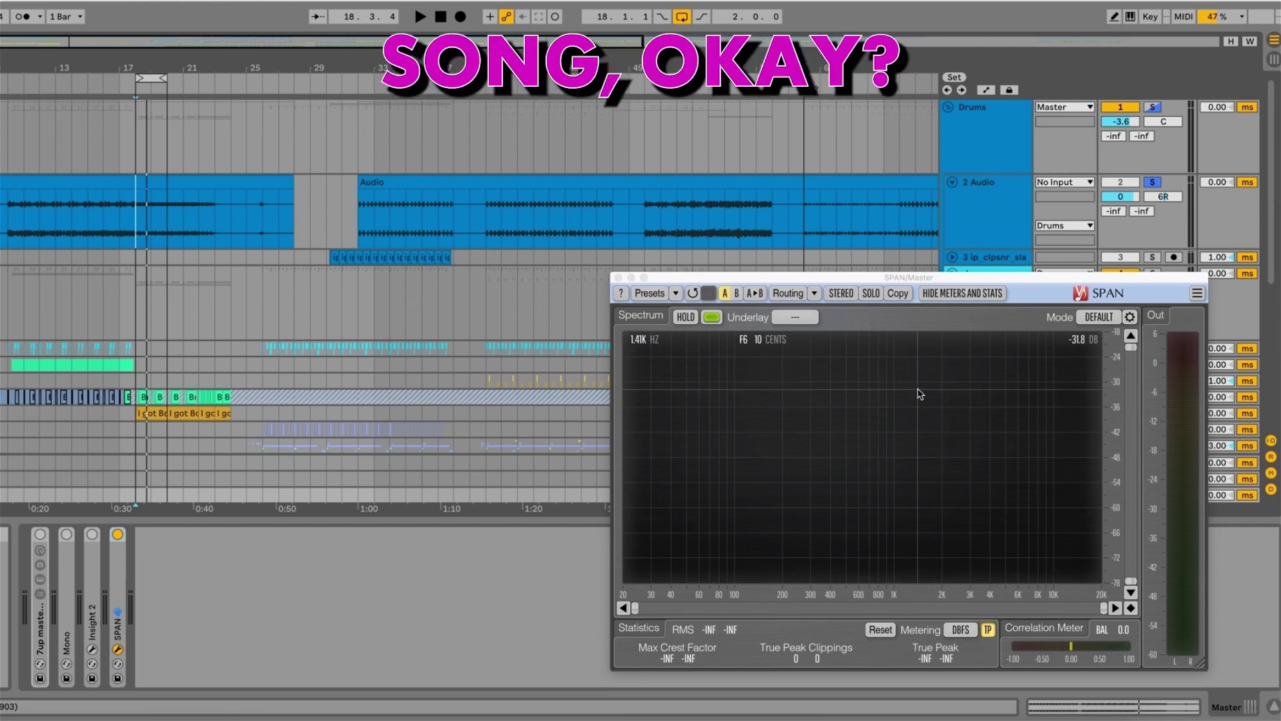
Close the SPAN analyzer and solo the top-level Drums group, selecting bars 33 to 37 of the 2 Audio clip.
{"action": "left_click", "coordinate": [619, 278]}
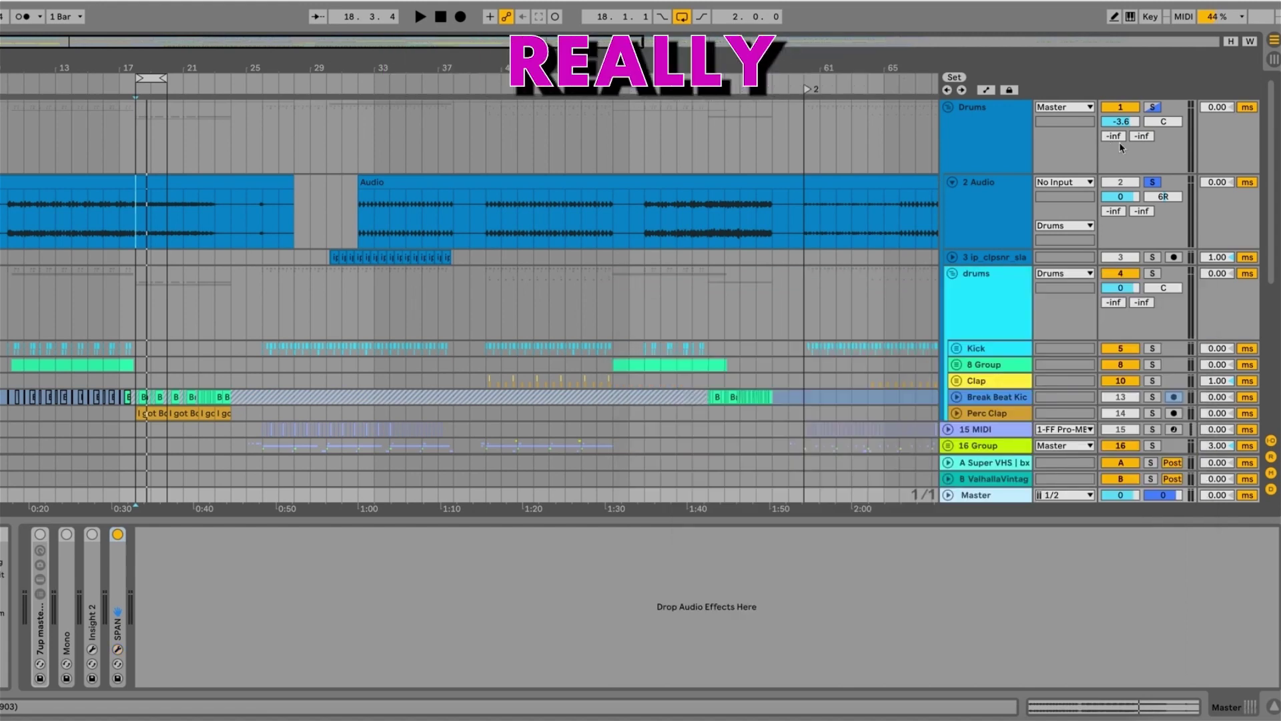
{"action": "left_click", "coordinate": [1160, 106]}
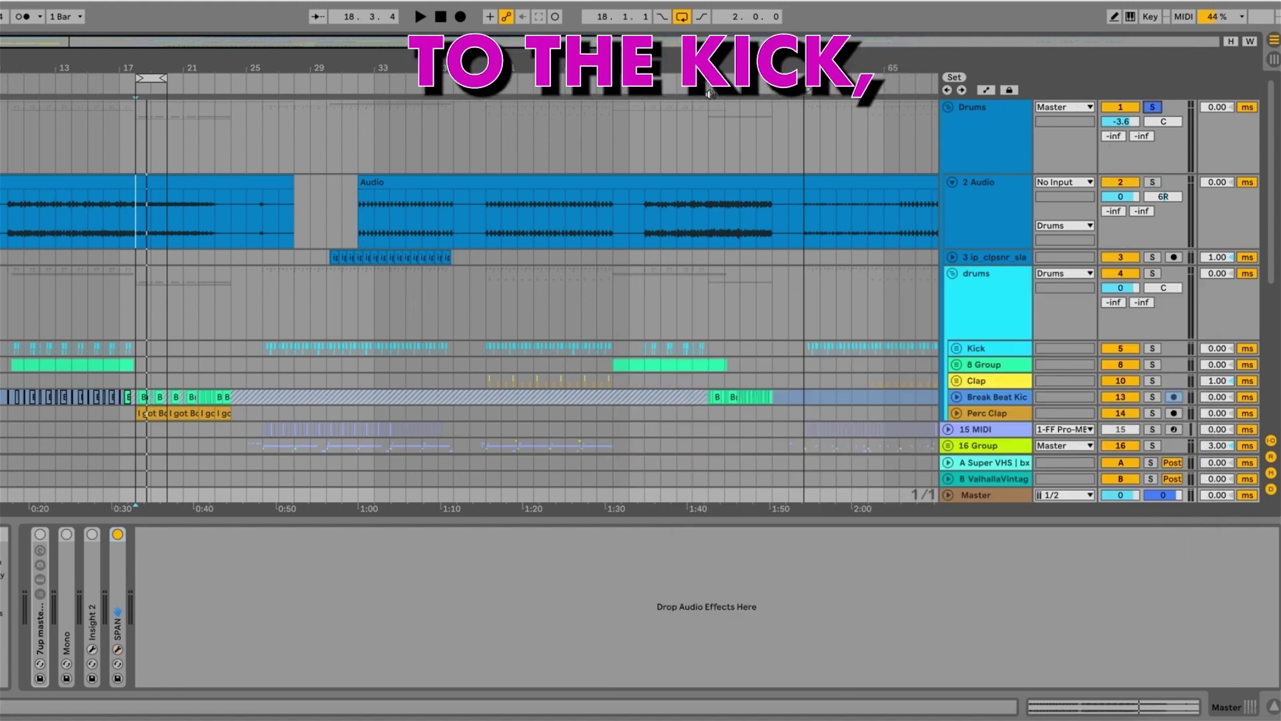
{"action": "left_click_drag", "start_coordinate": [535, 68], "coordinate": [250, 142]}
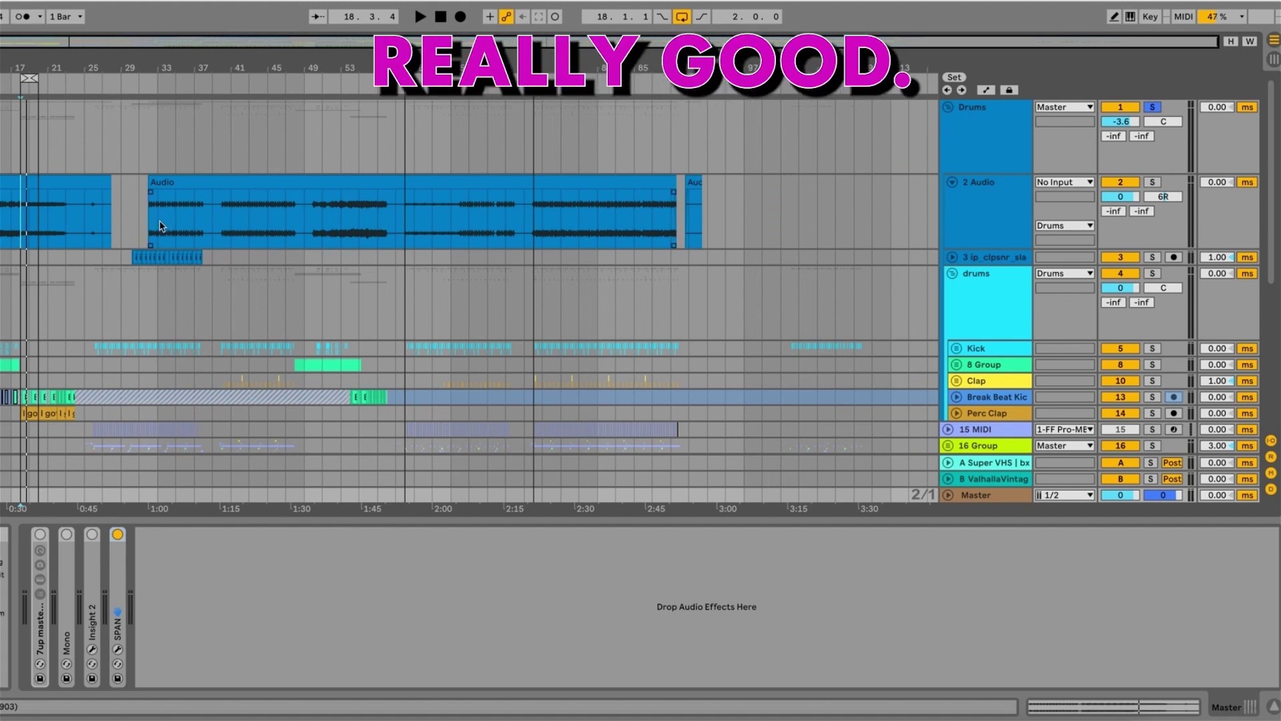
{"action": "left_click_drag", "start_coordinate": [157, 224], "coordinate": [195, 217]}
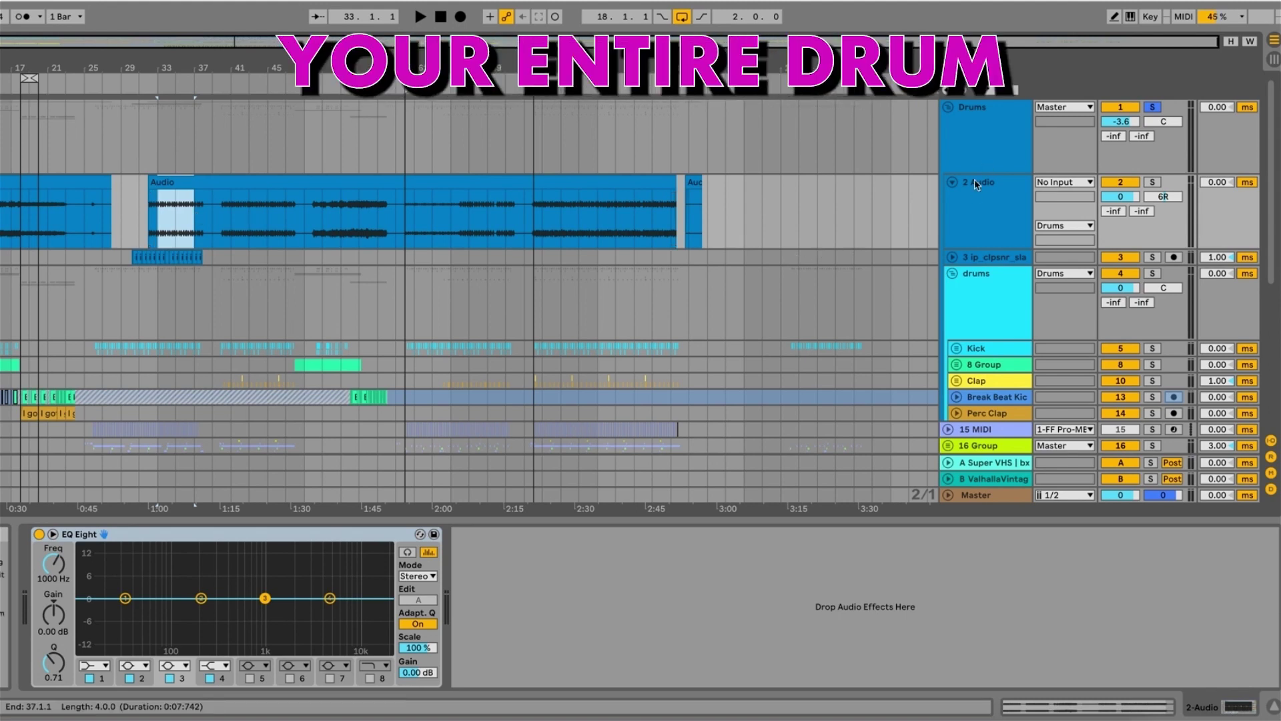
Fold the 2 Audio track and the drums subgroup, and turn off solo on the top-level Drums group.
{"action": "left_click", "coordinate": [953, 185]}
{"action": "left_click", "coordinate": [951, 184]}
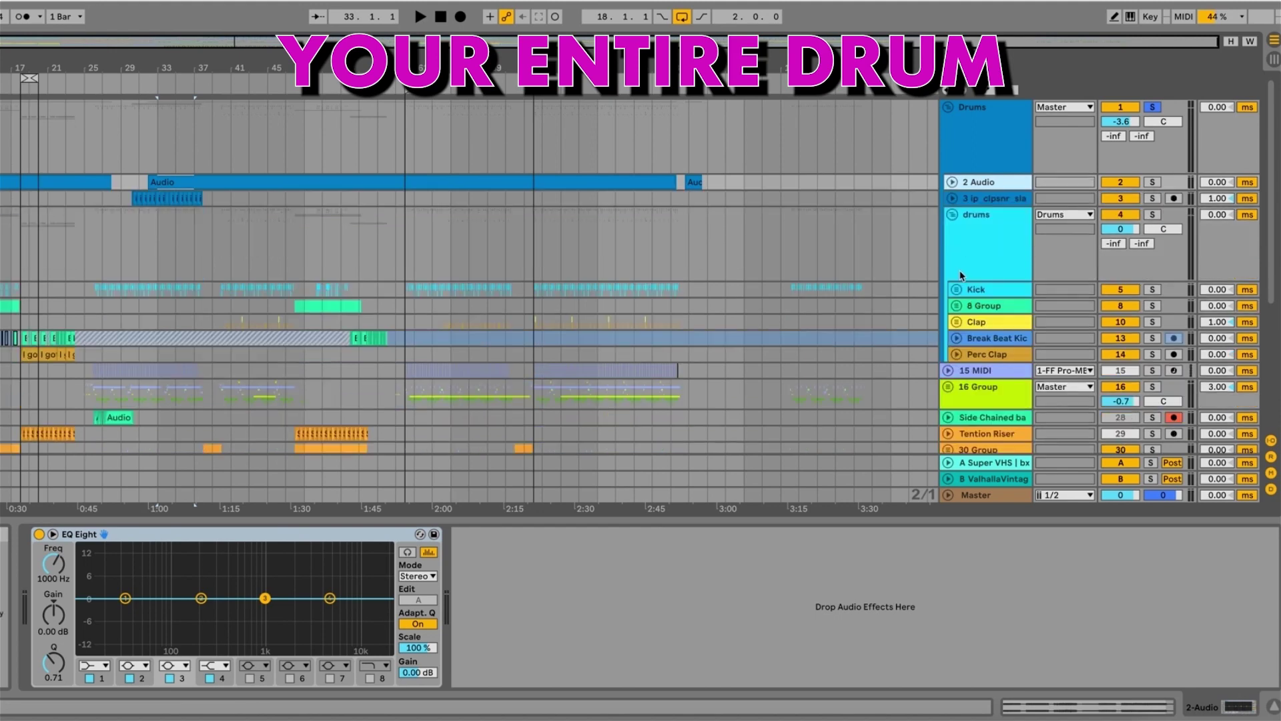
{"action": "left_click", "coordinate": [952, 215]}
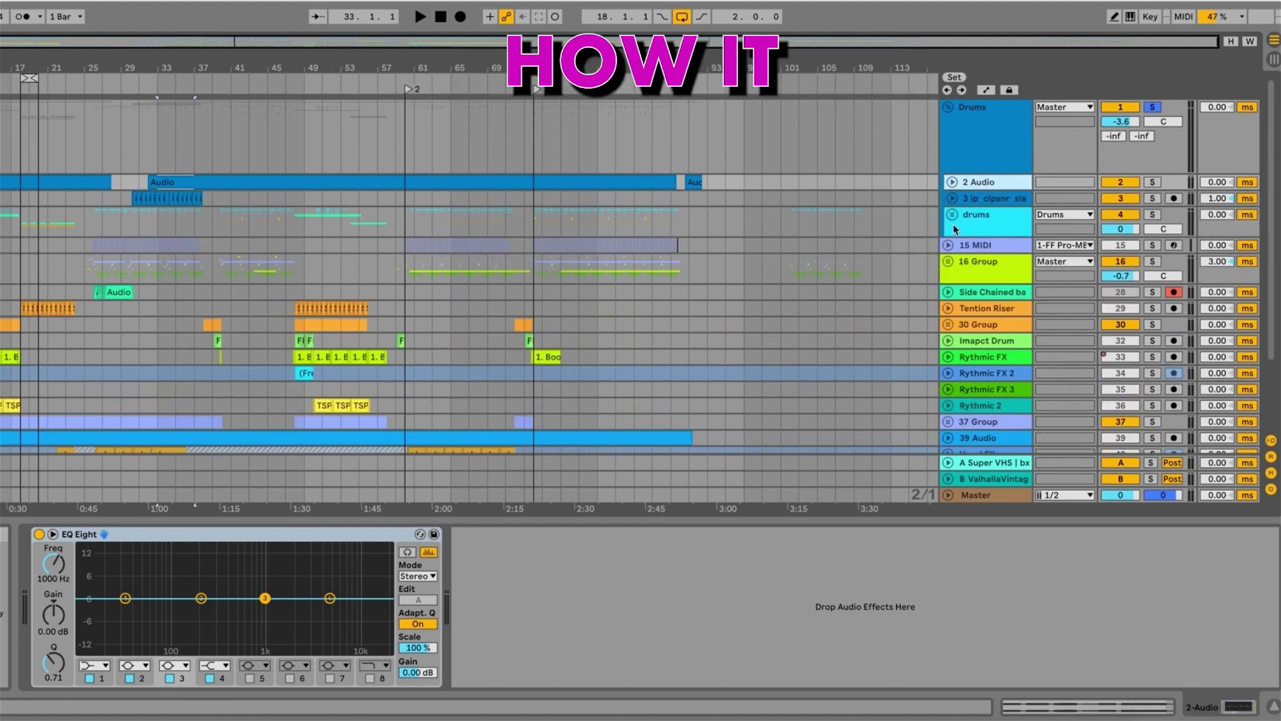
{"action": "left_click", "coordinate": [1152, 108]}
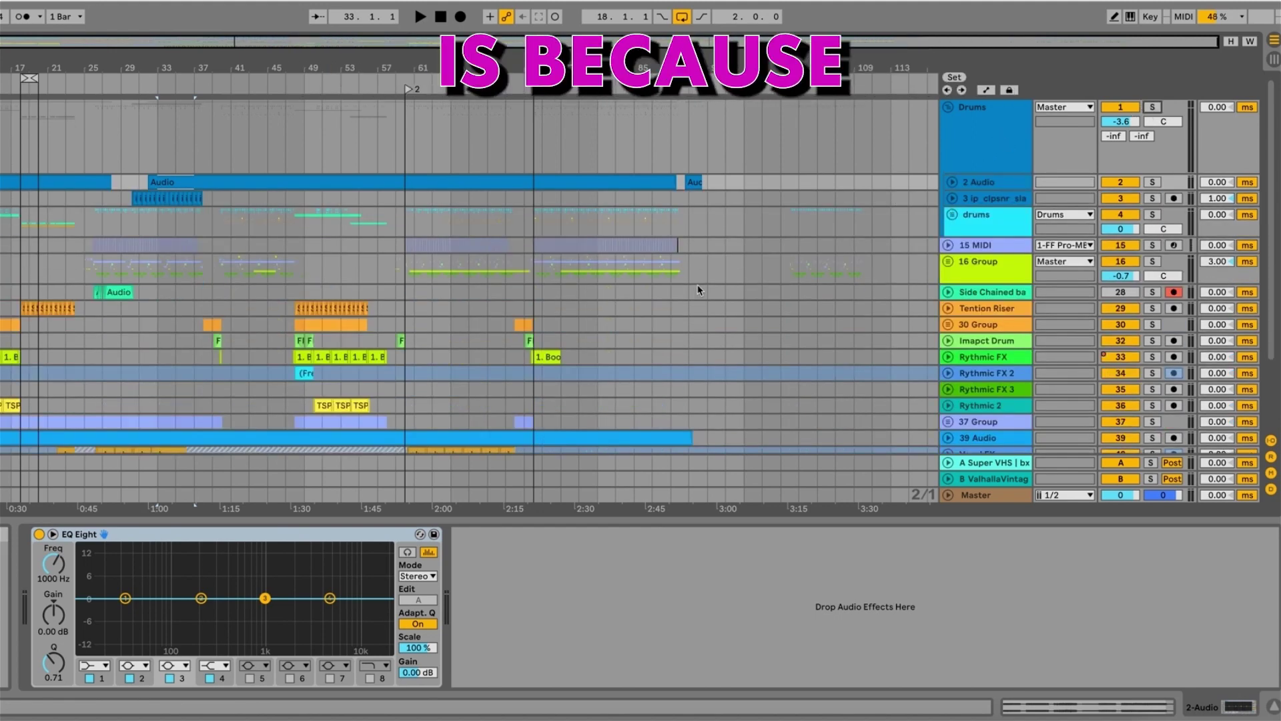
Loop bars 33 to 37 of the Drums group, and extend the loop start back to bar 27.
{"action": "scroll", "coordinate": [662, 298], "scroll_direction": "down", "scroll_amount": 3}
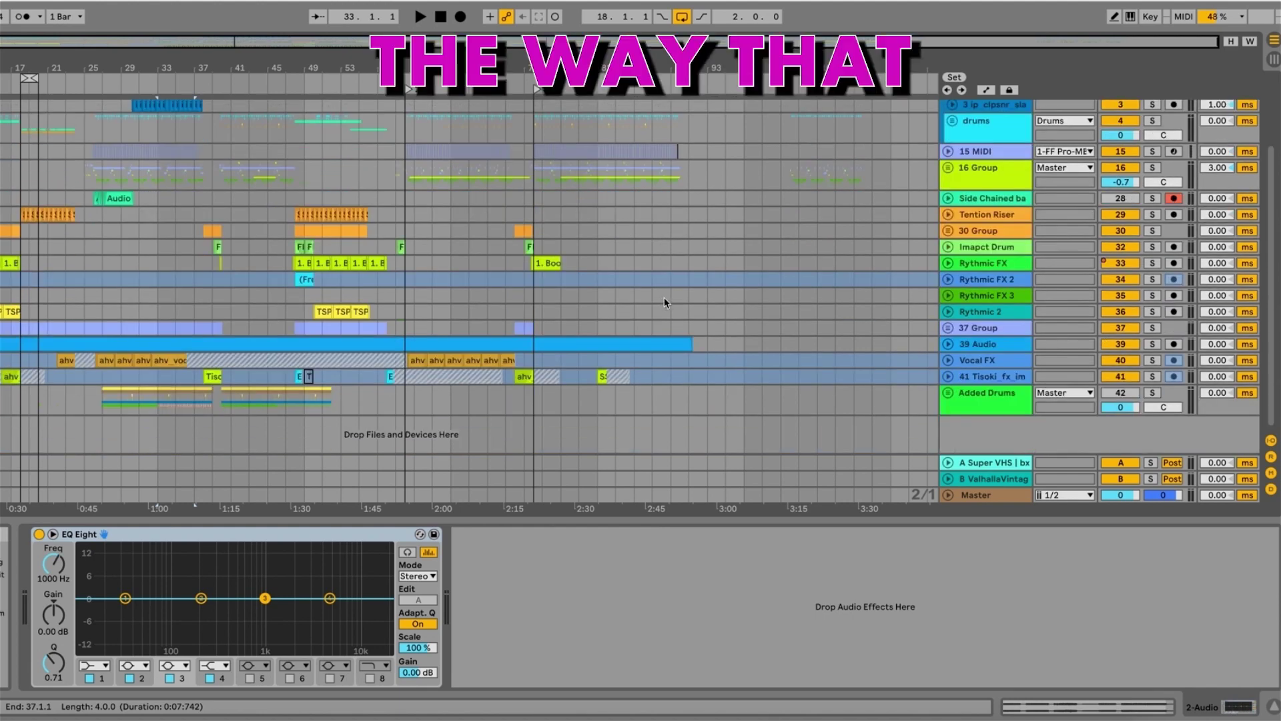
{"action": "scroll", "coordinate": [233, 283], "scroll_direction": "up", "scroll_amount": 3}
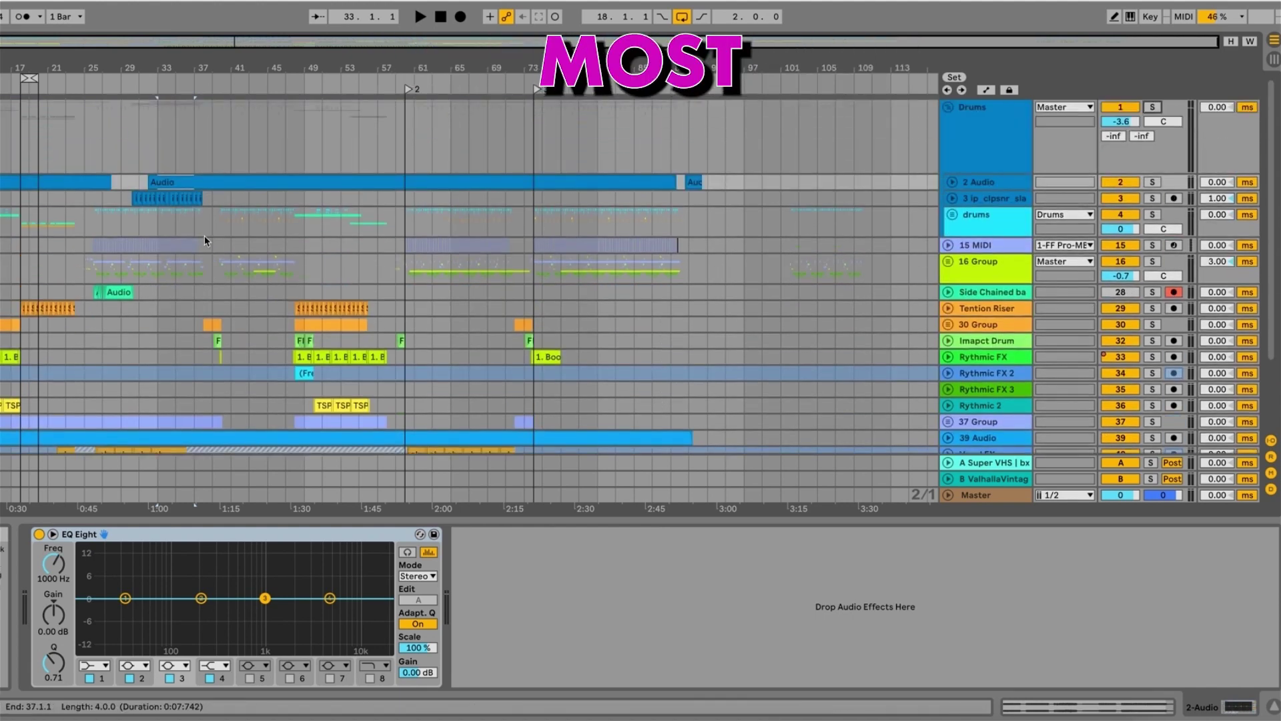
{"action": "left_click", "coordinate": [184, 134]}
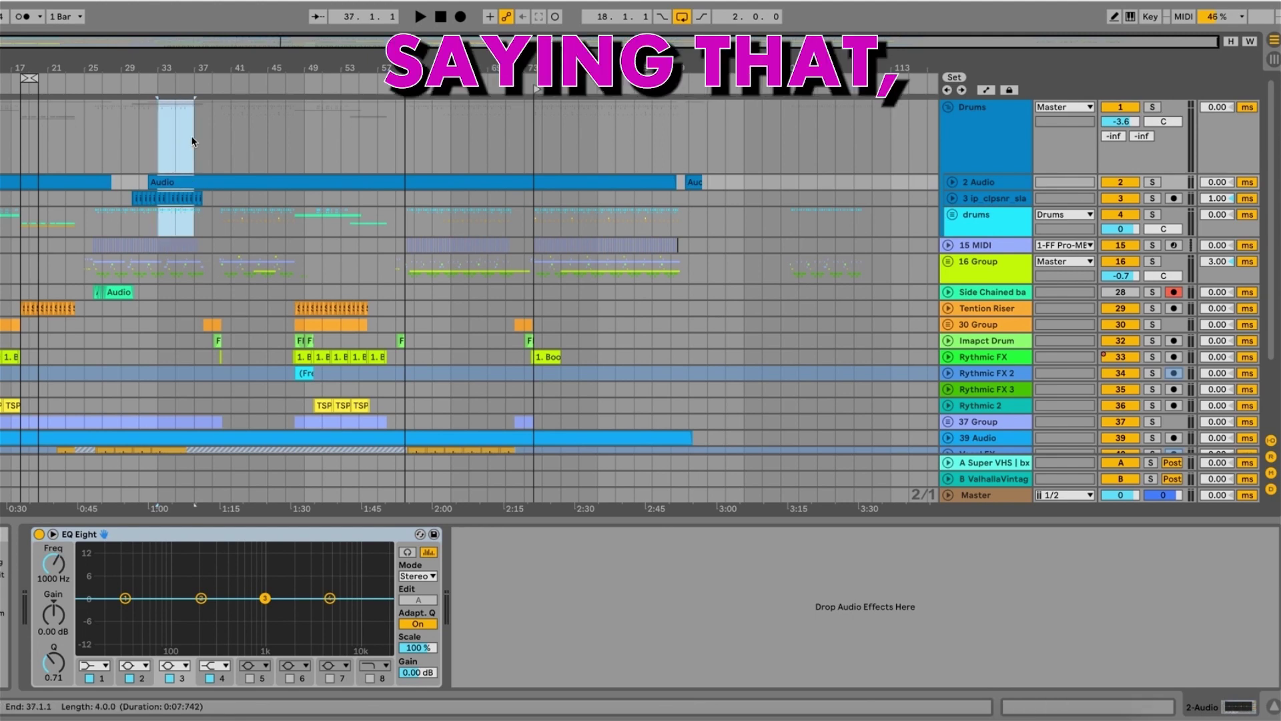
{"action": "key", "text": "ctrl+l"}
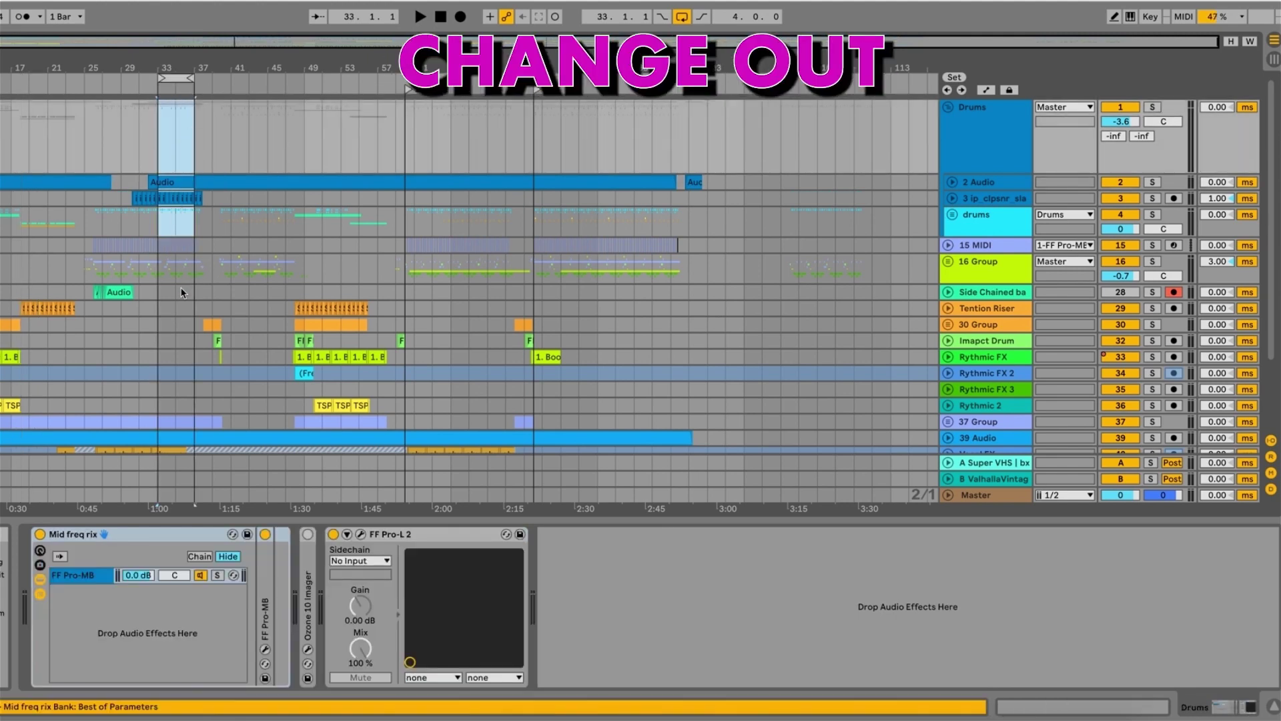
{"action": "scroll", "coordinate": [179, 288], "scroll_direction": "down", "scroll_amount": 3}
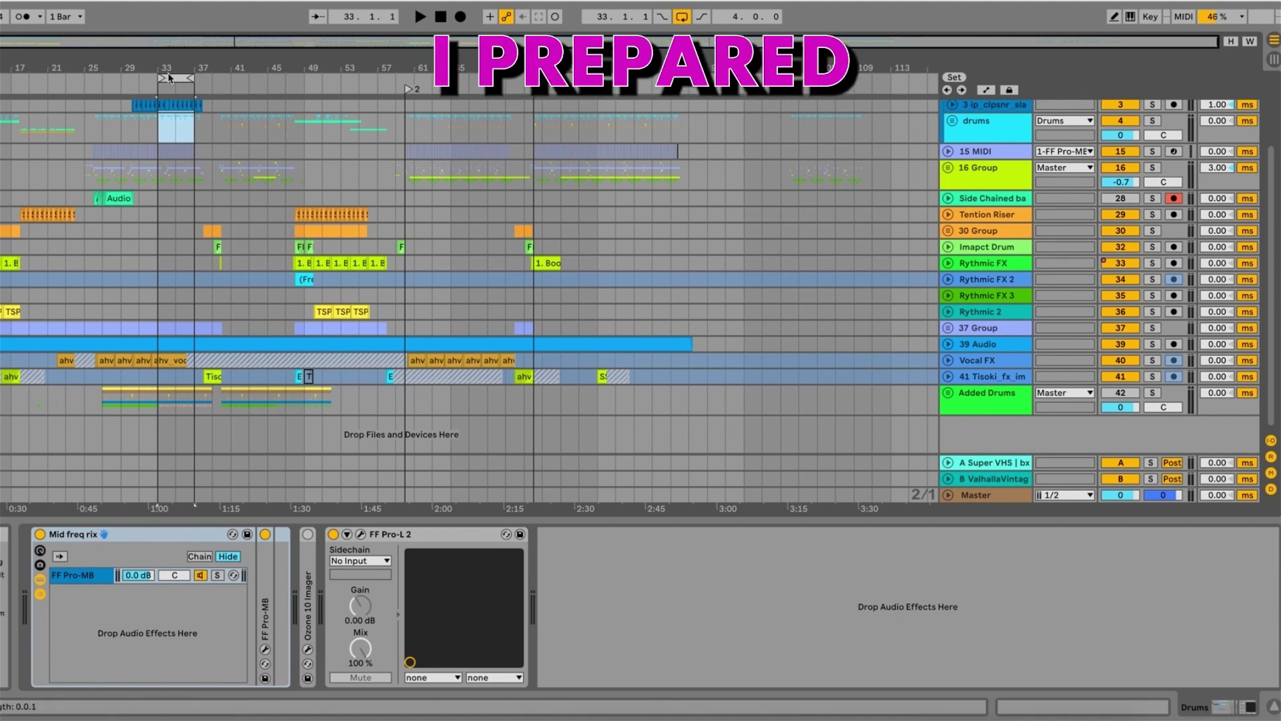
{"action": "left_click_drag", "start_coordinate": [160, 78], "coordinate": [105, 78]}
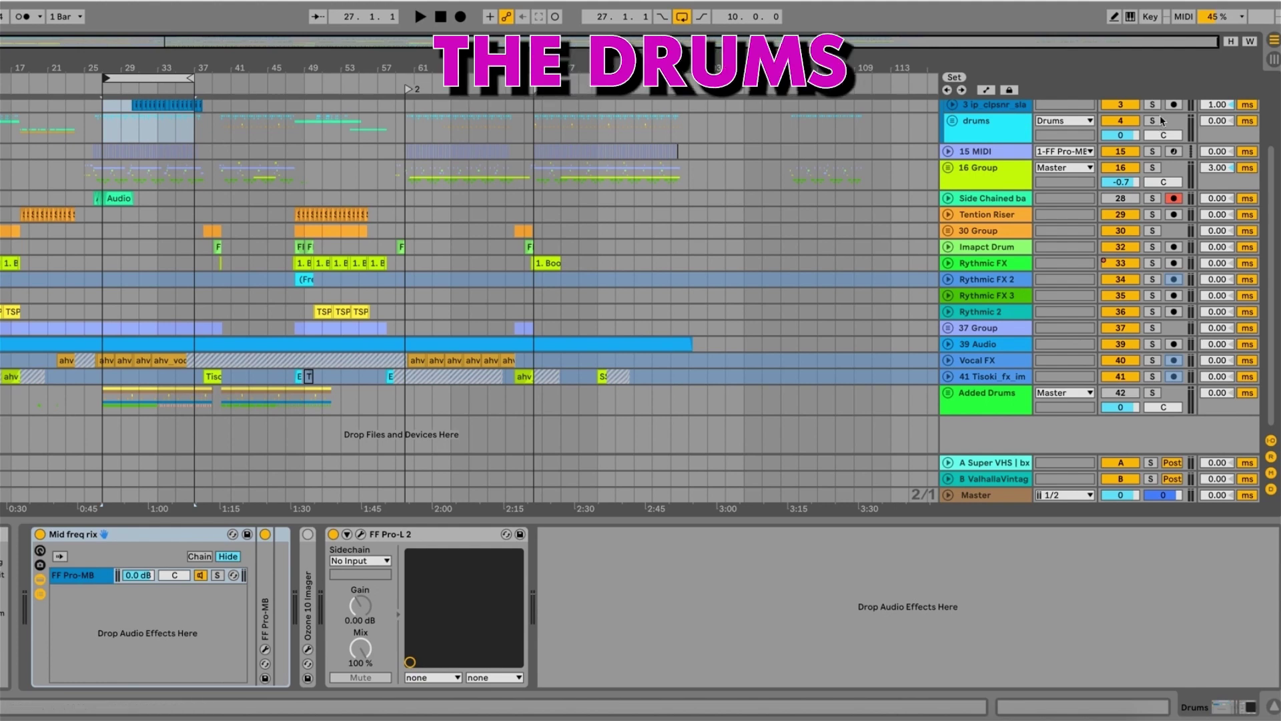
Mute the Drums group and activate the Added Drums group in its place.
{"action": "scroll", "coordinate": [1148, 117], "scroll_direction": "up", "scroll_amount": 5}
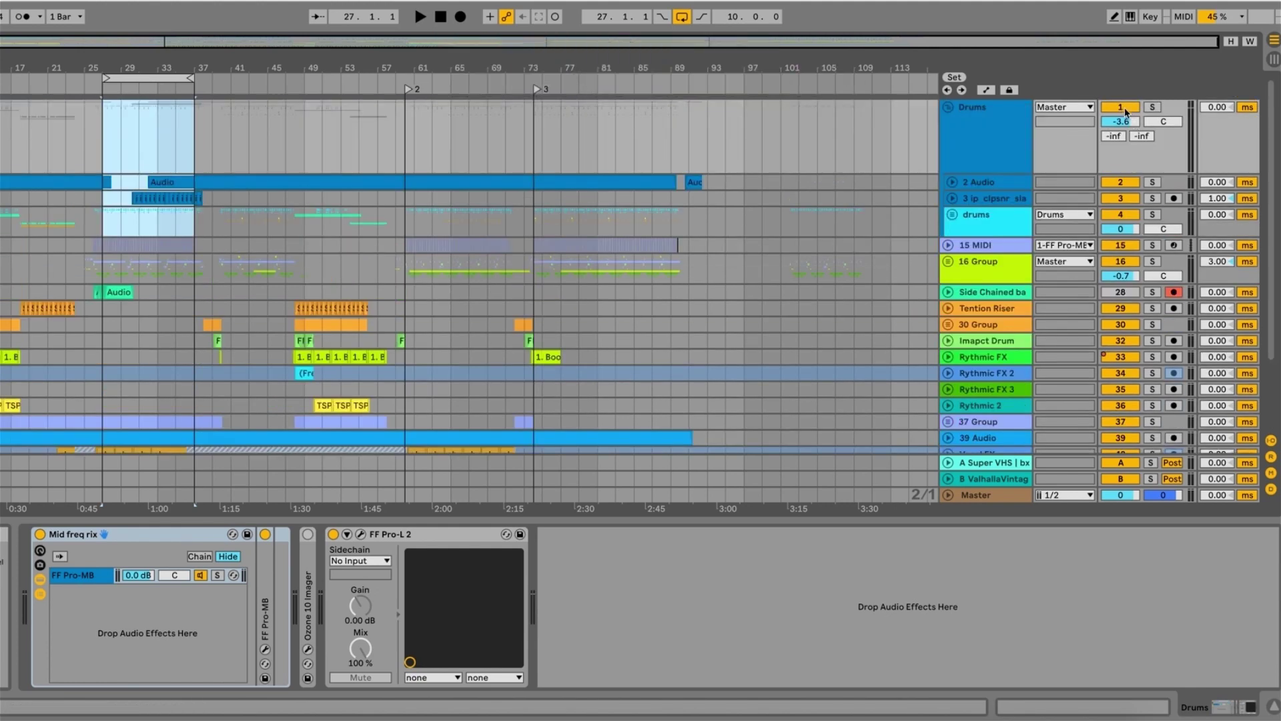
{"action": "left_click", "coordinate": [1122, 107]}
{"action": "scroll", "coordinate": [1082, 200], "scroll_direction": "down", "scroll_amount": 3}
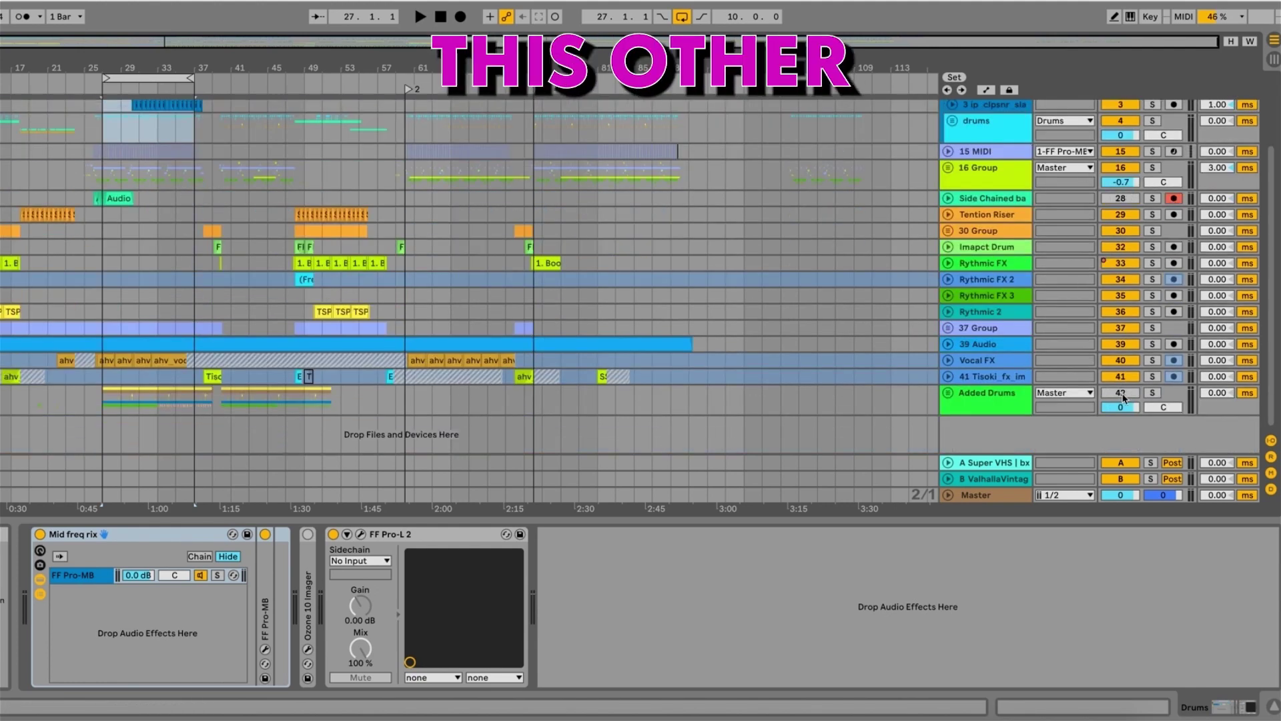
Unfold the Added Drums group and its das_kick track, and extend the loop end to bar 51.
{"action": "left_click", "coordinate": [947, 392]}
{"action": "scroll", "coordinate": [831, 416], "scroll_direction": "down", "scroll_amount": 2}
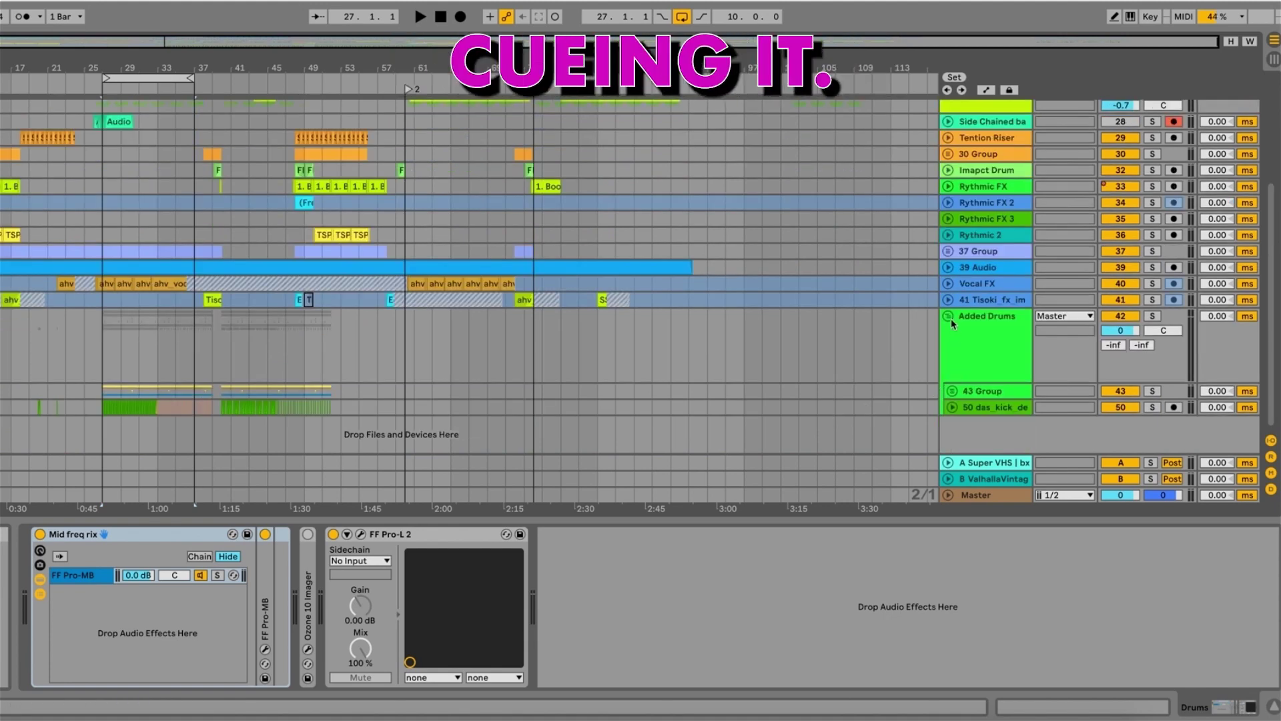
{"action": "left_click", "coordinate": [951, 407]}
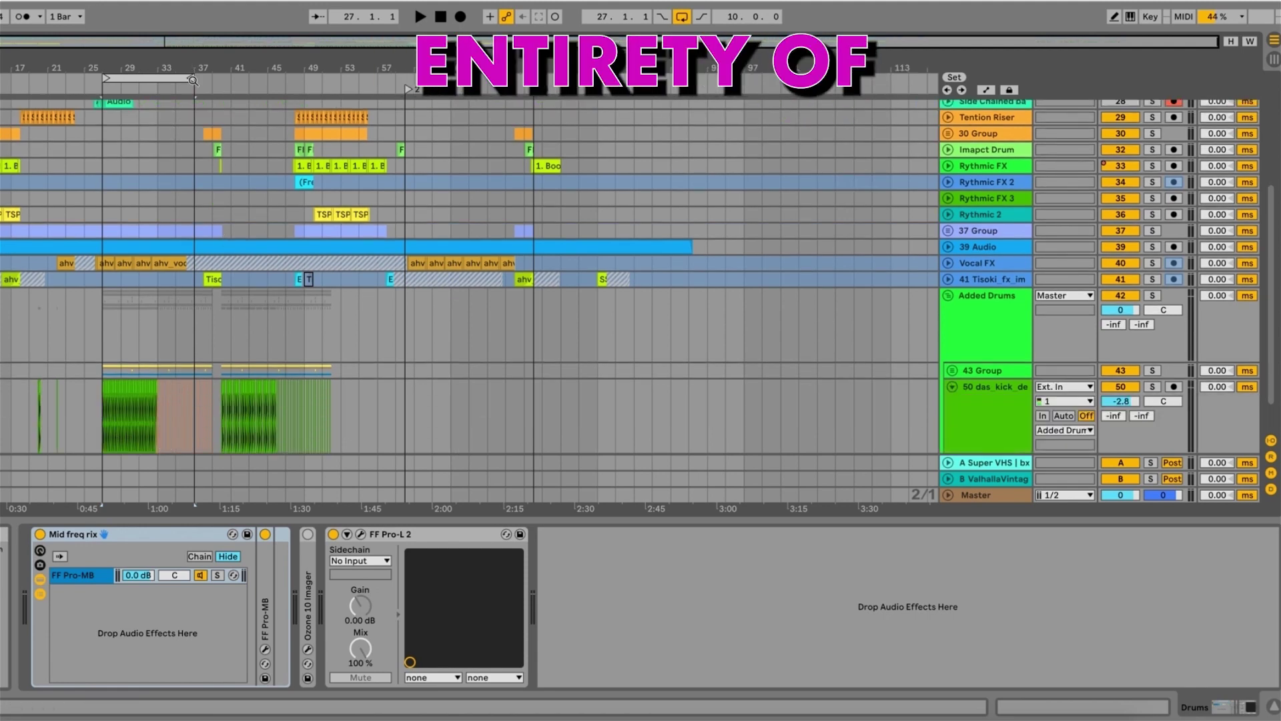
{"action": "left_click_drag", "start_coordinate": [190, 80], "coordinate": [327, 78]}
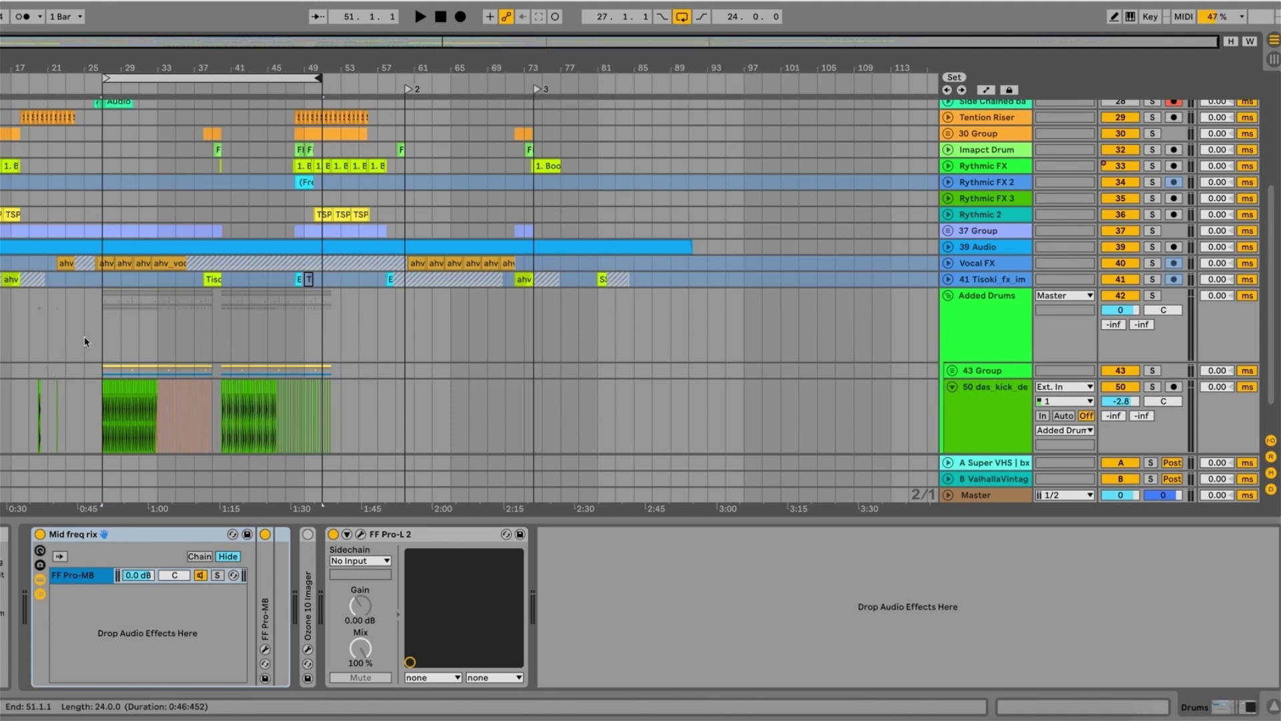
Play the arrangement from bar 27 with the Added Drums group active, and return the insert marker to bar 27.
{"action": "left_click", "coordinate": [102, 335]}
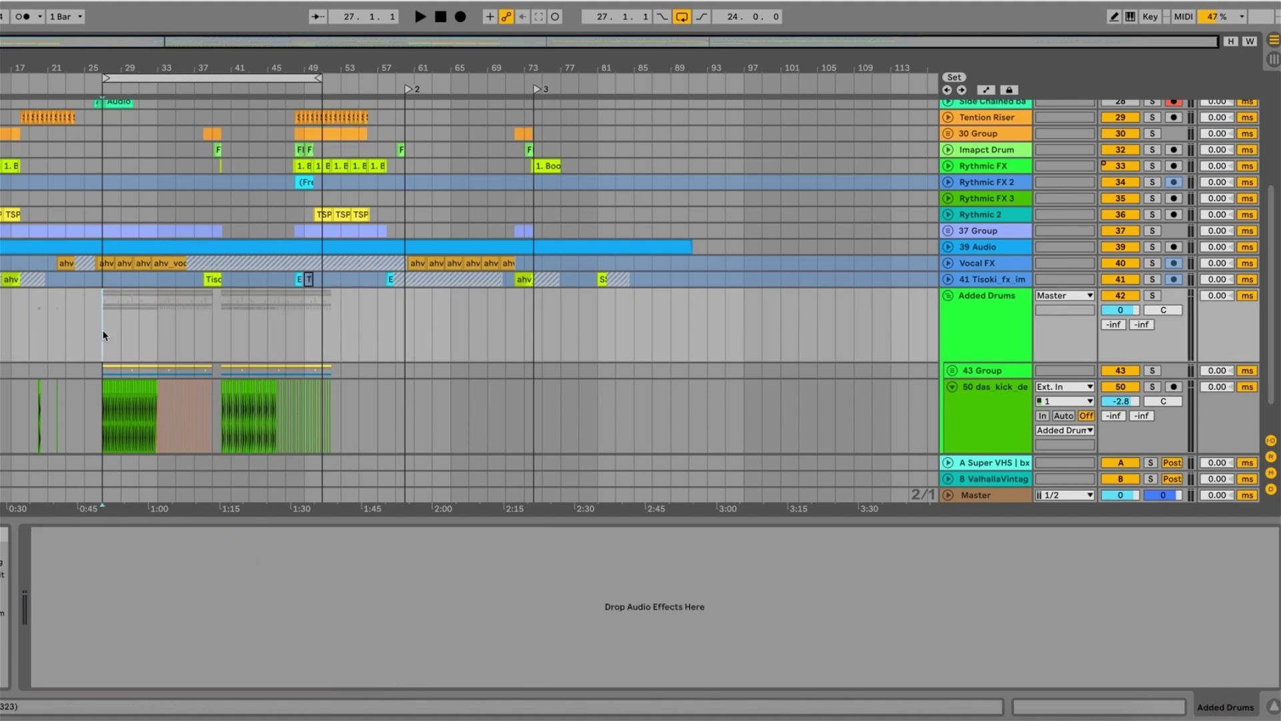
{"action": "key", "text": "space"}
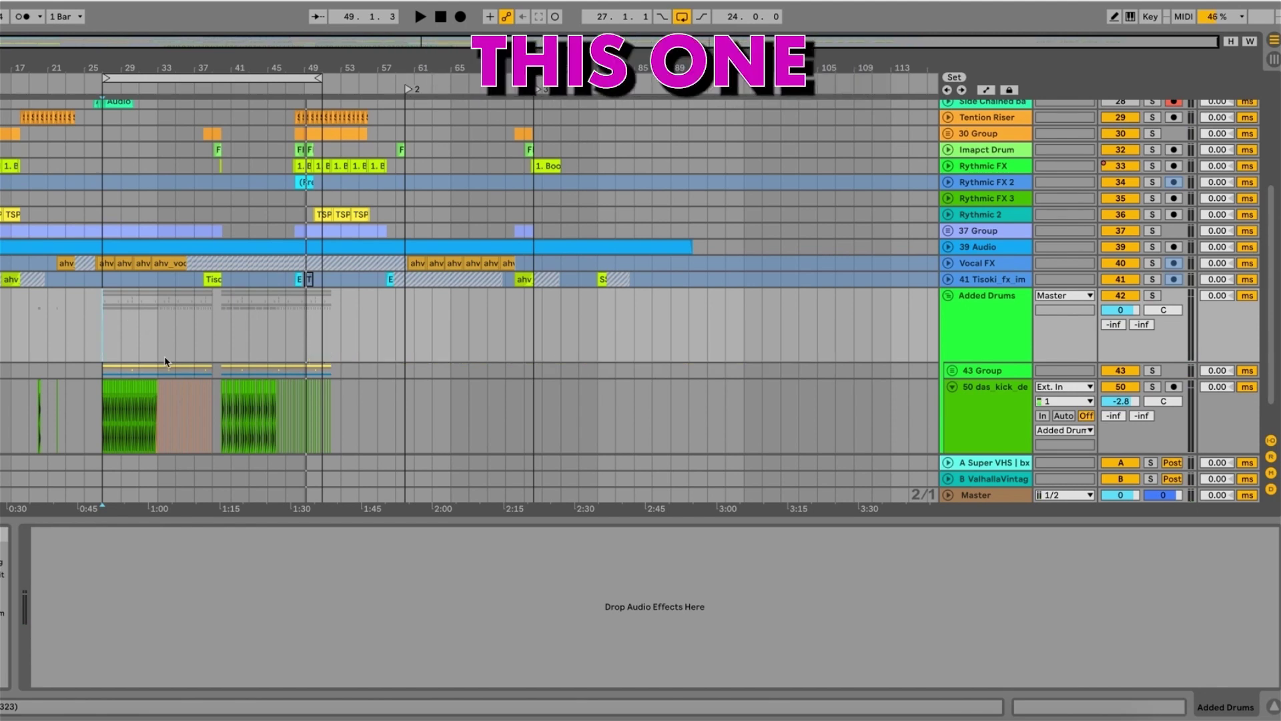
{"action": "left_click", "coordinate": [174, 335]}
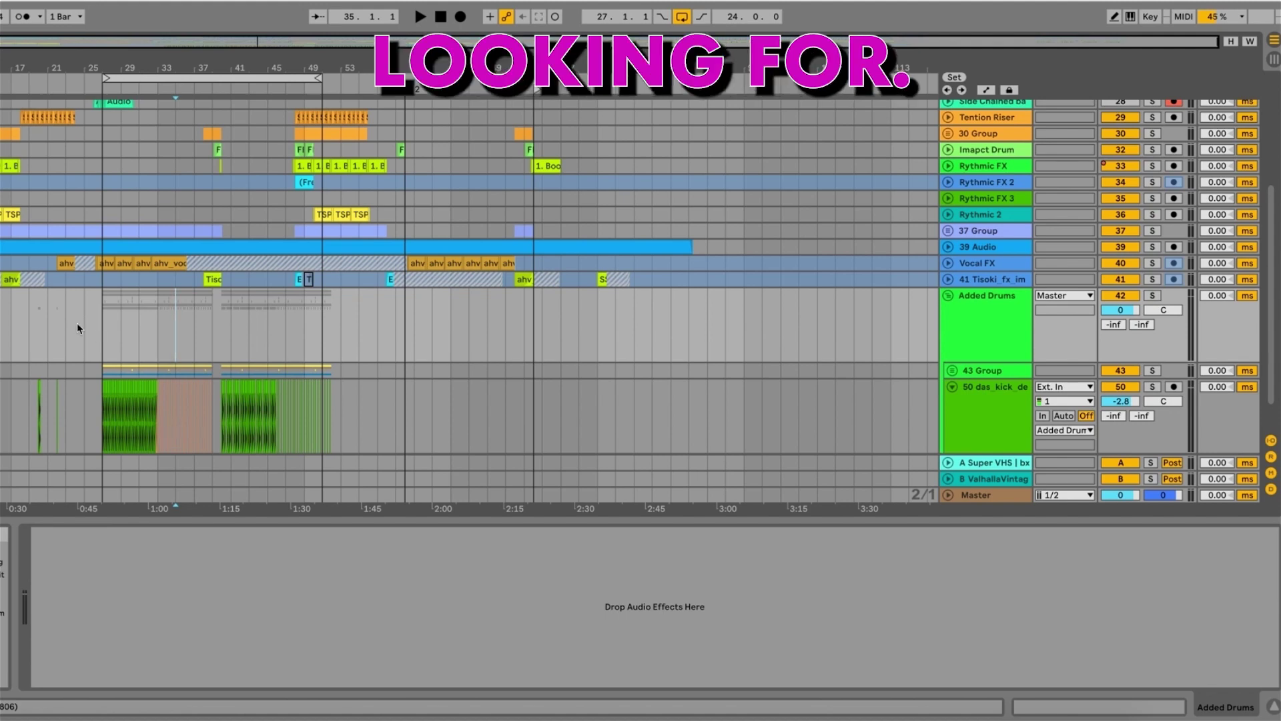
{"action": "left_click", "coordinate": [98, 318]}
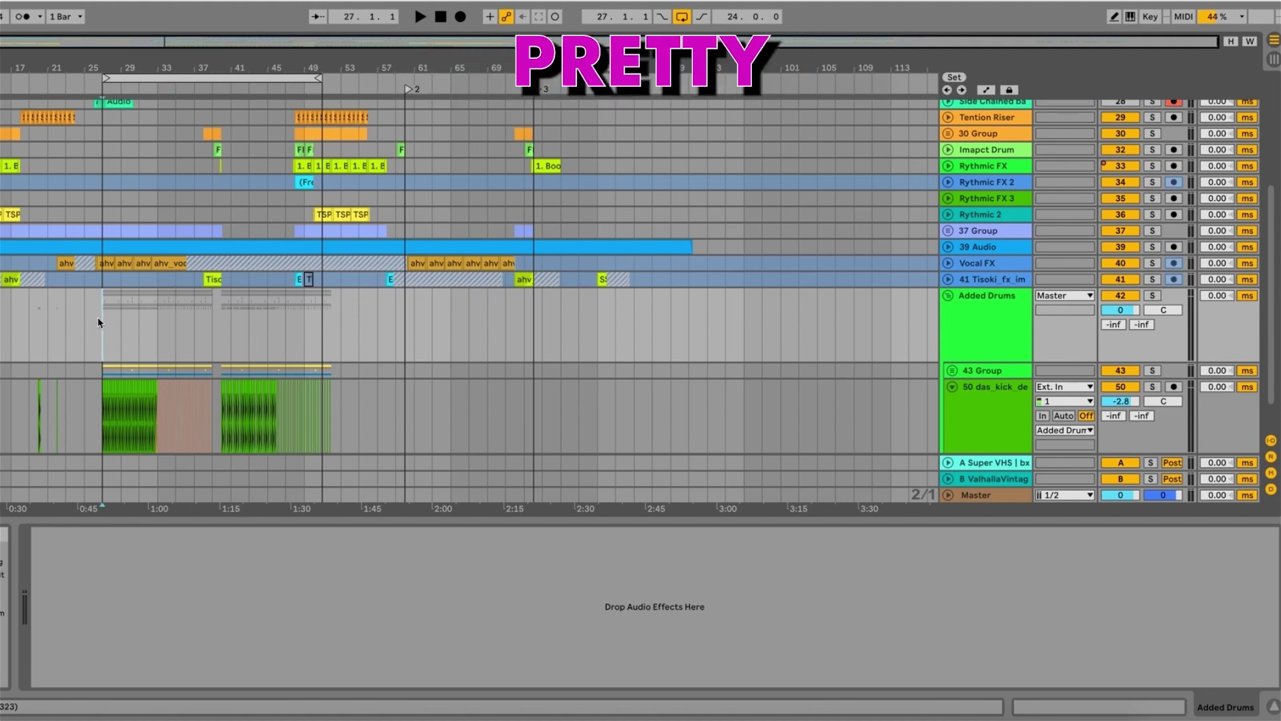
Loop the opening of the Added Drums section from bar 27 and toggle the group during playback to compare, leaving it deactivated.
{"action": "left_click_drag", "start_coordinate": [98, 320], "coordinate": [154, 321]}
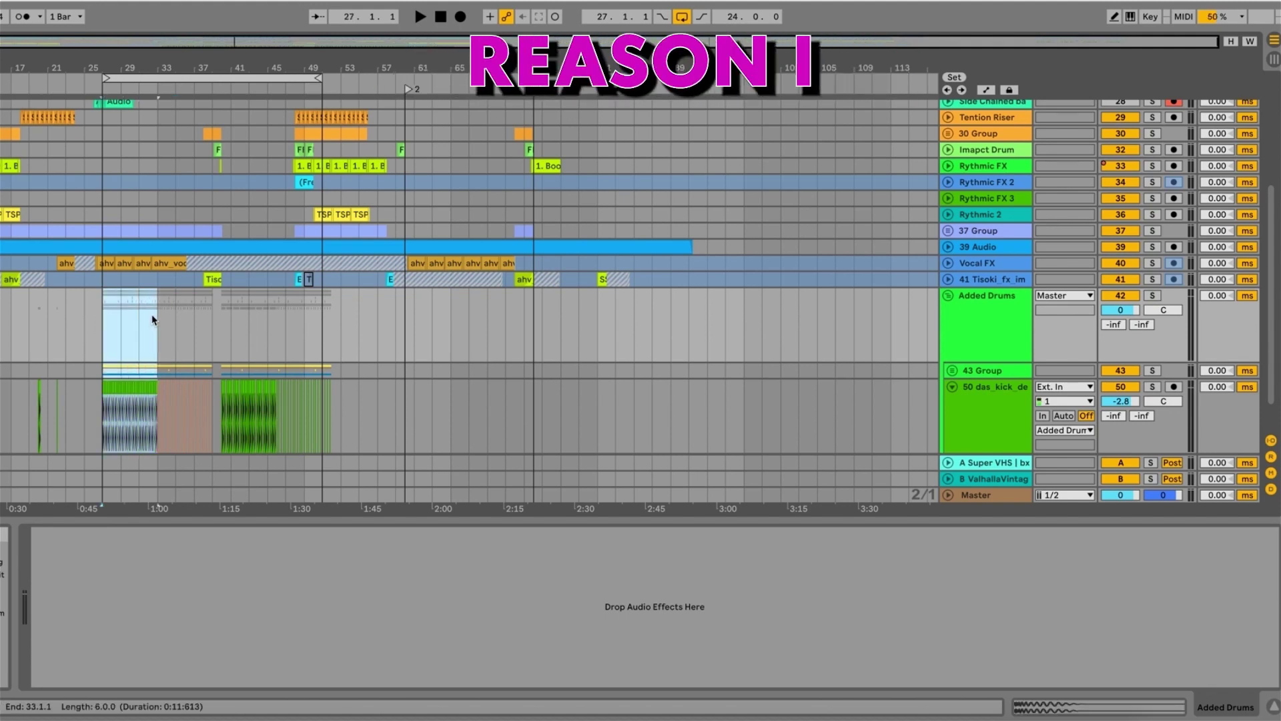
{"action": "key", "text": "ctrl+l"}
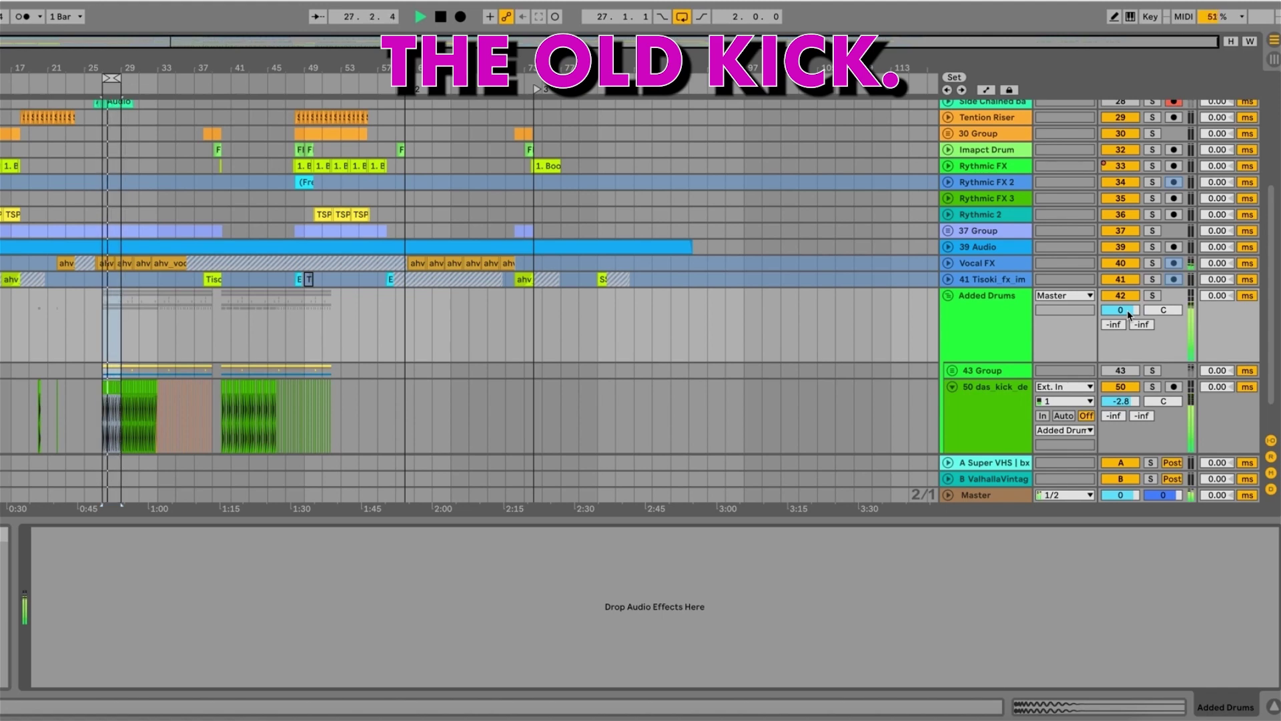
{"action": "key", "text": "0"}
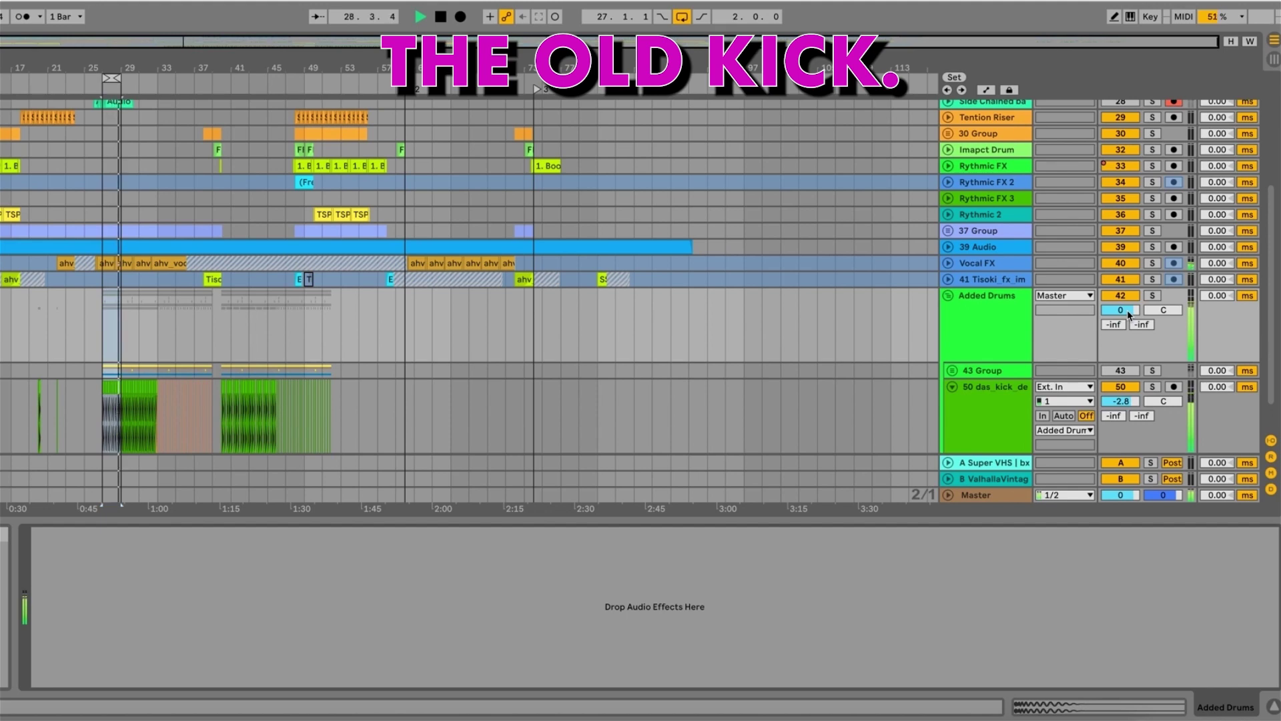
{"action": "key", "text": "0"}
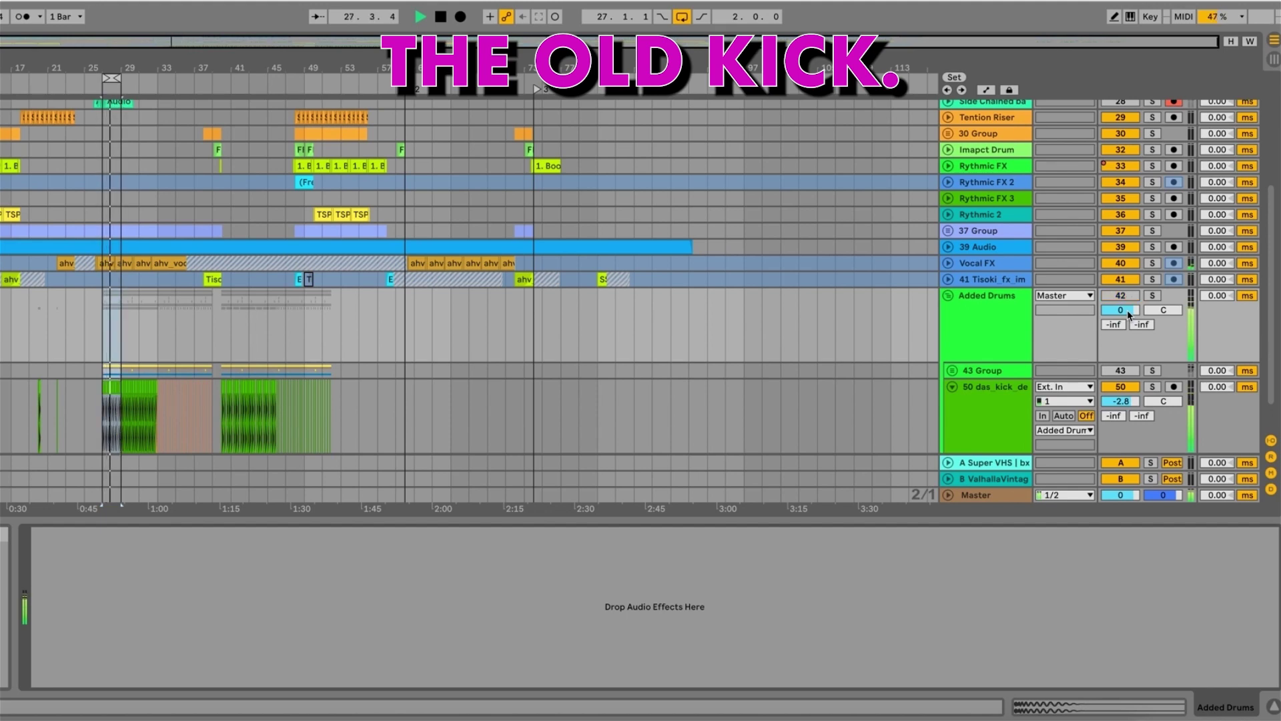
{"action": "key", "text": "space"}
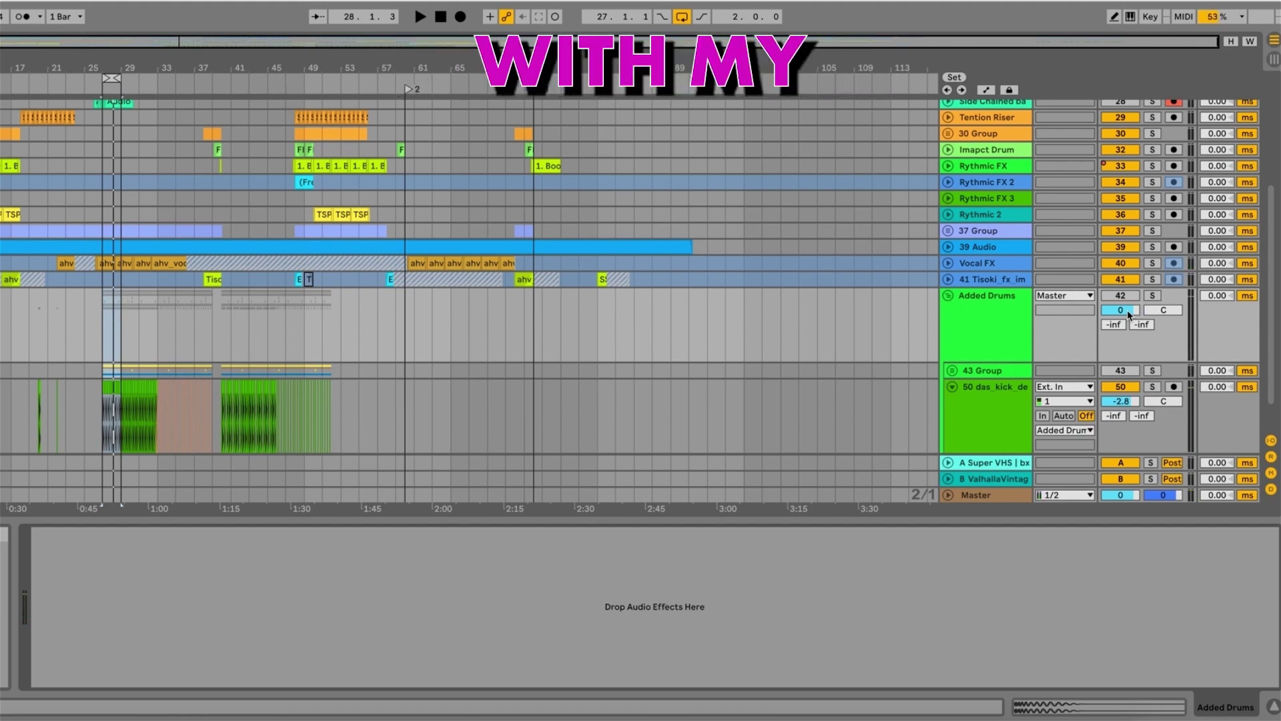
Delete the Added Drums group and select the top-level Drums group.
{"action": "left_click", "coordinate": [991, 325]}
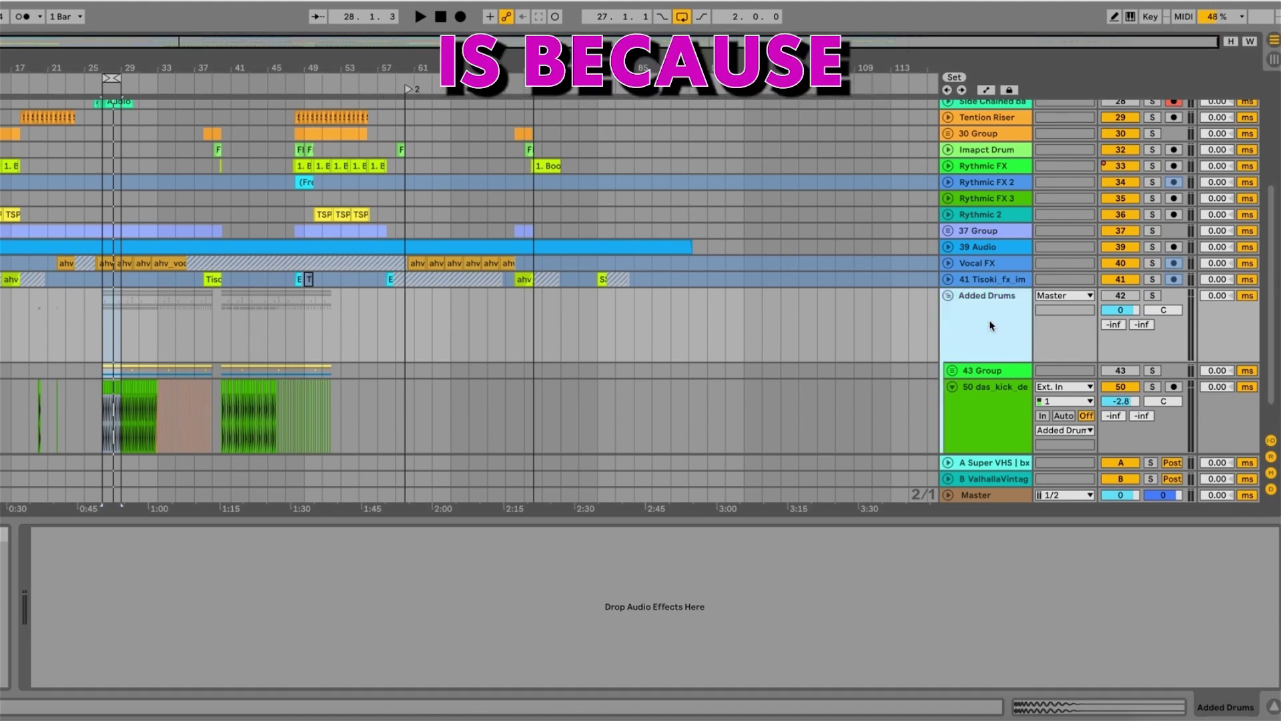
{"action": "key", "text": "Delete"}
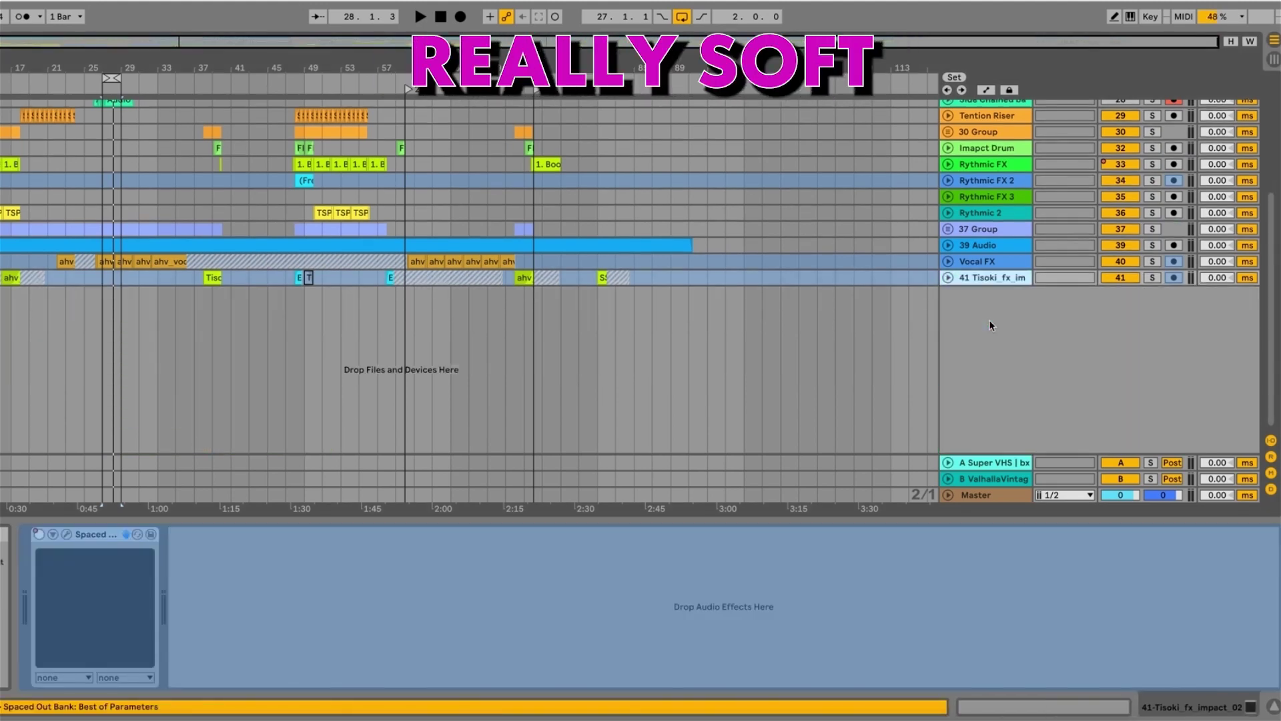
{"action": "scroll", "coordinate": [991, 325], "scroll_direction": "up", "scroll_amount": 5}
{"action": "left_click", "coordinate": [956, 138]}
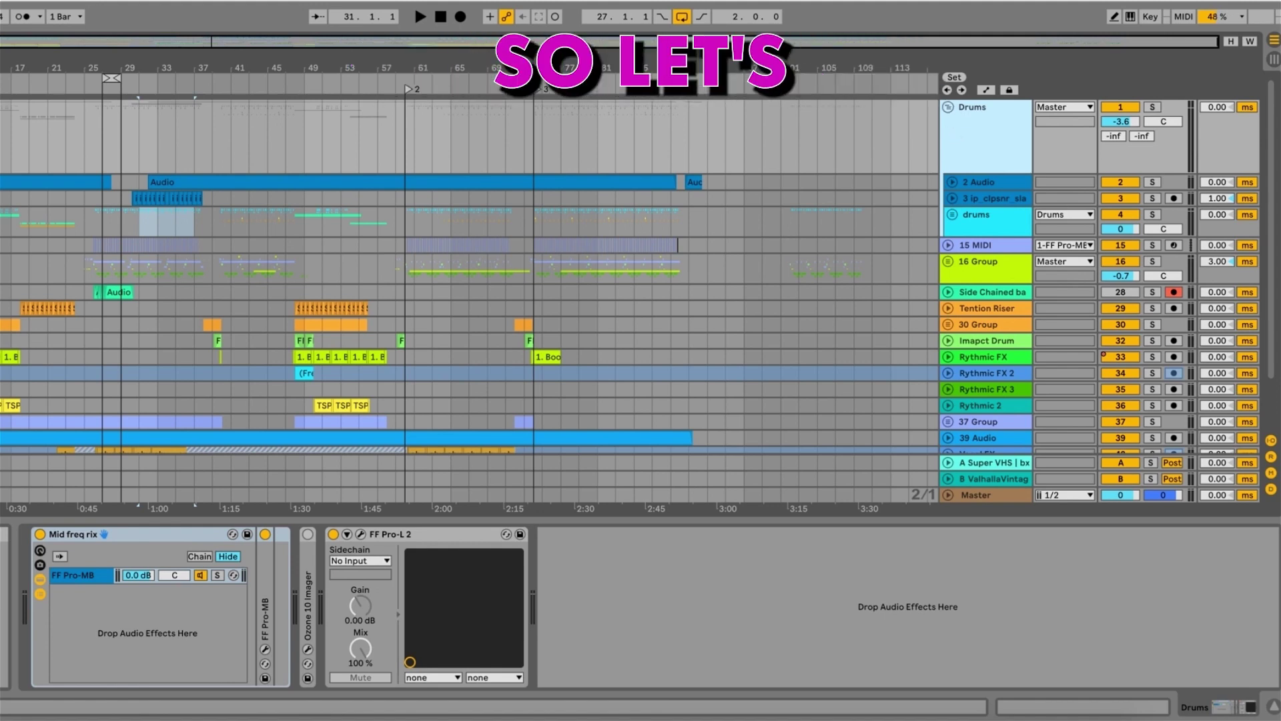
Loop bars 31 to 37 of the drums subgroup and unfold the 2 Audio track.
{"action": "left_click", "coordinate": [195, 223]}
{"action": "key", "text": "ctrl+l"}
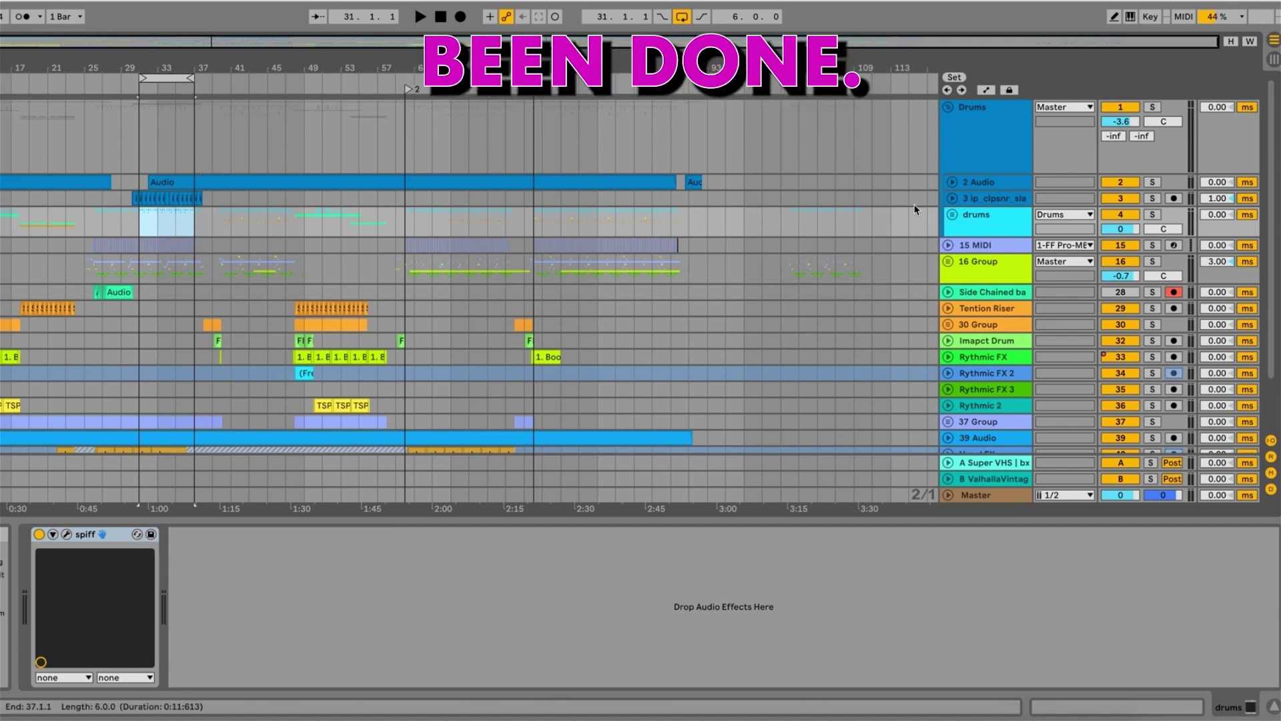
{"action": "left_click", "coordinate": [962, 187]}
{"action": "left_click", "coordinate": [953, 182]}
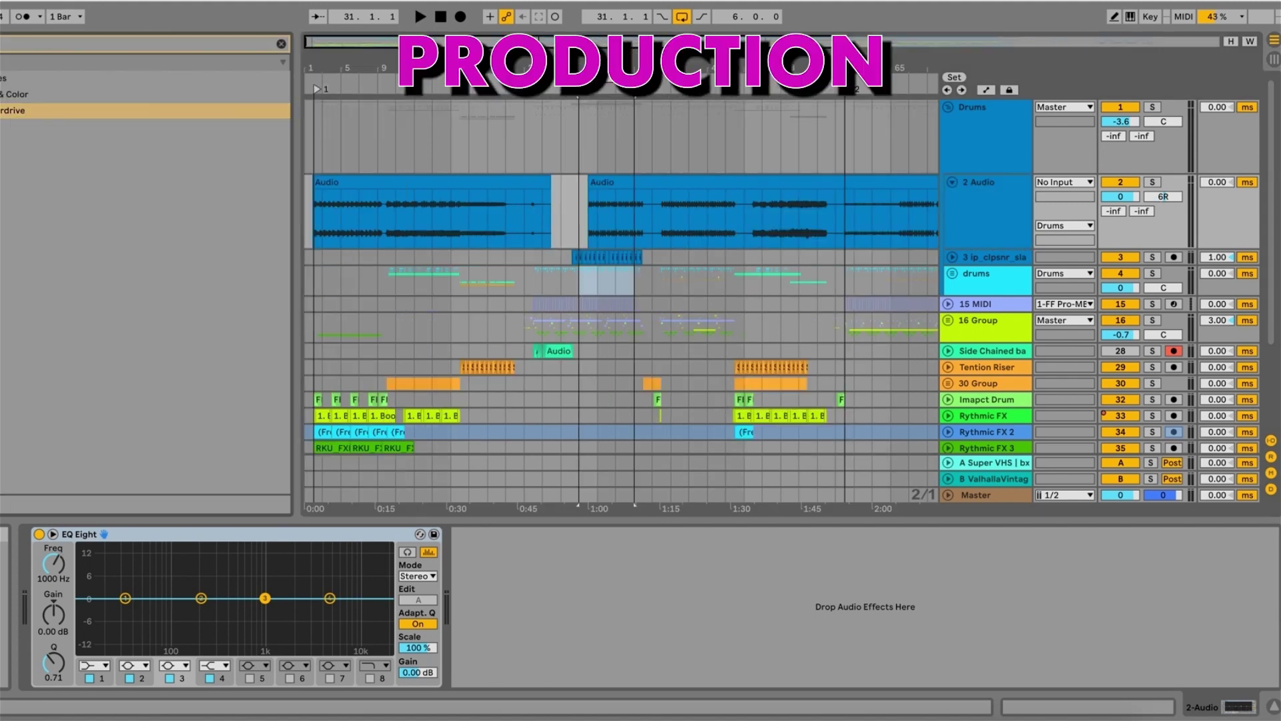
Search the browser for "auto" and add Auto Pan after EQ Eight on the 2 Audio track.
{"action": "type", "text": "auto"}
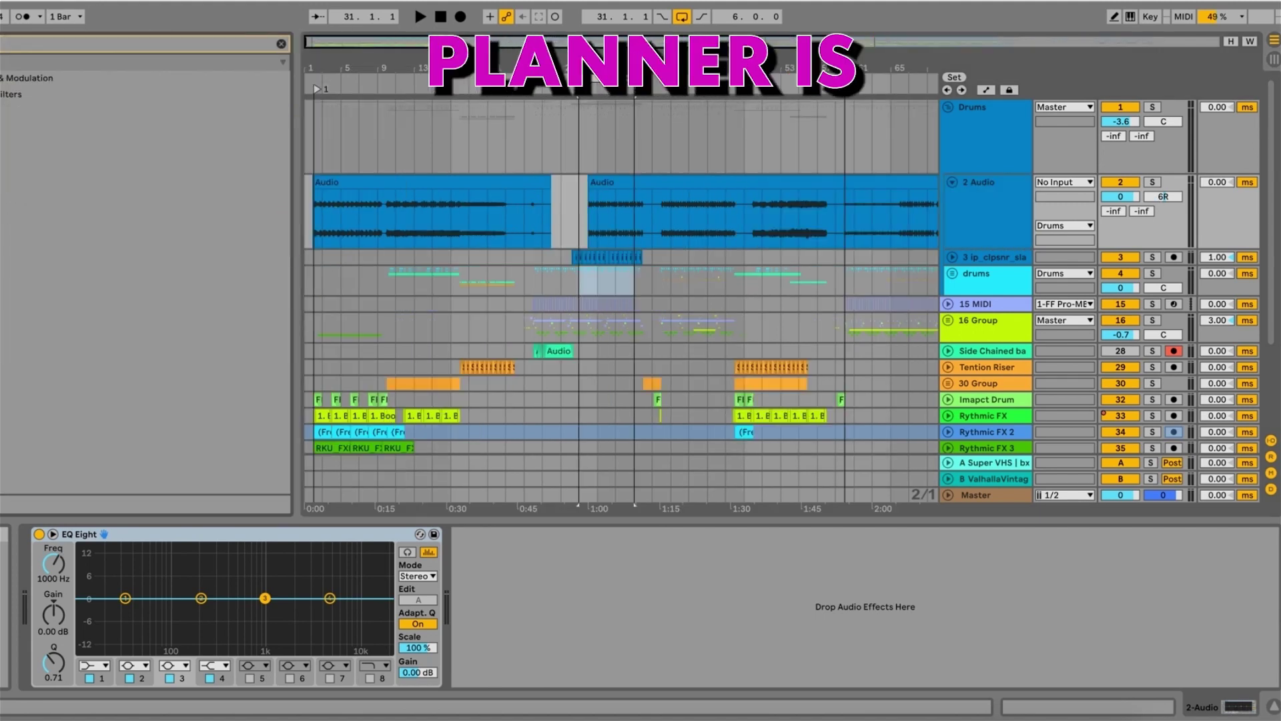
{"action": "type", "text": "t"}
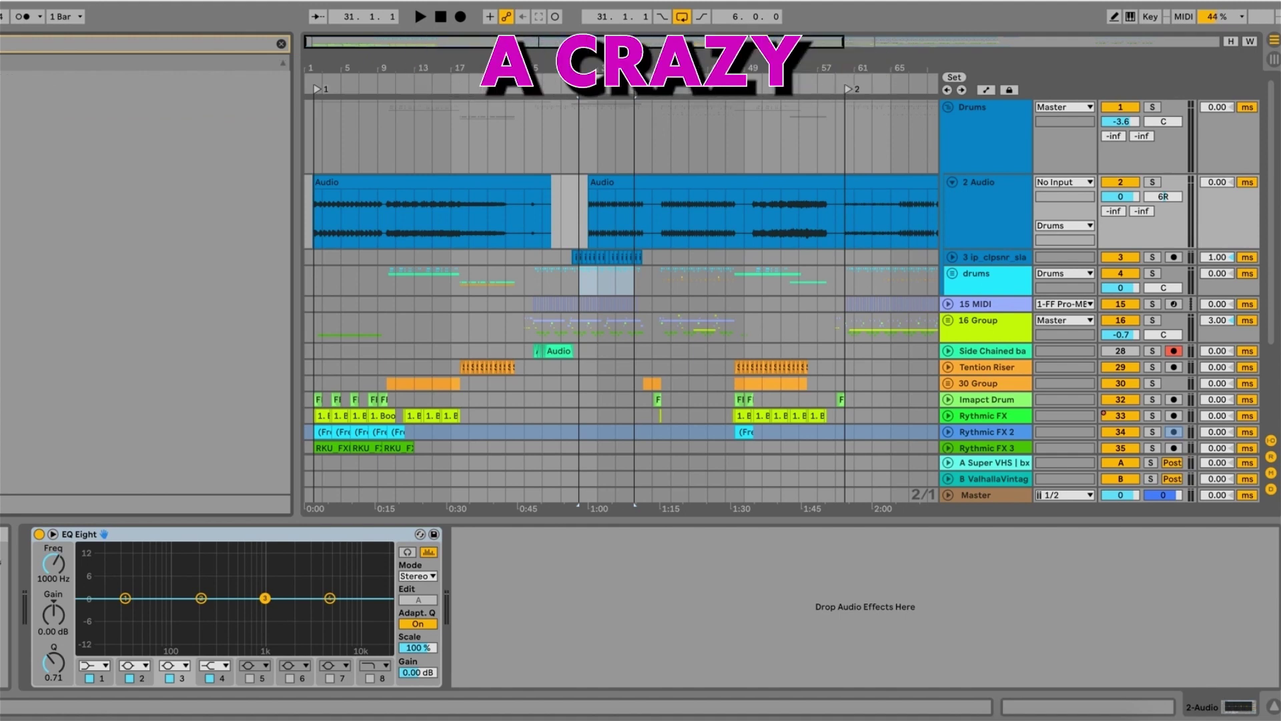
{"action": "key", "text": "BackSpace"}
{"action": "left_click", "coordinate": [2, 78]}
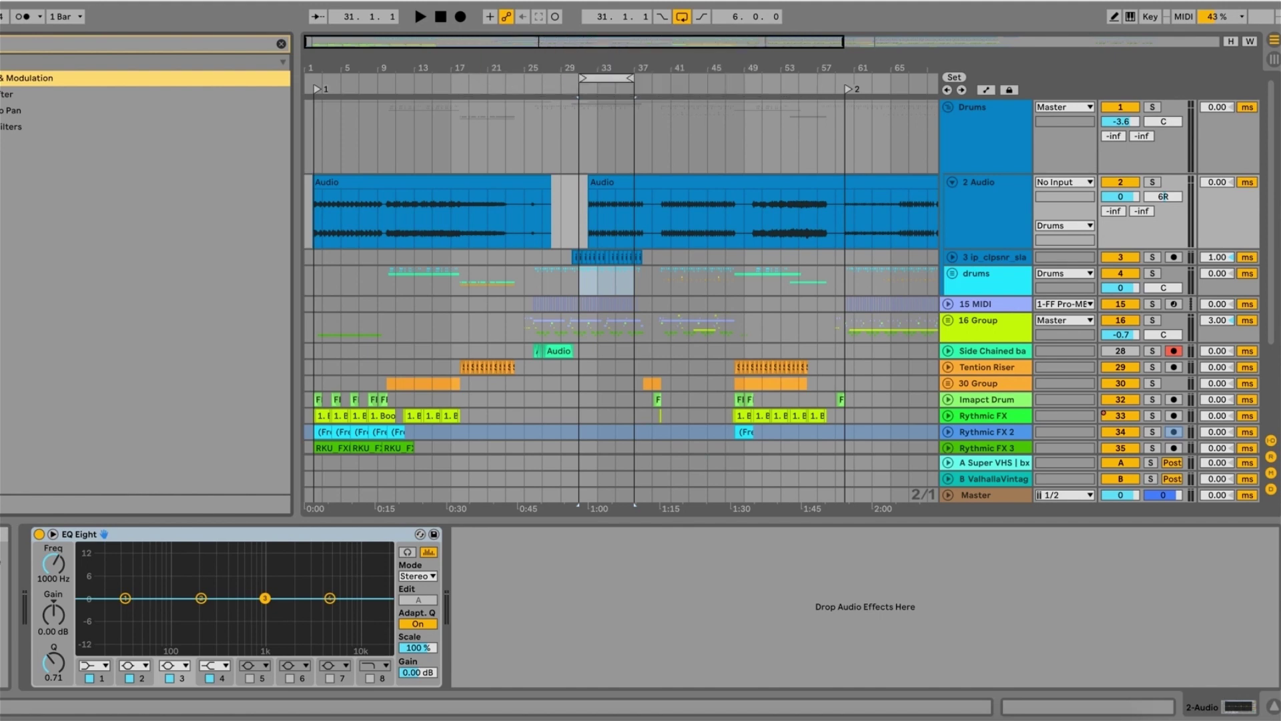
{"action": "left_click", "coordinate": [9, 111]}
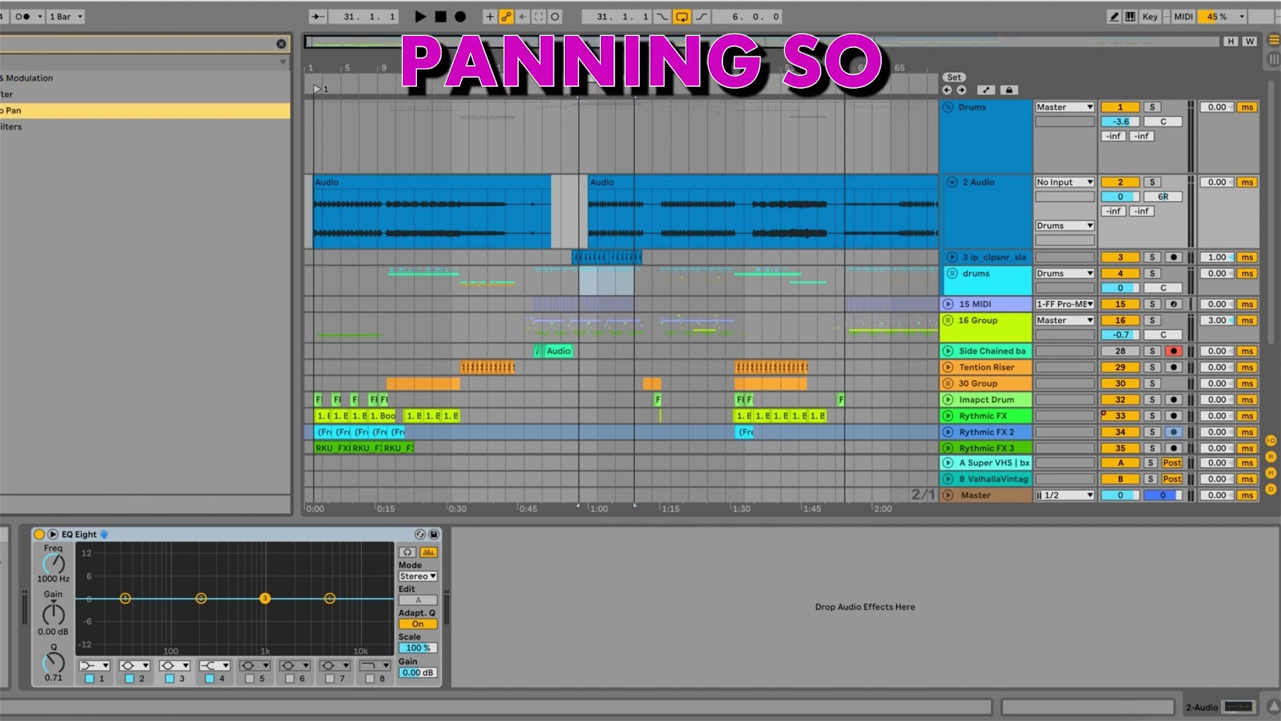
{"action": "left_click_drag", "start_coordinate": [9, 110], "coordinate": [380, 584]}
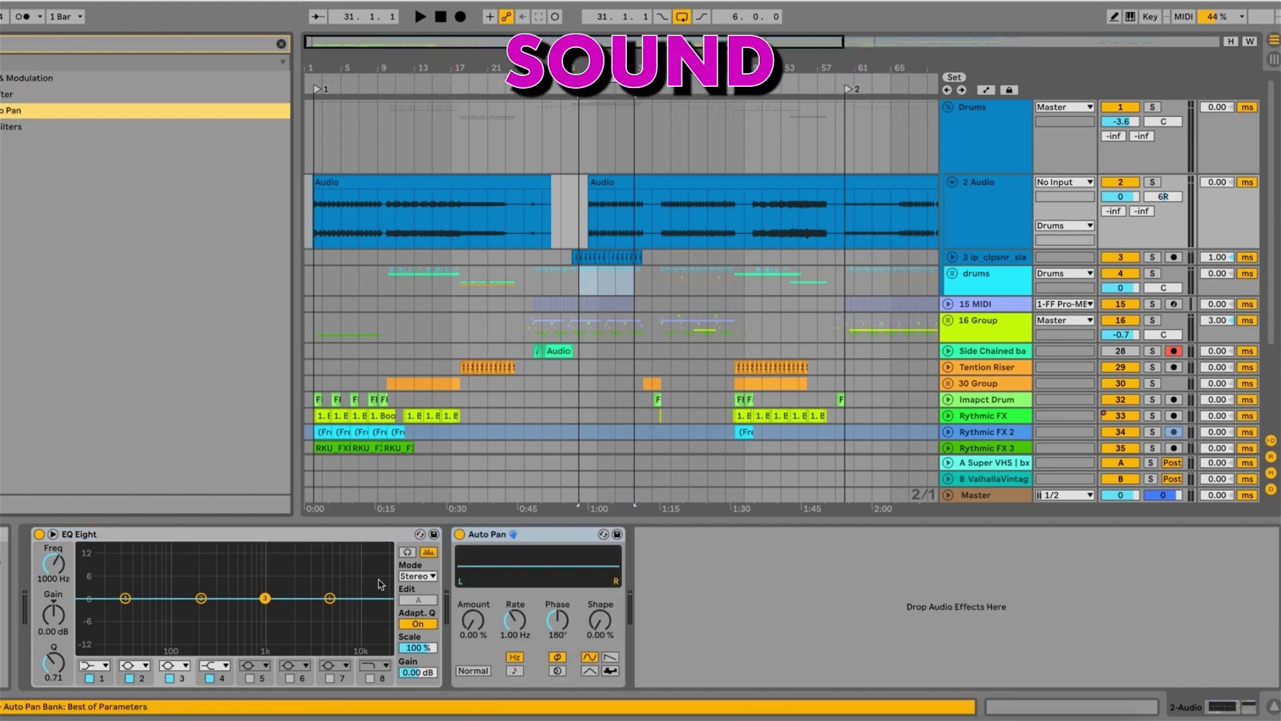
Try Auto Pan on 2 Audio with 9.52% amount and a tempo-synced 1/2 rate, and delete the effect.
{"action": "mouse_move", "coordinate": [473, 619]}
{"action": "left_mouse_down"}
{"action": "mouse_move", "coordinate": [473, 587]}
{"action": "mouse_move", "coordinate": [473, 613]}
{"action": "left_mouse_up"}
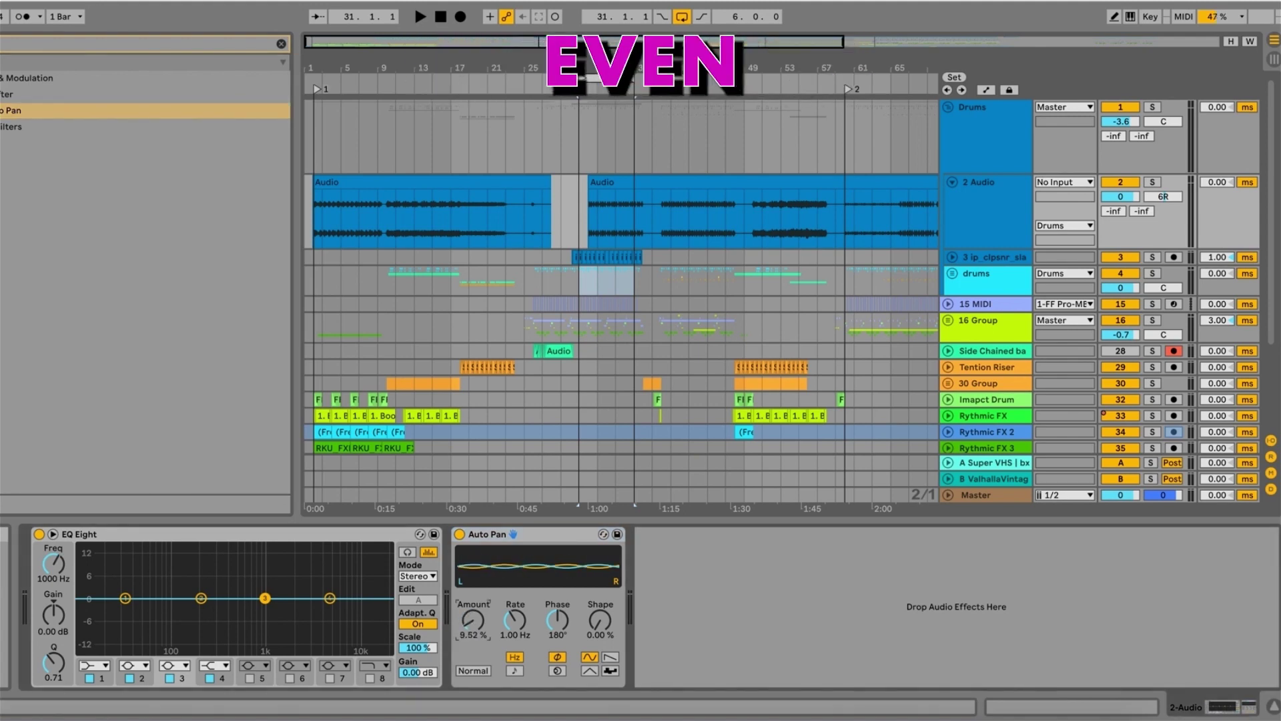
{"action": "left_click", "coordinate": [514, 670]}
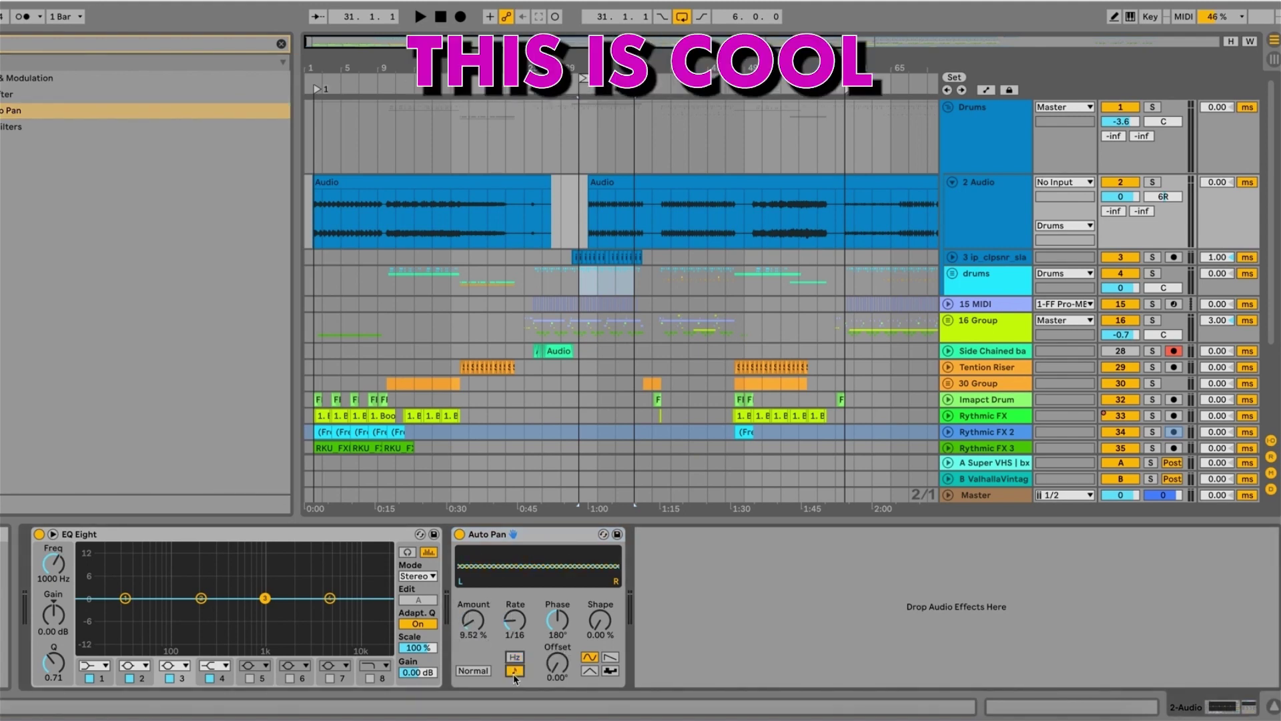
{"action": "mouse_move", "coordinate": [519, 622]}
{"action": "left_mouse_down"}
{"action": "mouse_move", "coordinate": [519, 601]}
{"action": "mouse_move", "coordinate": [518, 620]}
{"action": "left_mouse_up"}
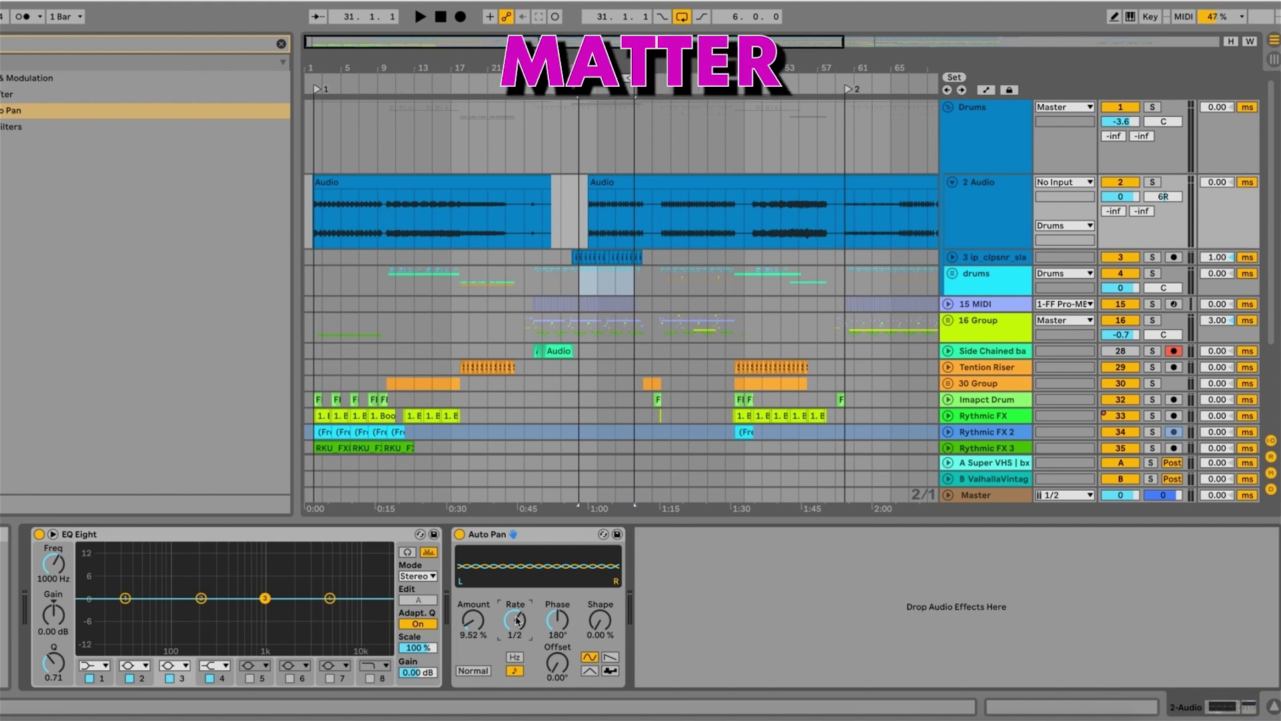
{"action": "left_click", "coordinate": [501, 534]}
{"action": "key", "text": "Delete"}
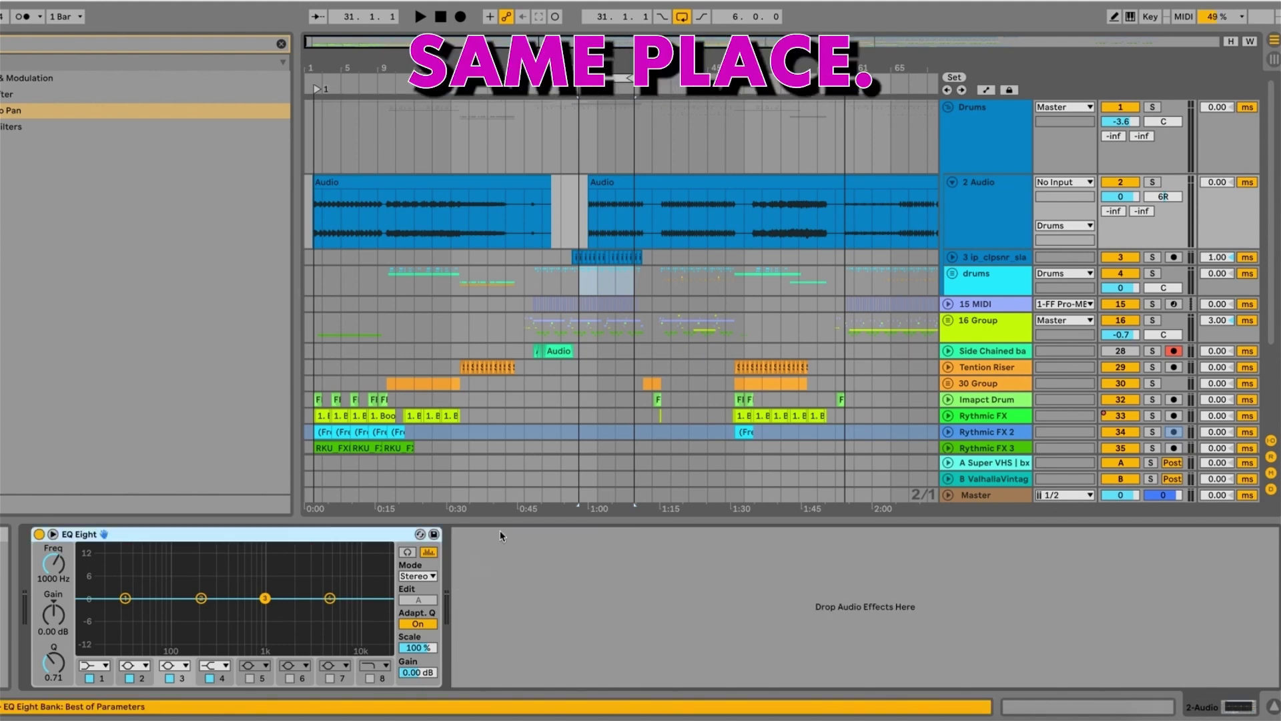
Deactivate the 39 Audio track while the loop plays through the Drums group's Pro-MB.
{"action": "left_click", "coordinate": [963, 155]}
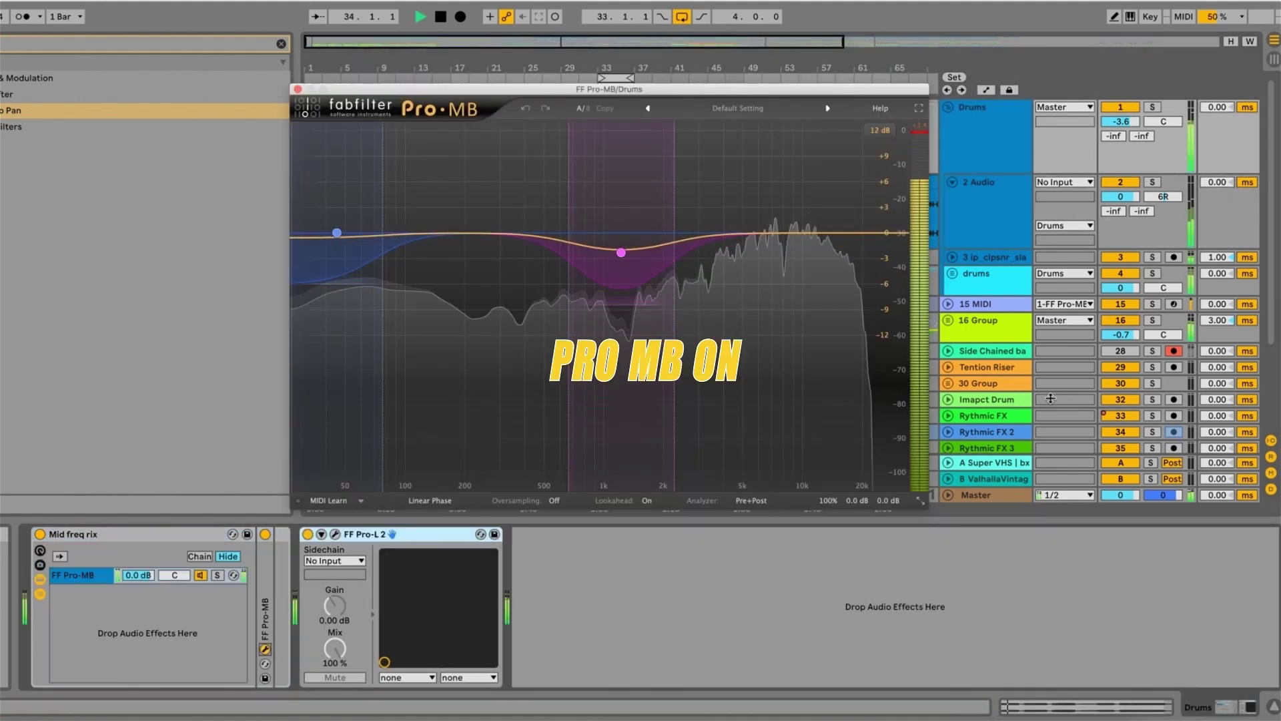
{"action": "scroll", "coordinate": [1119, 371], "scroll_direction": "down", "scroll_amount": 3}
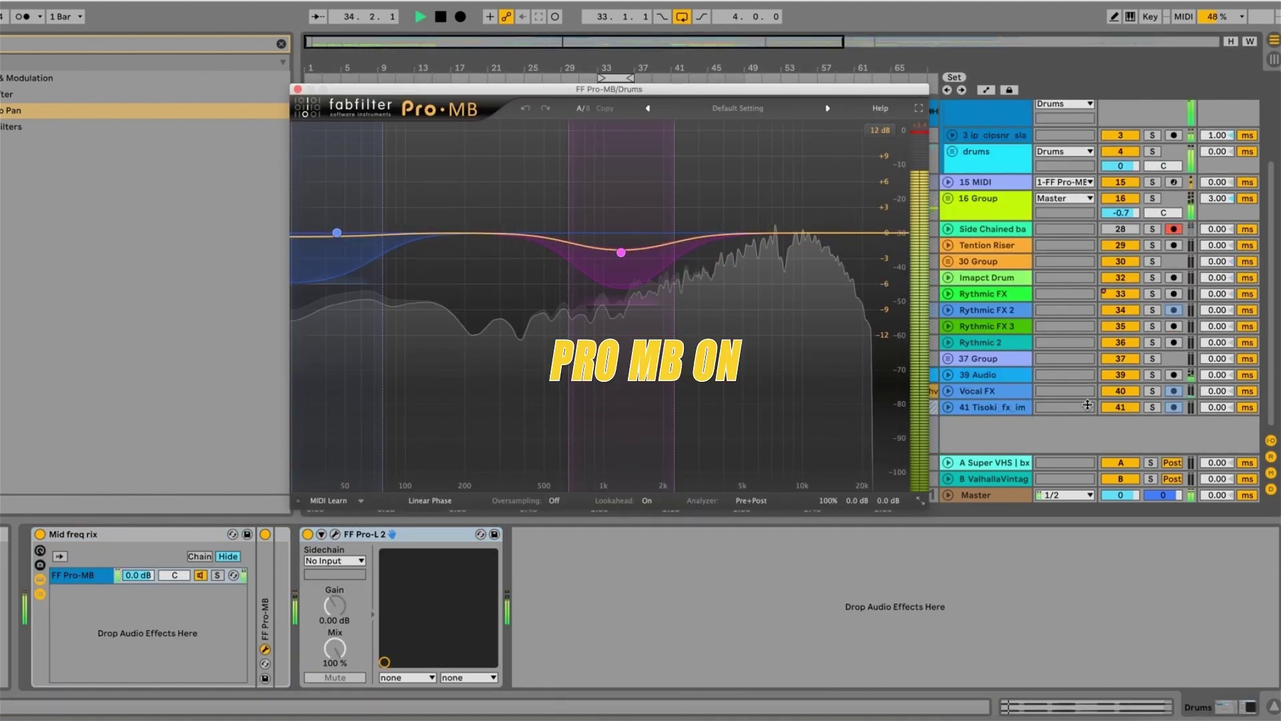
{"action": "left_click", "coordinate": [1120, 375]}
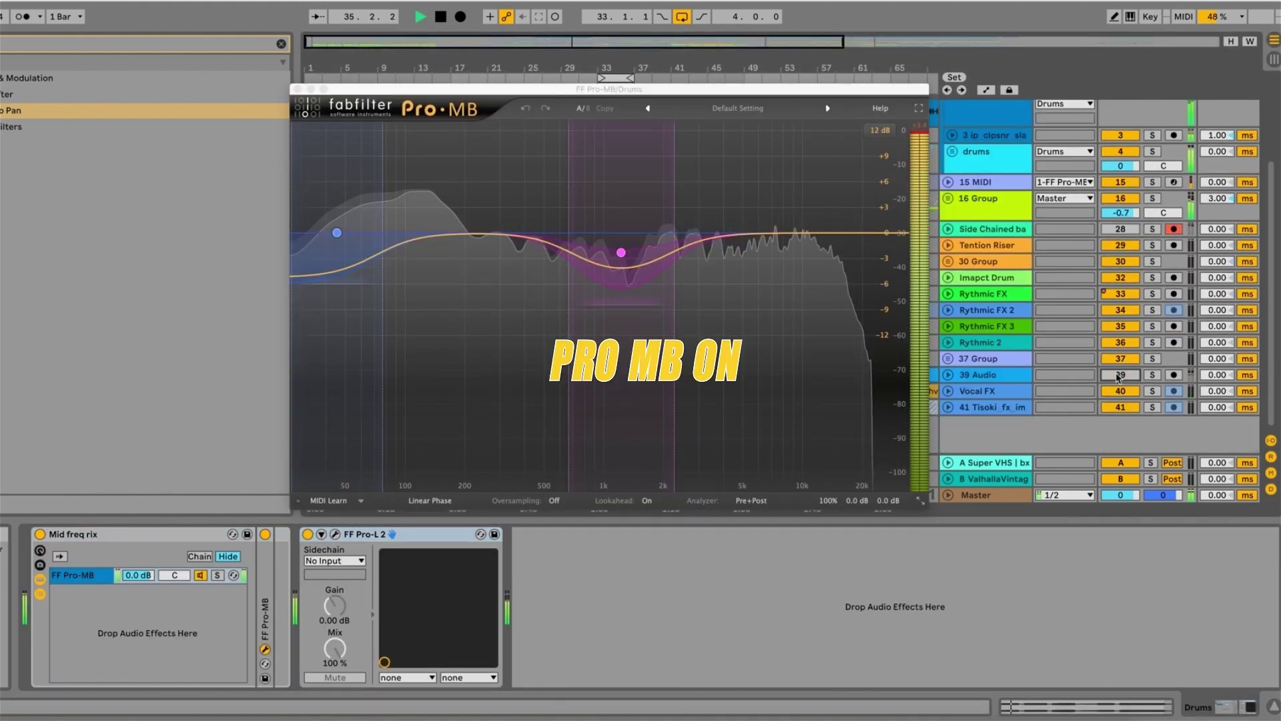
{"action": "left_click", "coordinate": [1119, 374]}
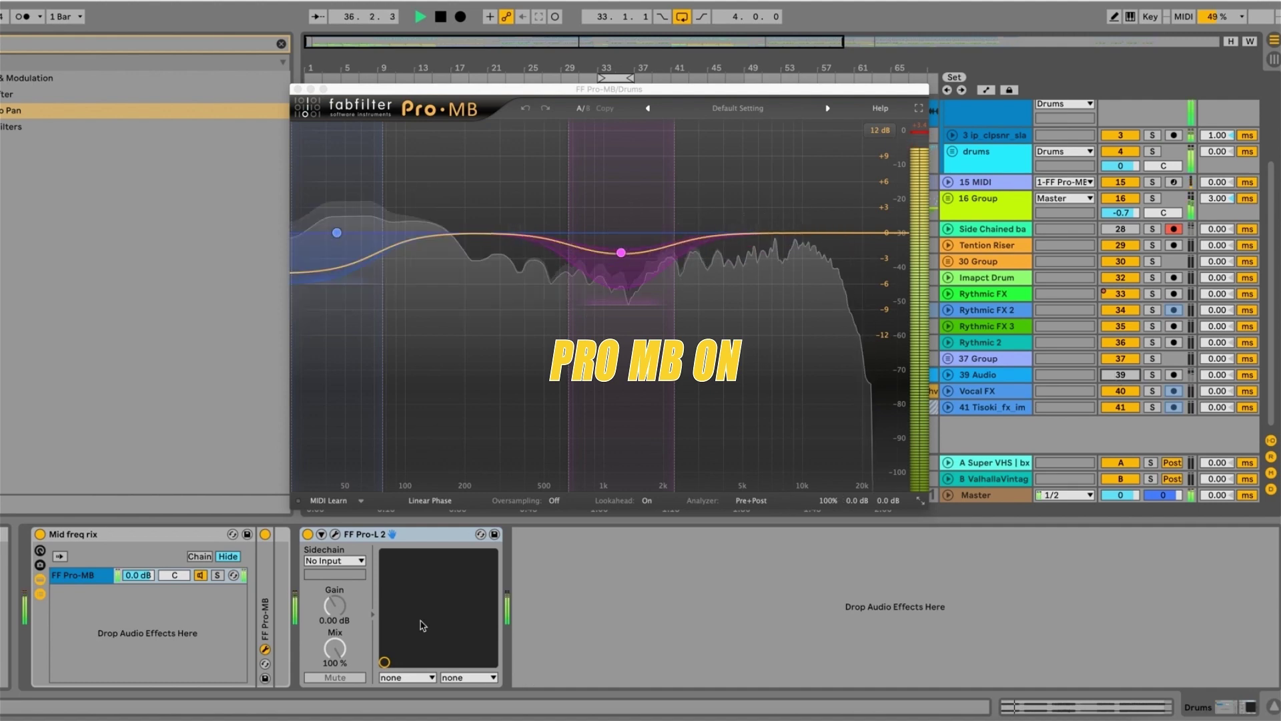
Bypass and re-enable Pro-MB on the Drums group to compare the sound, and stop playback.
{"action": "left_click", "coordinate": [265, 534]}
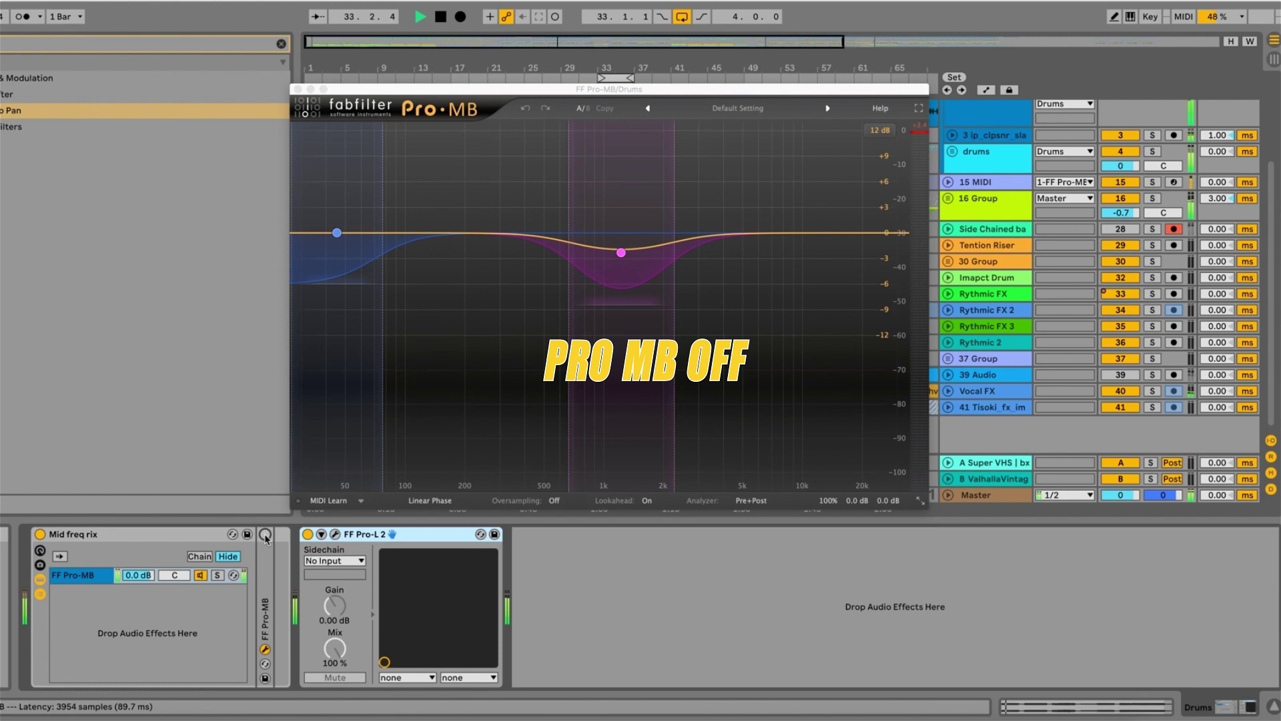
{"action": "left_click", "coordinate": [265, 535]}
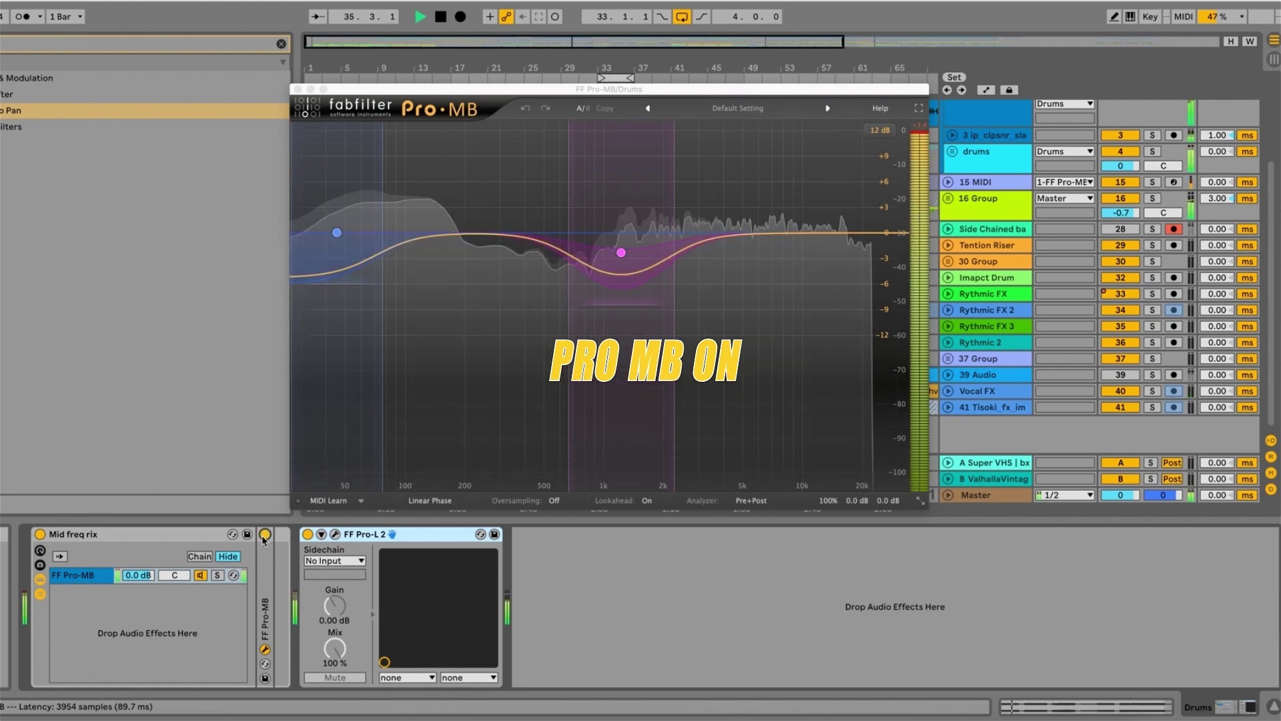
{"action": "key", "text": "space"}
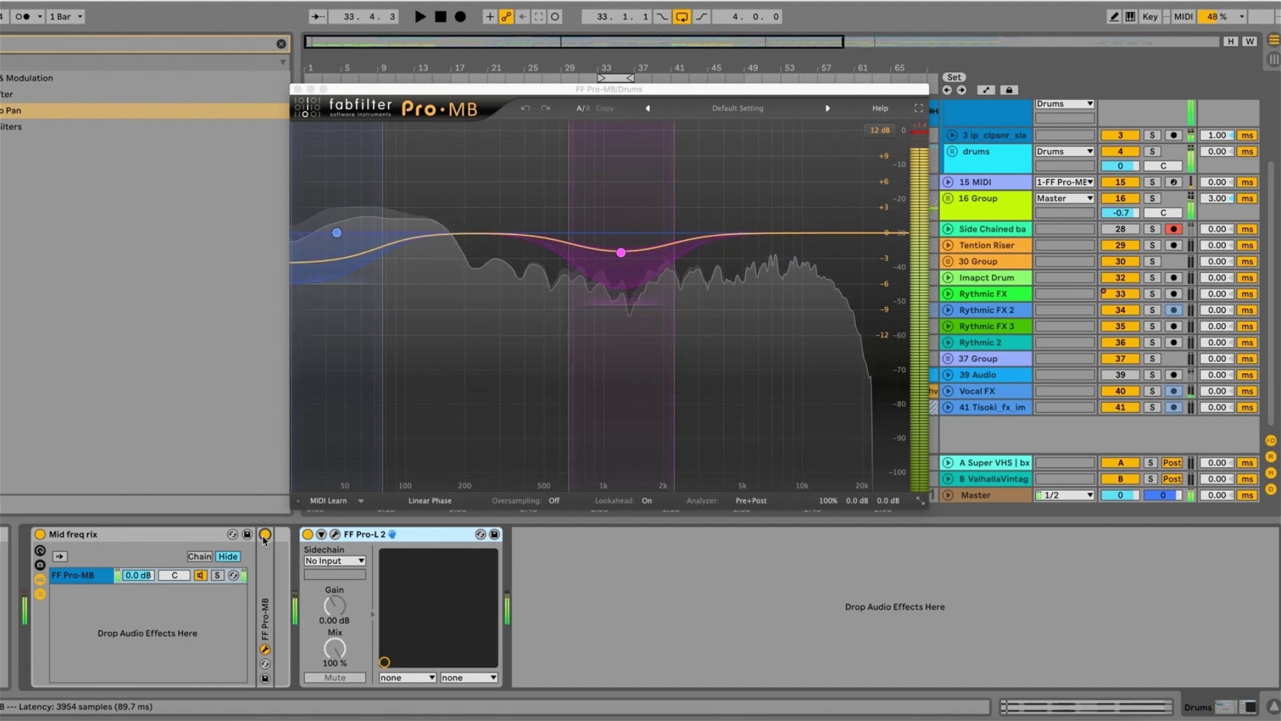
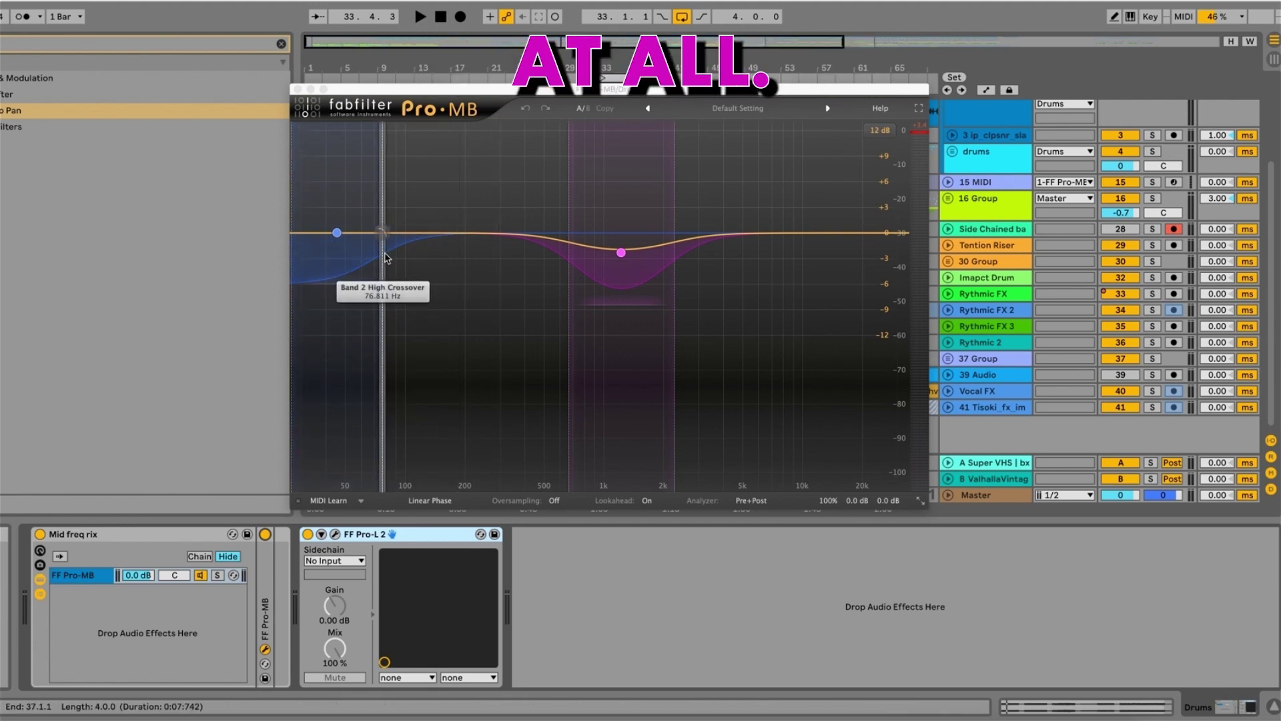
Show the low band's settings in Pro-MB and compare playback with the Mid freq rix rack bypassed and re-enabled.
{"action": "left_click", "coordinate": [337, 233]}
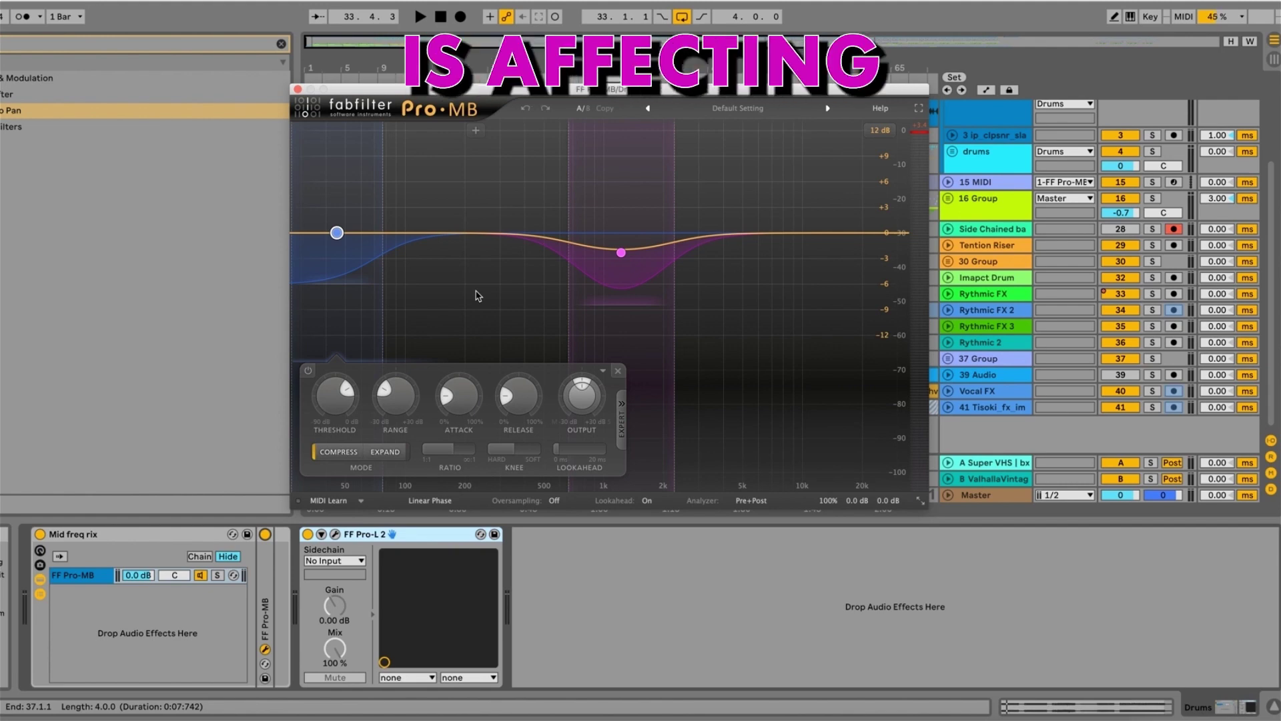
{"action": "key", "text": "space"}
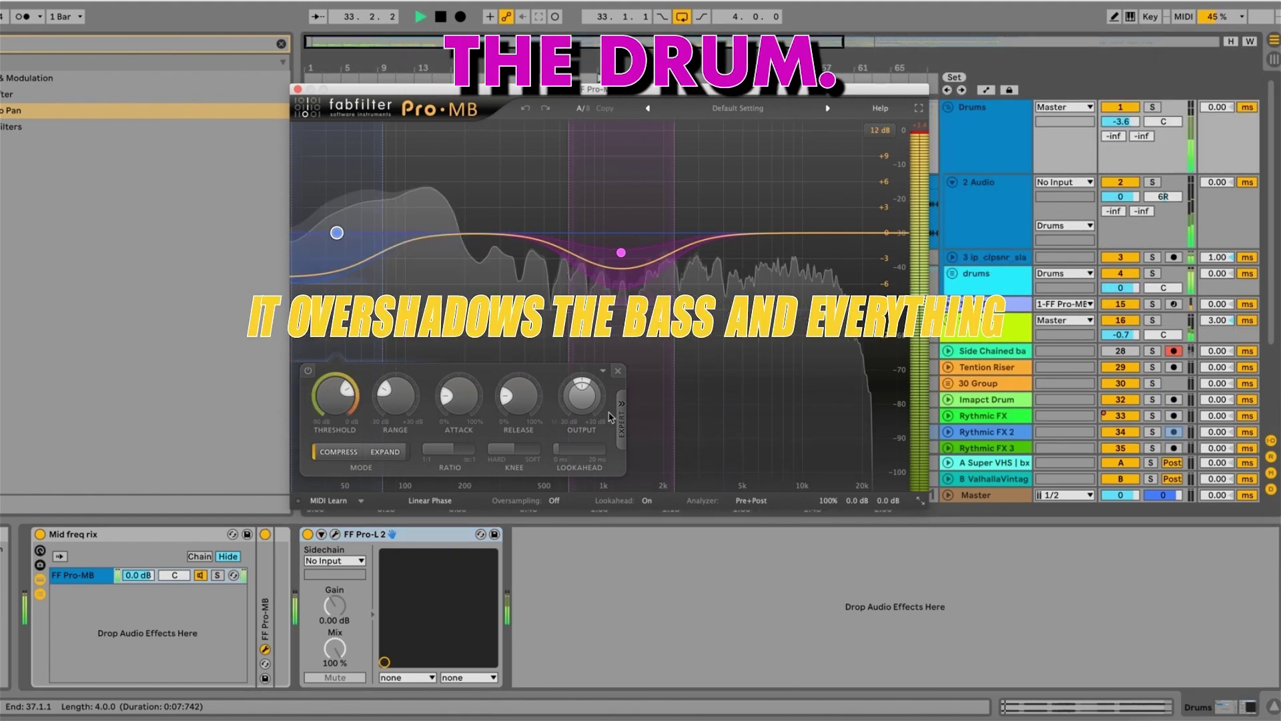
{"action": "left_click", "coordinate": [41, 533]}
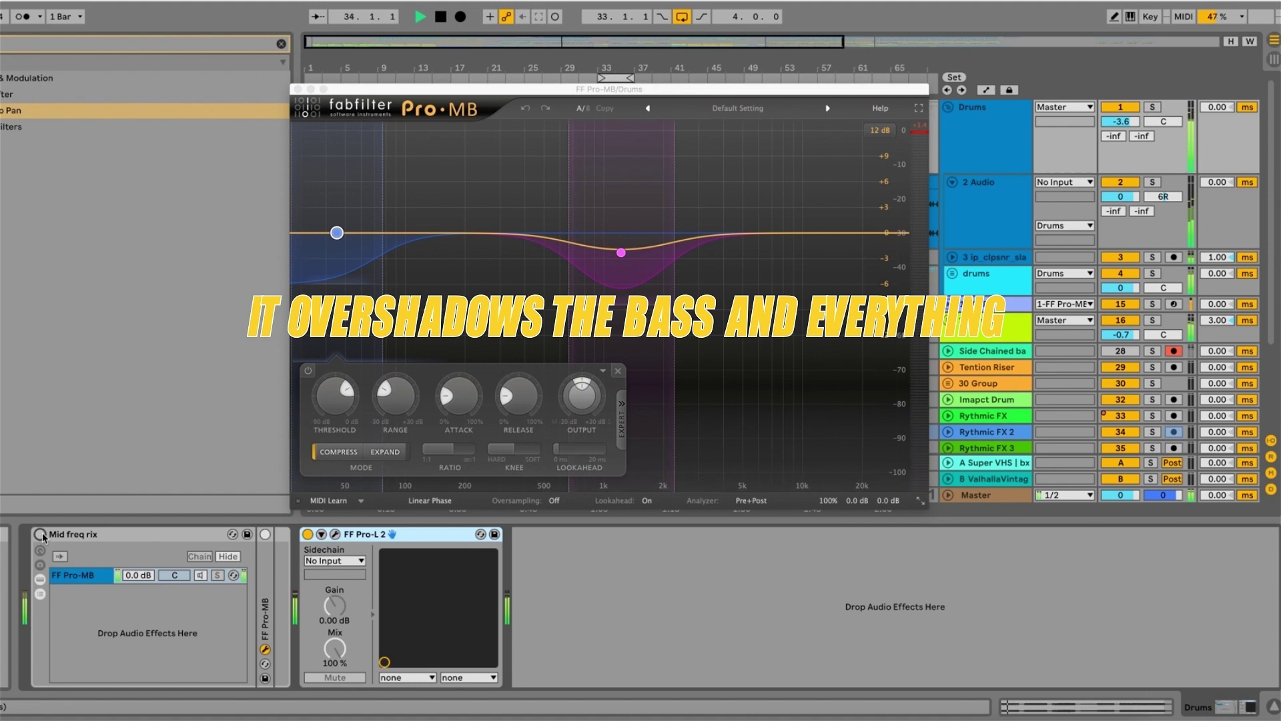
{"action": "left_click", "coordinate": [41, 533]}
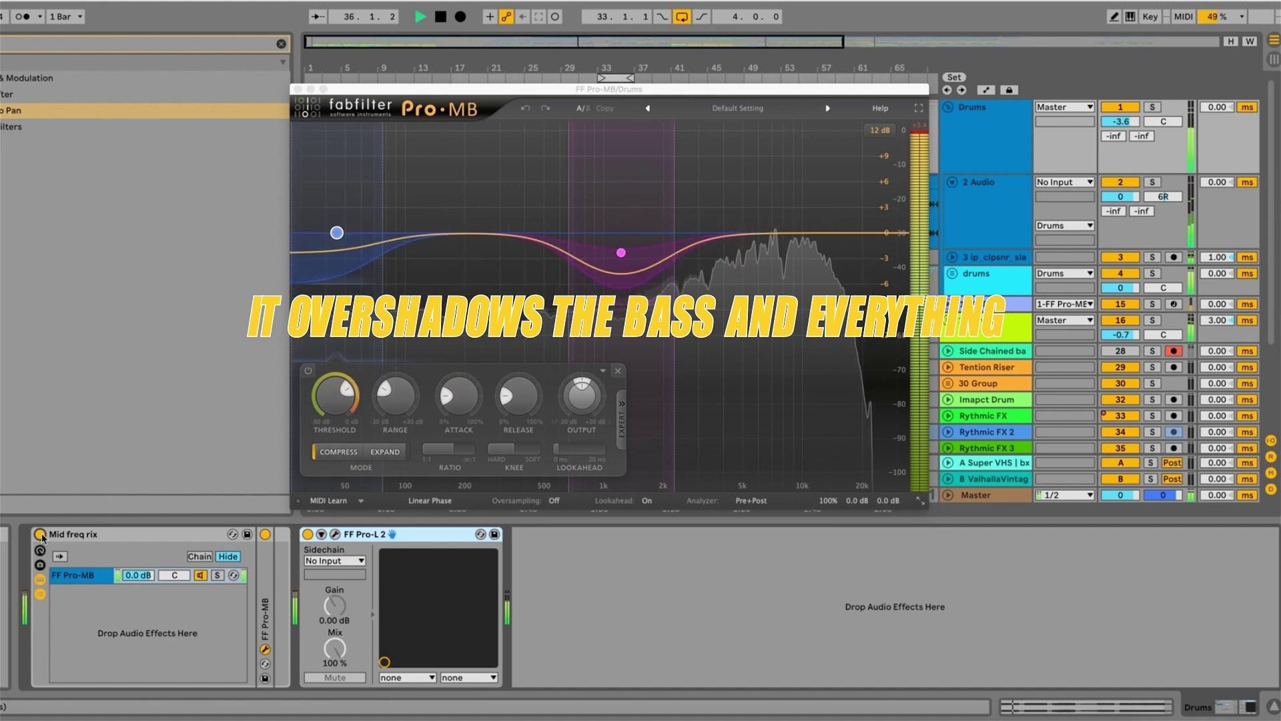
Stop playback and rename the Mid freq rix rack as "Mid freq Fix".
{"action": "key", "text": "space"}
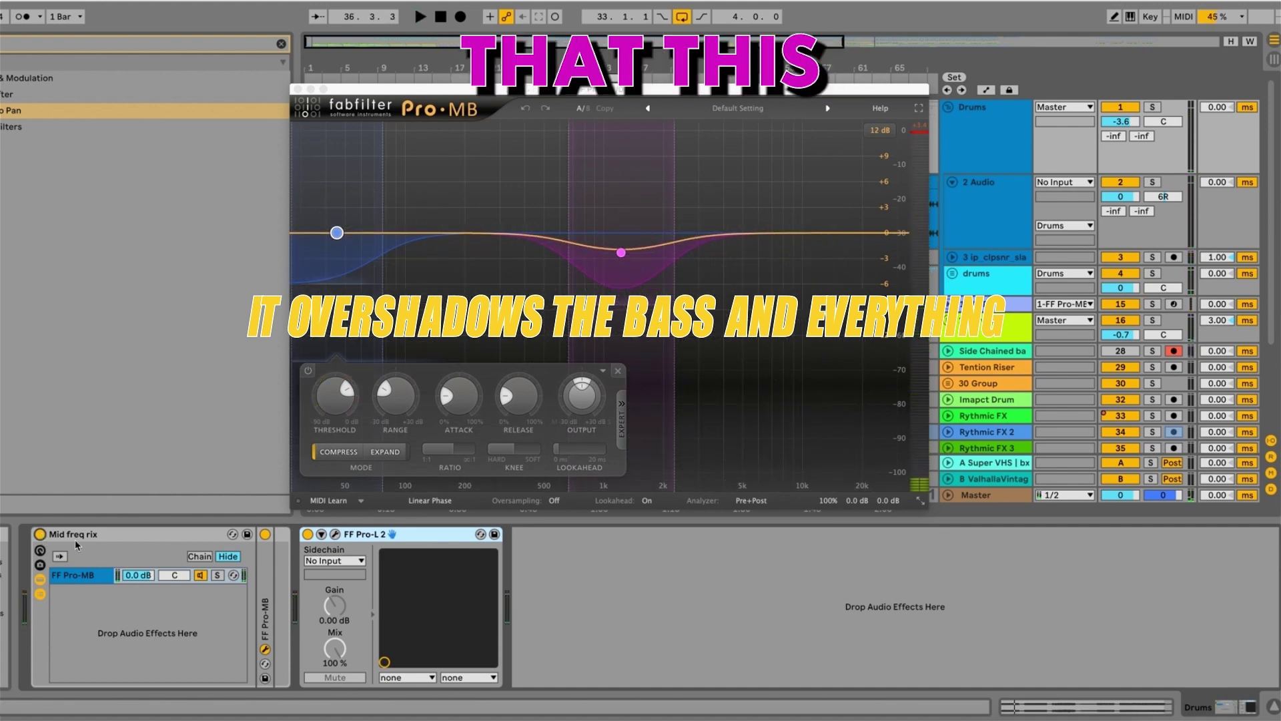
{"action": "left_click", "coordinate": [59, 539]}
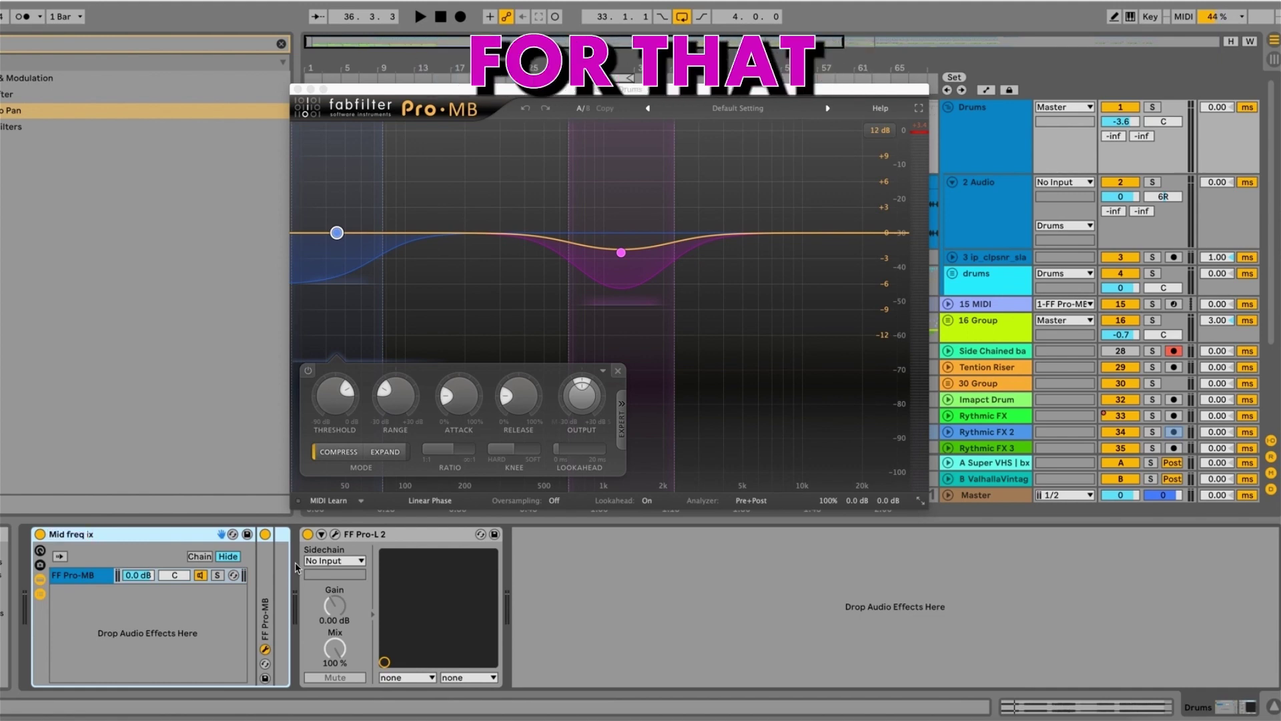
{"action": "type", "text": "F"}
{"action": "left_click", "coordinate": [177, 632]}
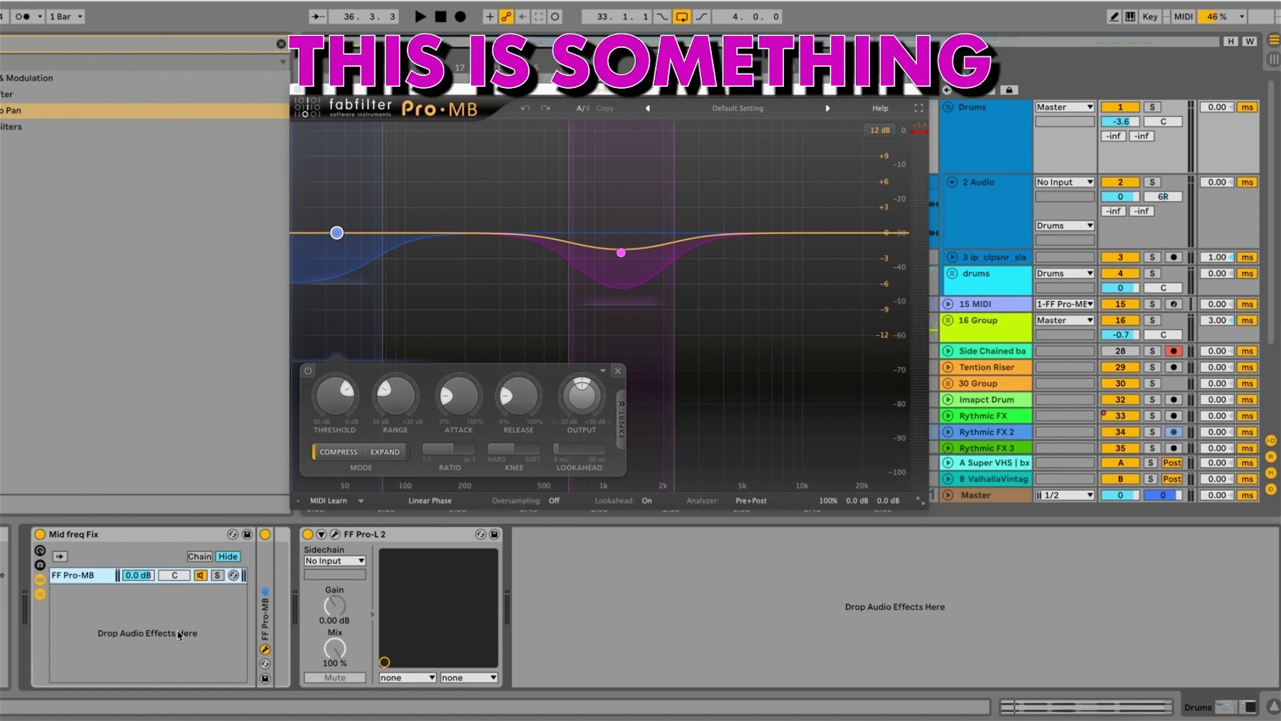
{"action": "left_click", "coordinate": [150, 538]}
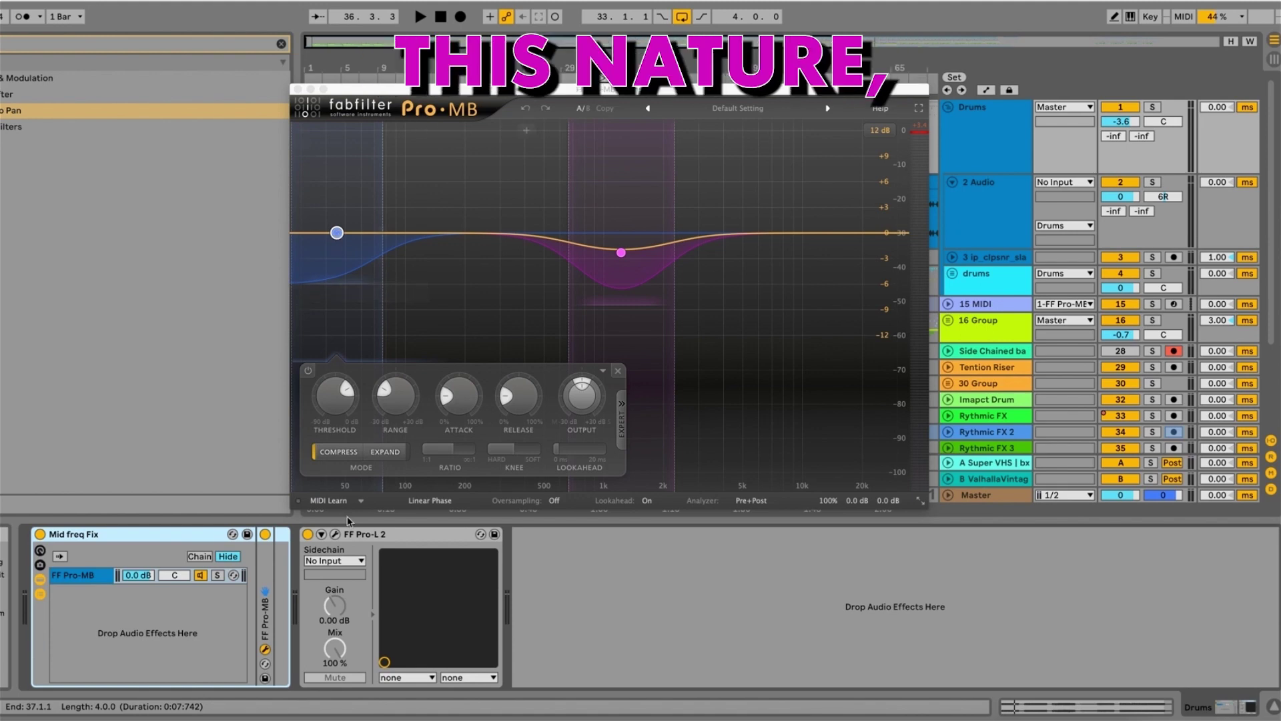
Show the low and mid bands' settings in Pro-MB, and view the Pro-L 2 limiter on the Drums group.
{"action": "left_click", "coordinate": [337, 233]}
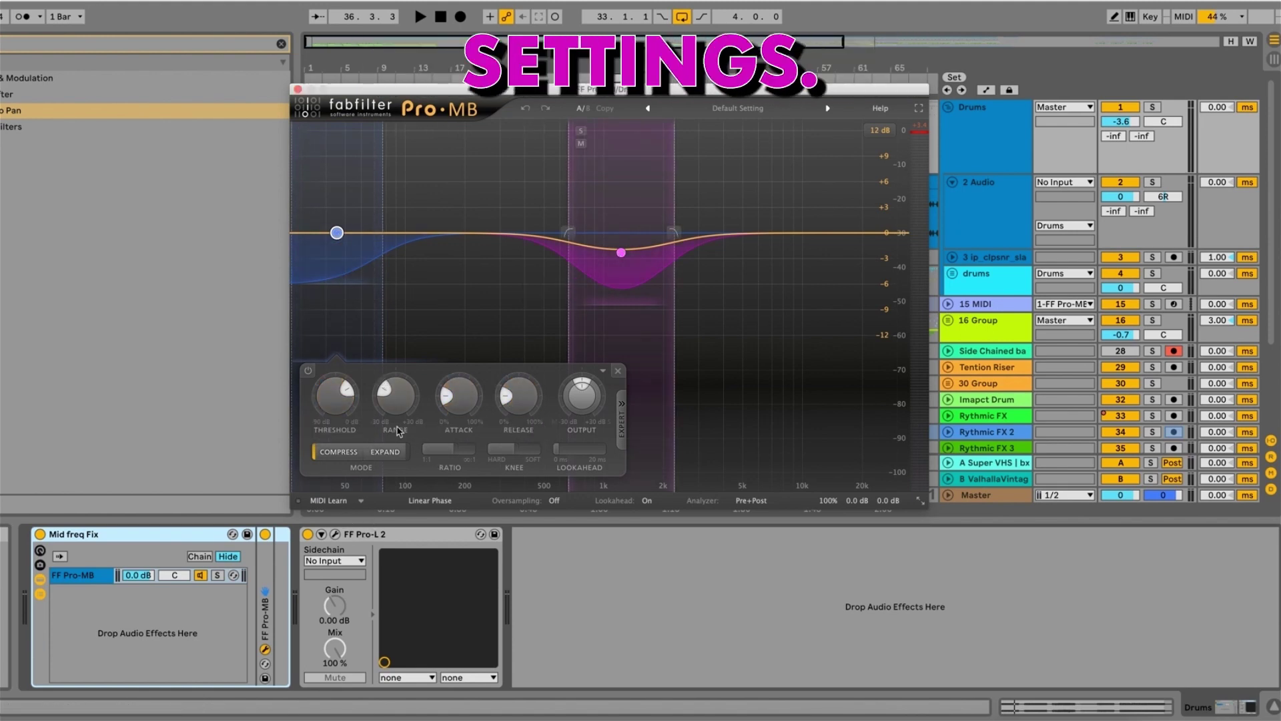
{"action": "left_click", "coordinate": [622, 252]}
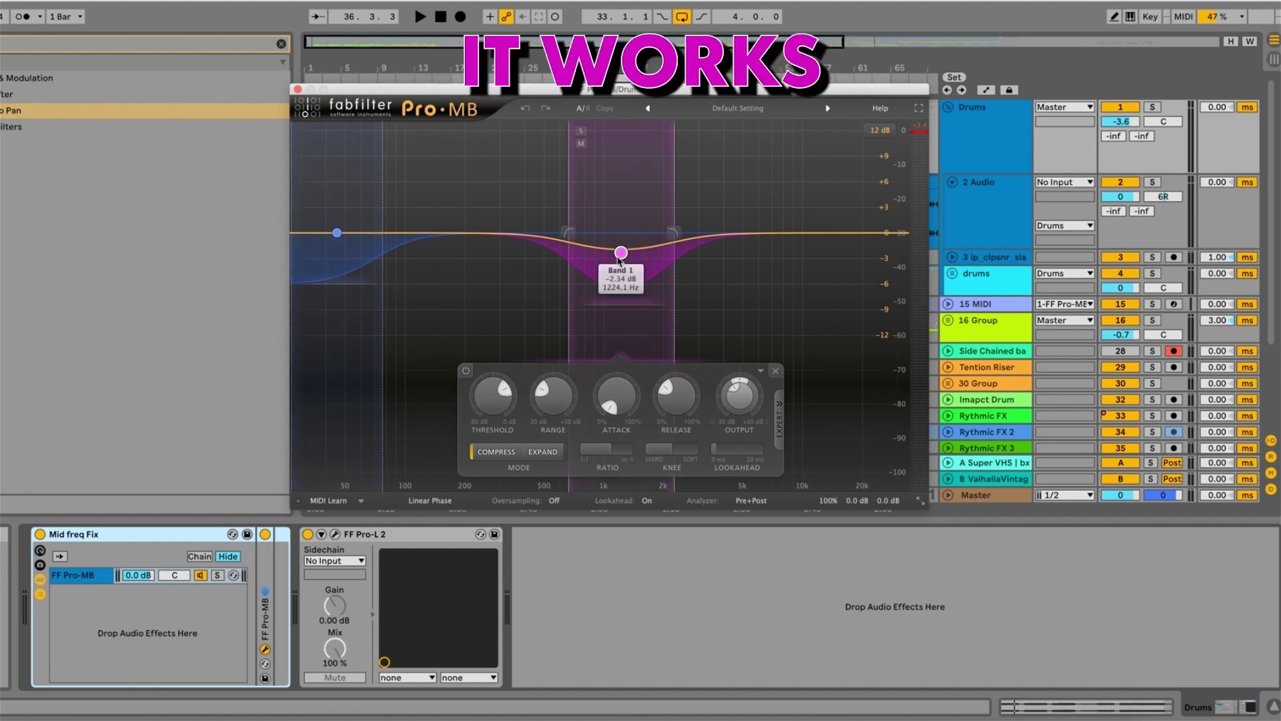
{"action": "left_click", "coordinate": [298, 89]}
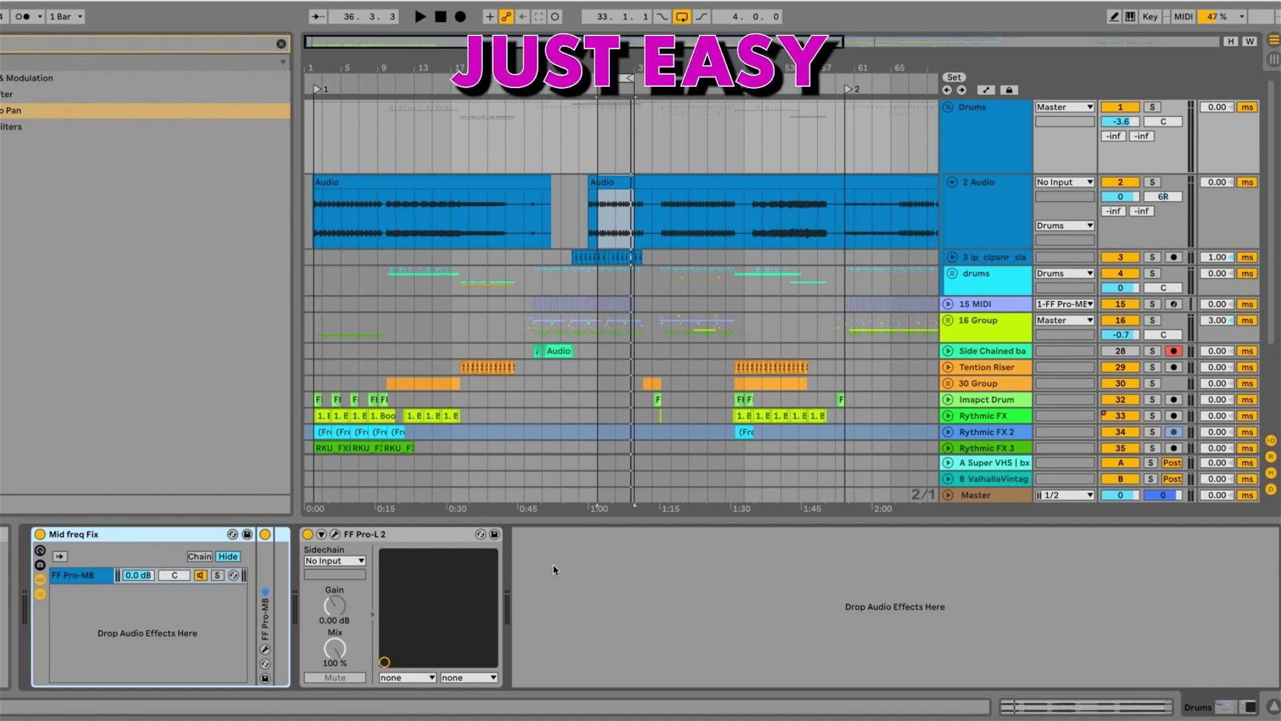
{"action": "left_click", "coordinate": [335, 533]}
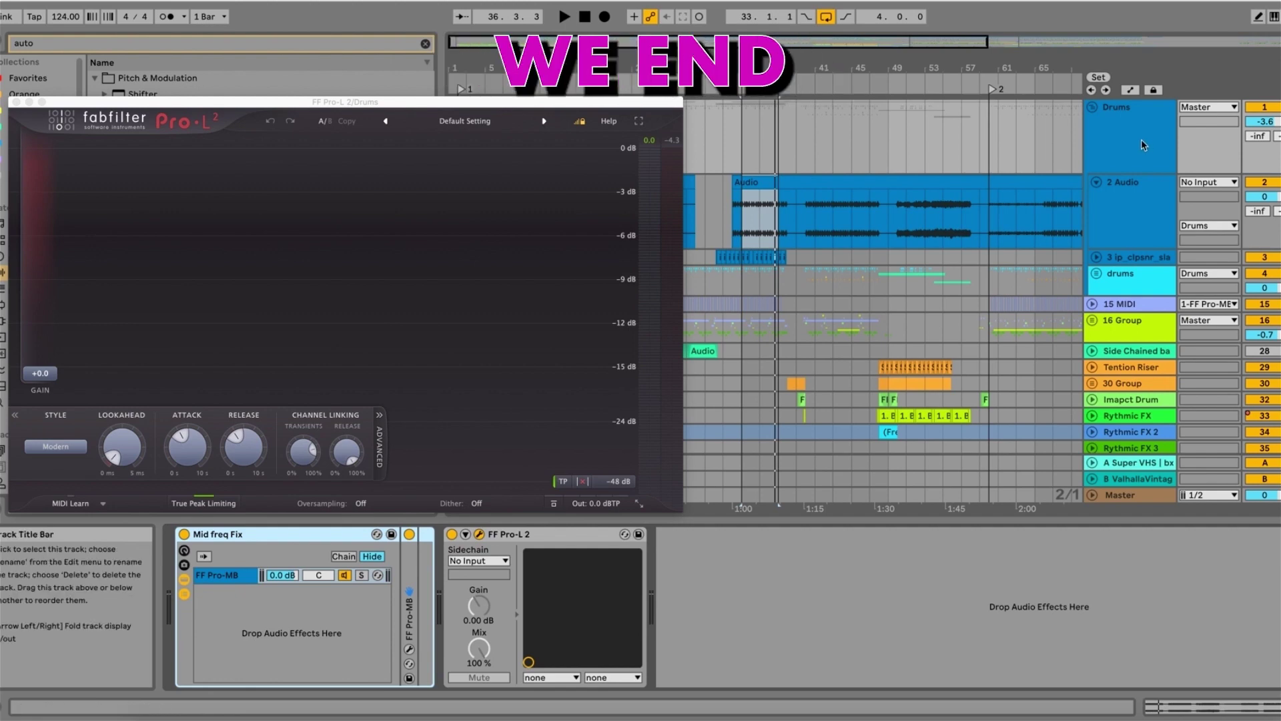
{"action": "left_click", "coordinate": [17, 102]}
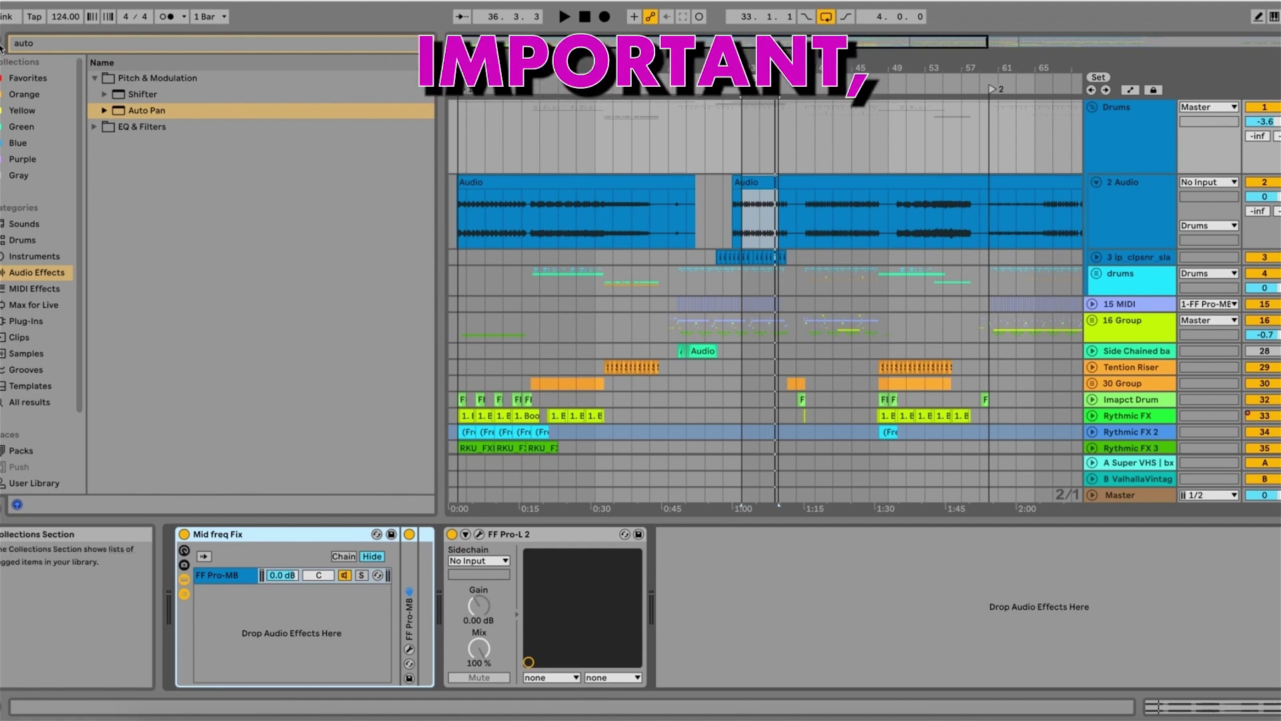
Hide the browser, and activate the 7up master rack on the Master track with its devices shown.
{"action": "left_click", "coordinate": [2, 42]}
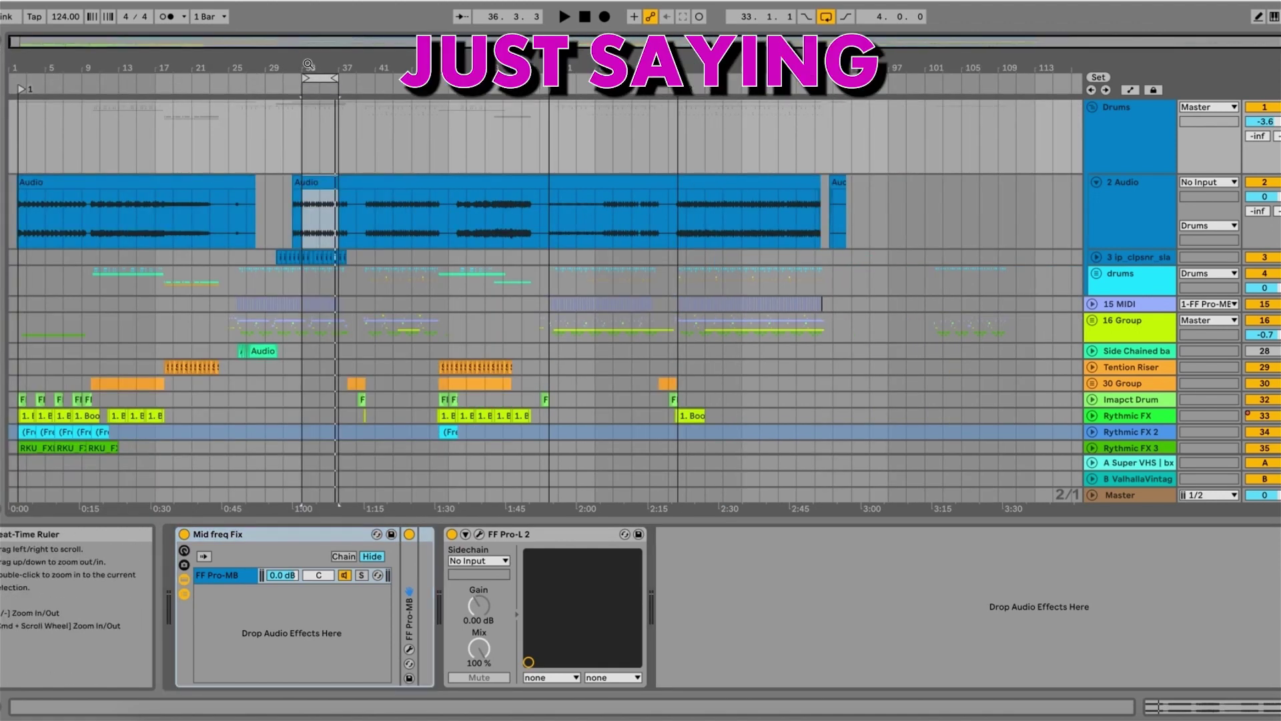
{"action": "left_click_drag", "start_coordinate": [303, 64], "coordinate": [390, 142]}
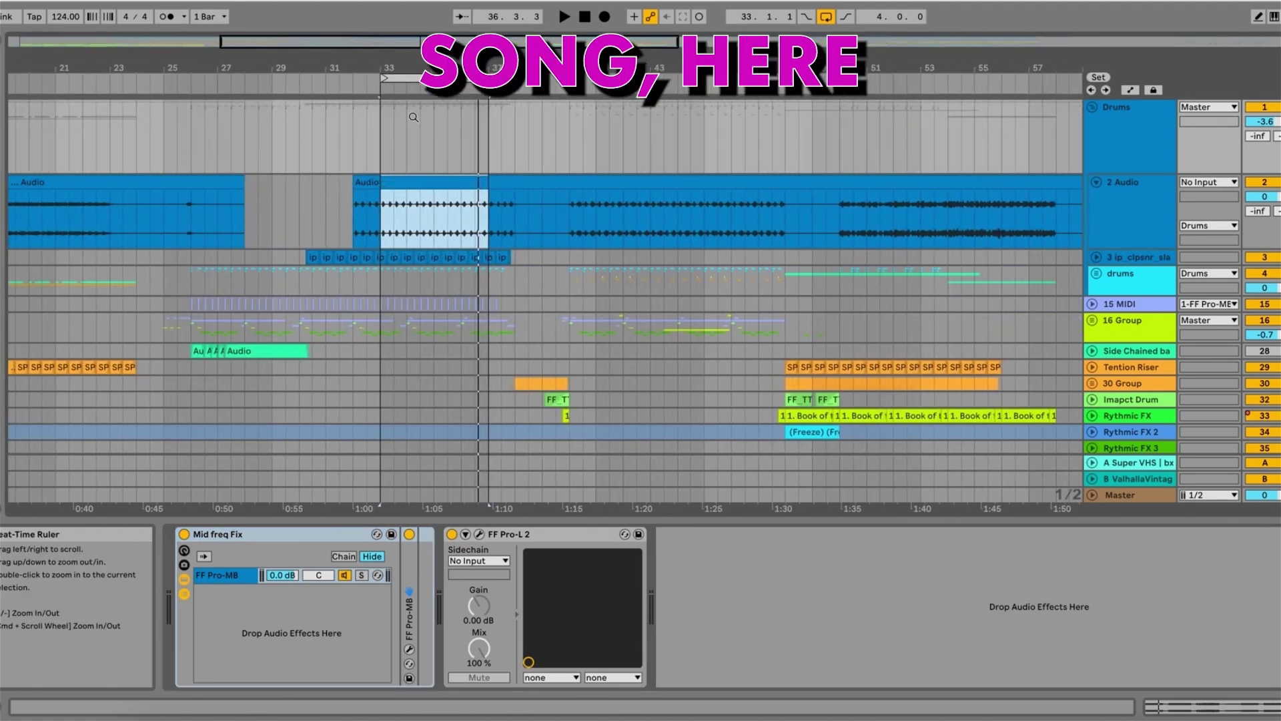
{"action": "left_click", "coordinate": [1128, 495]}
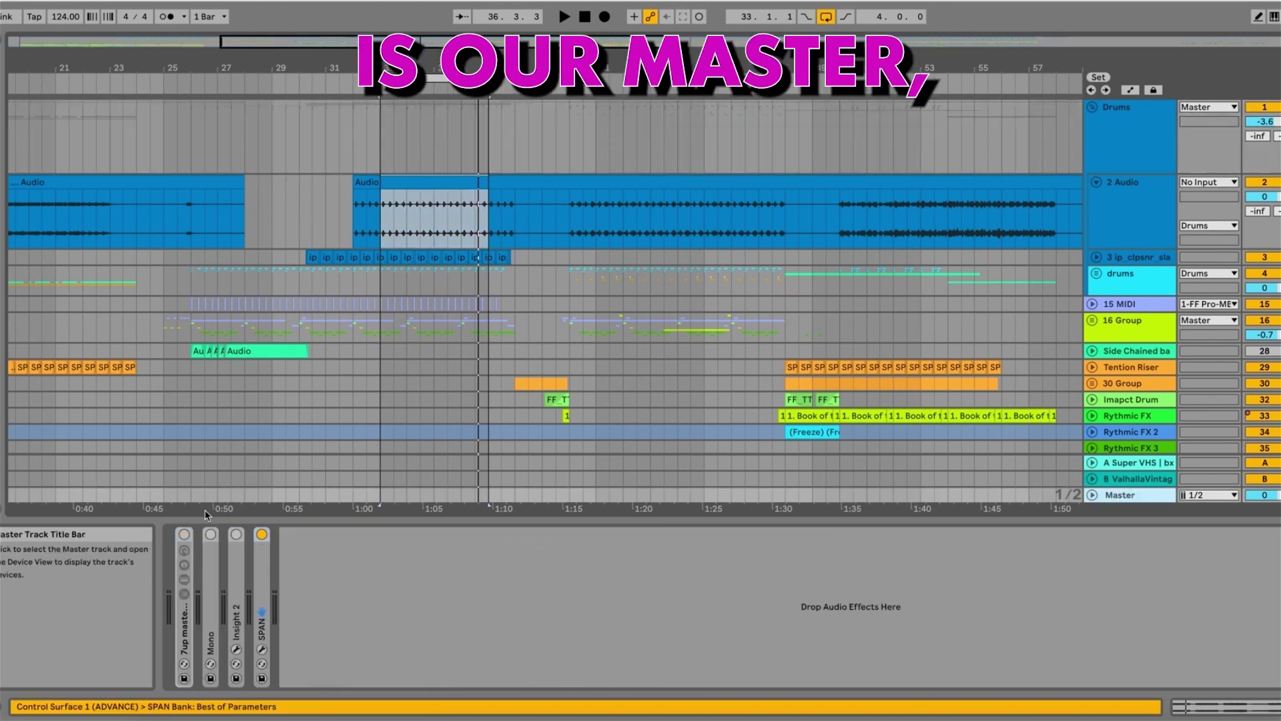
{"action": "left_click", "coordinate": [184, 535]}
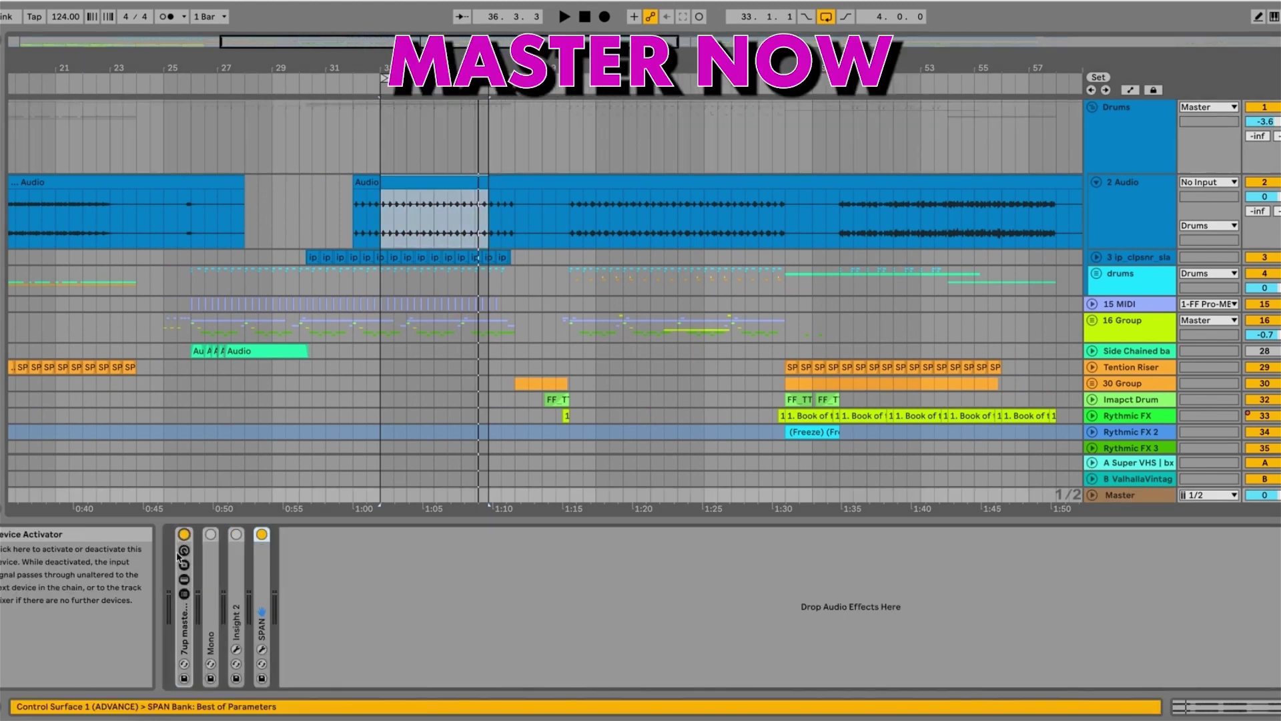
{"action": "left_click", "coordinate": [185, 578]}
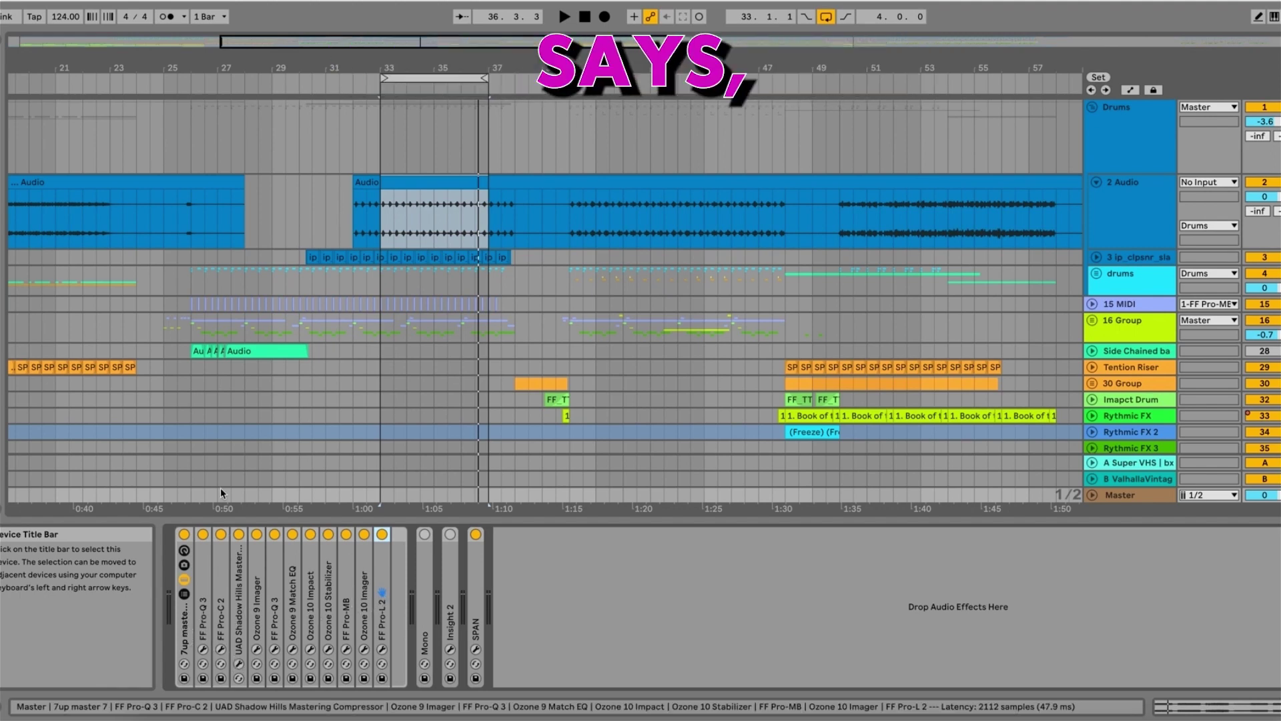
Open the UAD Shadow Hills Mastering Compressor in the master rack and deactivate SPAN.
{"action": "left_click", "coordinate": [239, 664]}
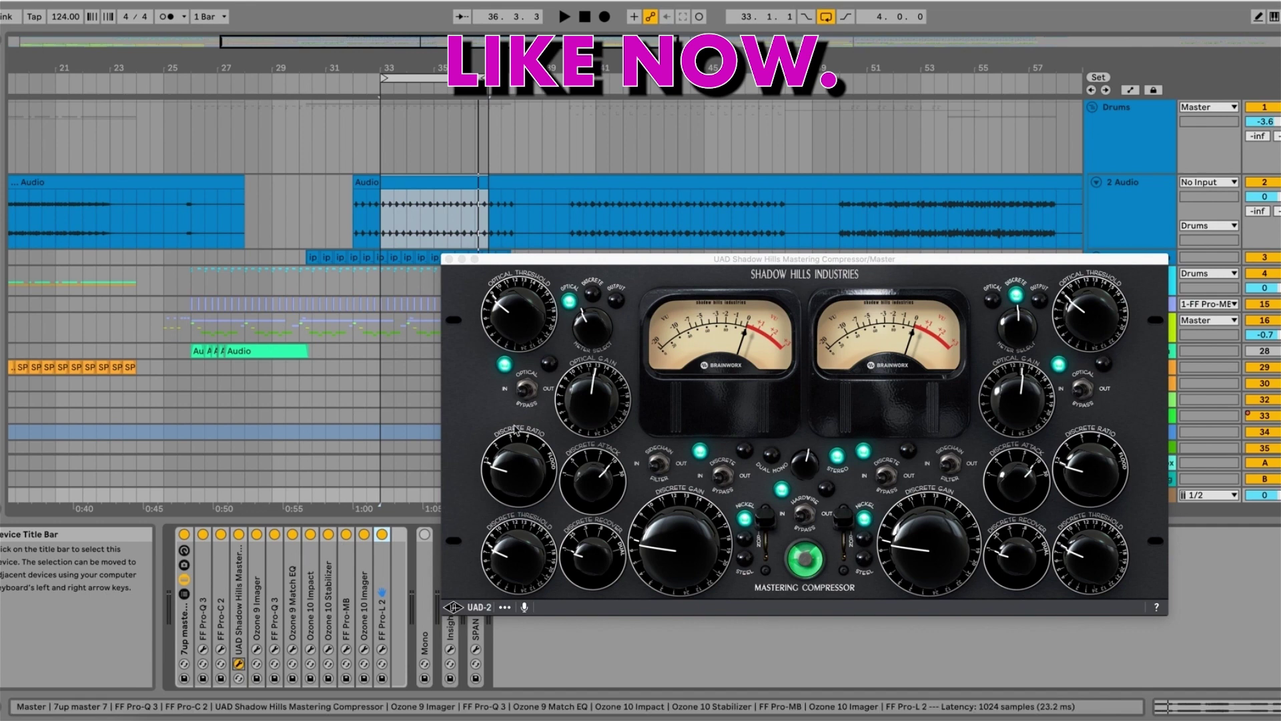
{"action": "left_click_drag", "start_coordinate": [686, 262], "coordinate": [502, 123]}
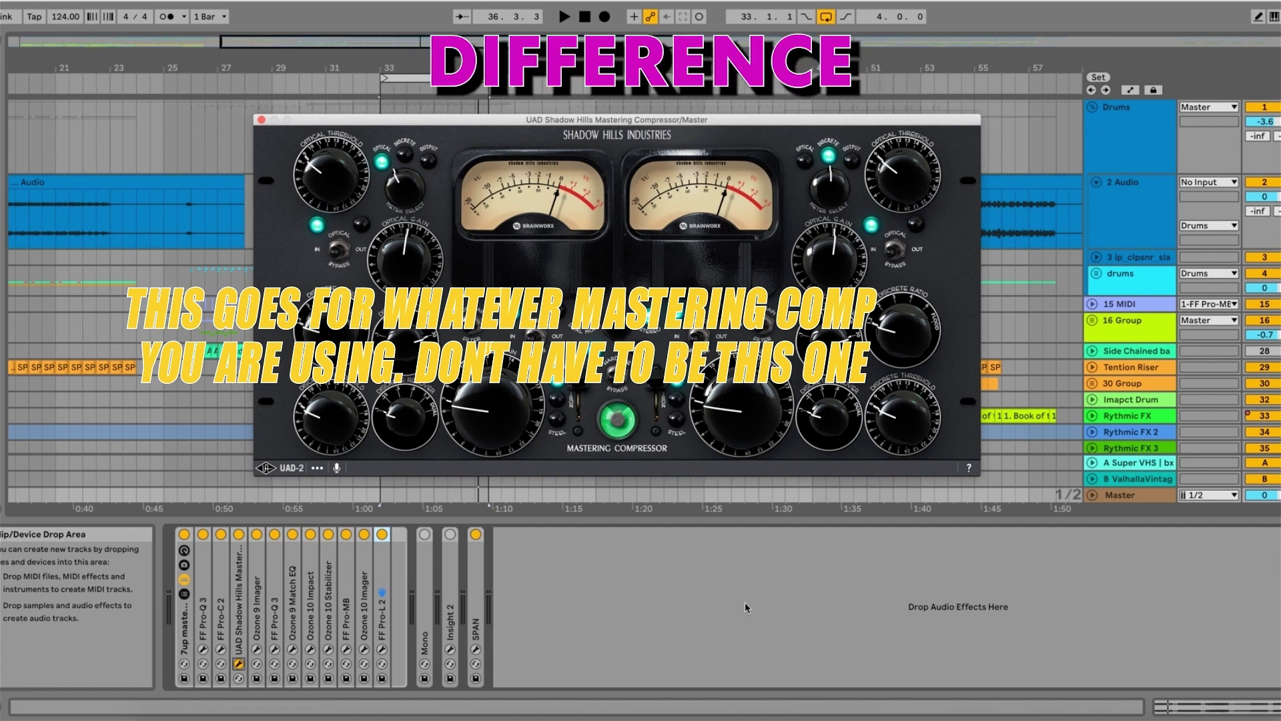
{"action": "left_click", "coordinate": [475, 534]}
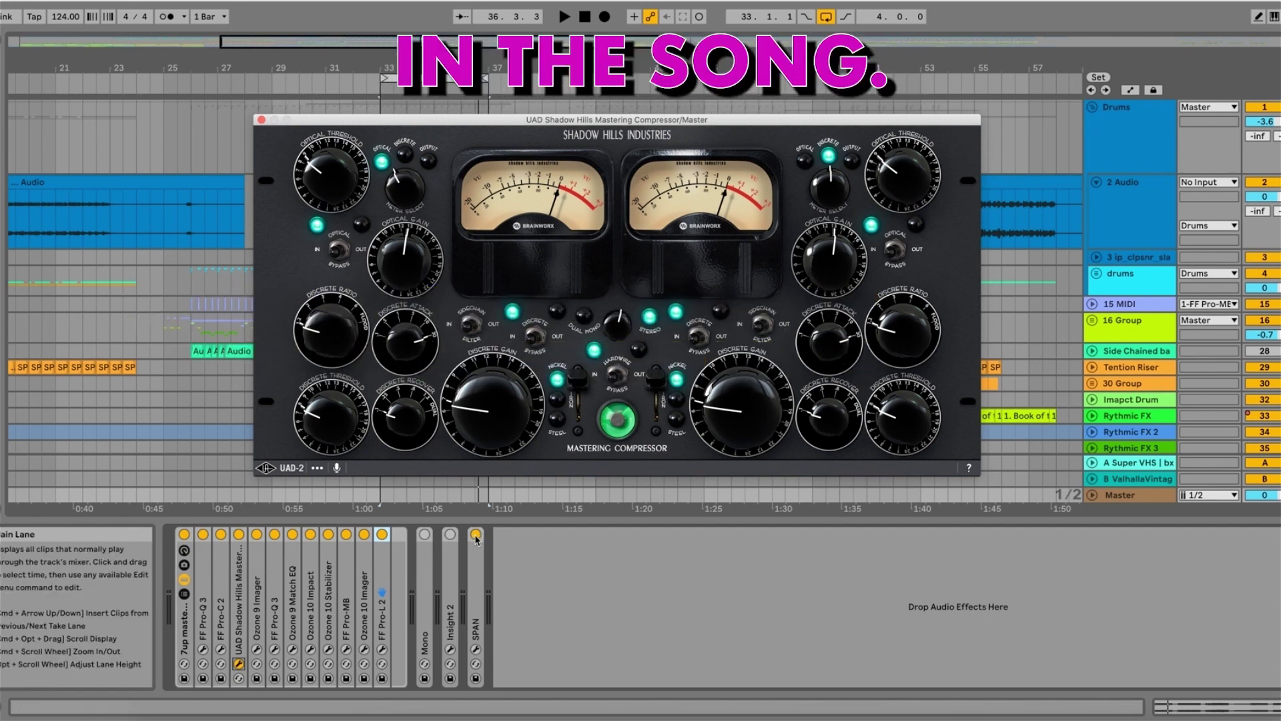
Compare 30 ms and 10 ms Discrete Attack on both compressor channels during loop playback, then stop and close the plug-in window.
{"action": "key", "text": "space"}
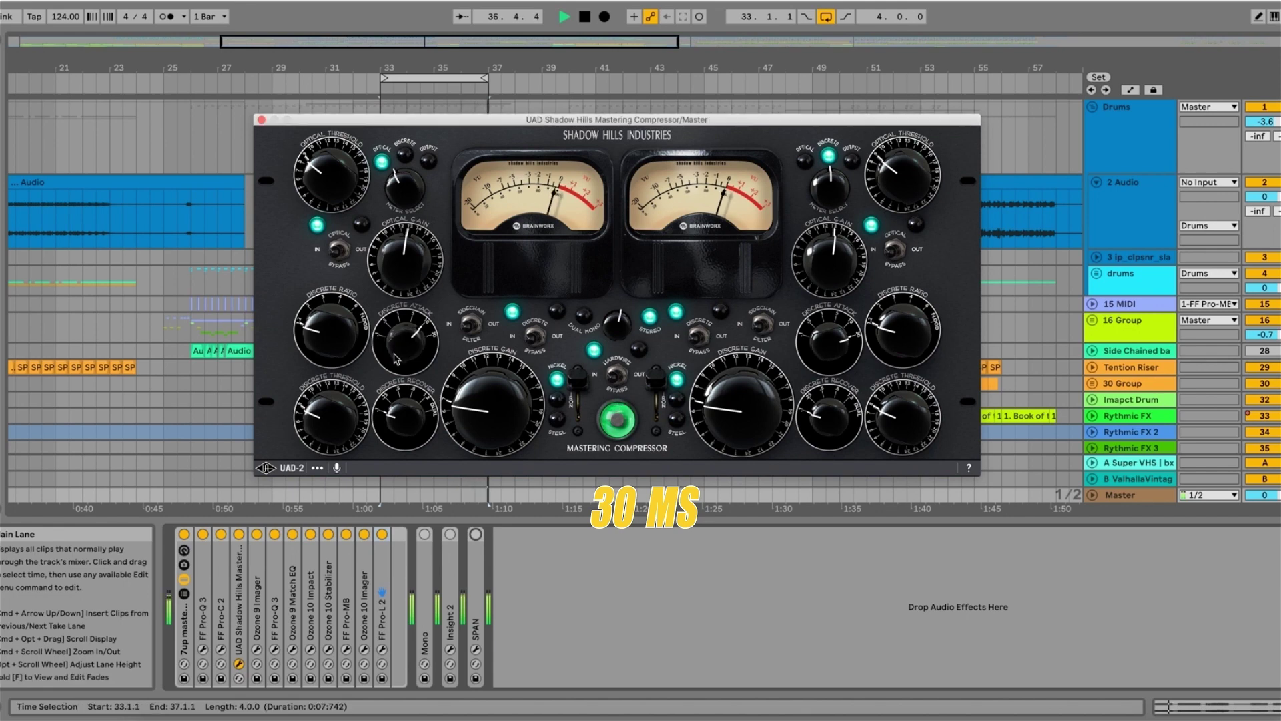
{"action": "left_click_drag", "start_coordinate": [398, 347], "coordinate": [396, 359]}
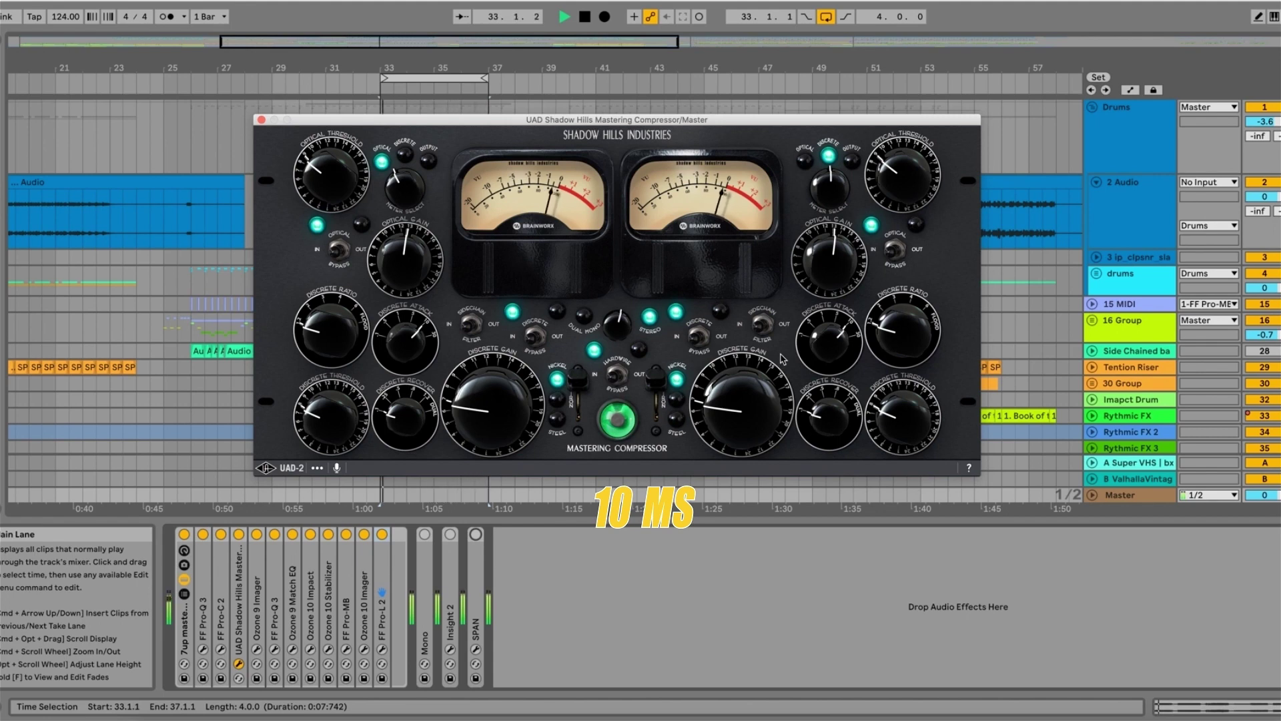
{"action": "left_click_drag", "start_coordinate": [824, 342], "coordinate": [836, 305]}
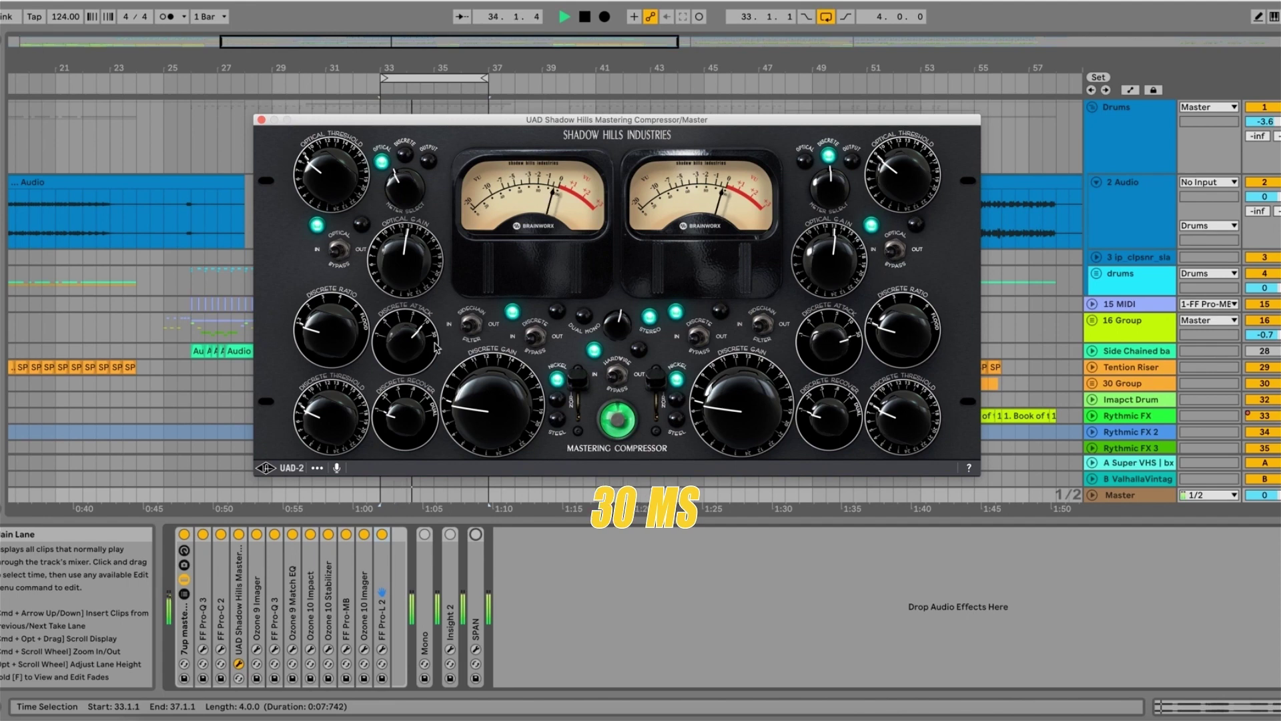
{"action": "left_click_drag", "start_coordinate": [400, 325], "coordinate": [396, 319]}
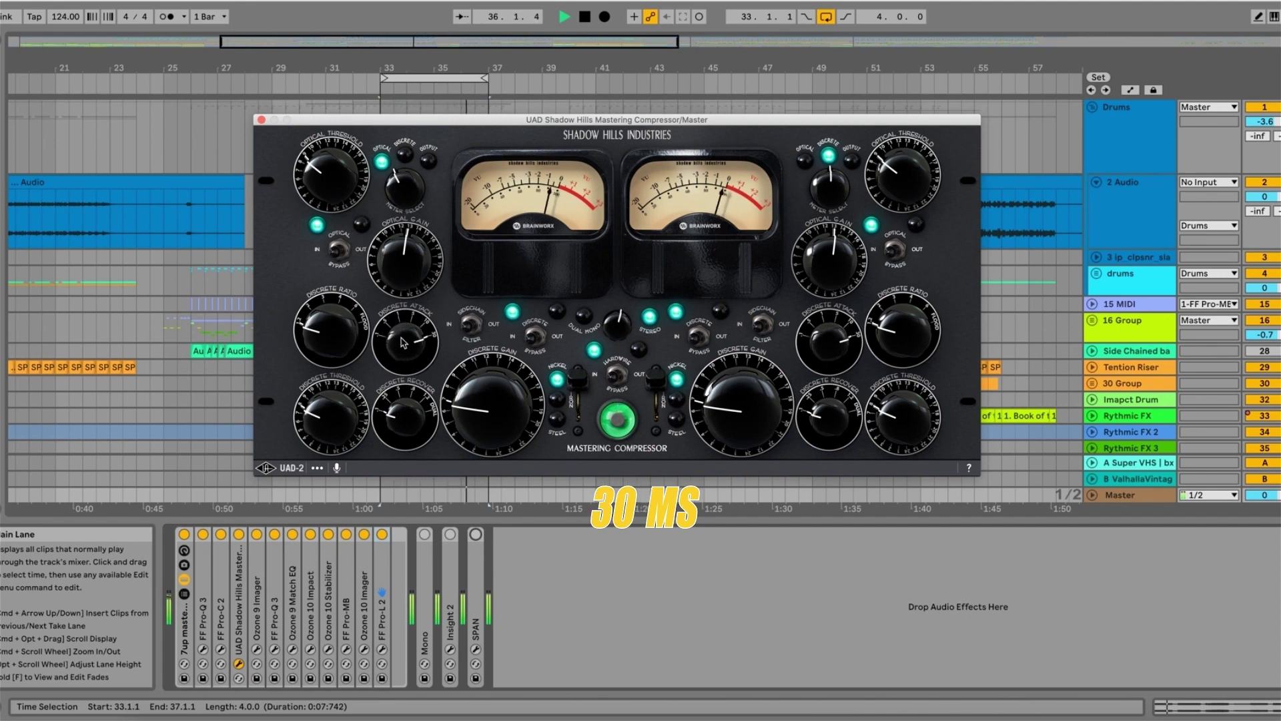
{"action": "left_click_drag", "start_coordinate": [402, 346], "coordinate": [402, 353]}
{"action": "mouse_move", "coordinate": [832, 345]}
{"action": "left_mouse_down"}
{"action": "mouse_move", "coordinate": [831, 363]}
{"action": "mouse_move", "coordinate": [836, 342]}
{"action": "left_mouse_up"}
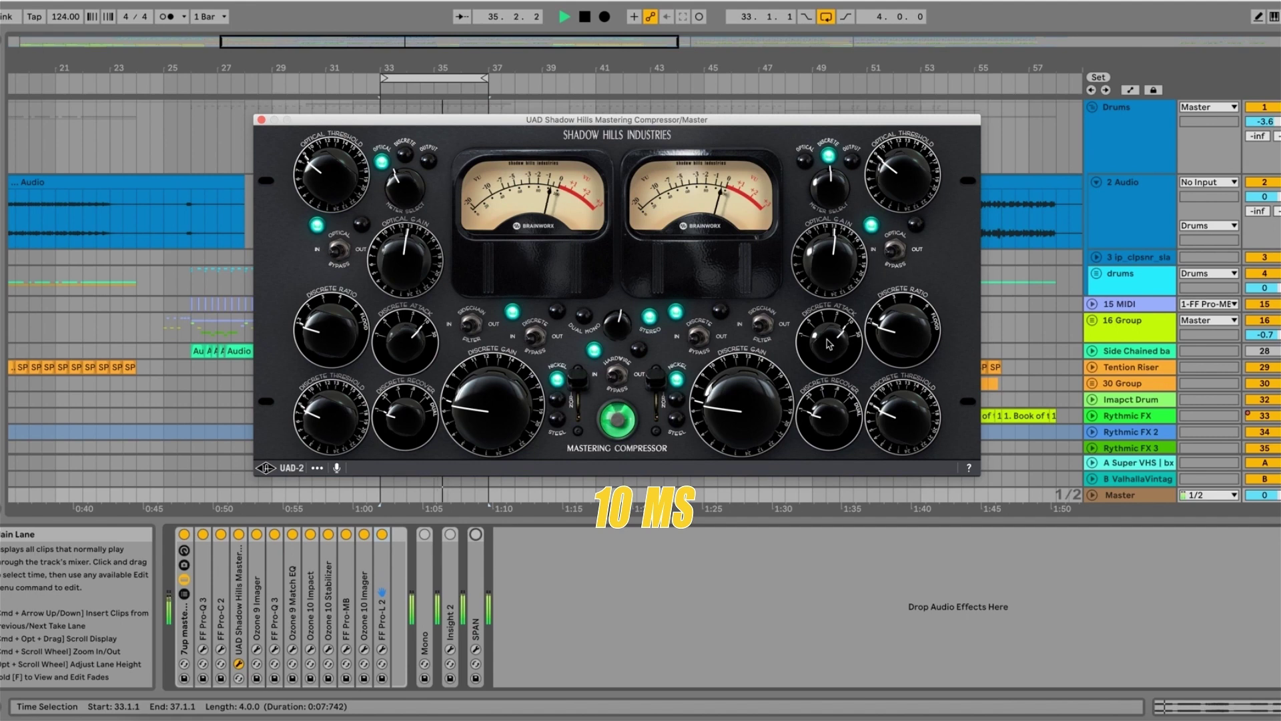
{"action": "key", "text": "space"}
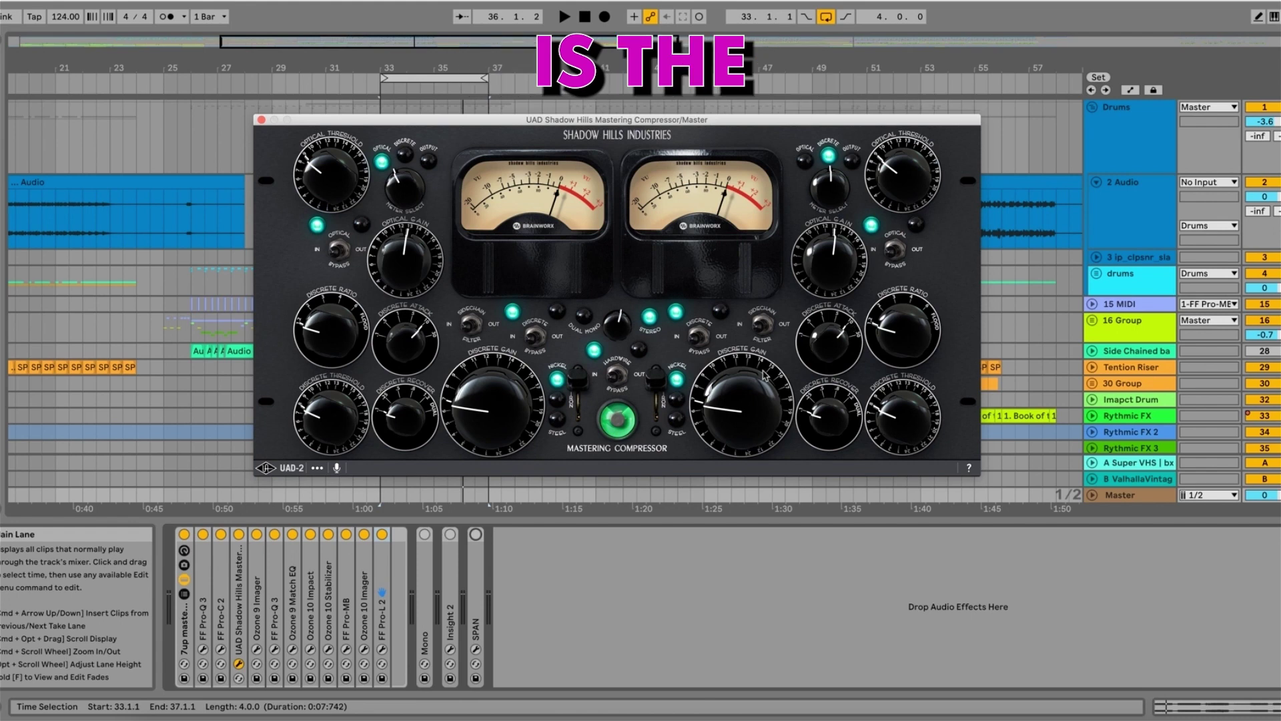
{"action": "left_click", "coordinate": [261, 120]}
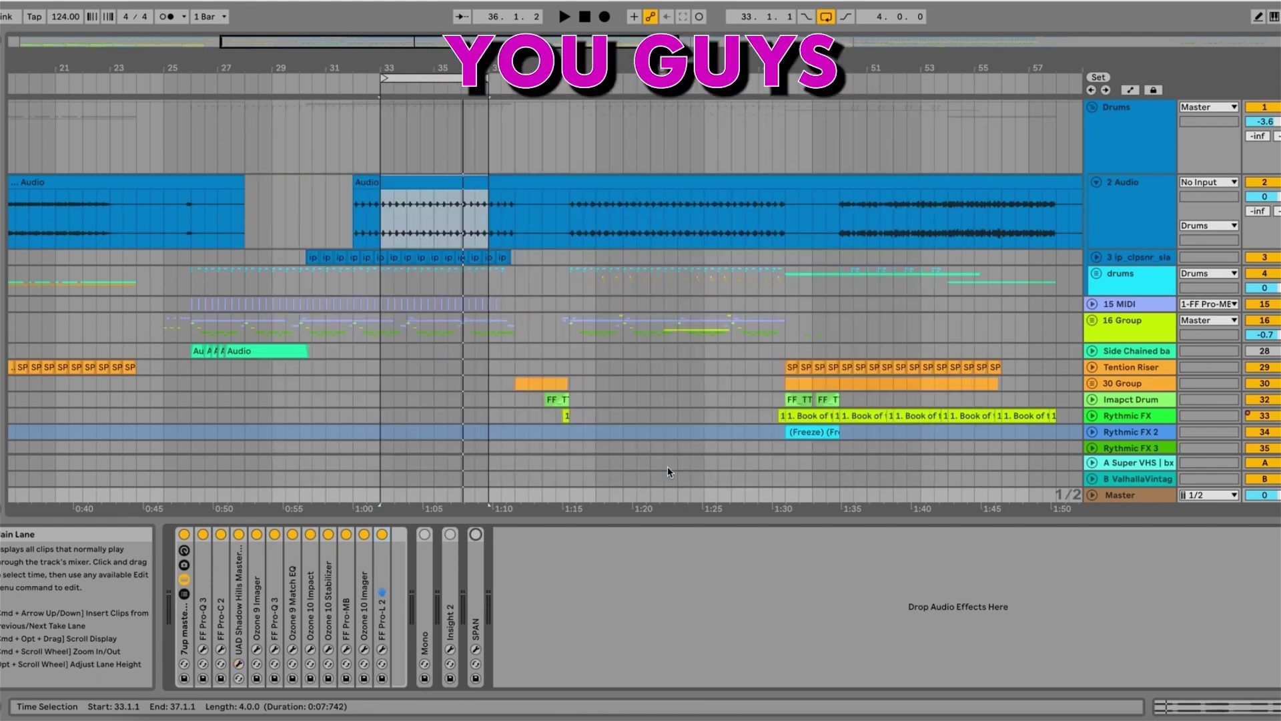